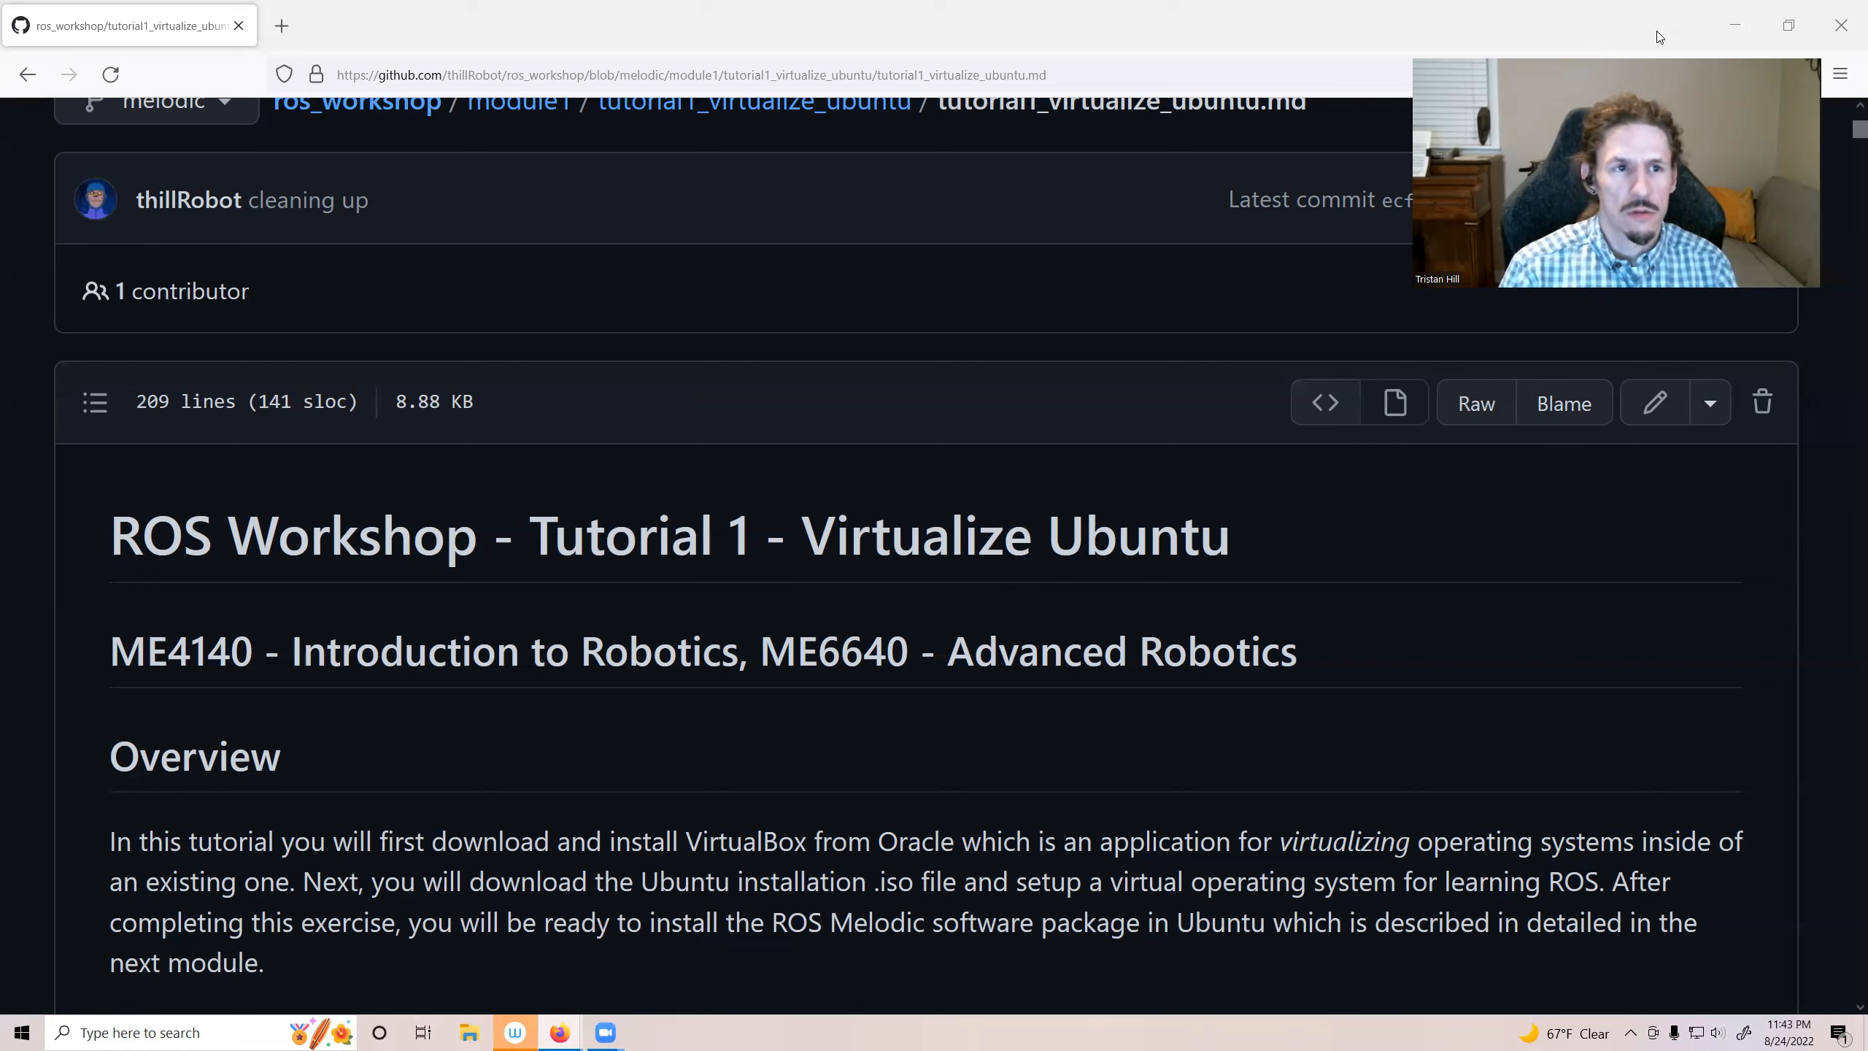
Step: Minimize the browser and open the Downloads folder in File Explorer
{"action": "left_click", "coordinate": [1733, 29]}
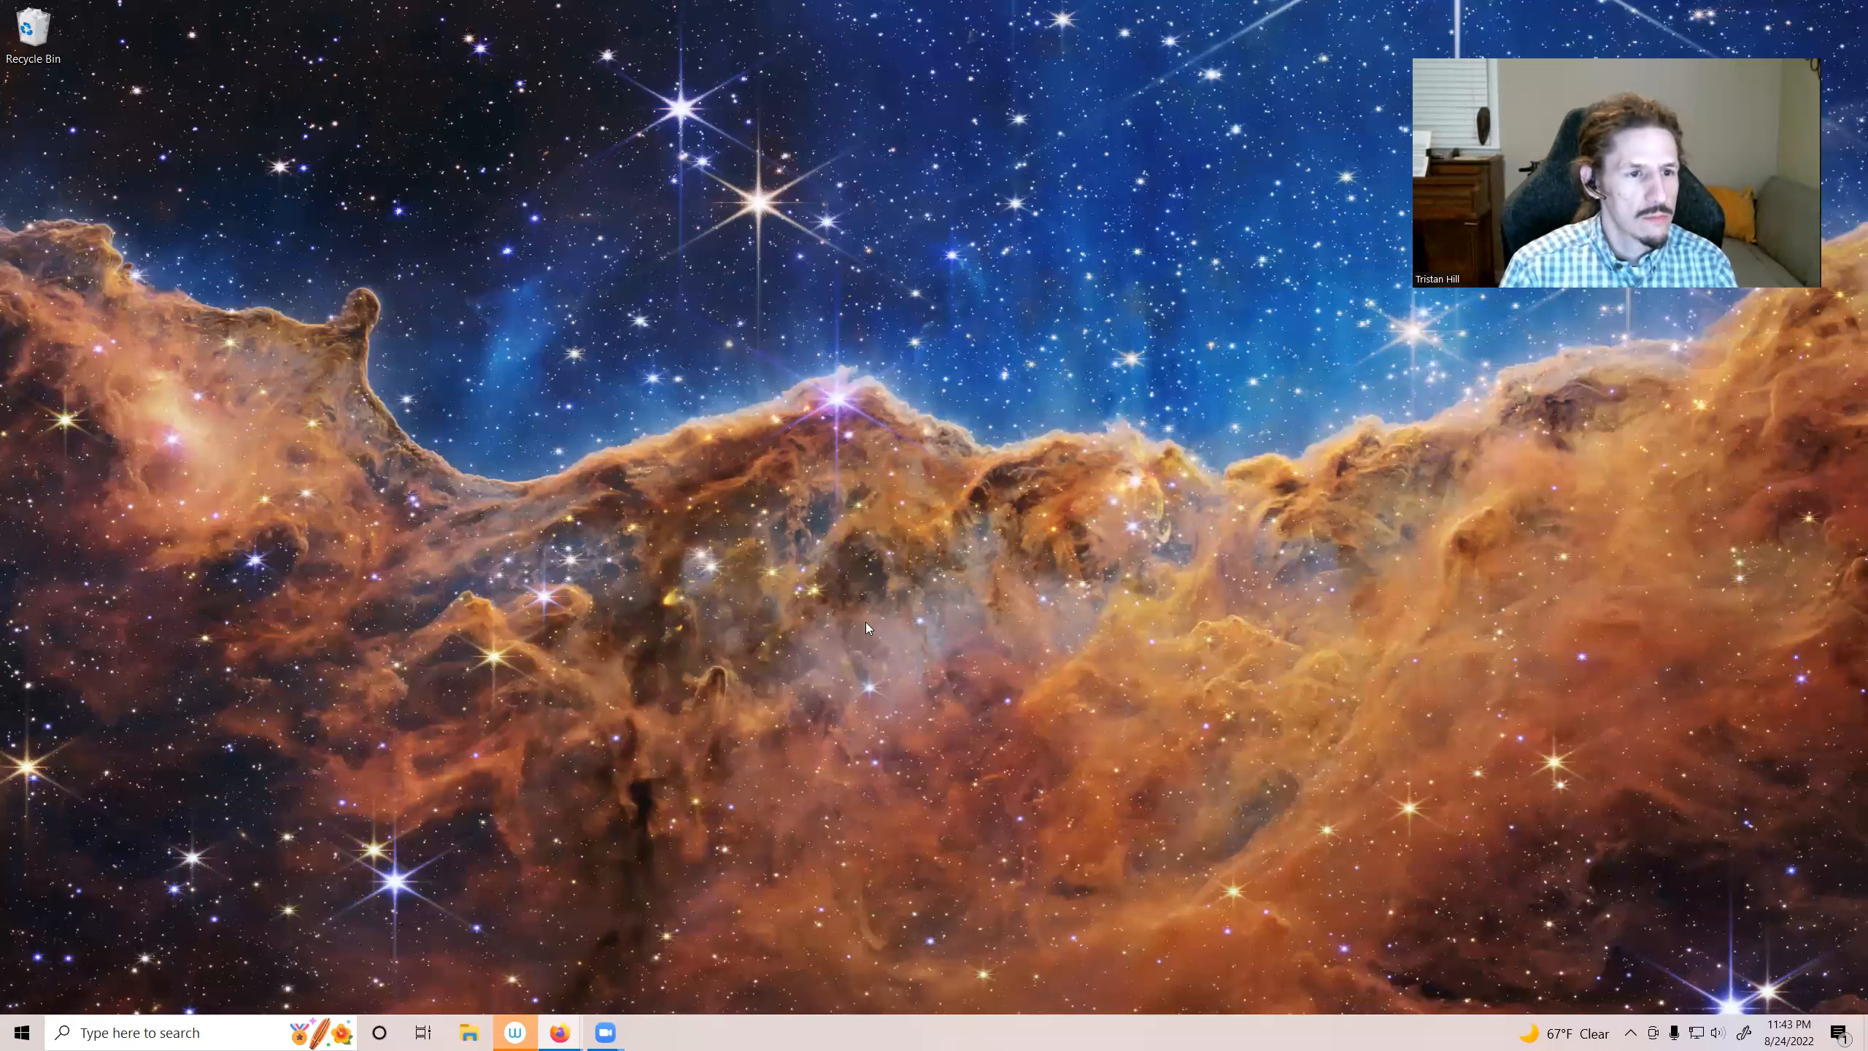
{"action": "key", "text": "super+e"}
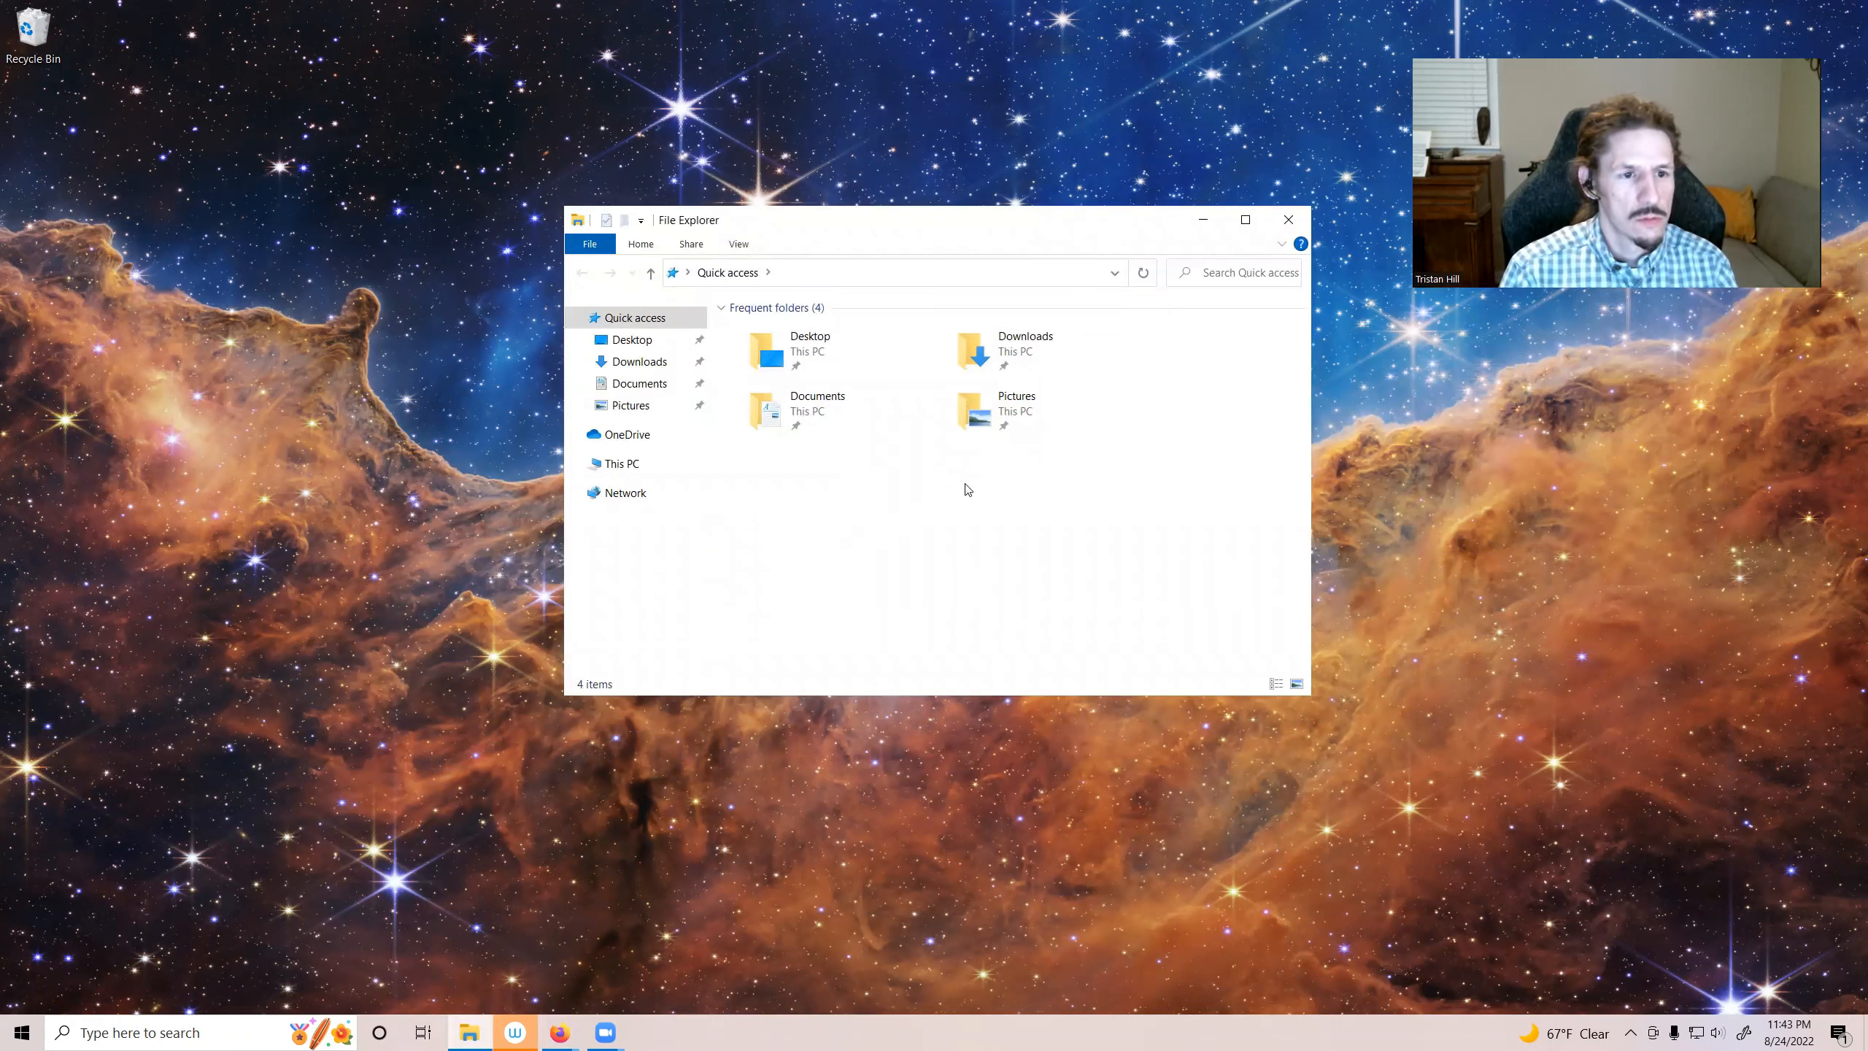
{"action": "double_click", "coordinate": [1002, 350]}
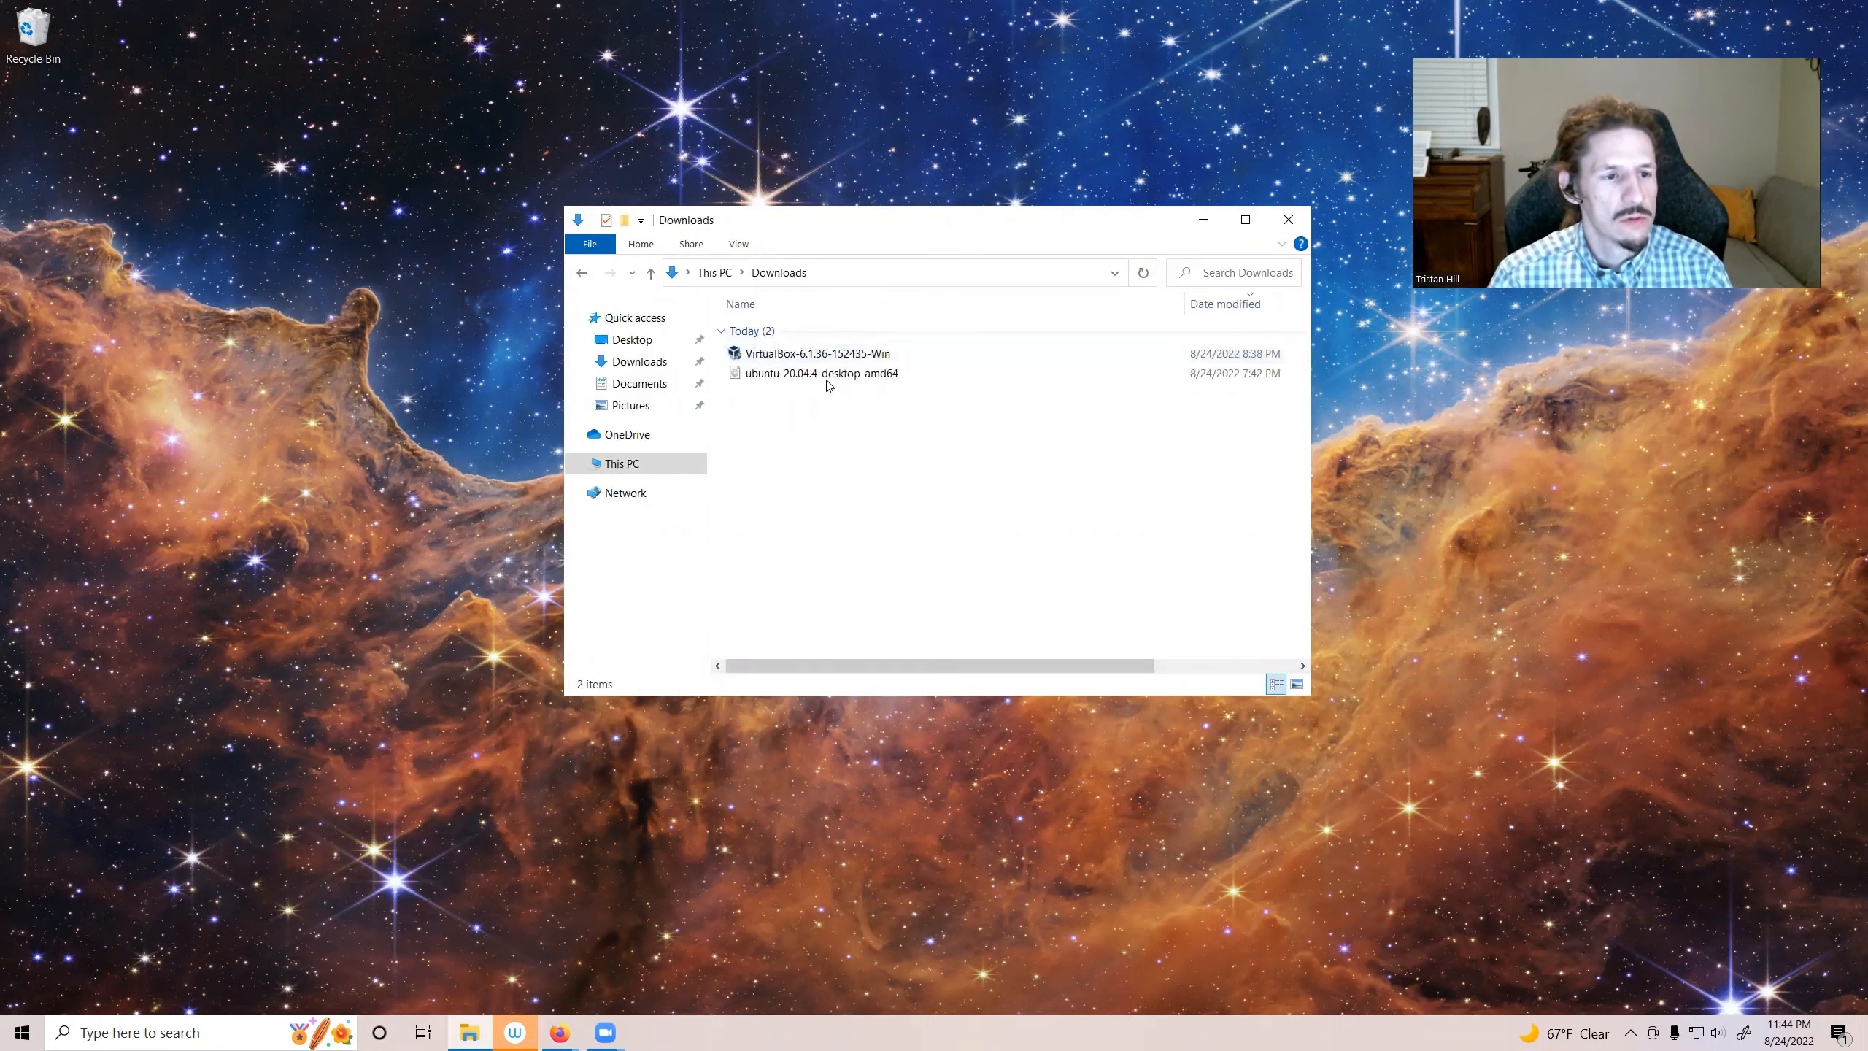
Step: Launch the VirtualBox-6.1.36-152435-Win installer from the Downloads folder
{"action": "mouse_move", "coordinate": [829, 386]}
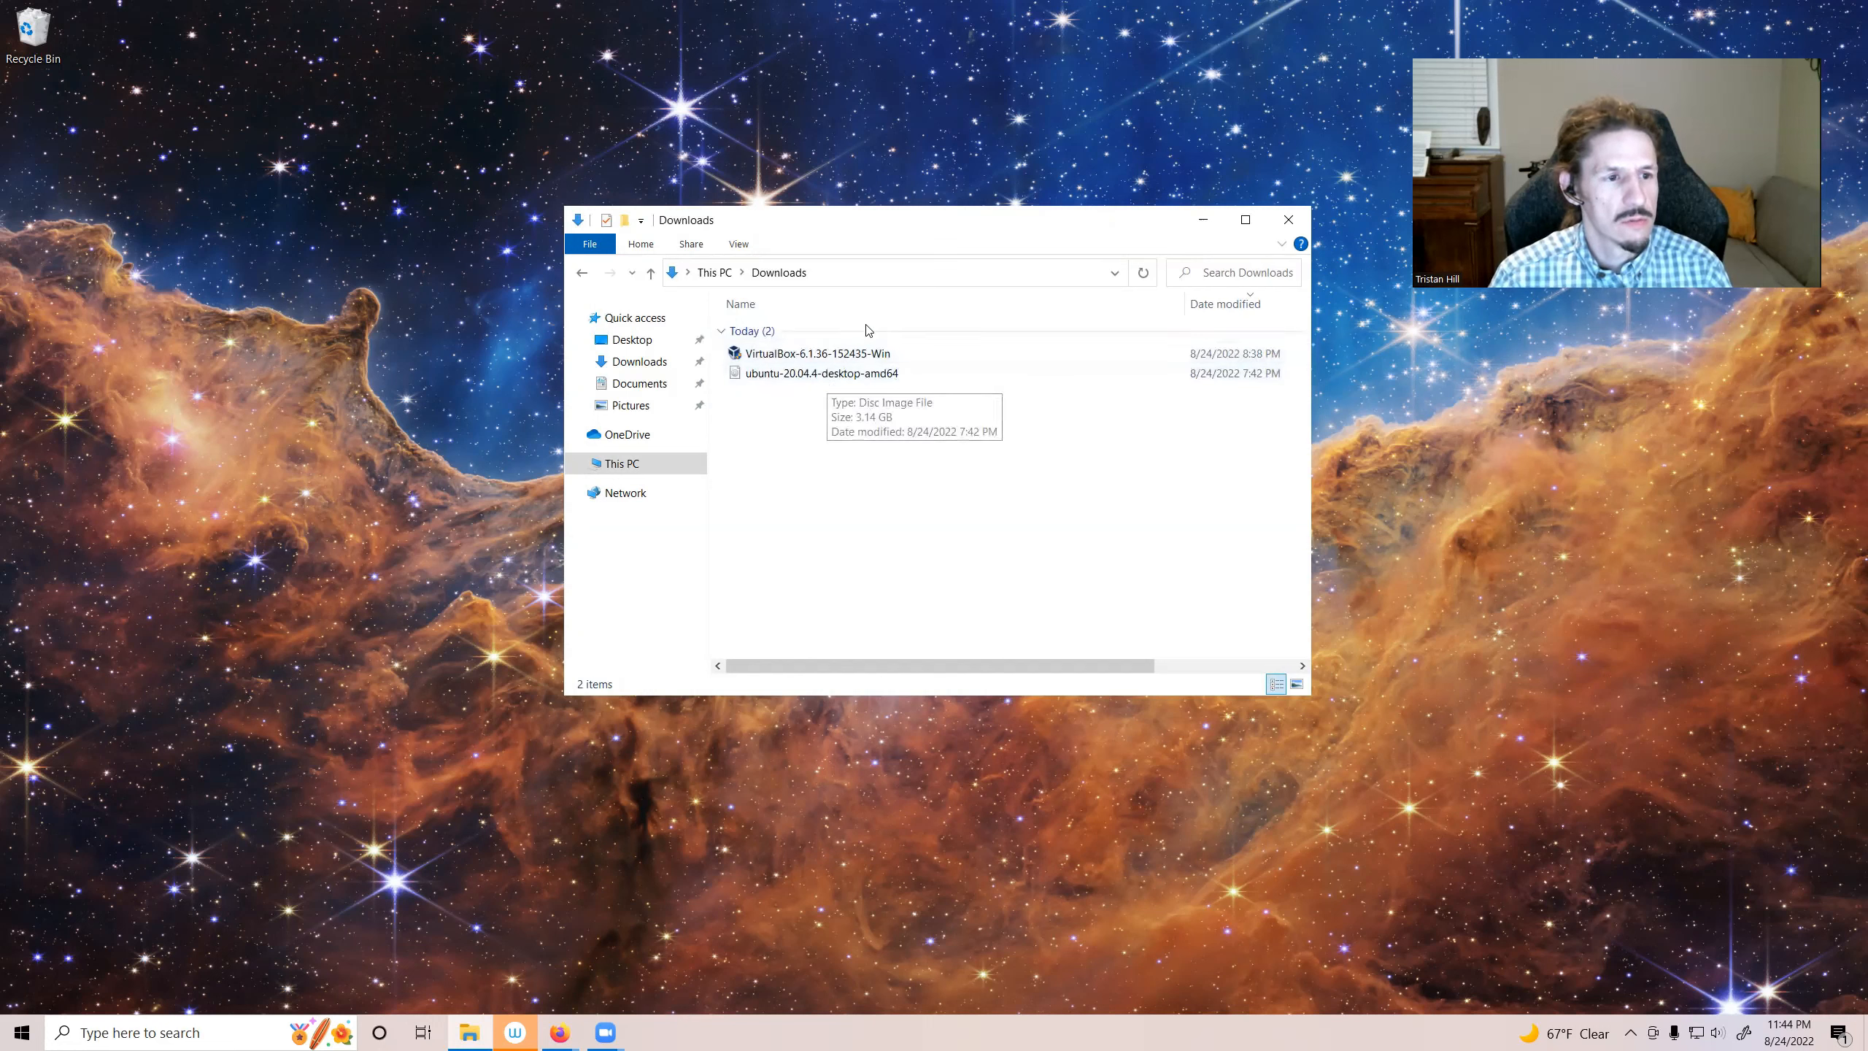
{"action": "mouse_move", "coordinate": [852, 355]}
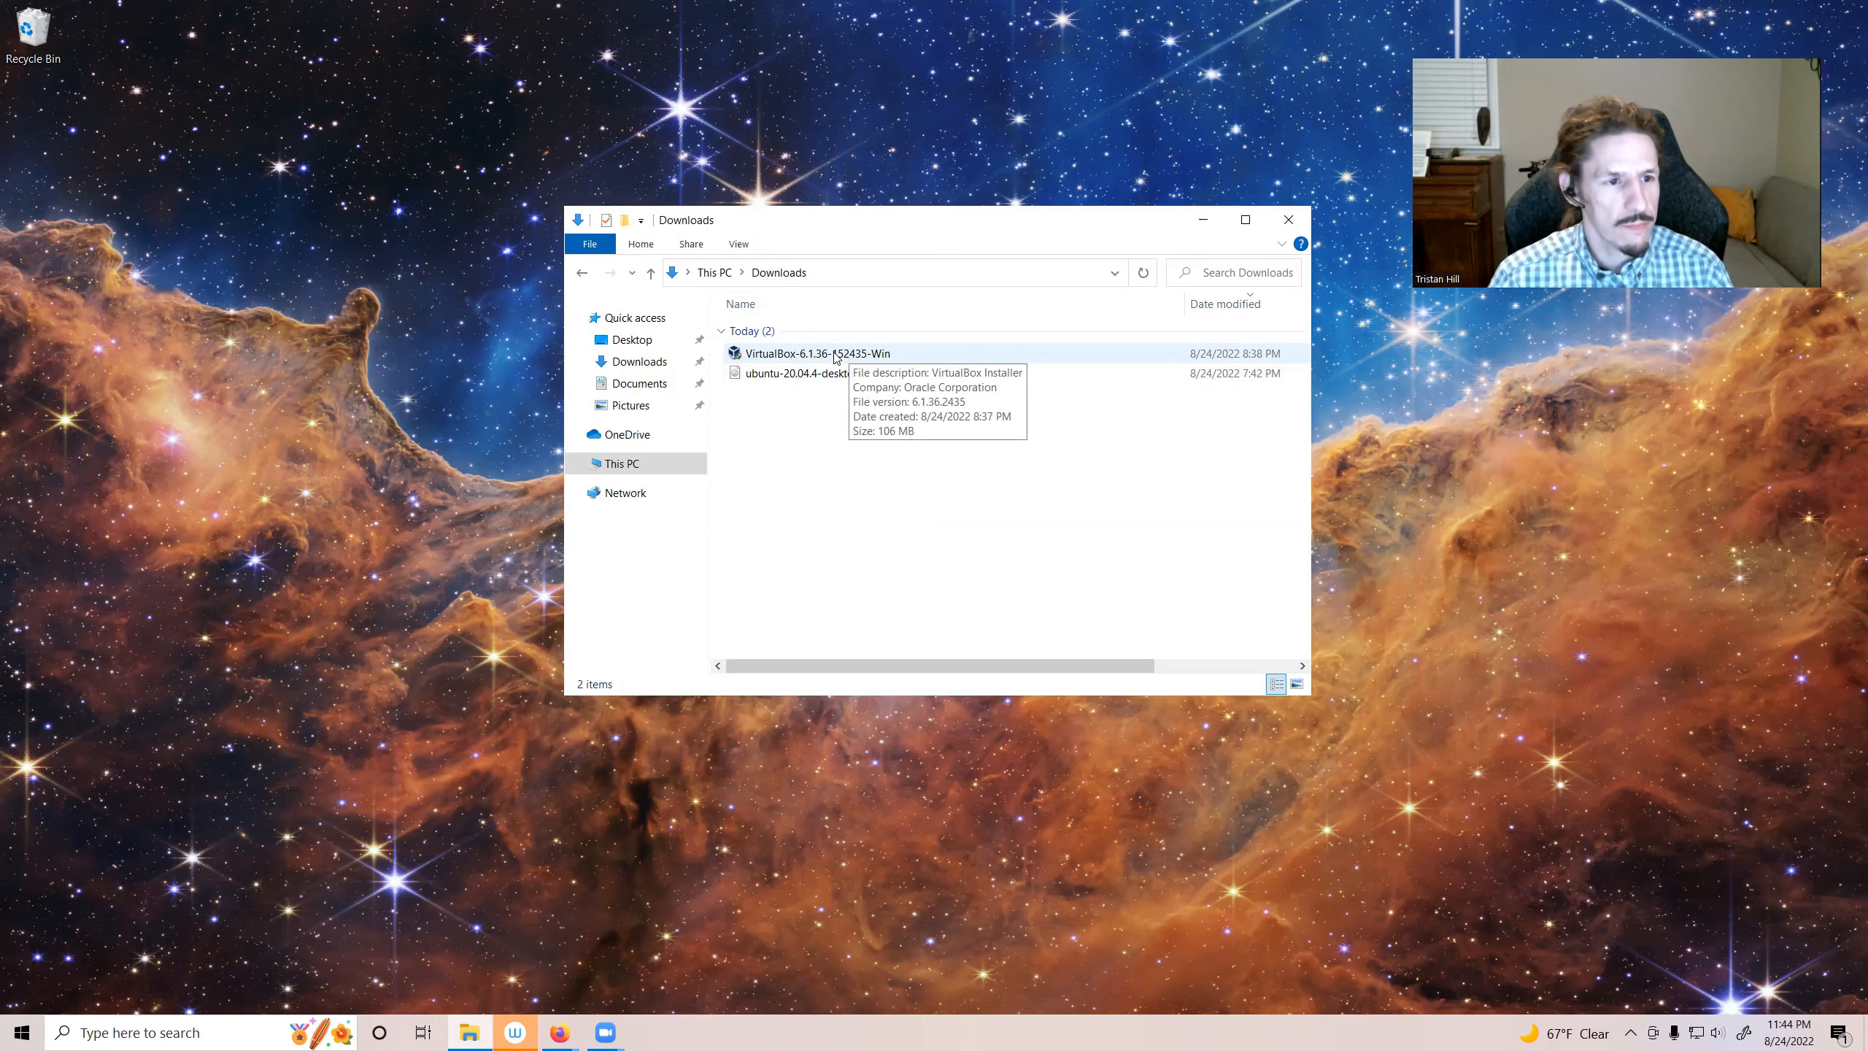
{"action": "double_click", "coordinate": [837, 356]}
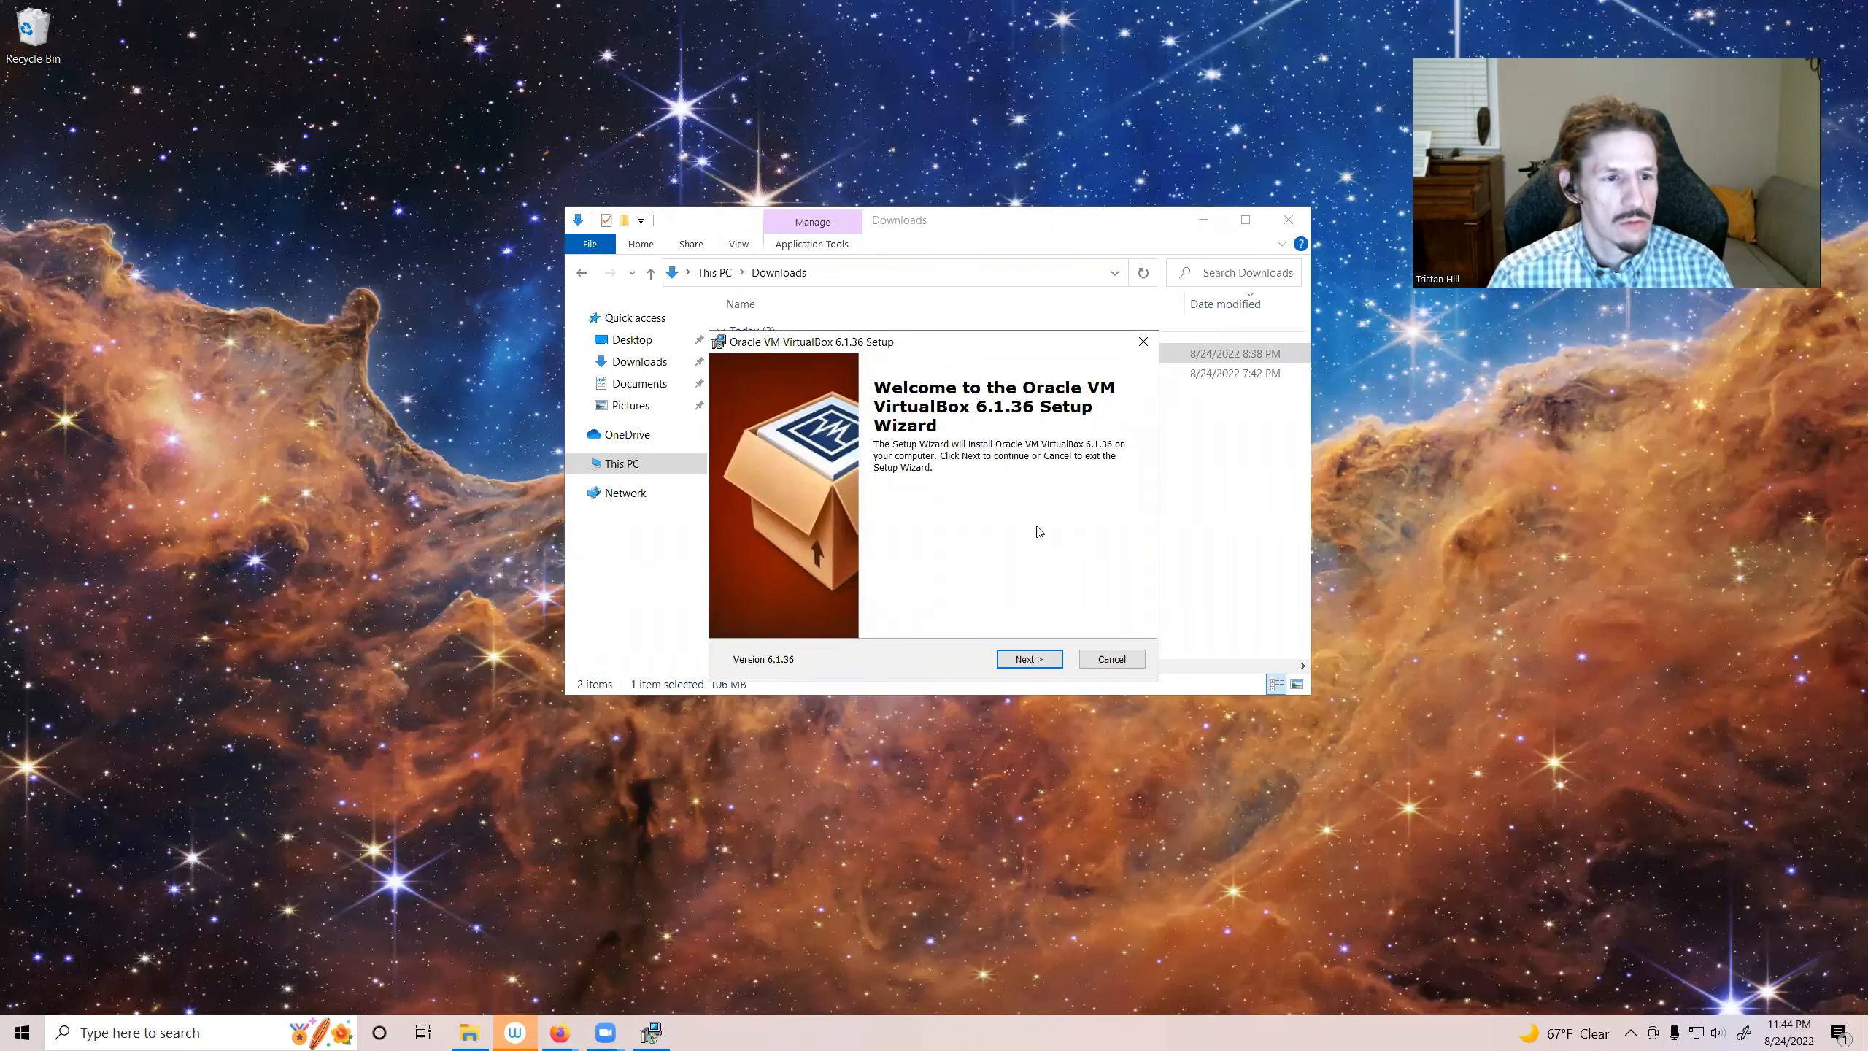
Step: Advance through the setup wizard with the default features, clearing the desktop and Quick Launch shortcut options
{"action": "left_click", "coordinate": [1029, 660]}
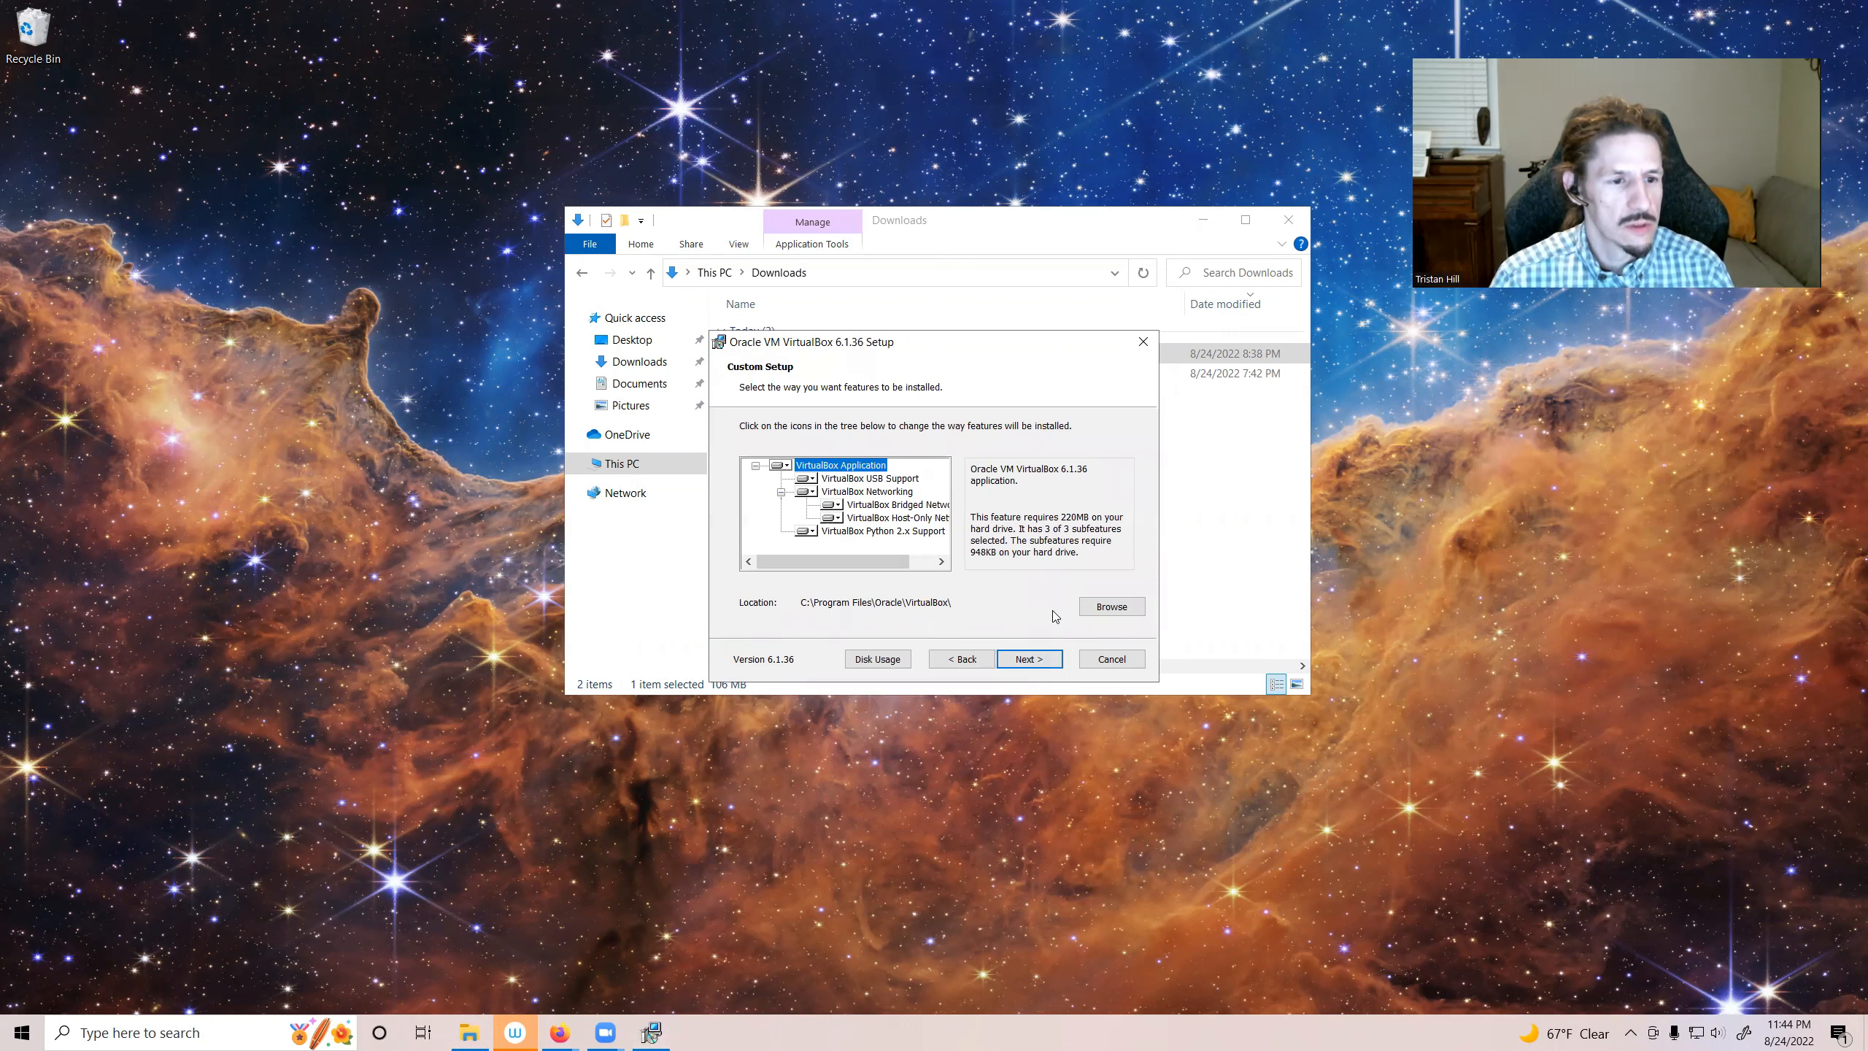
{"action": "left_click", "coordinate": [1044, 665]}
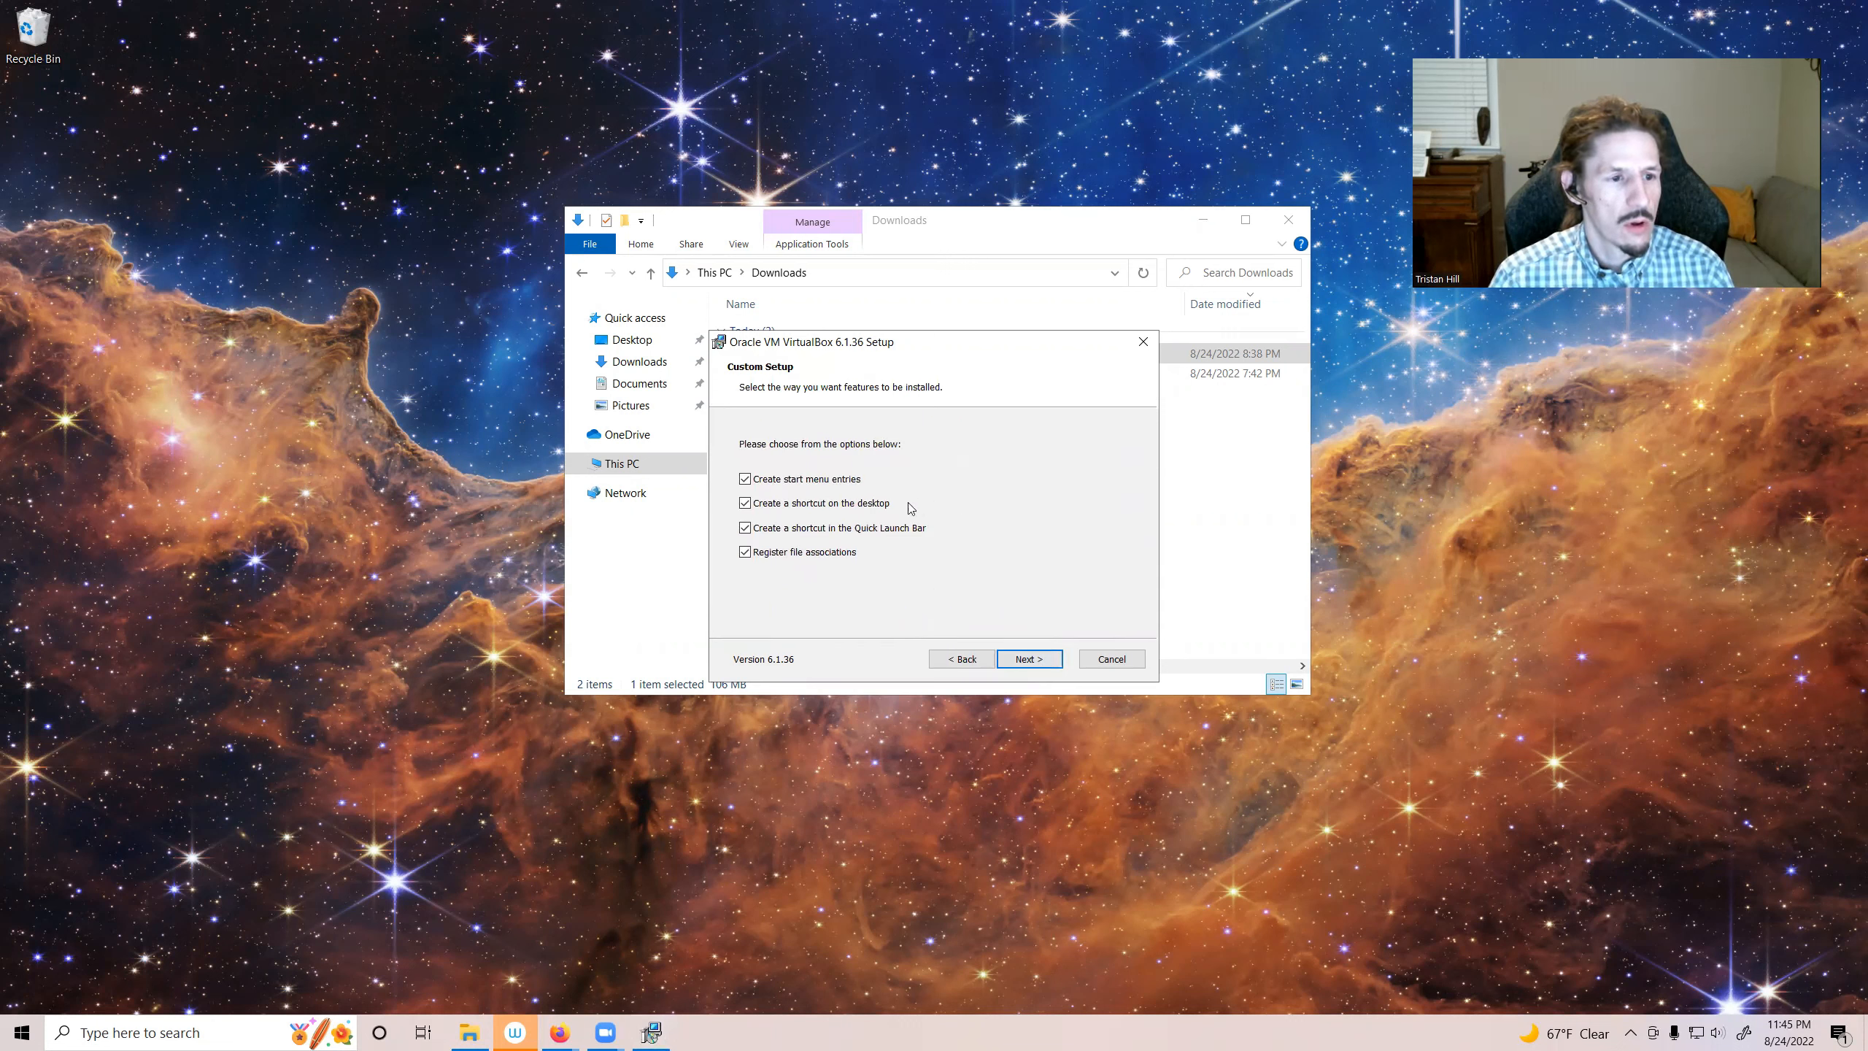
{"action": "left_click", "coordinate": [745, 504]}
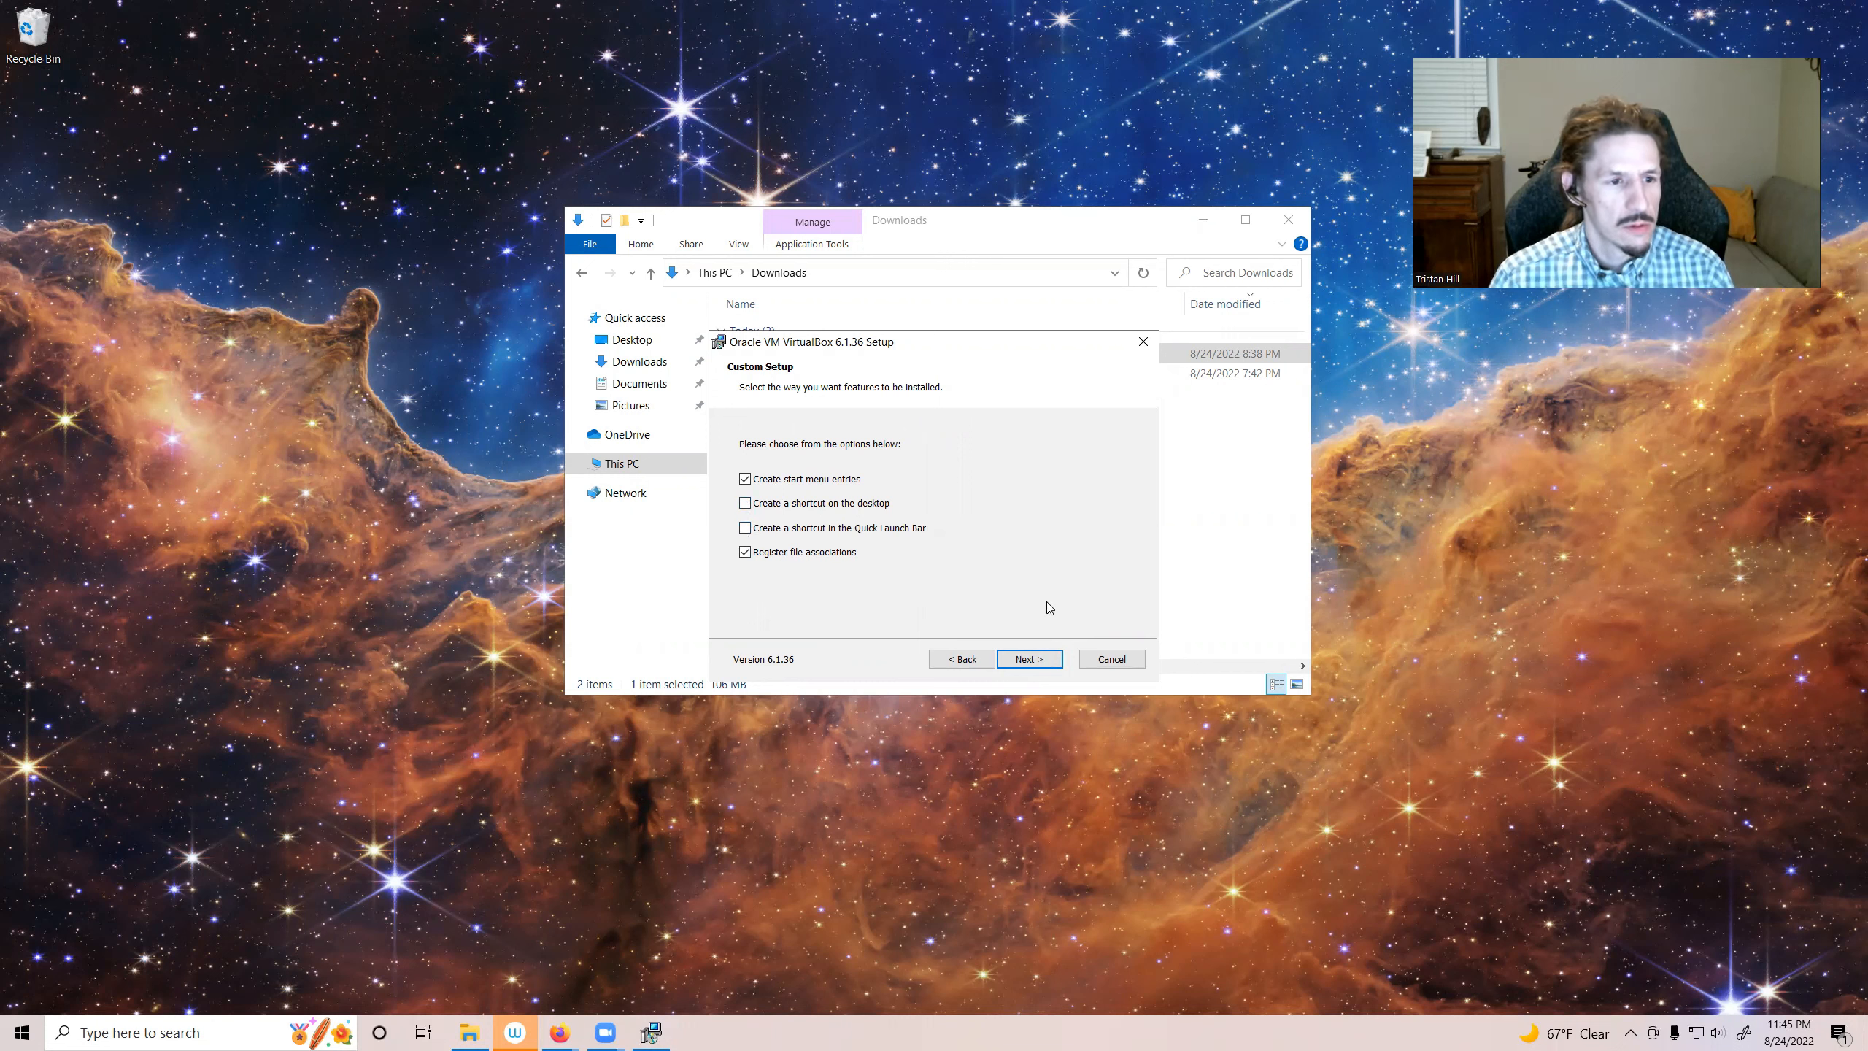
{"action": "left_click", "coordinate": [1039, 661]}
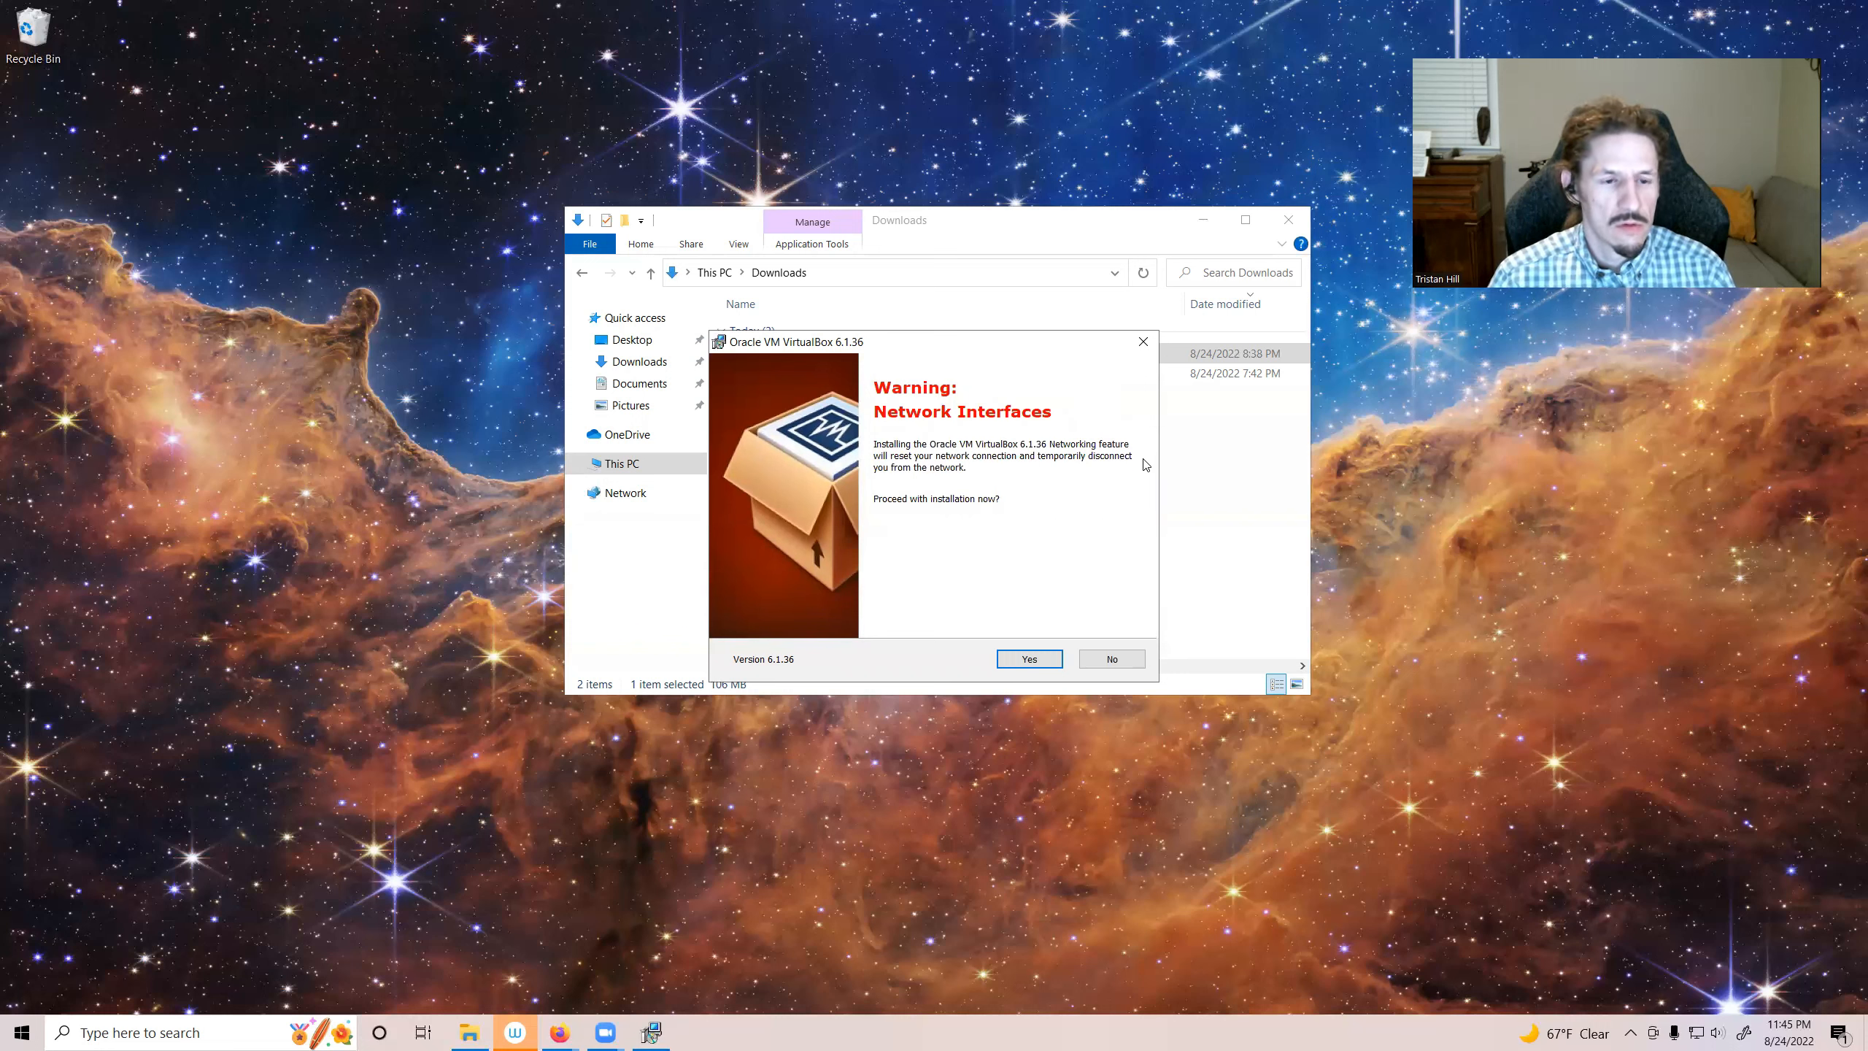
Step: Accept the network interfaces warning, install VirtualBox, and finish the wizard with the start-after-installation option checked
{"action": "left_click", "coordinate": [1031, 660]}
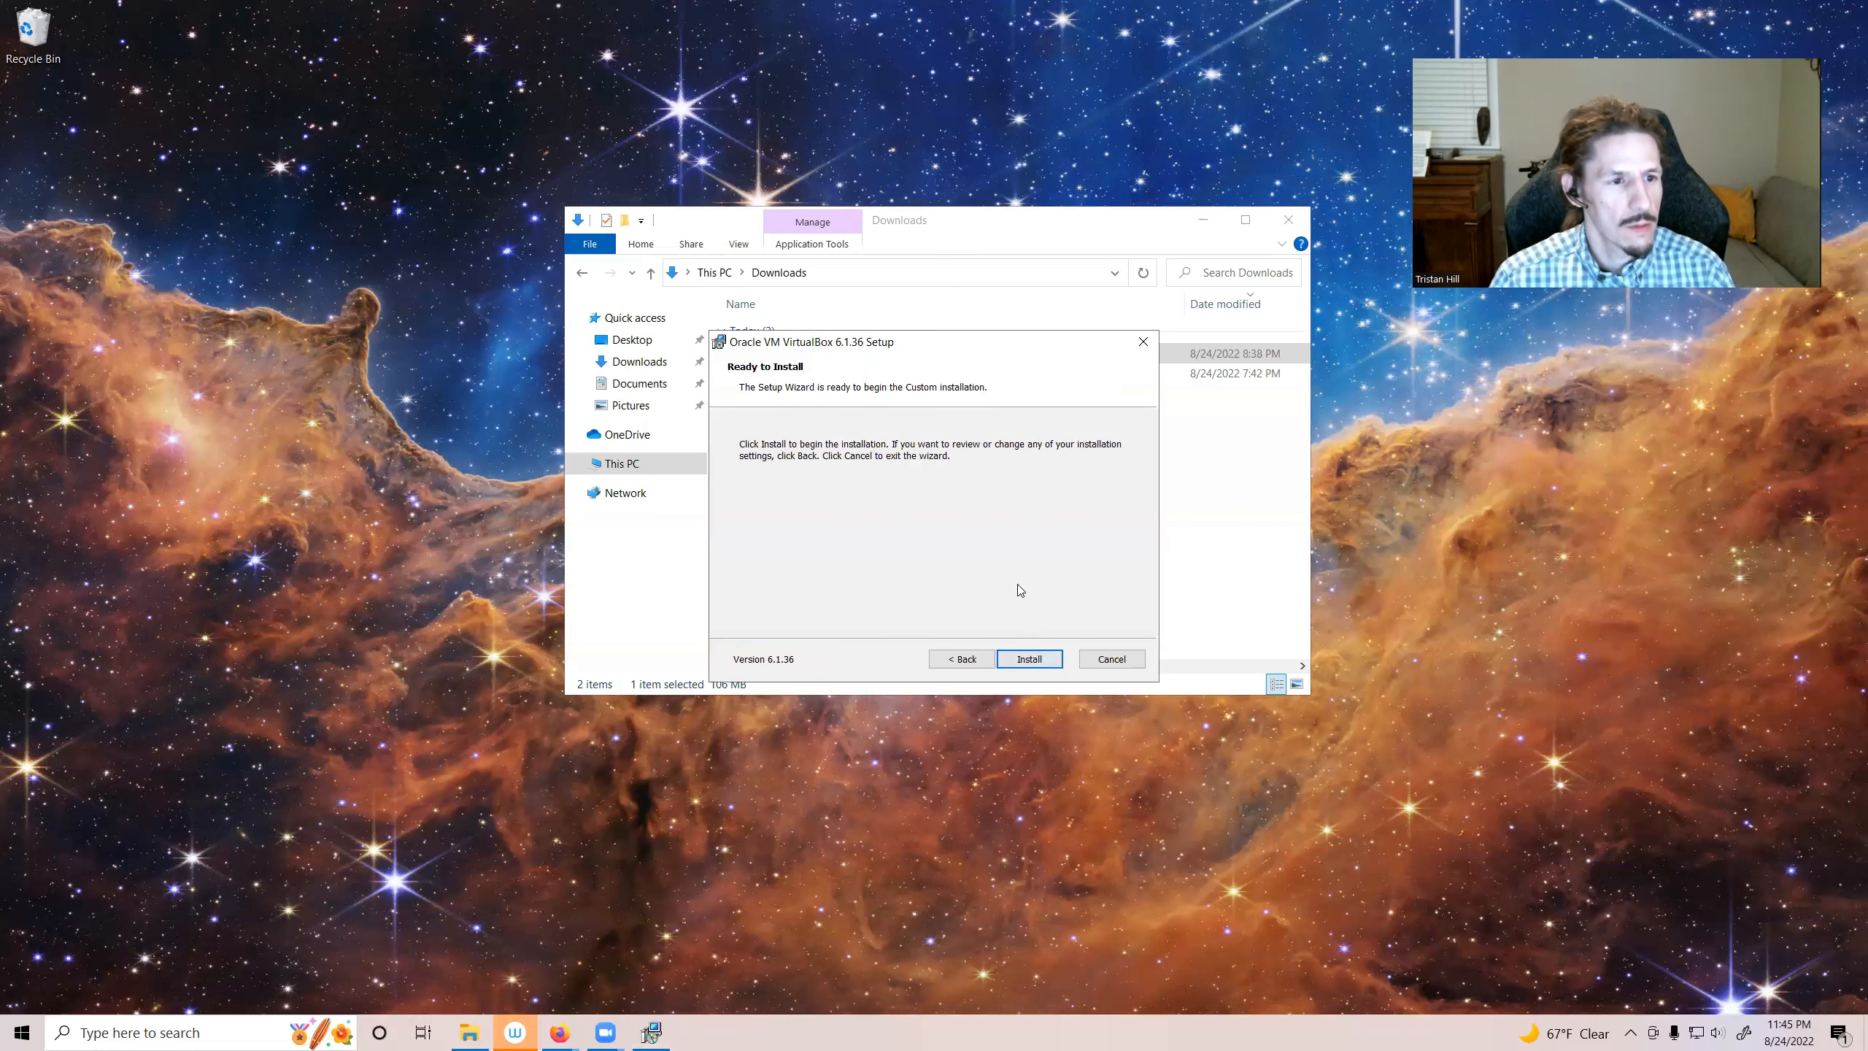
{"action": "left_click", "coordinate": [1030, 659]}
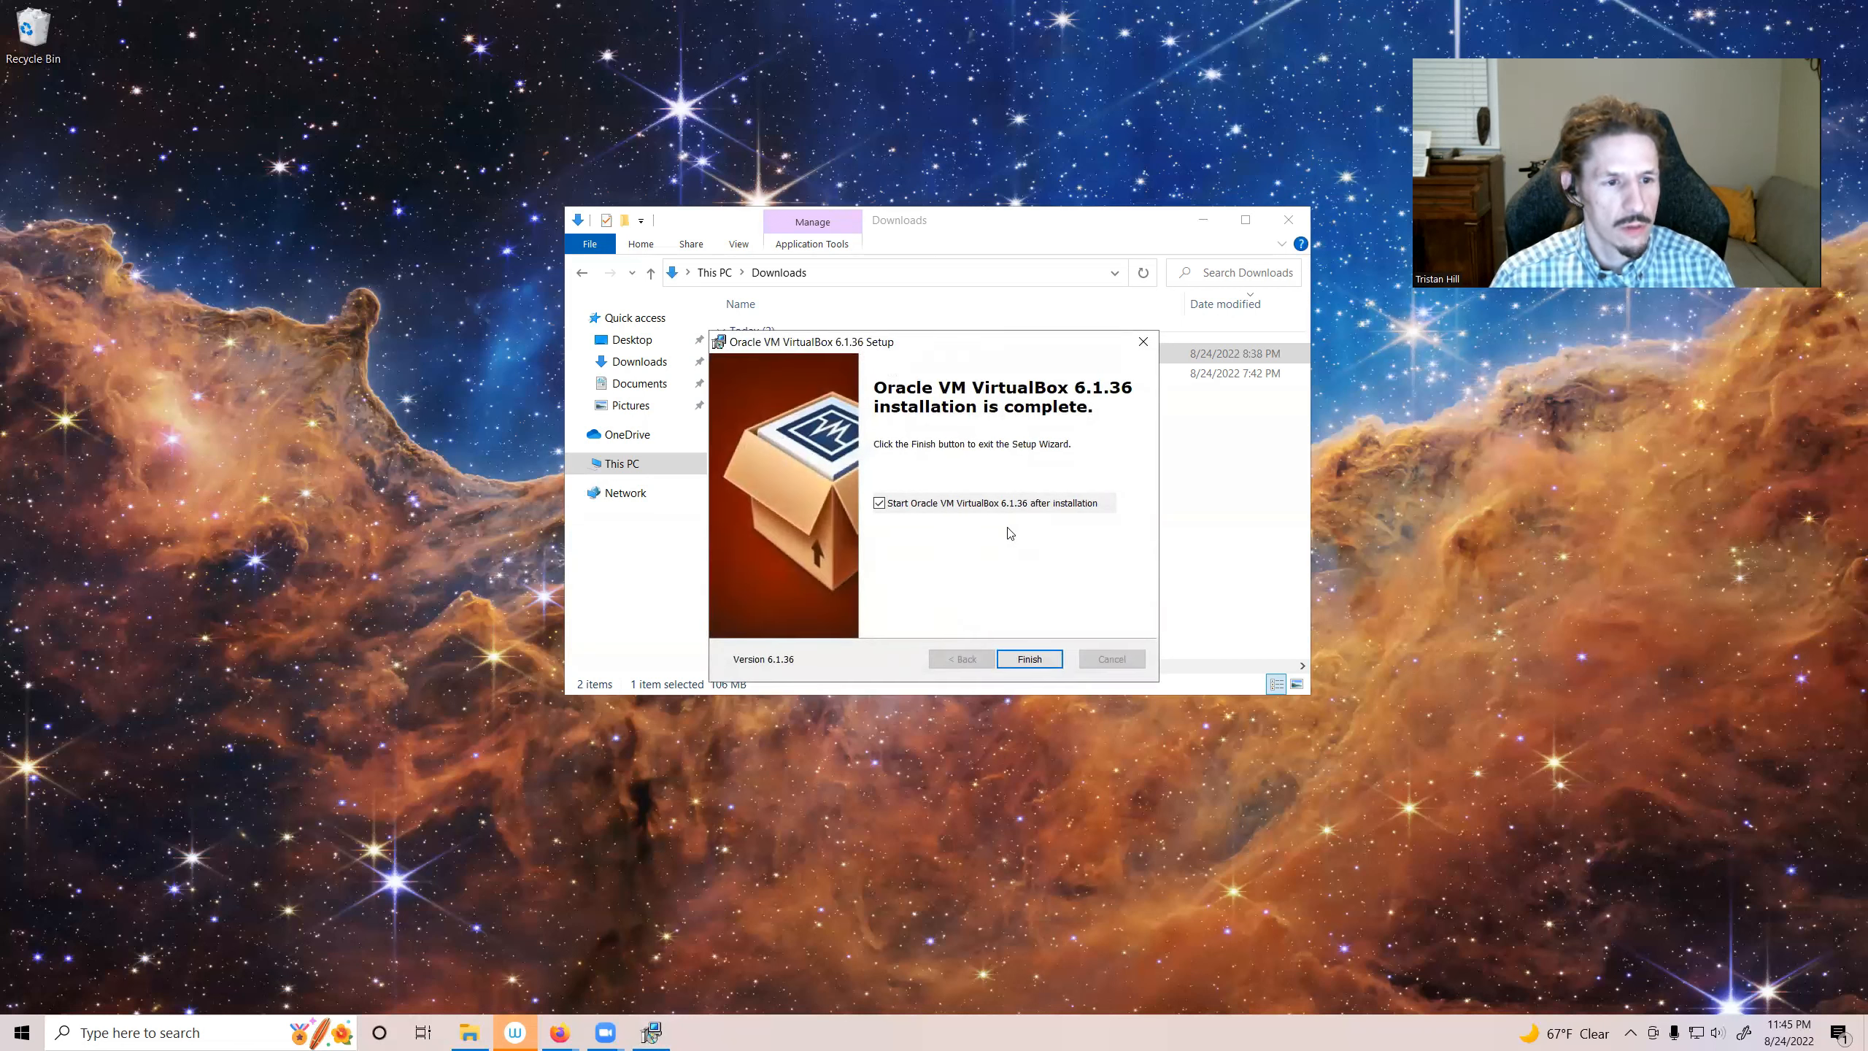
{"action": "left_click", "coordinate": [1031, 661]}
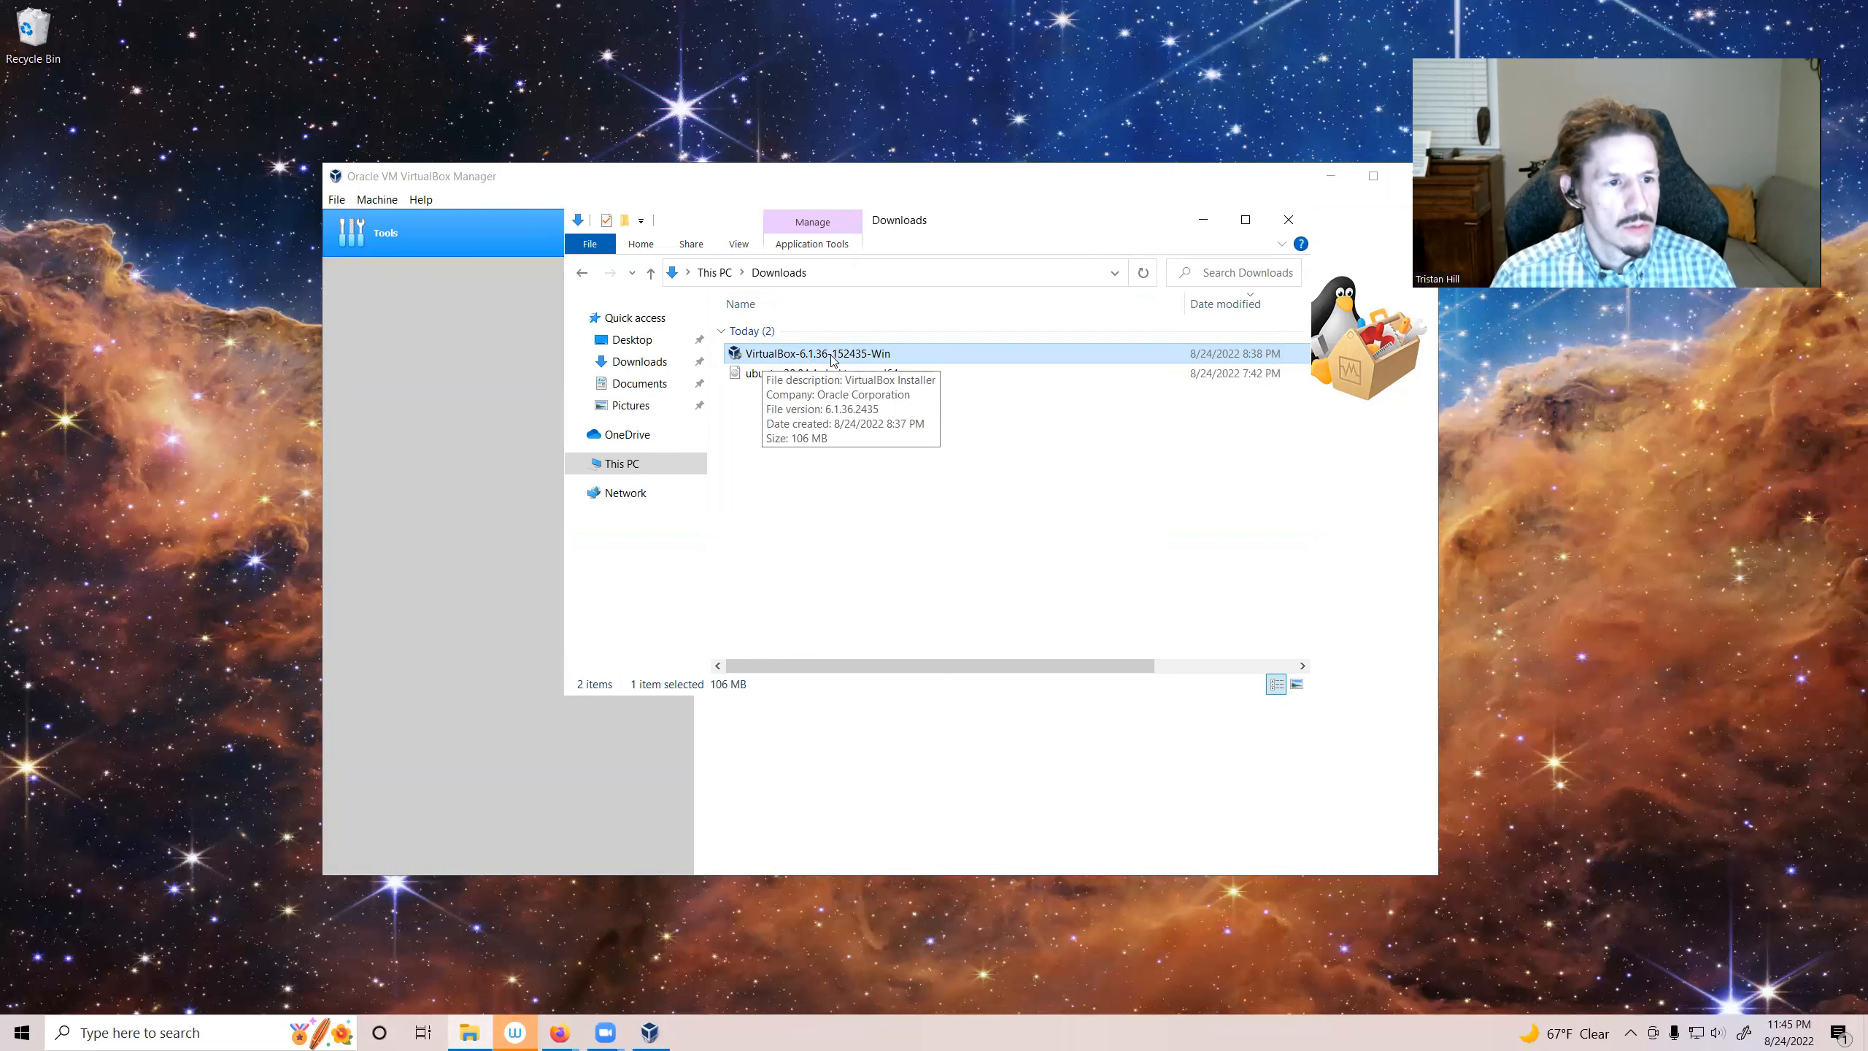
Step: Minimize the Downloads window and reposition the VirtualBox Manager window
{"action": "left_click", "coordinate": [932, 501]}
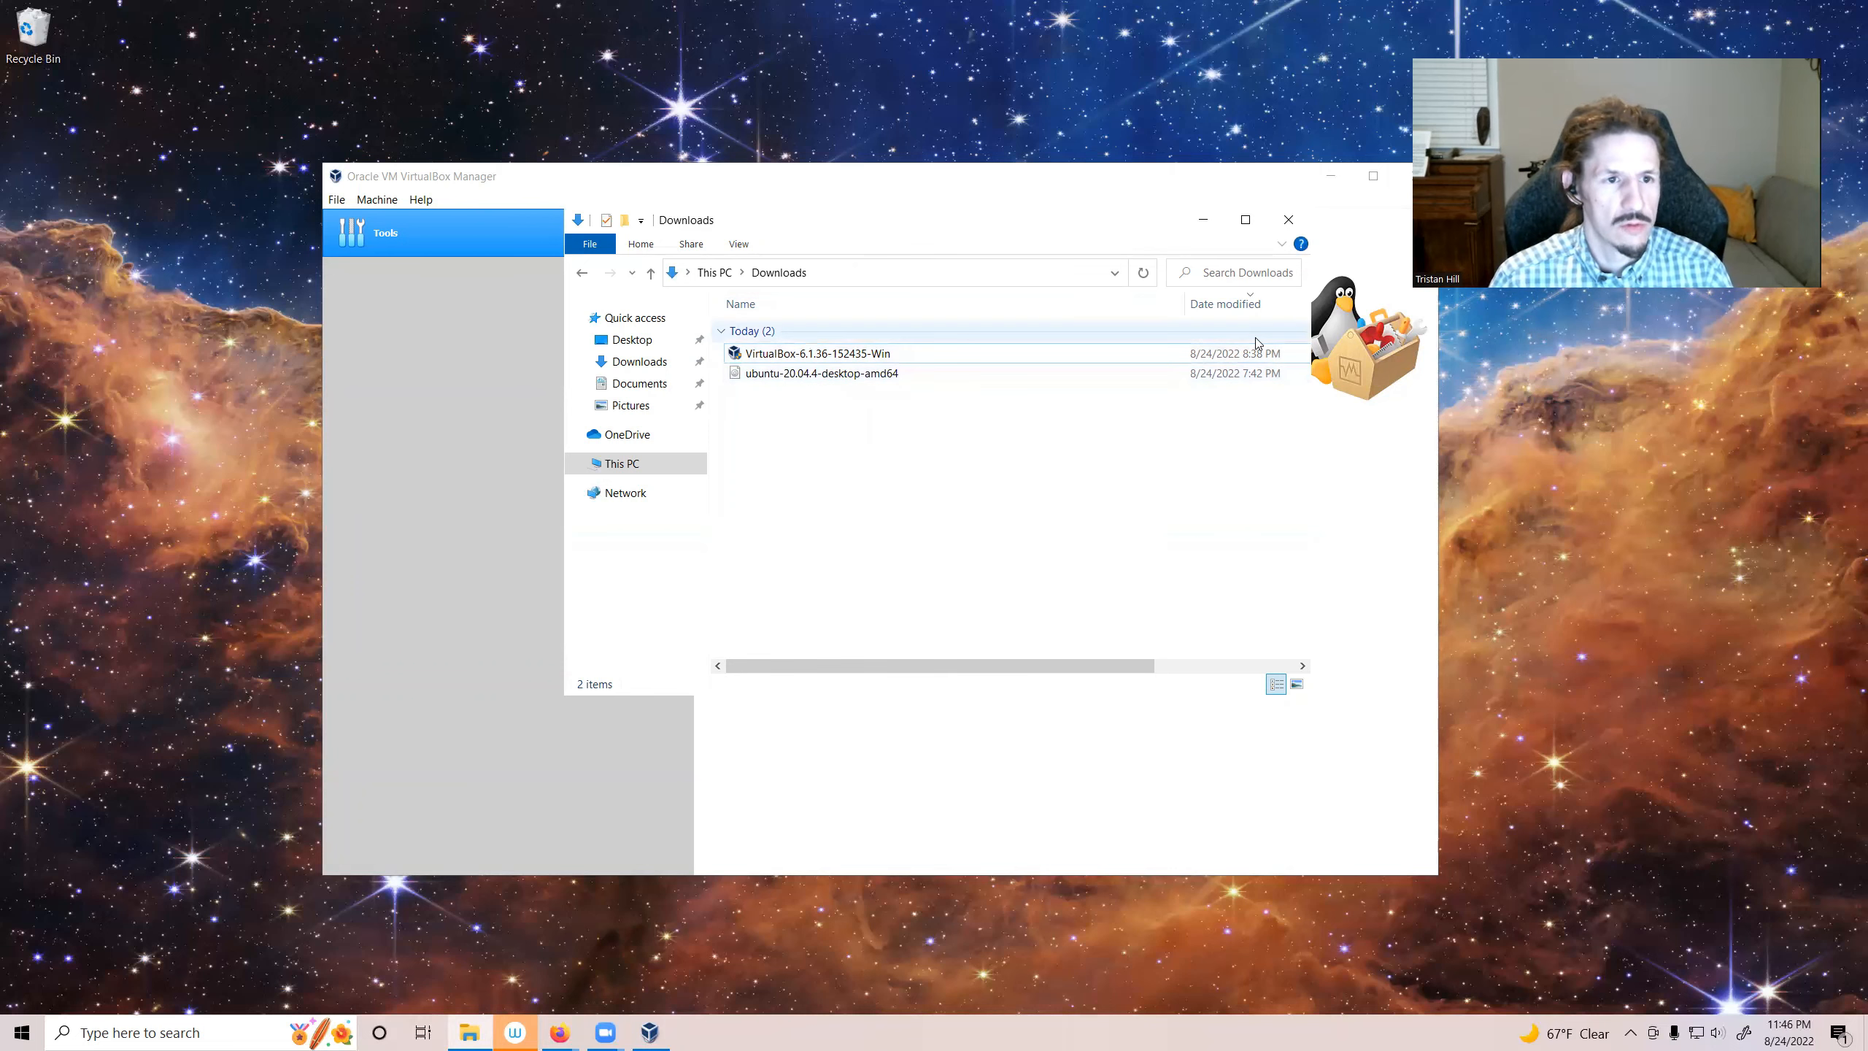
{"action": "left_click", "coordinate": [1203, 220]}
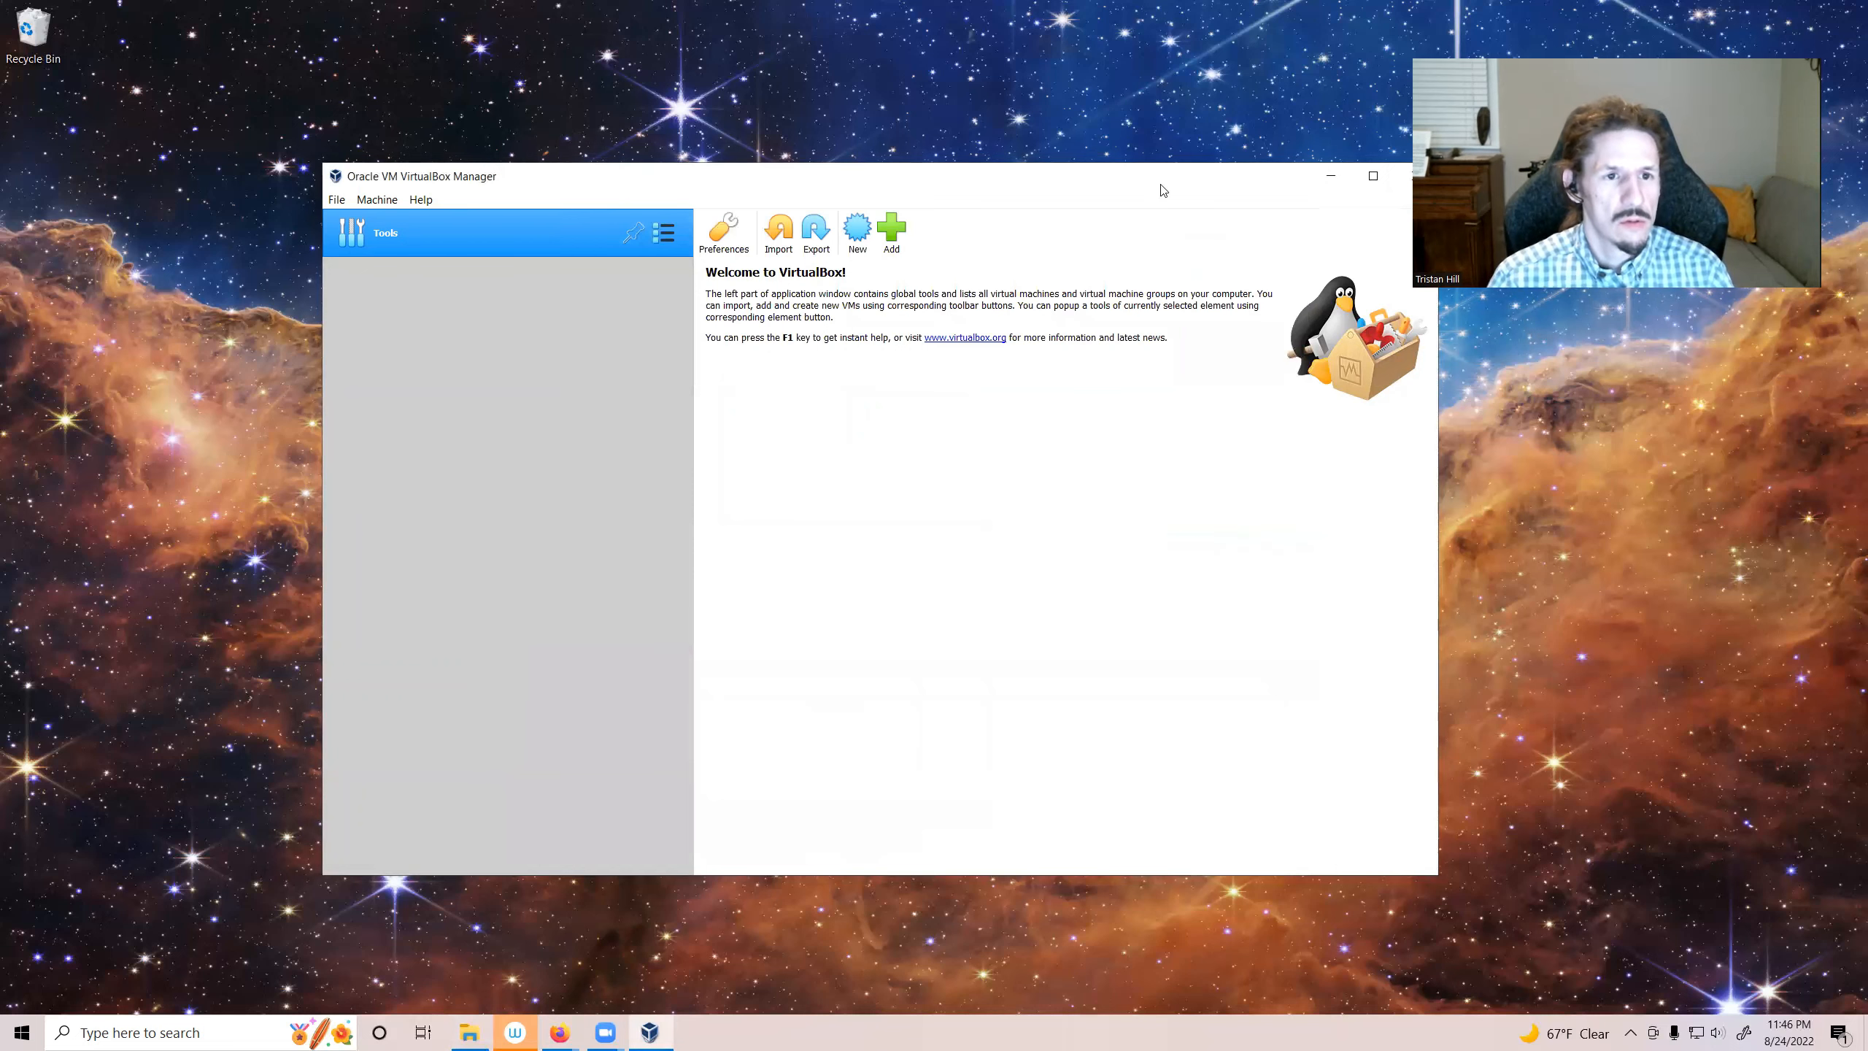
{"action": "left_click_drag", "start_coordinate": [1103, 176], "coordinate": [1049, 163]}
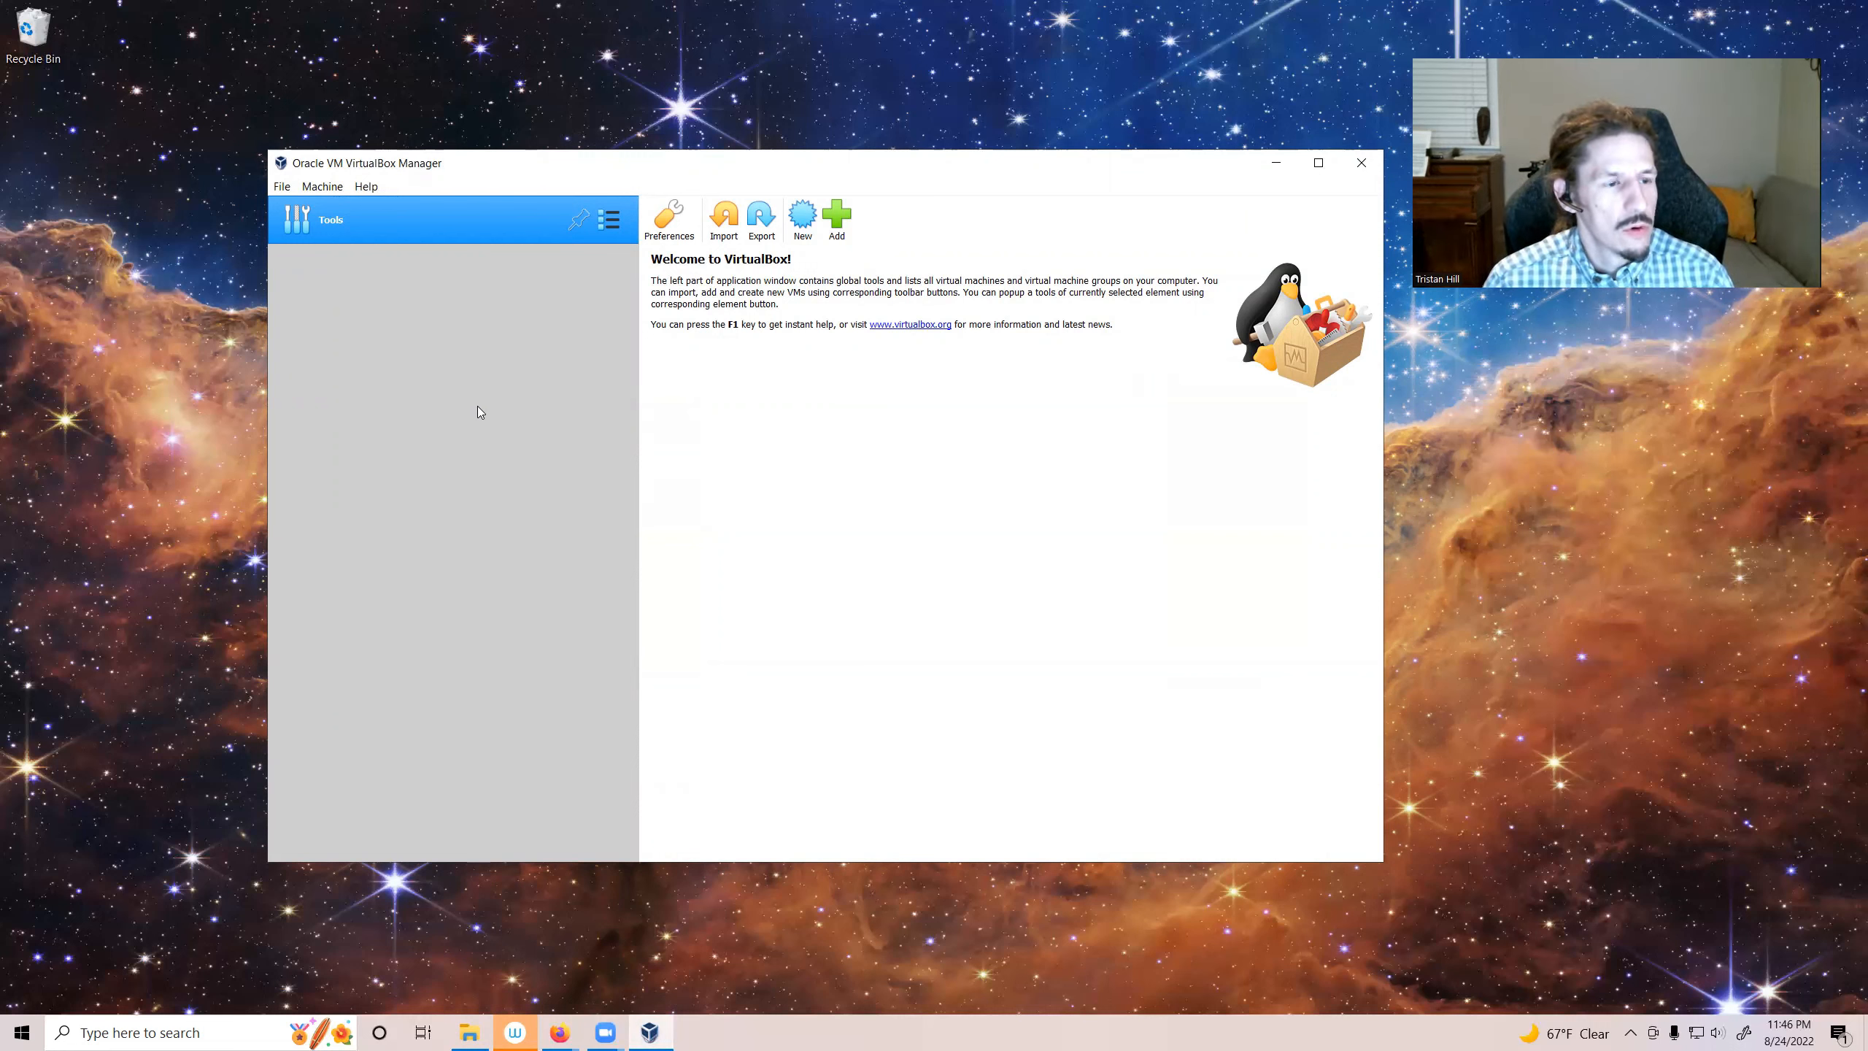
Step: Start a new virtual machine in Expert Mode and name it ubuntu20-vm1
{"action": "left_click", "coordinate": [803, 221]}
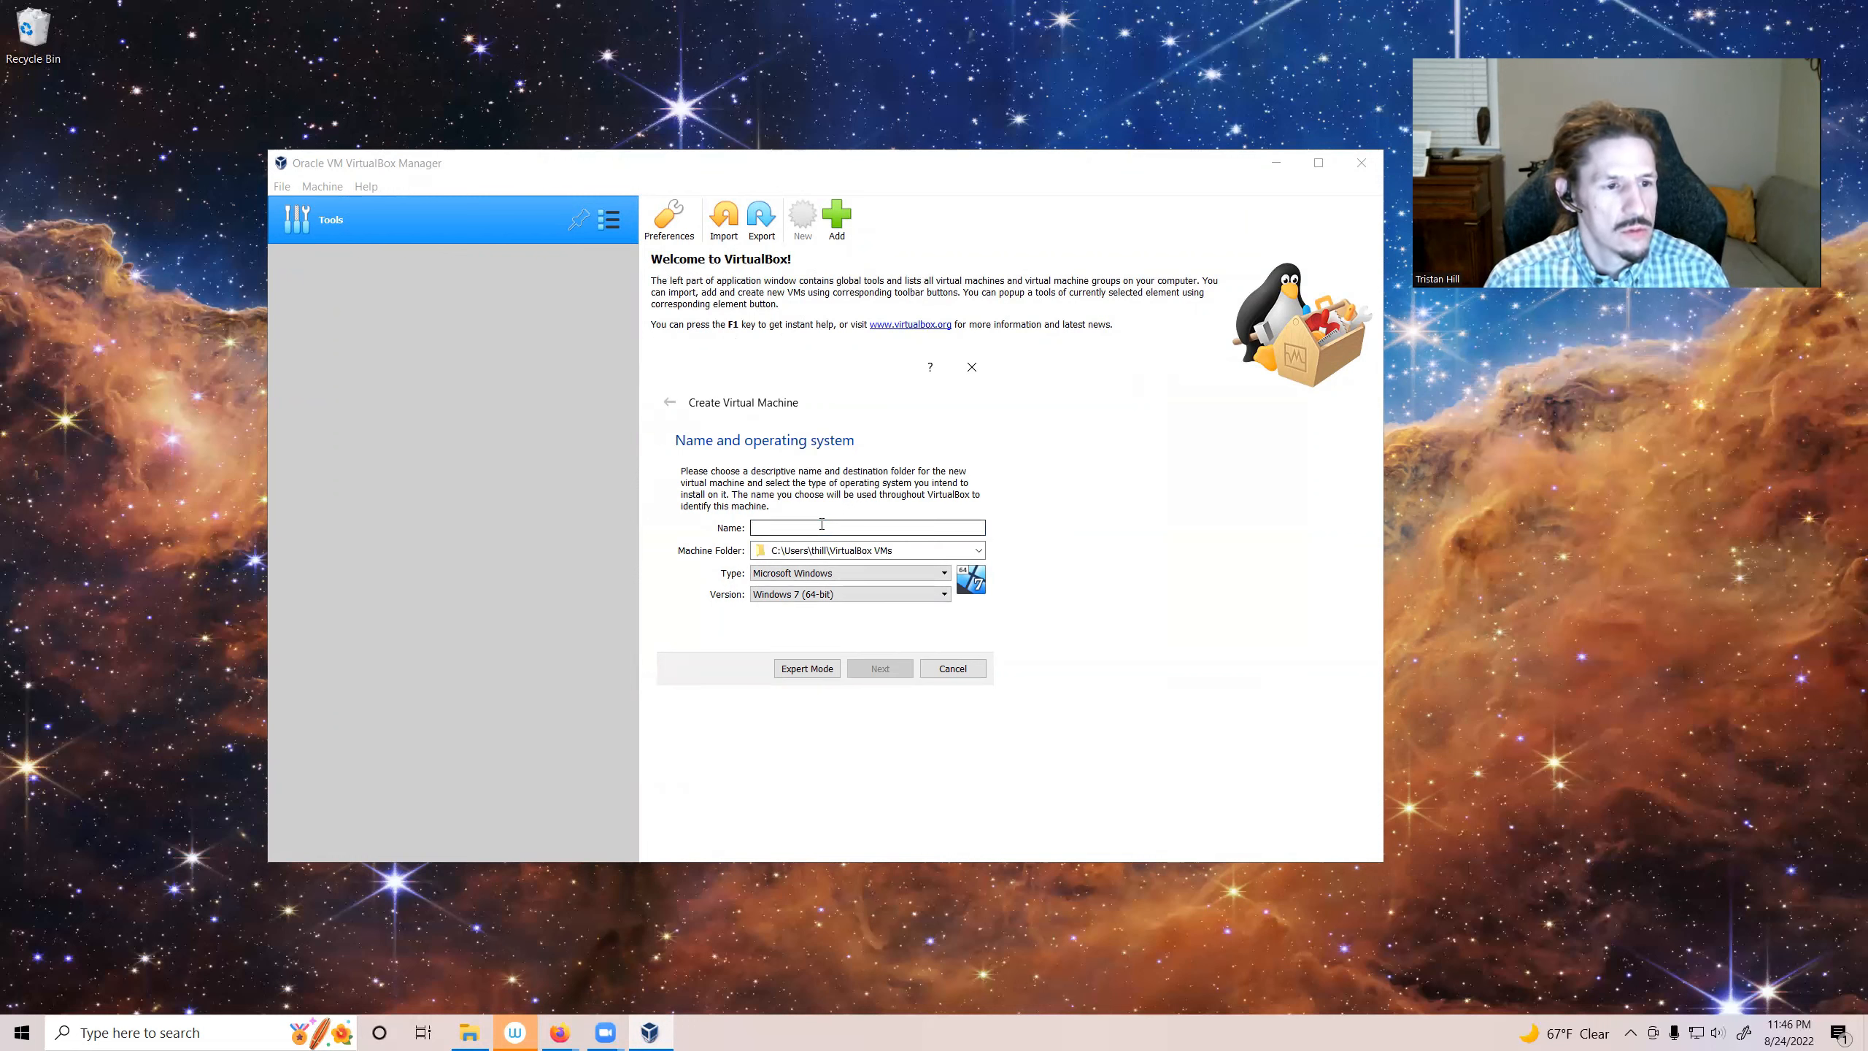
{"action": "left_click", "coordinate": [816, 671]}
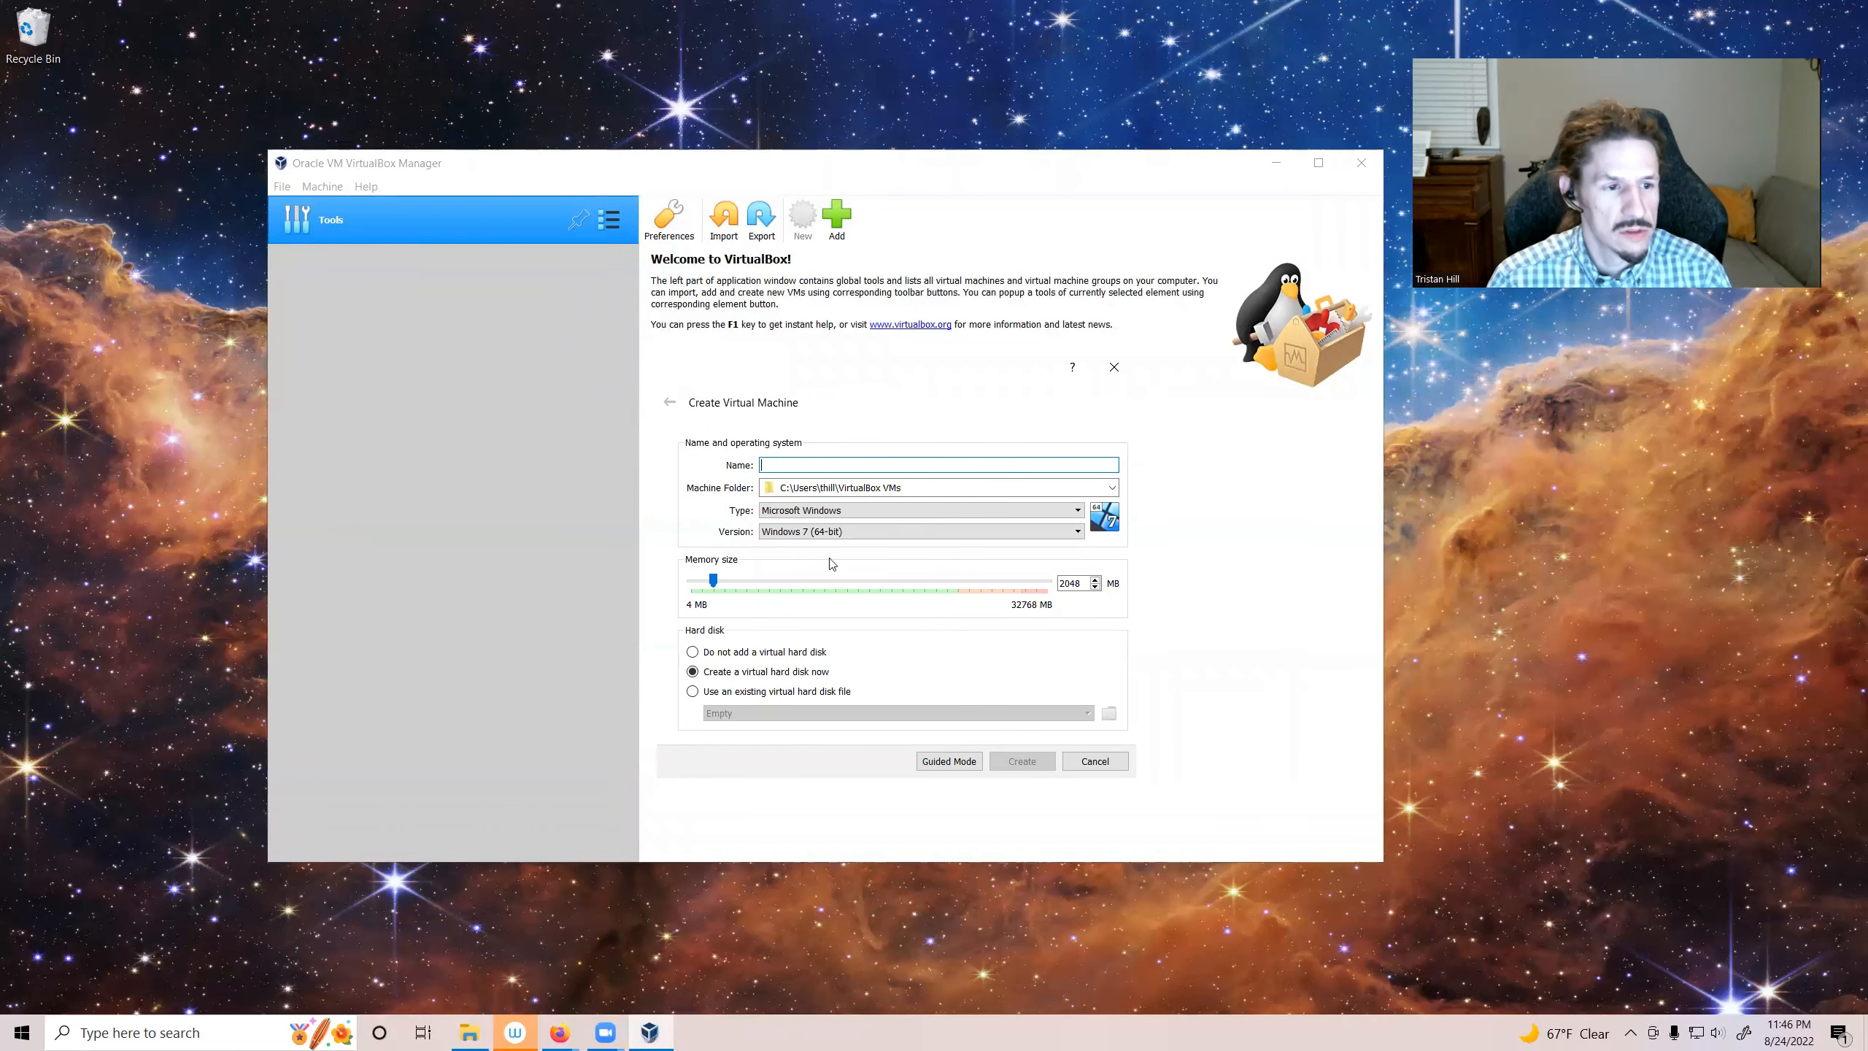
{"action": "left_click", "coordinate": [789, 463]}
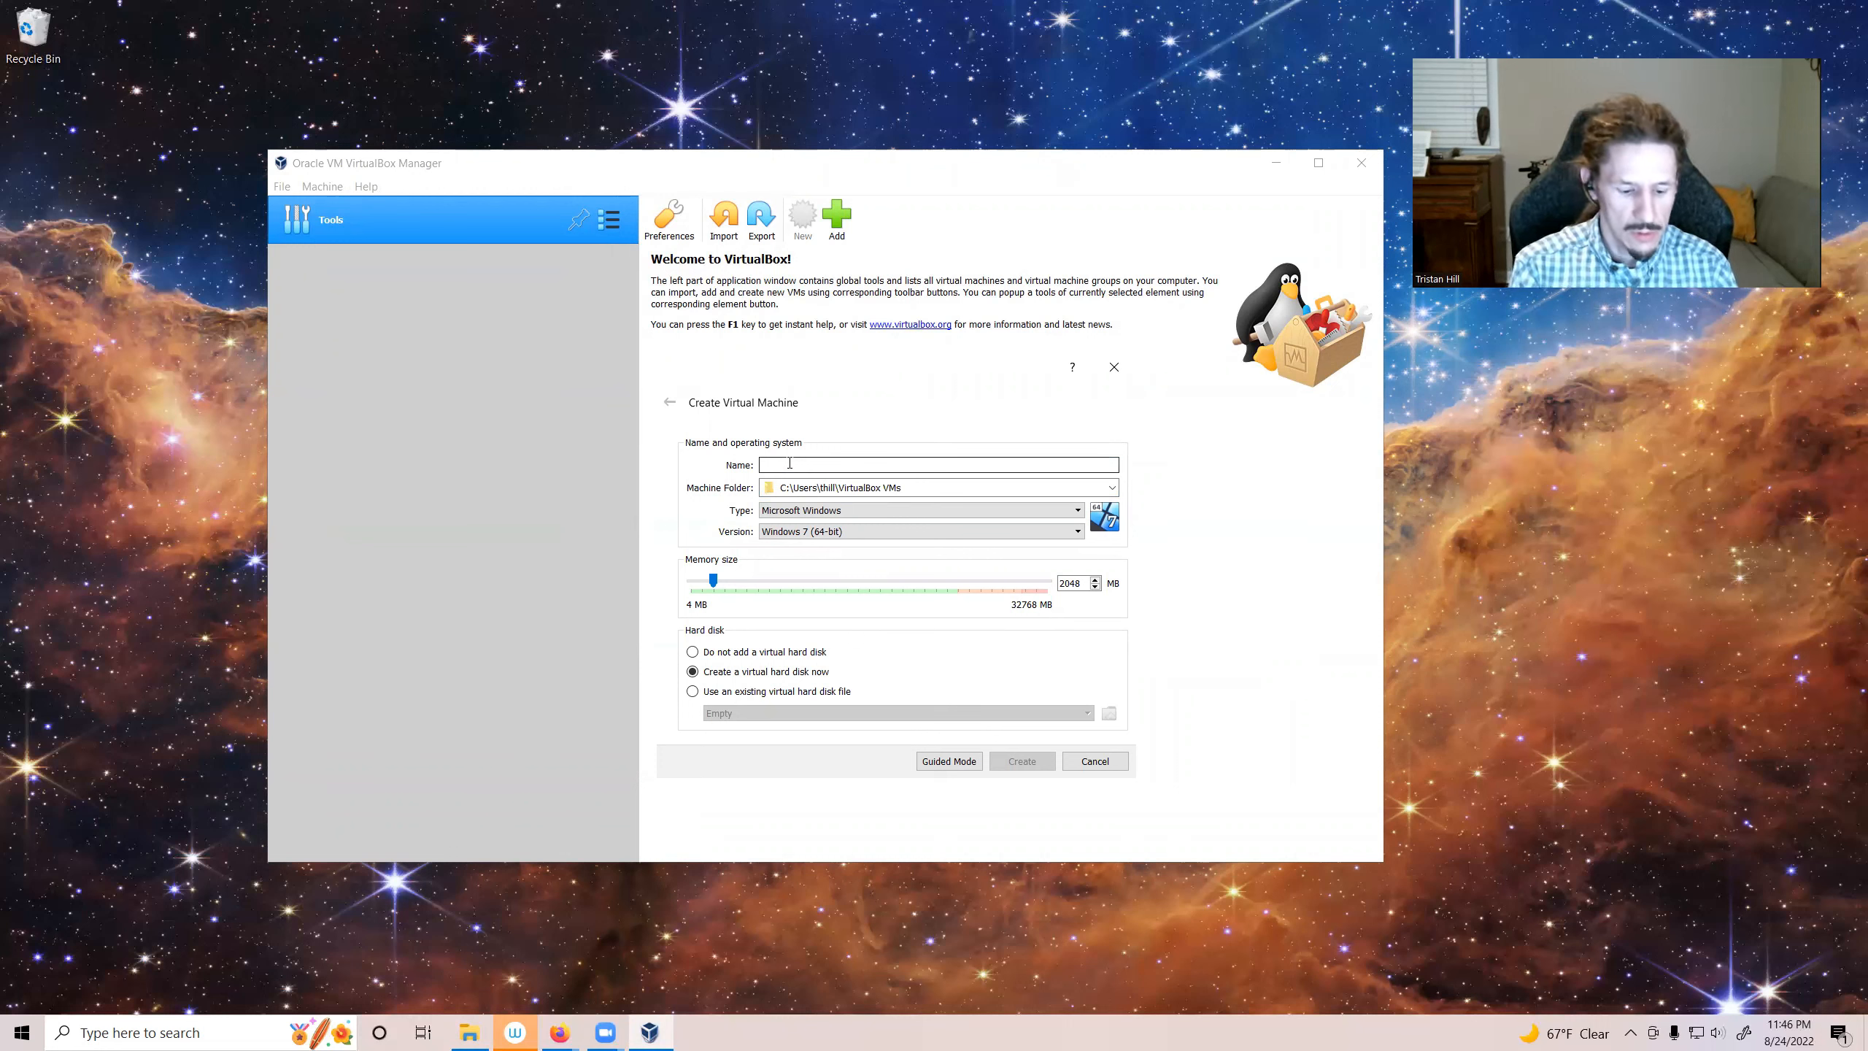
{"action": "type", "text": "buntu20-"}
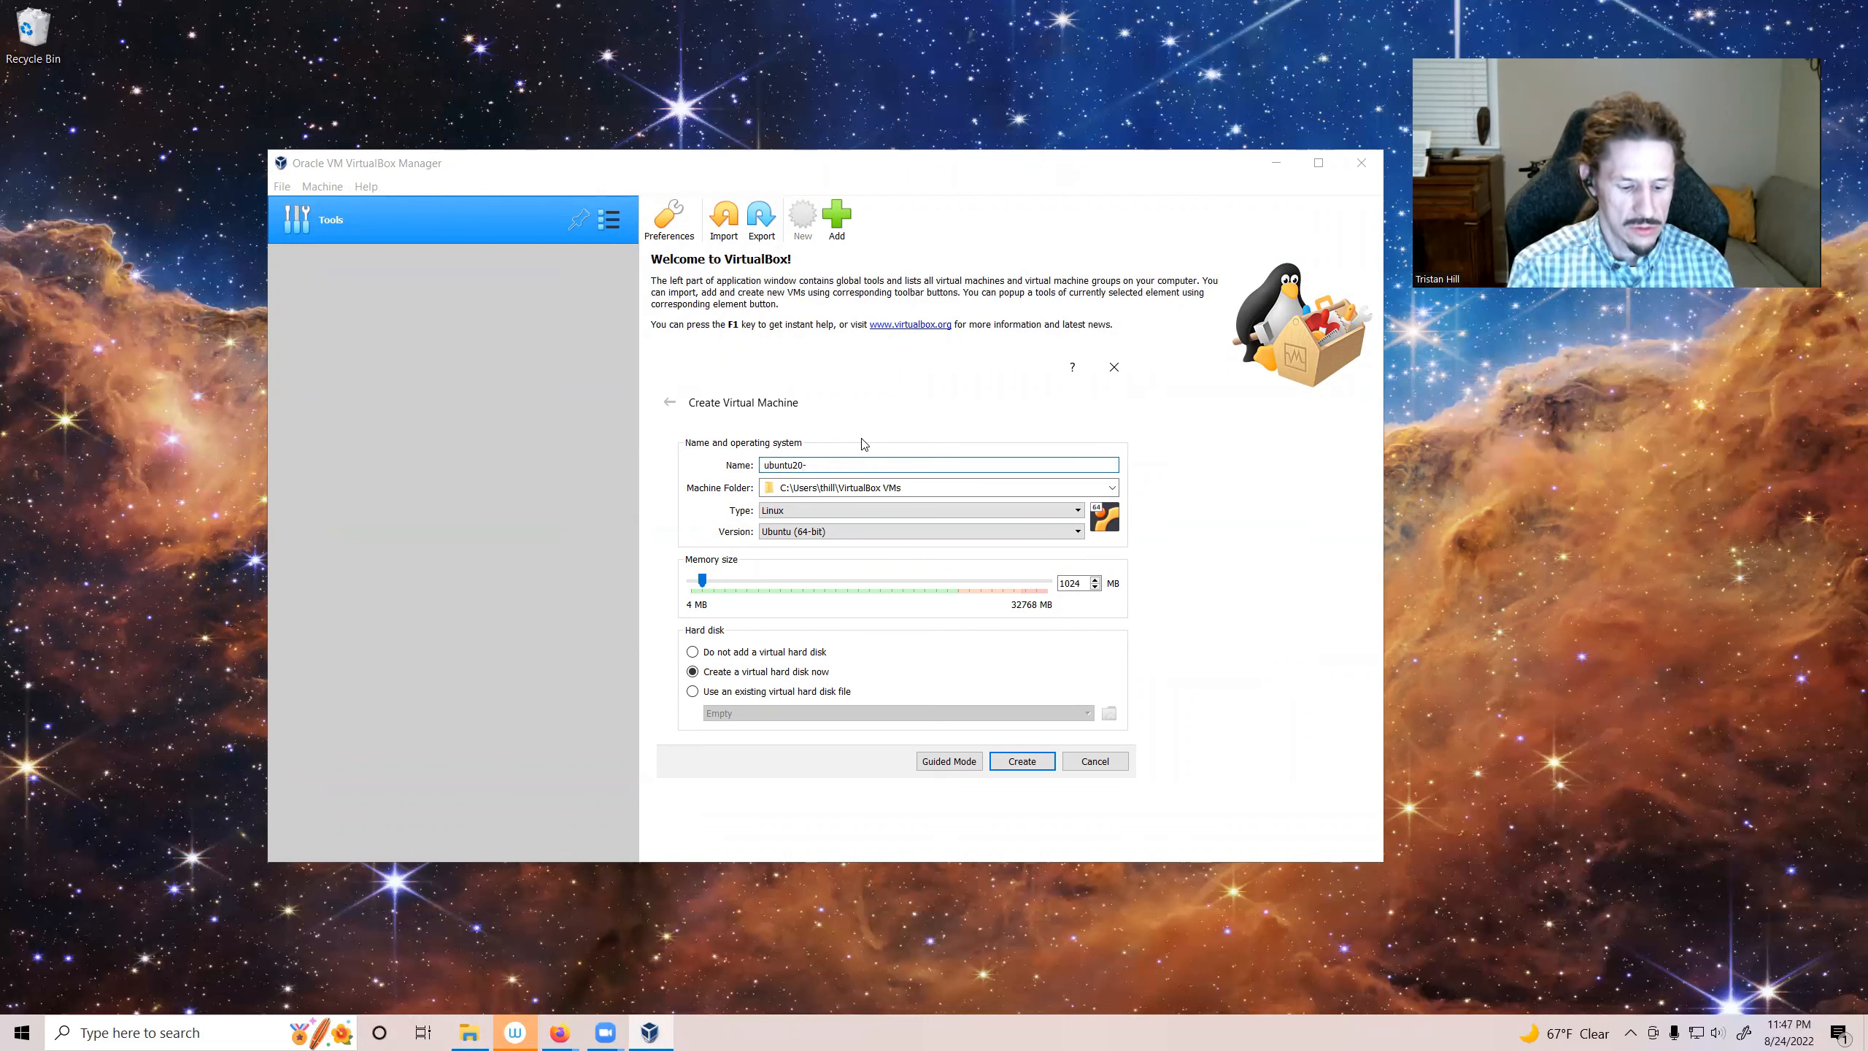
{"action": "type", "text": "m1"}
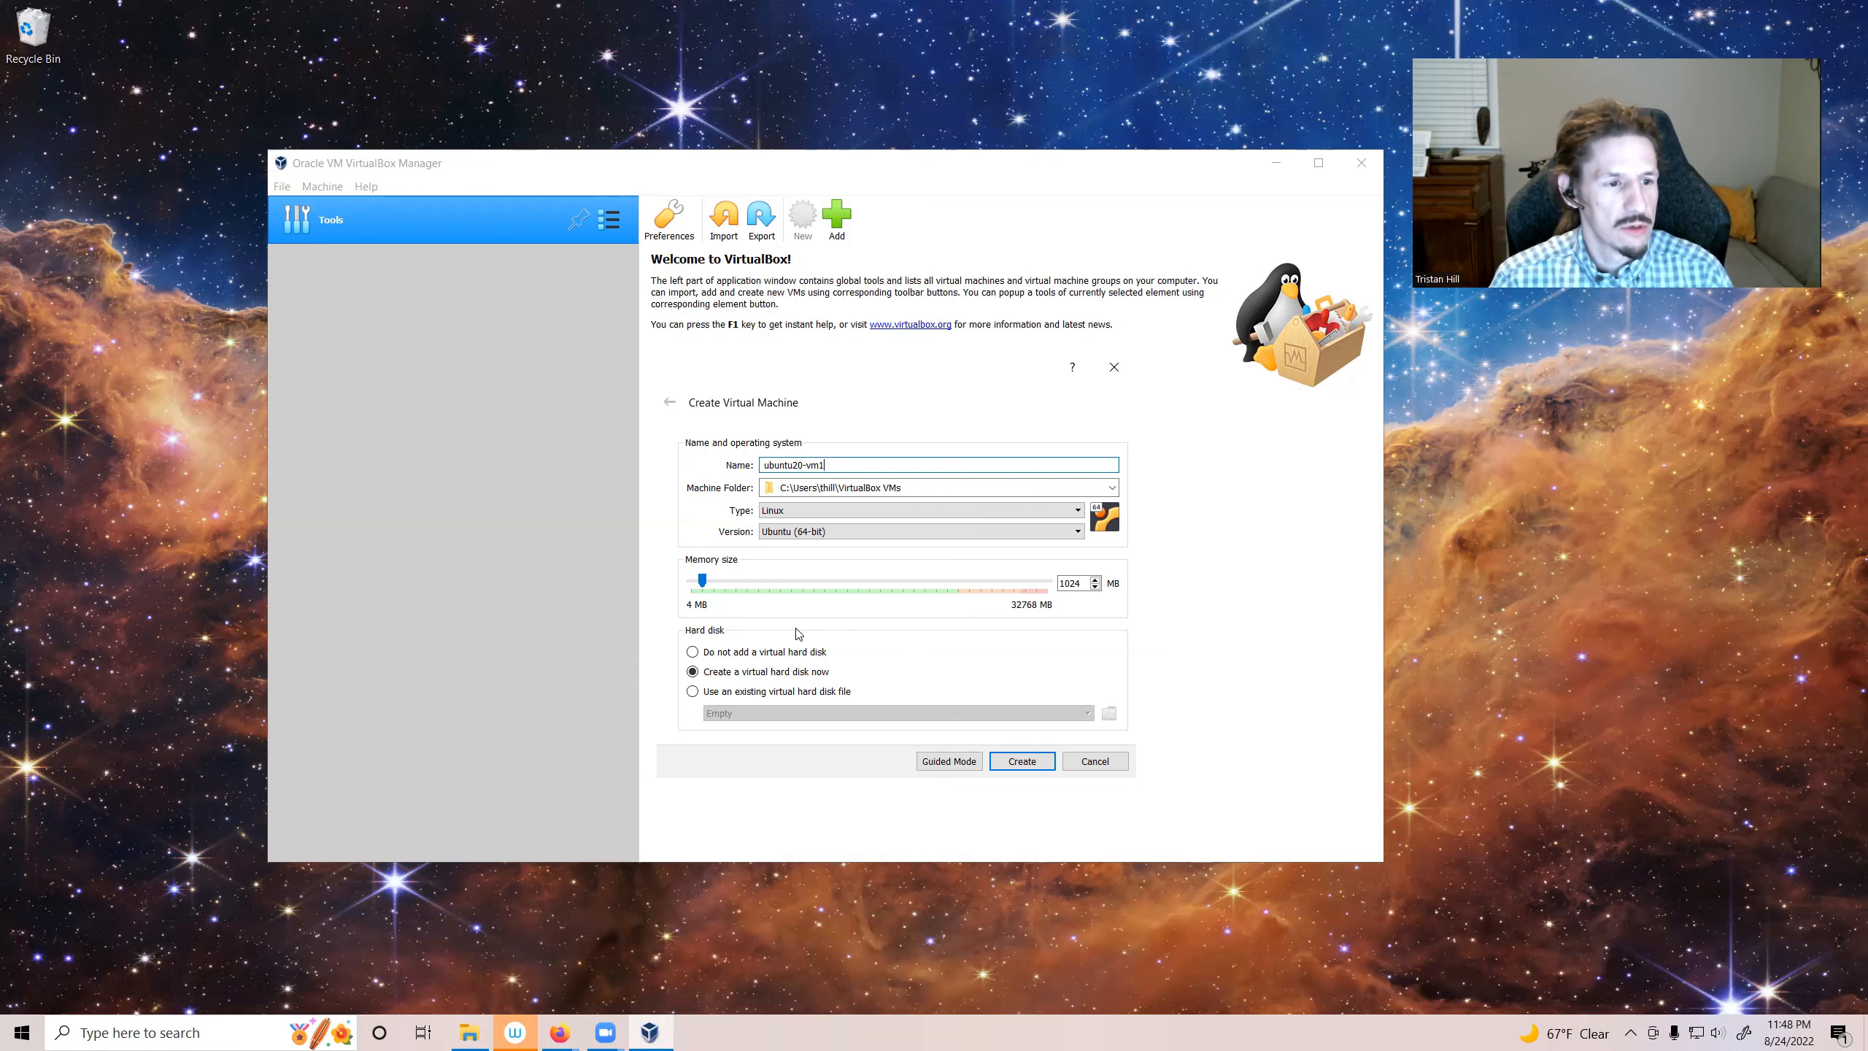
Step: Set the machine's memory size to 8000 MB and create it with a new virtual hard disk
{"action": "left_click_drag", "start_coordinate": [702, 581], "coordinate": [780, 583]}
{"action": "double_click", "coordinate": [1070, 583]}
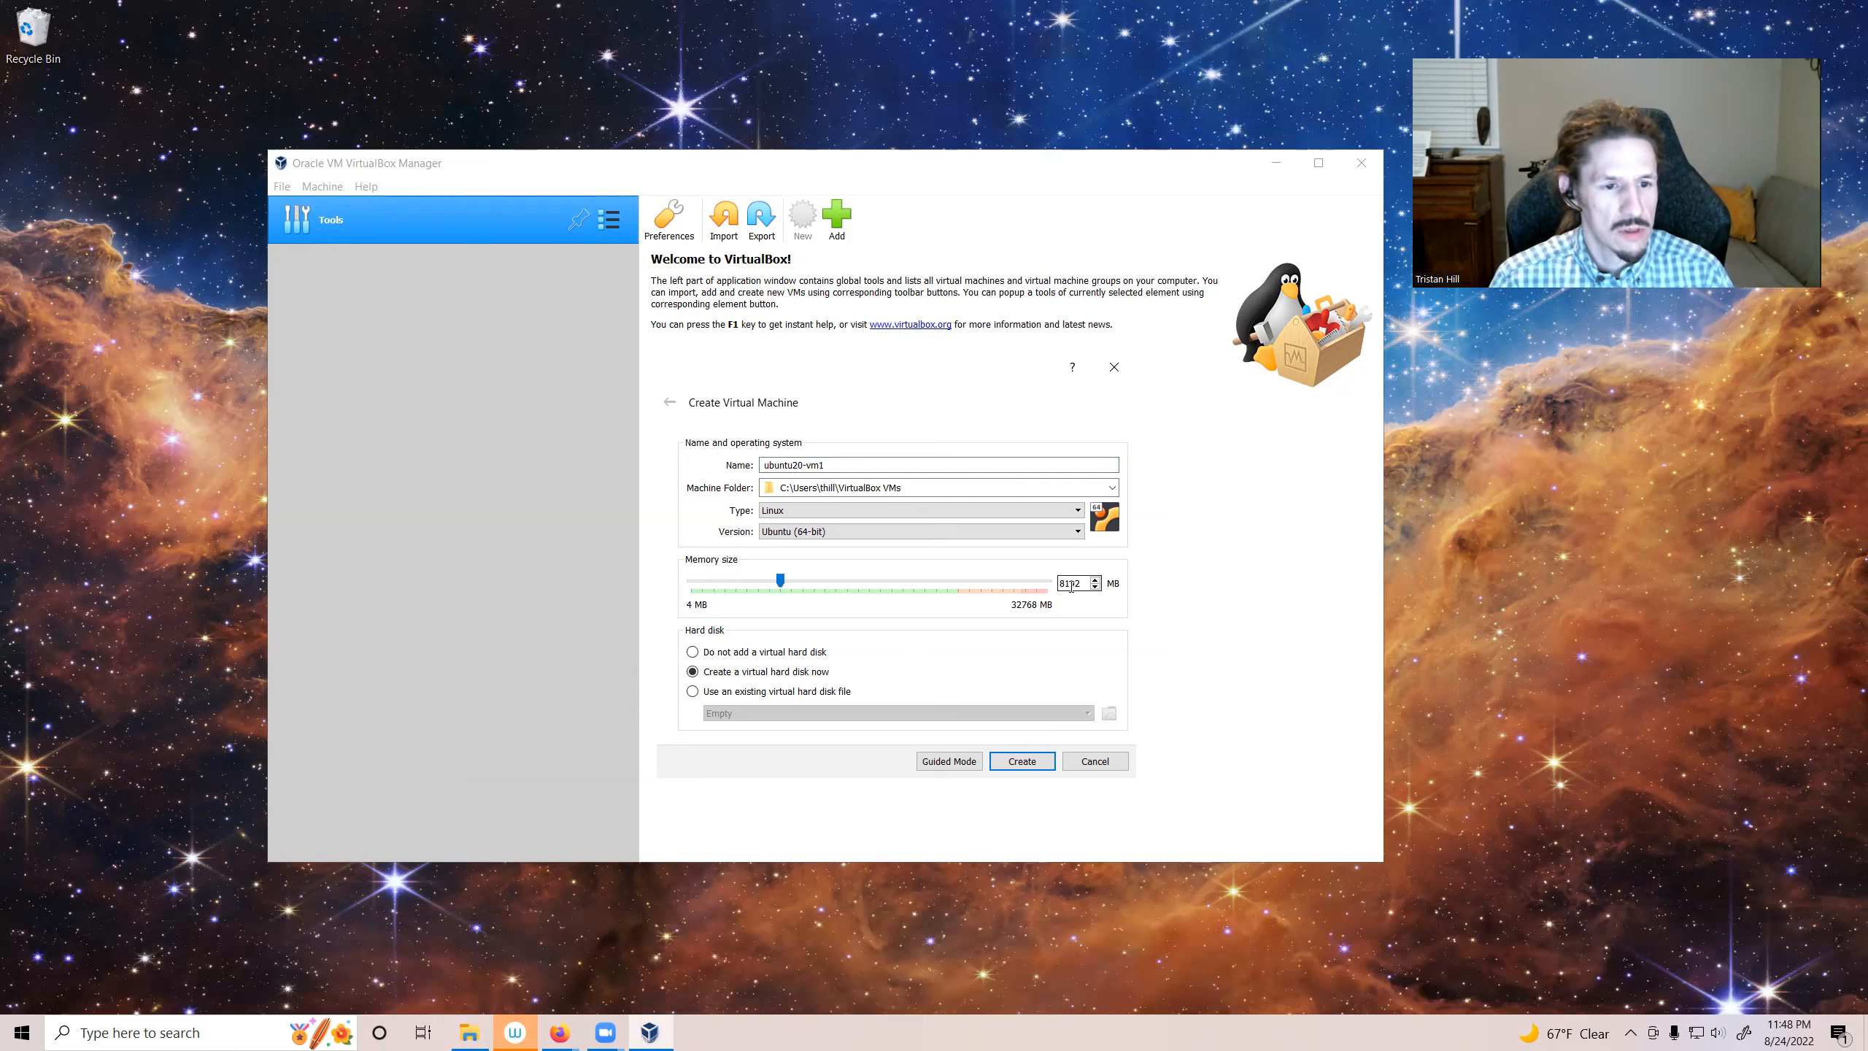
{"action": "type", "text": "8000"}
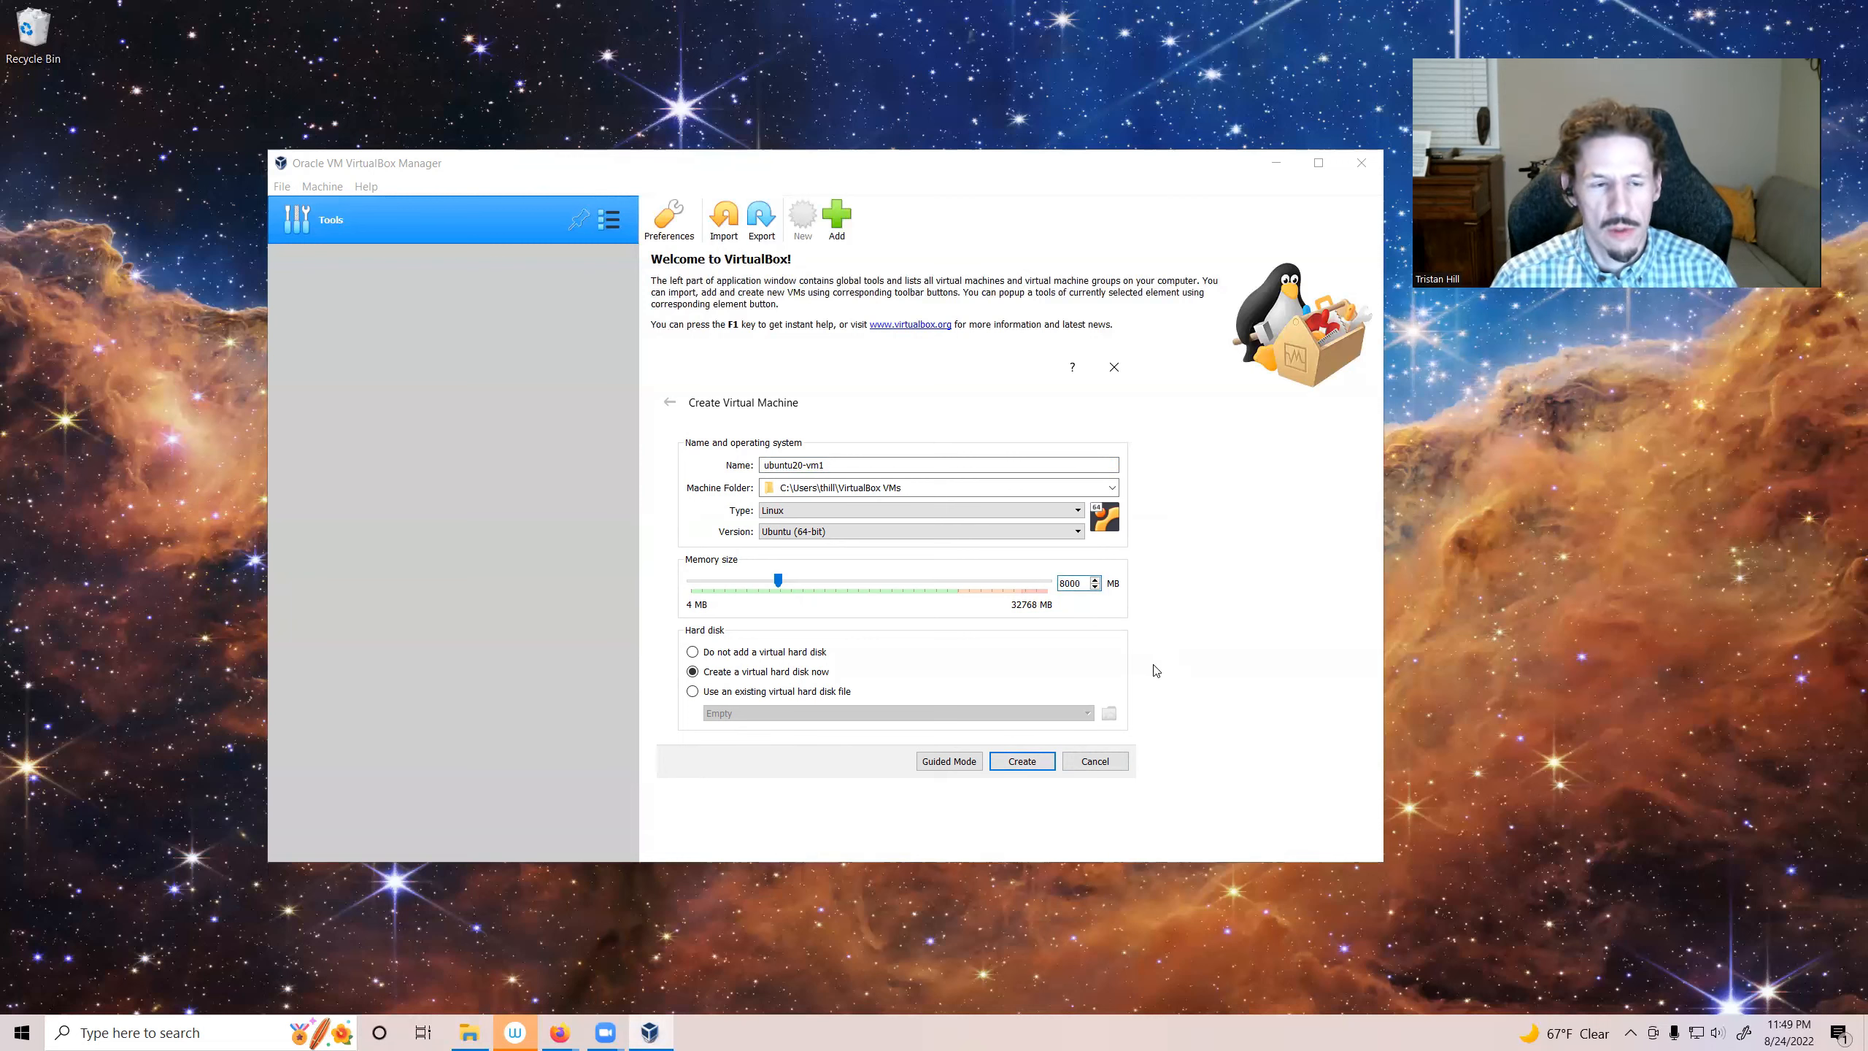
{"action": "left_click", "coordinate": [1030, 767]}
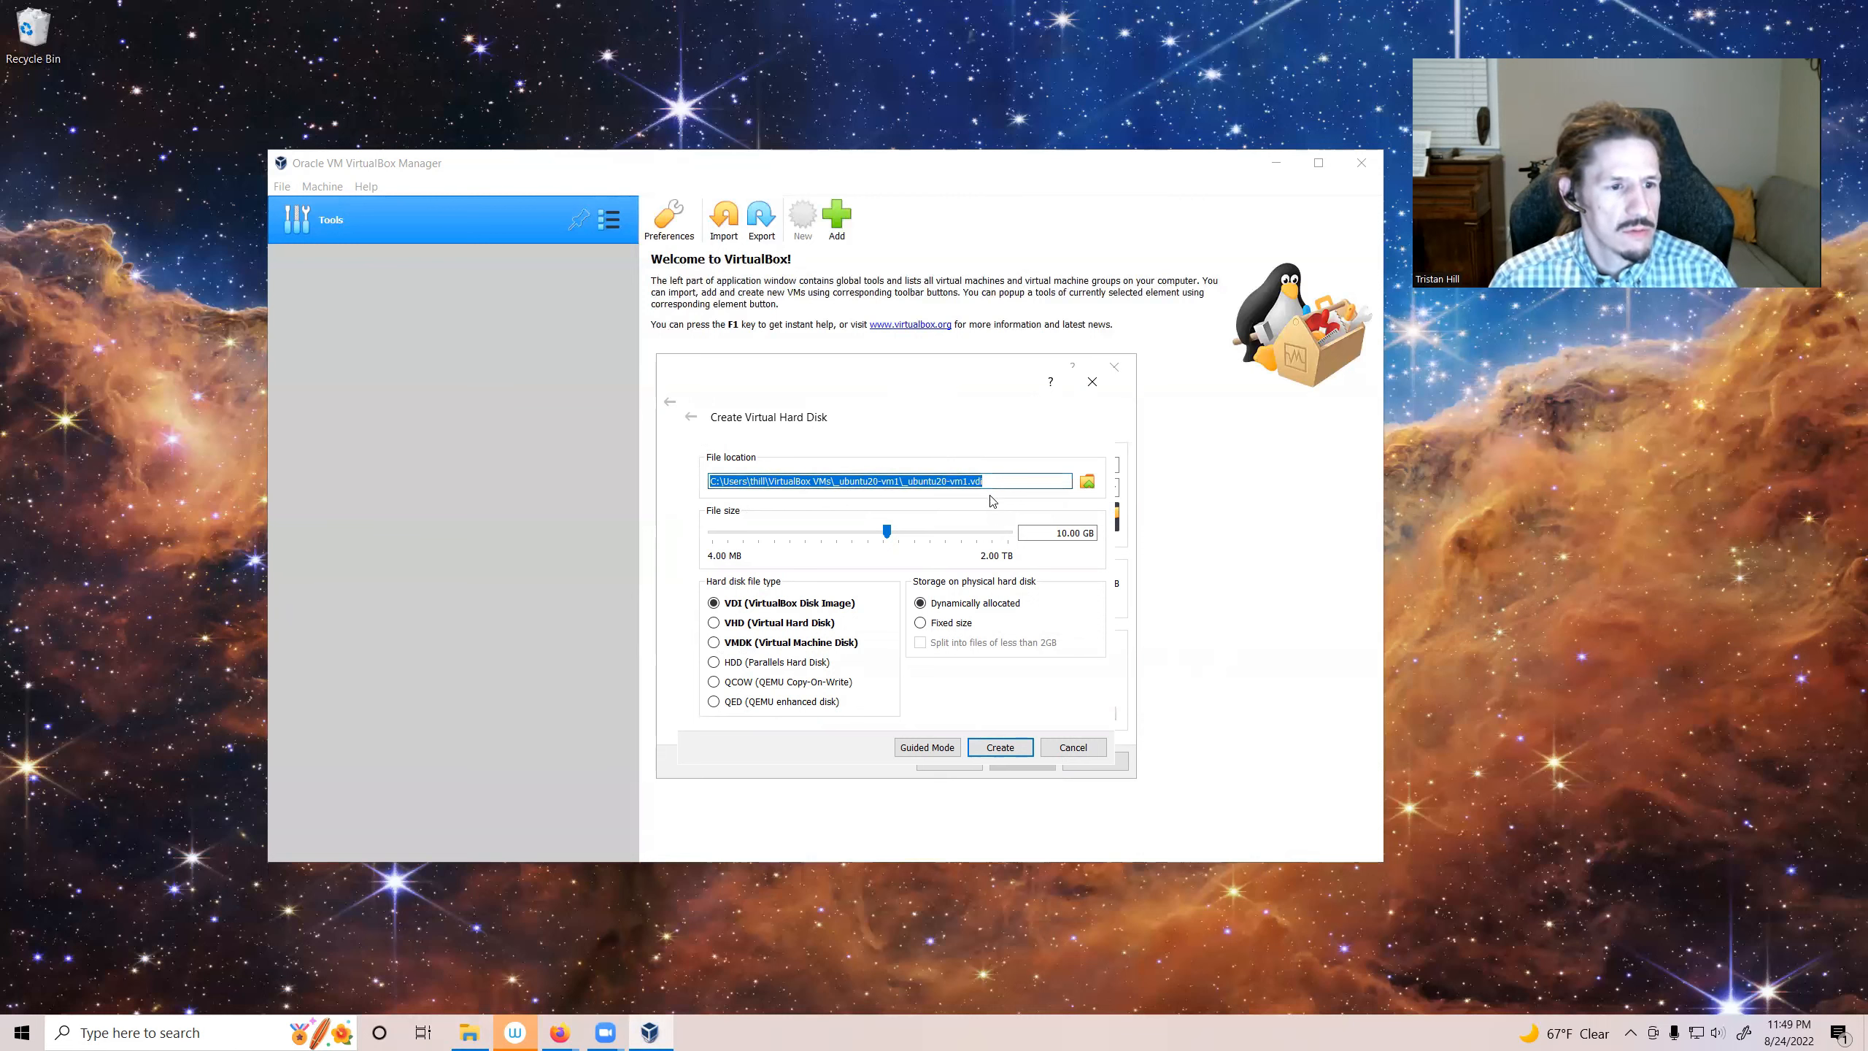
Step: Create the virtual hard disk as a fixed-size VDI of 25.00 GB
{"action": "left_click", "coordinate": [1062, 536]}
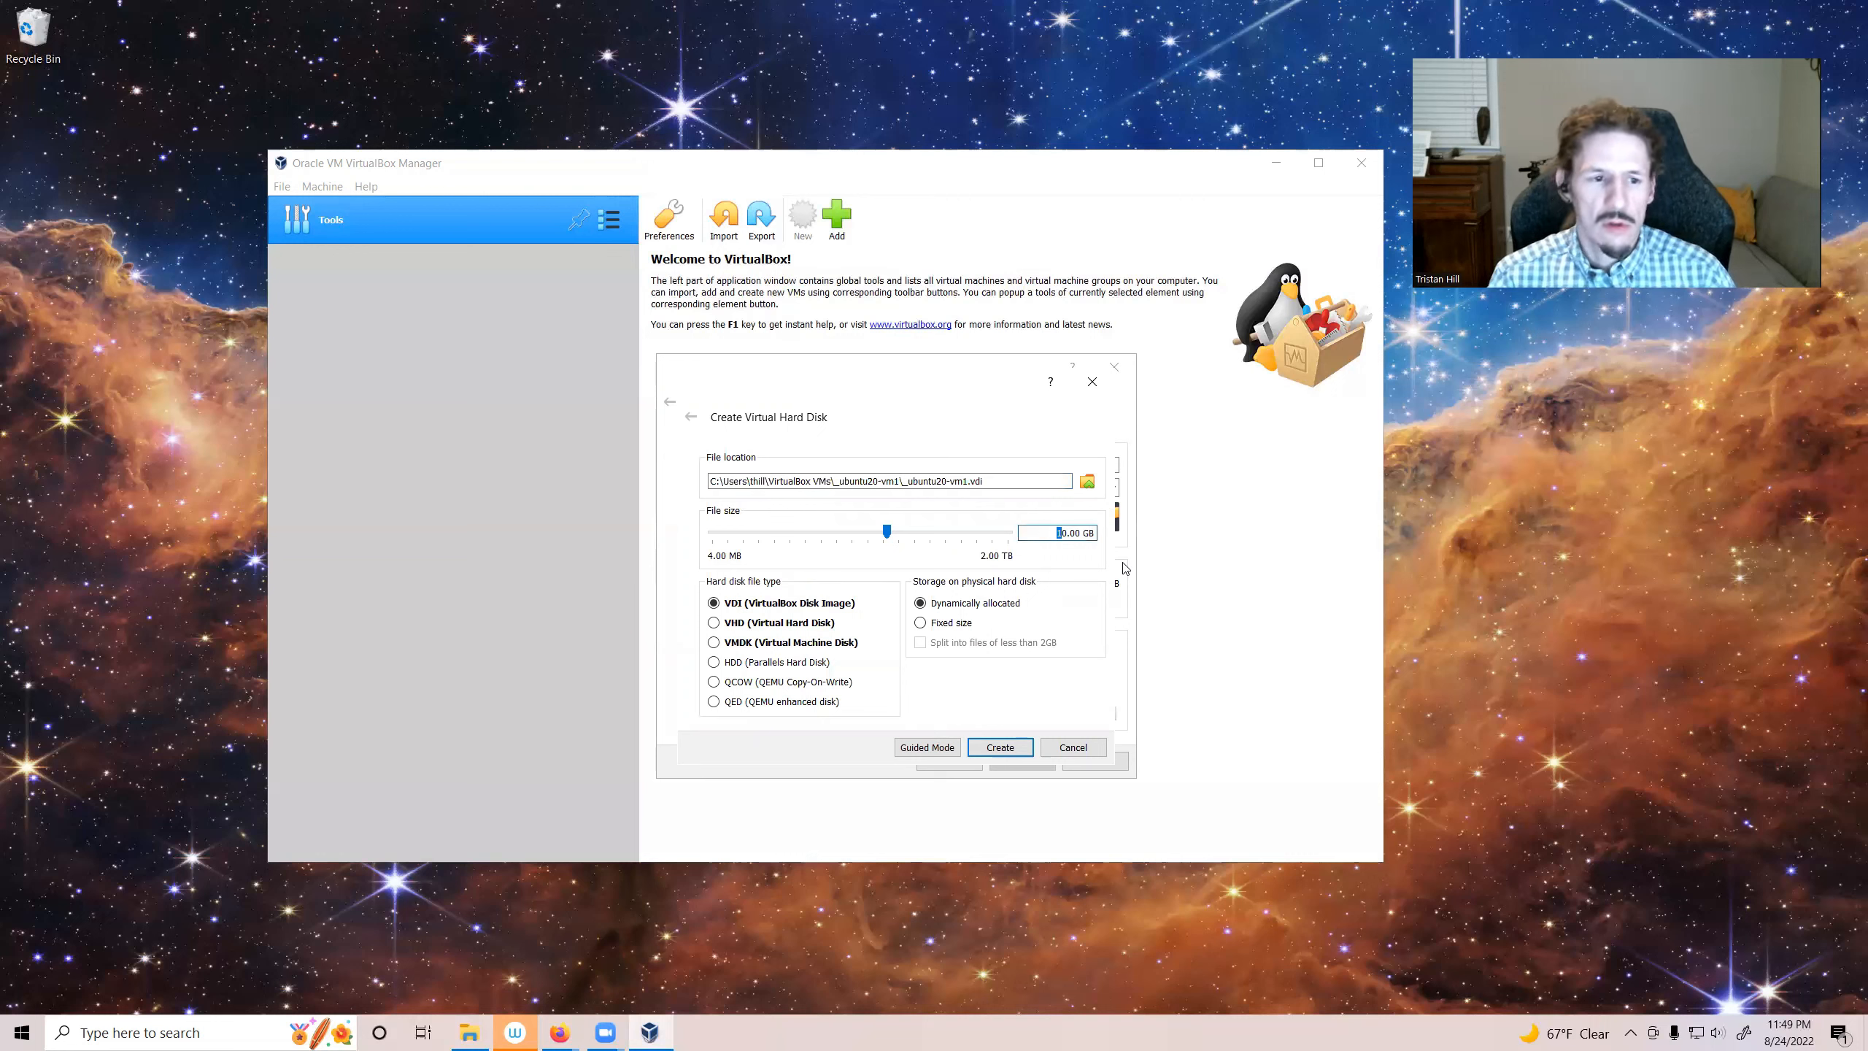
{"action": "type", "text": "2"}
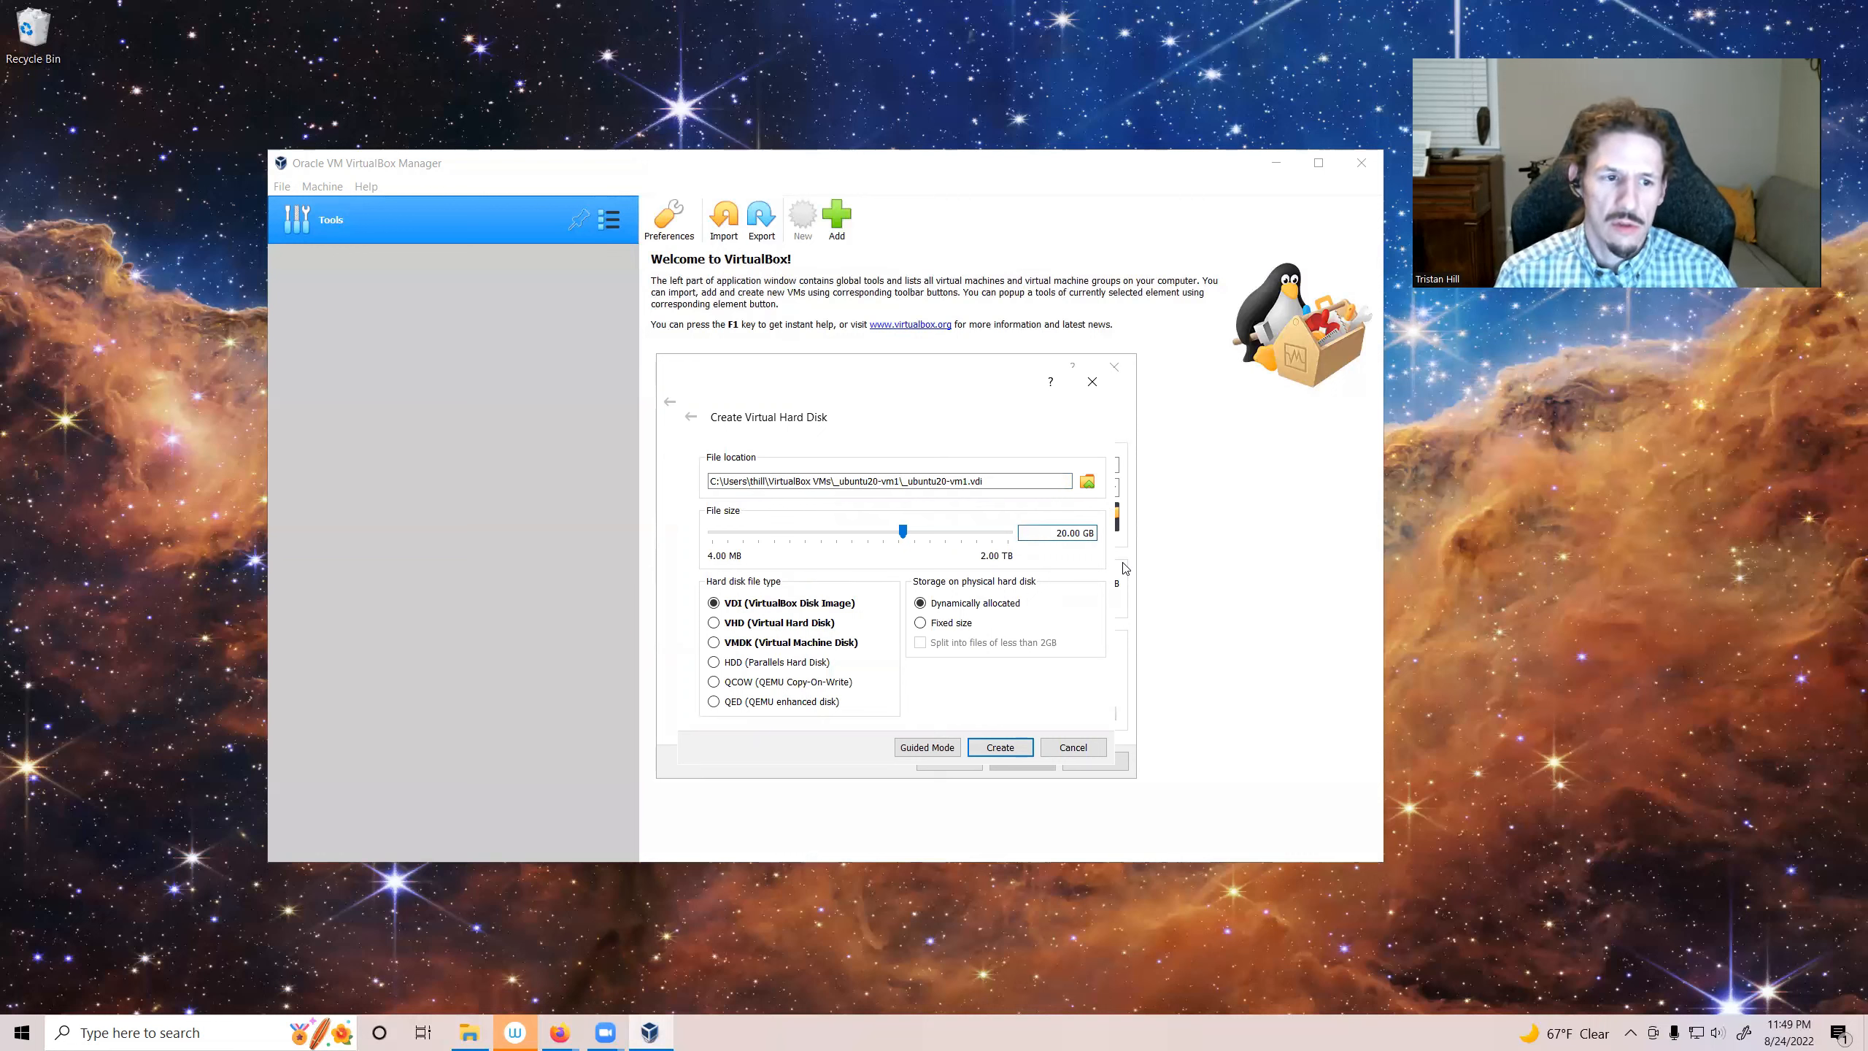
{"action": "key", "text": "BackSpace"}
{"action": "type", "text": "5"}
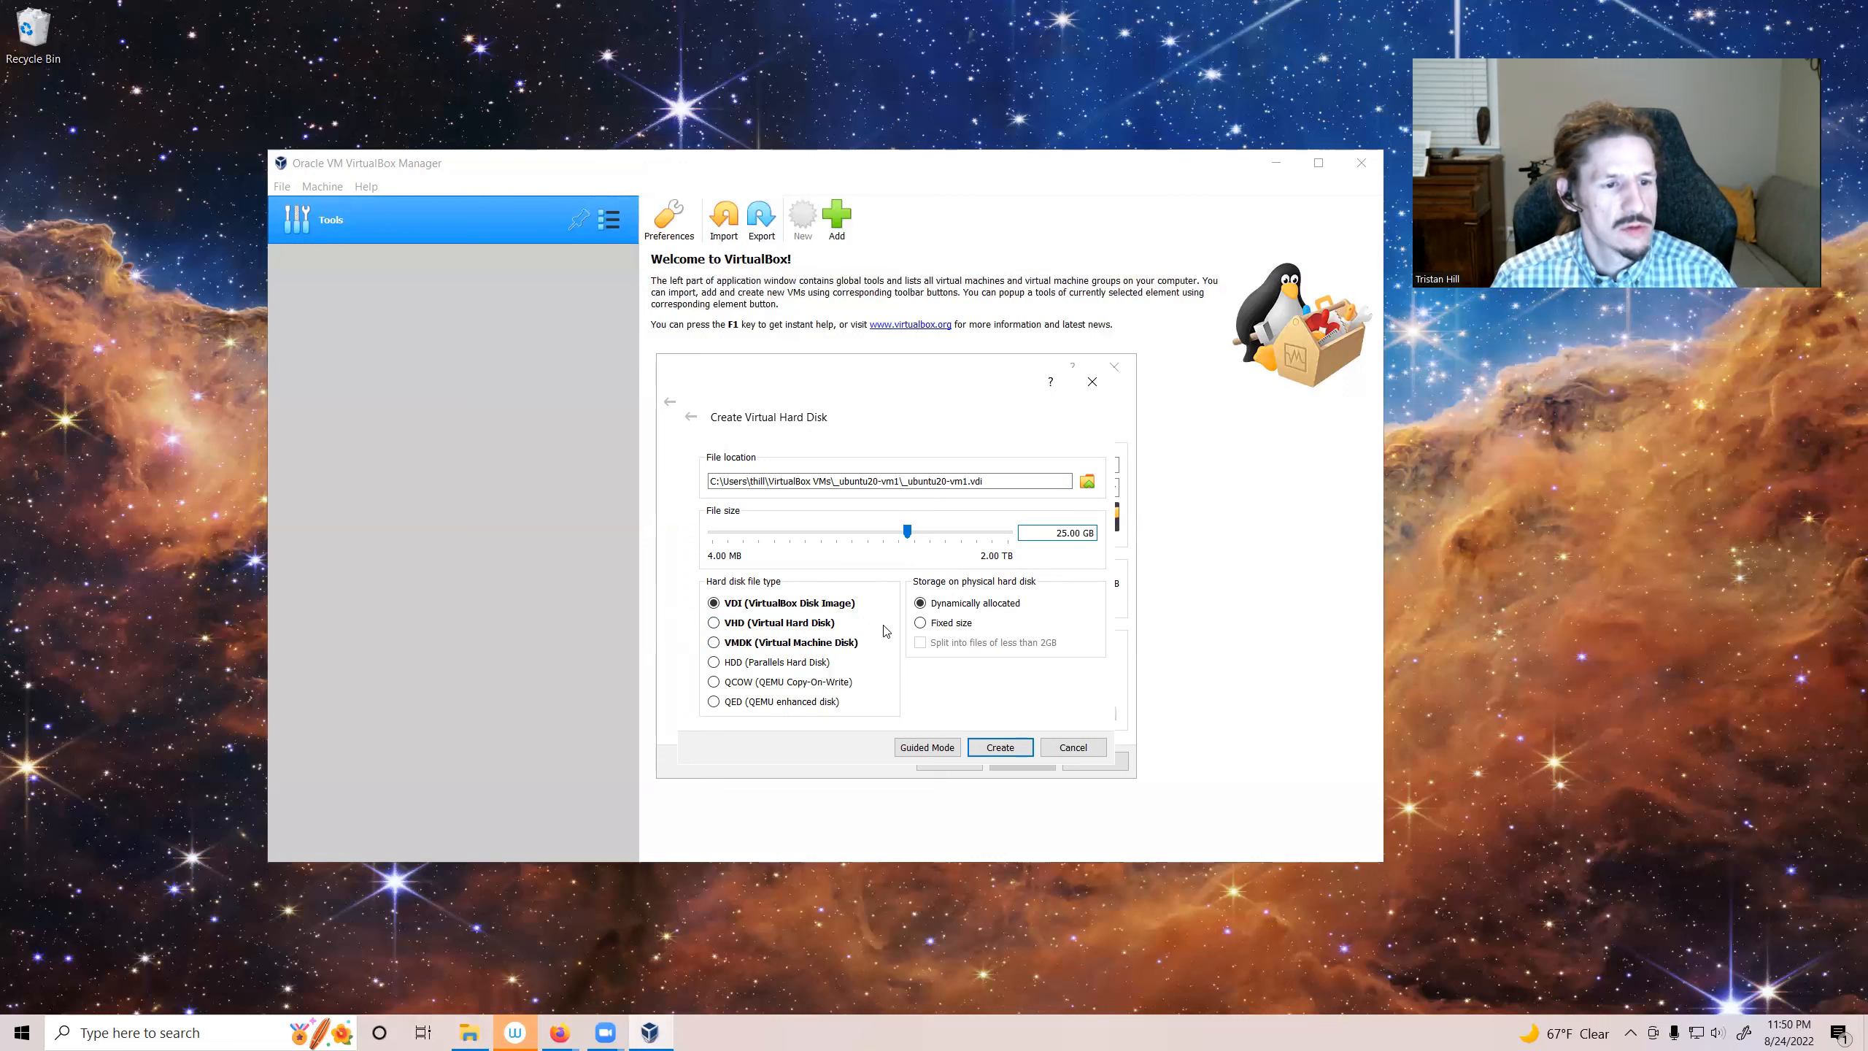
{"action": "left_click", "coordinate": [920, 623]}
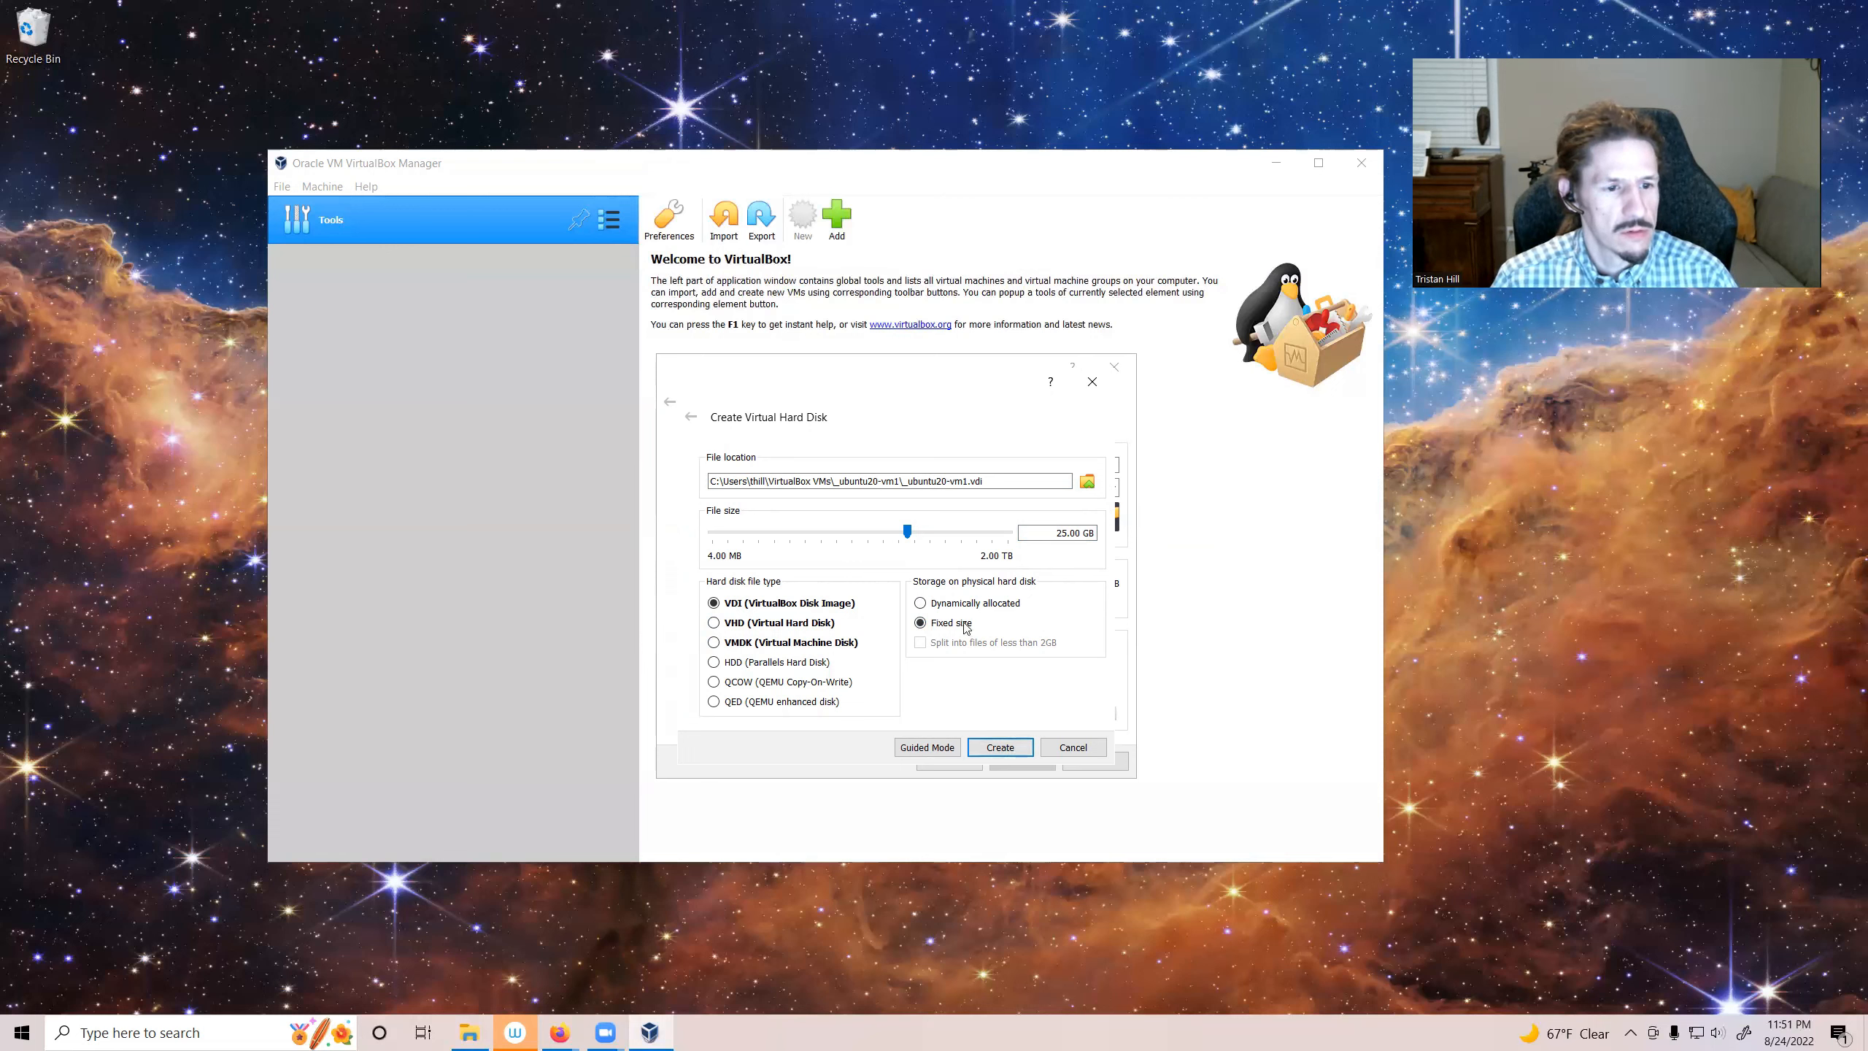
{"action": "left_click", "coordinate": [1005, 749]}
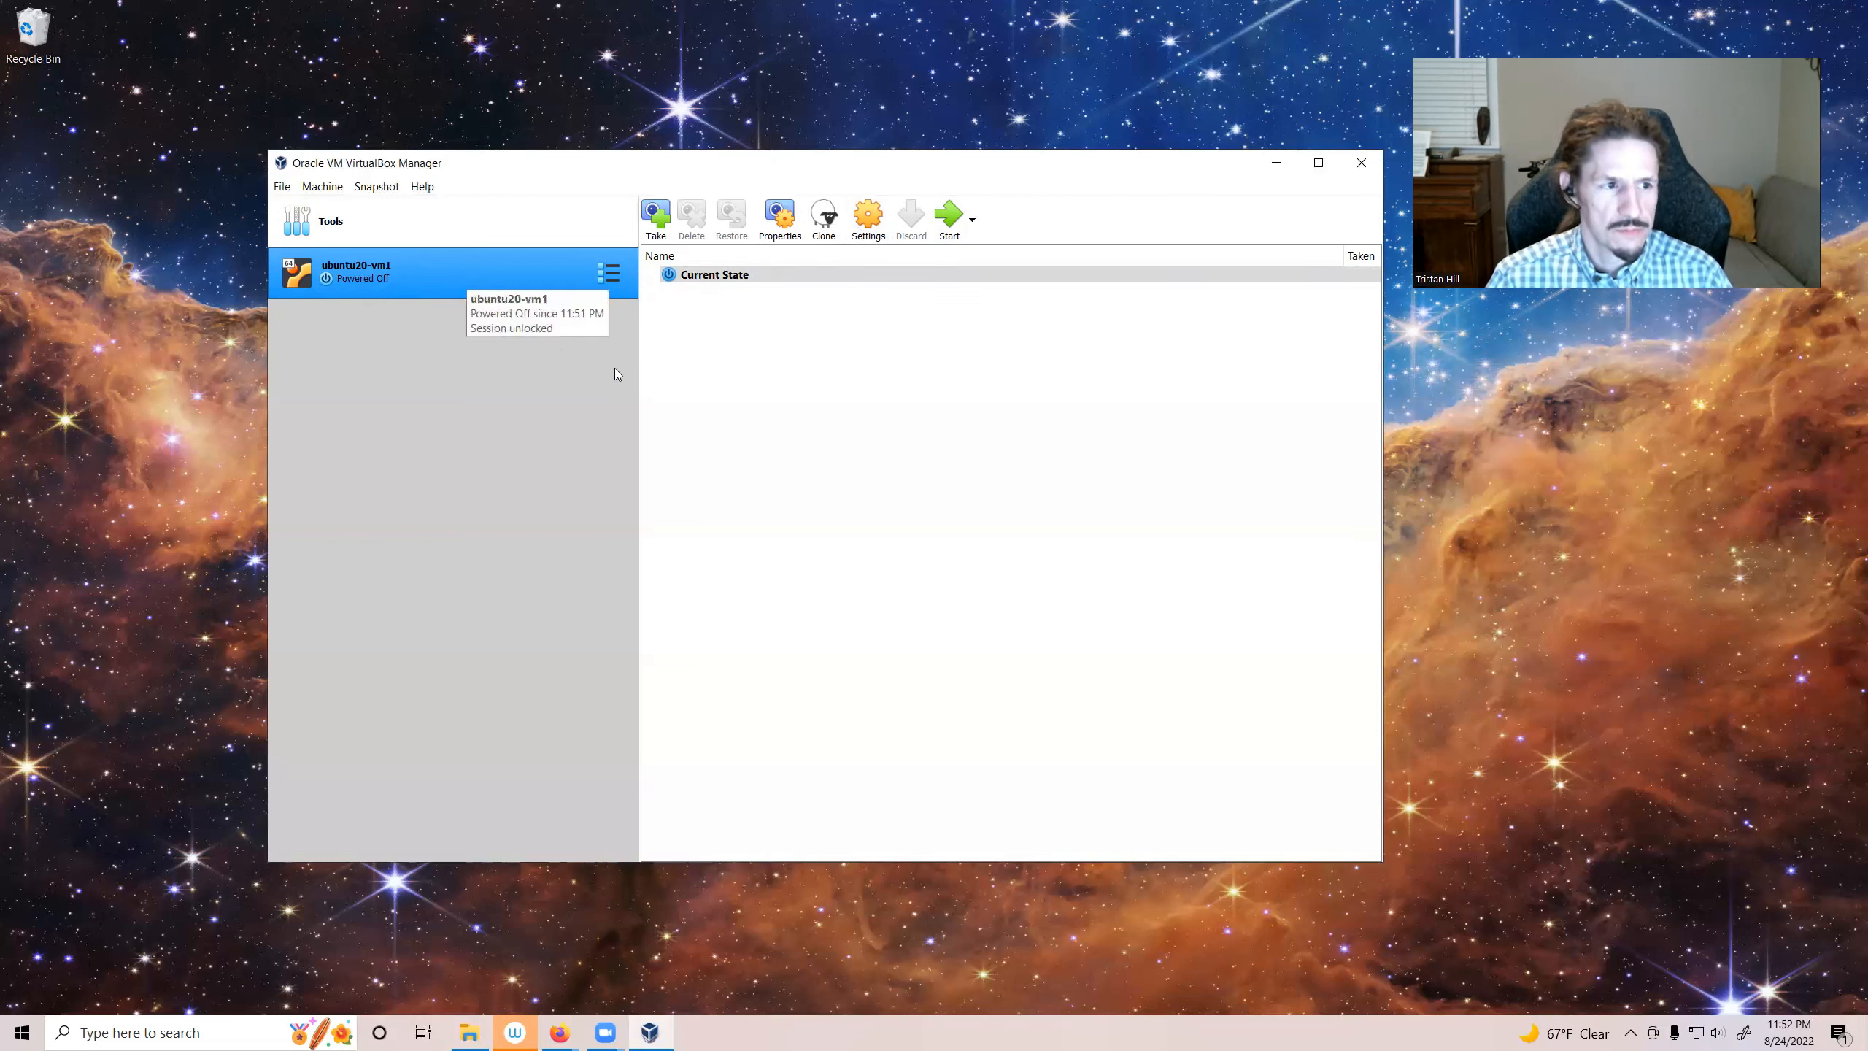
Step: Open the ubuntu20-vm1 settings and examine the Basic, Advanced, Description and Disk Encryption tabs of the General page
{"action": "left_click", "coordinate": [878, 225]}
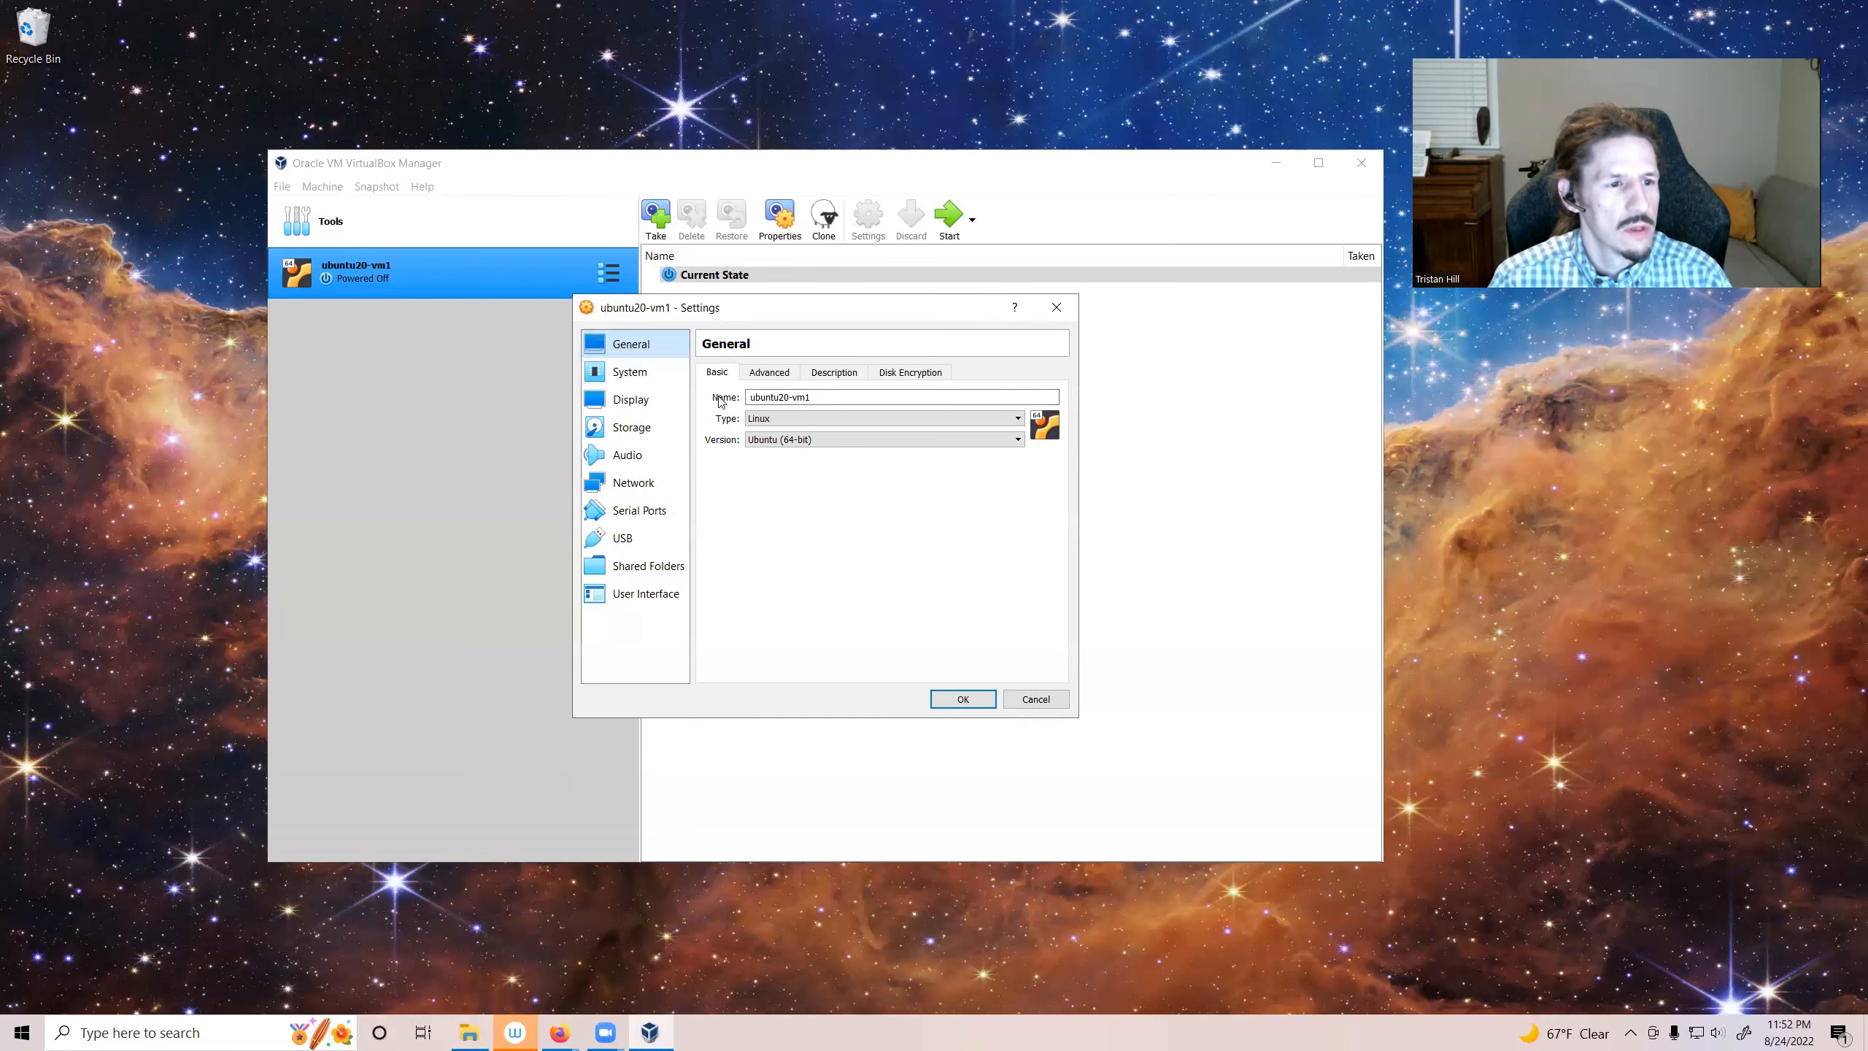
{"action": "left_click", "coordinate": [772, 380]}
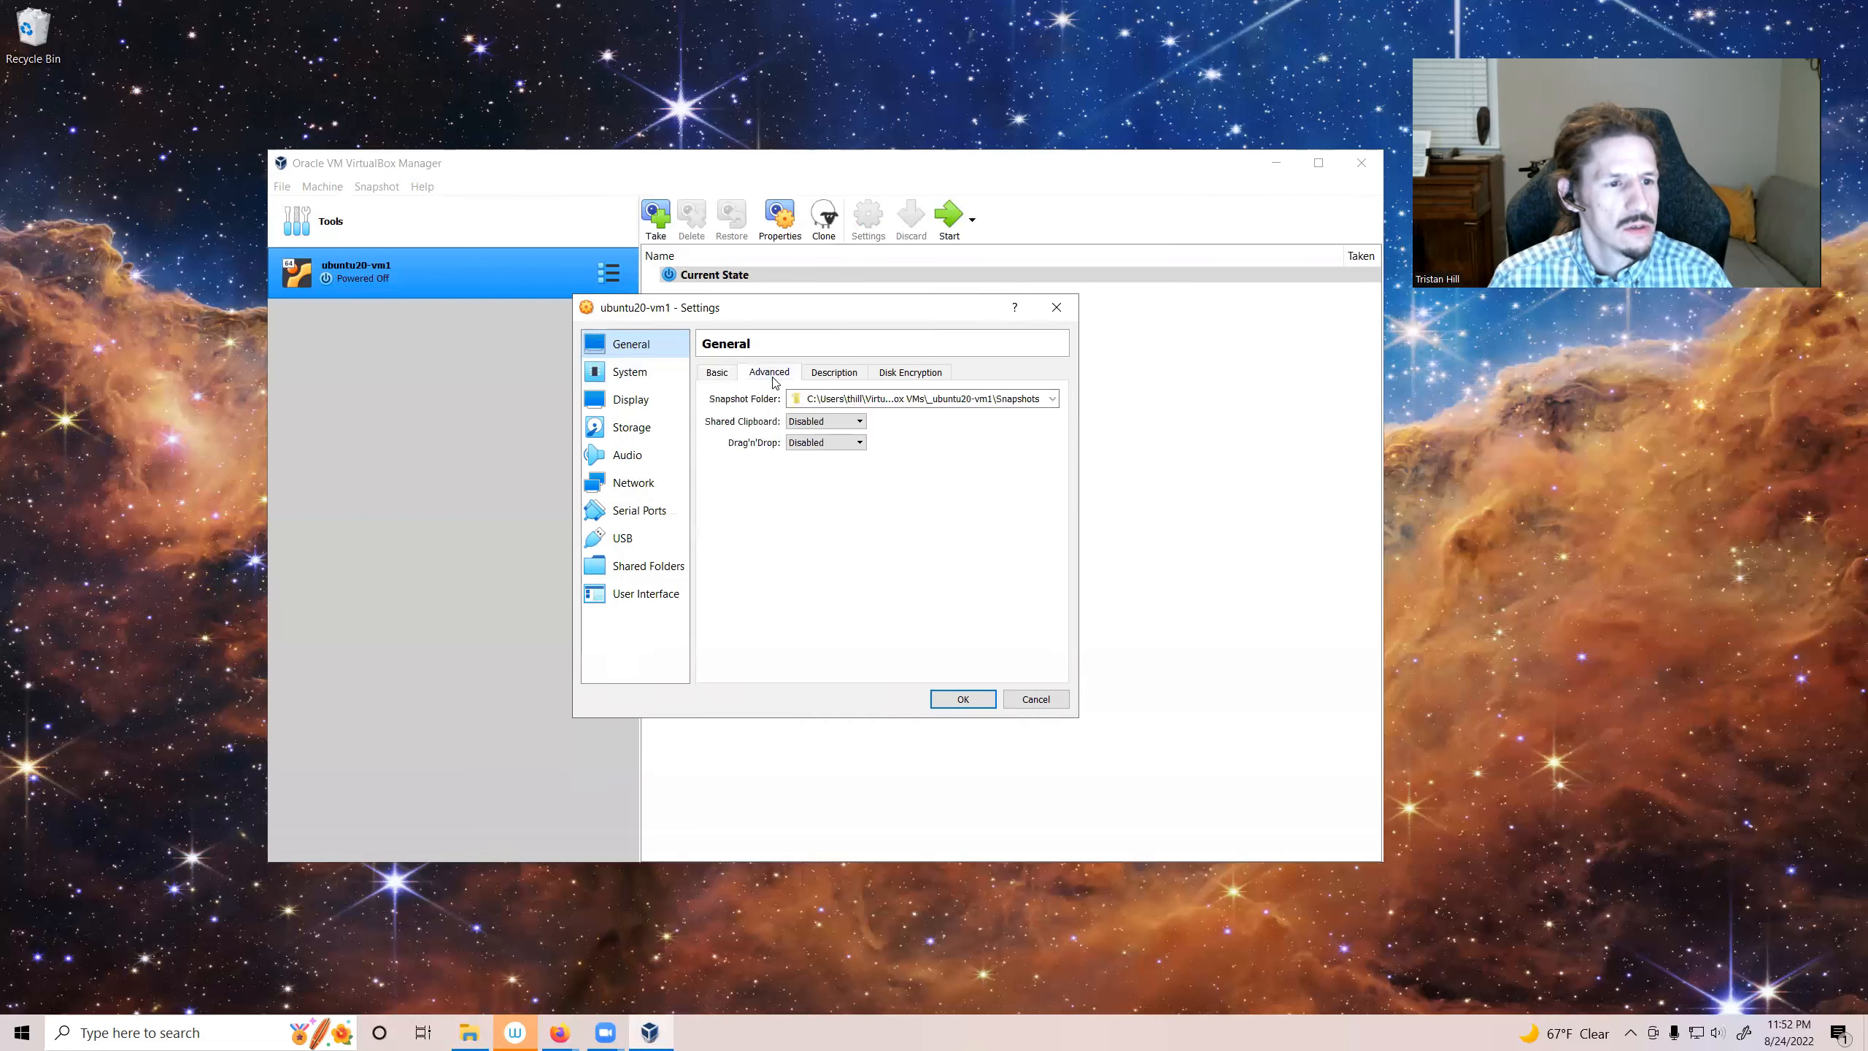
{"action": "left_click", "coordinate": [820, 377]}
{"action": "left_click", "coordinate": [890, 372]}
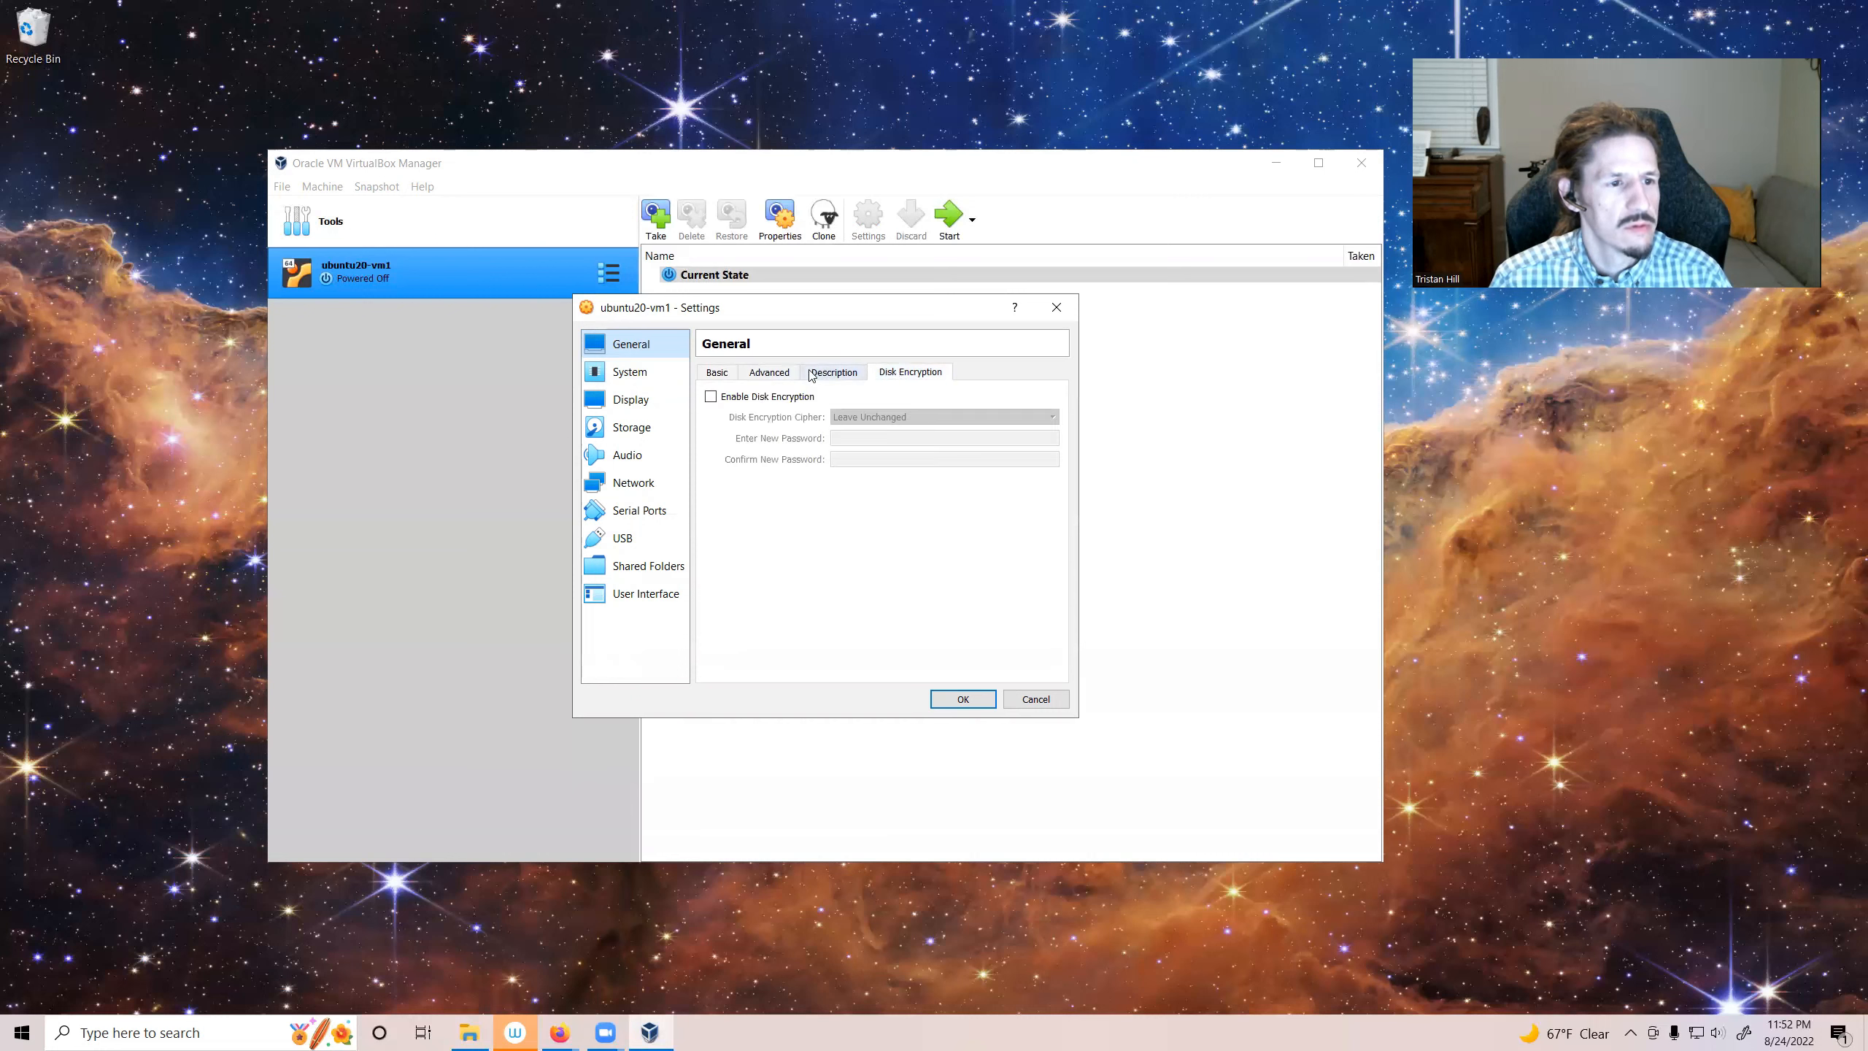
{"action": "left_click", "coordinate": [721, 374]}
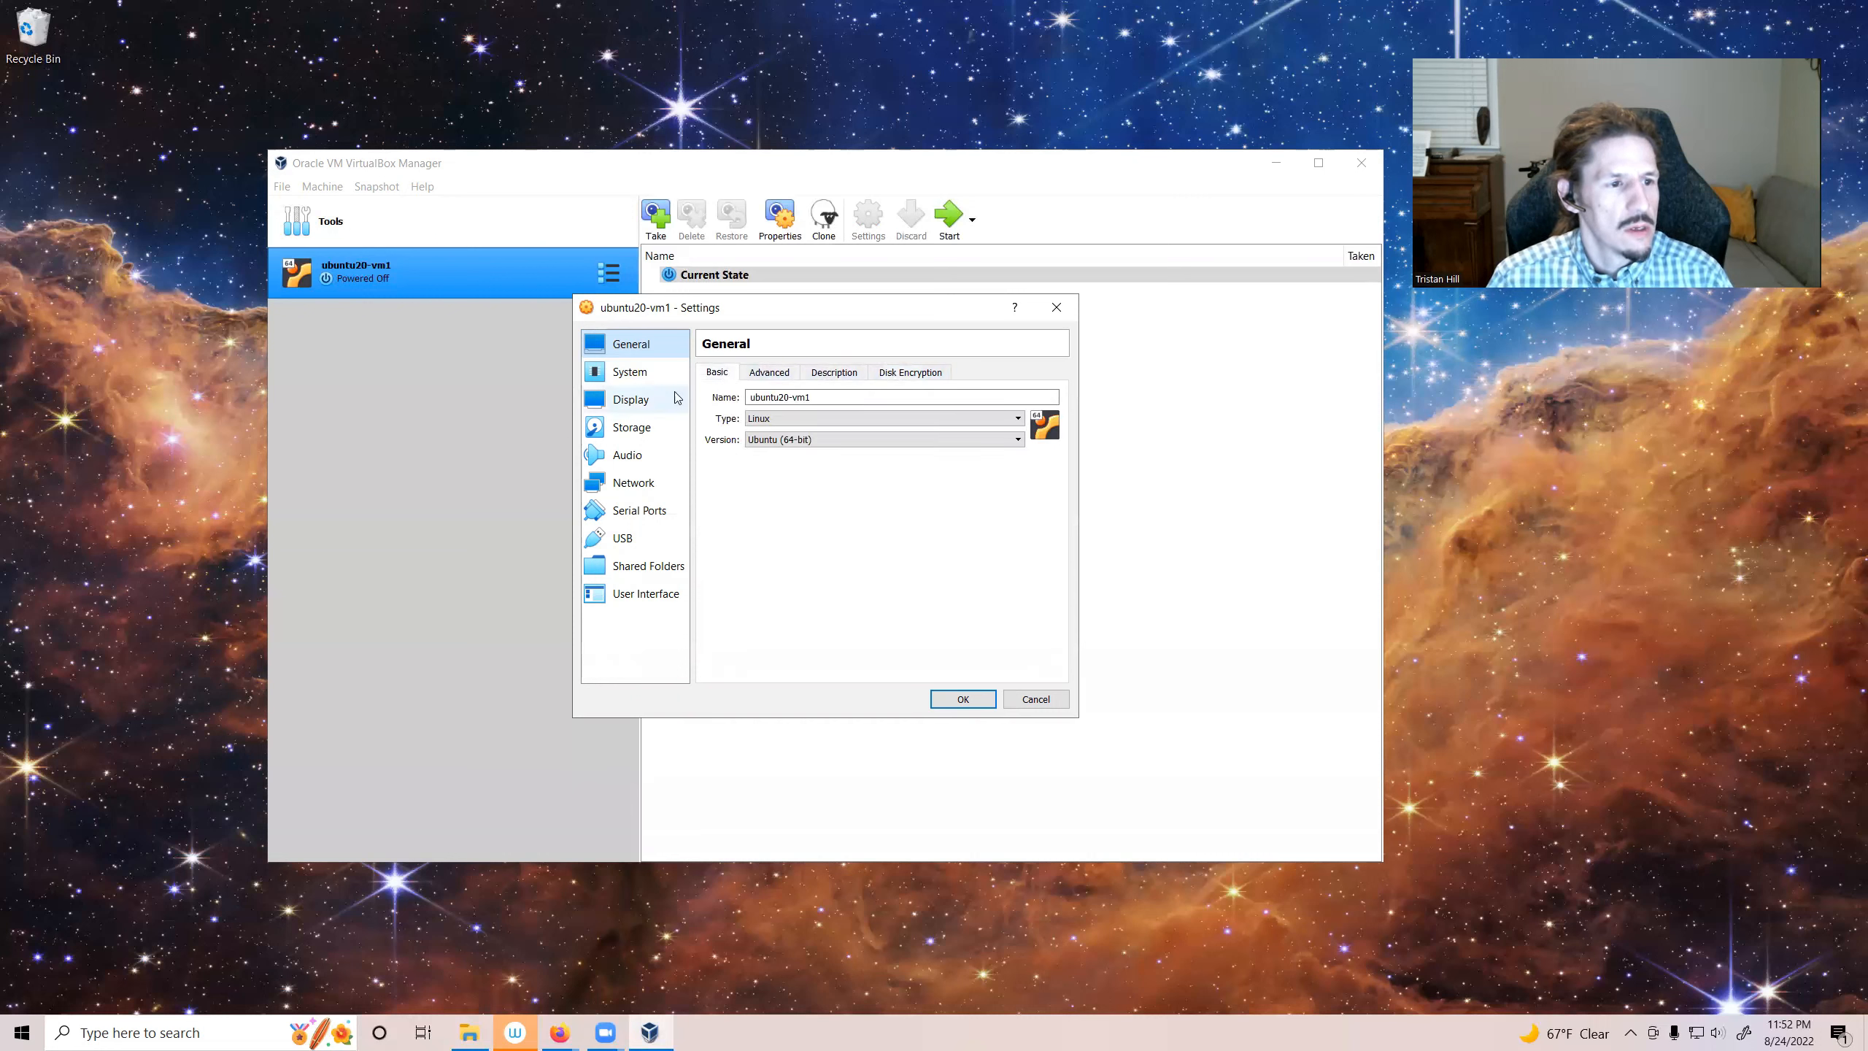
Step: On the System page, set the processor count to 6 CPUs and review the Acceleration and Motherboard tabs
{"action": "left_click", "coordinate": [652, 384]}
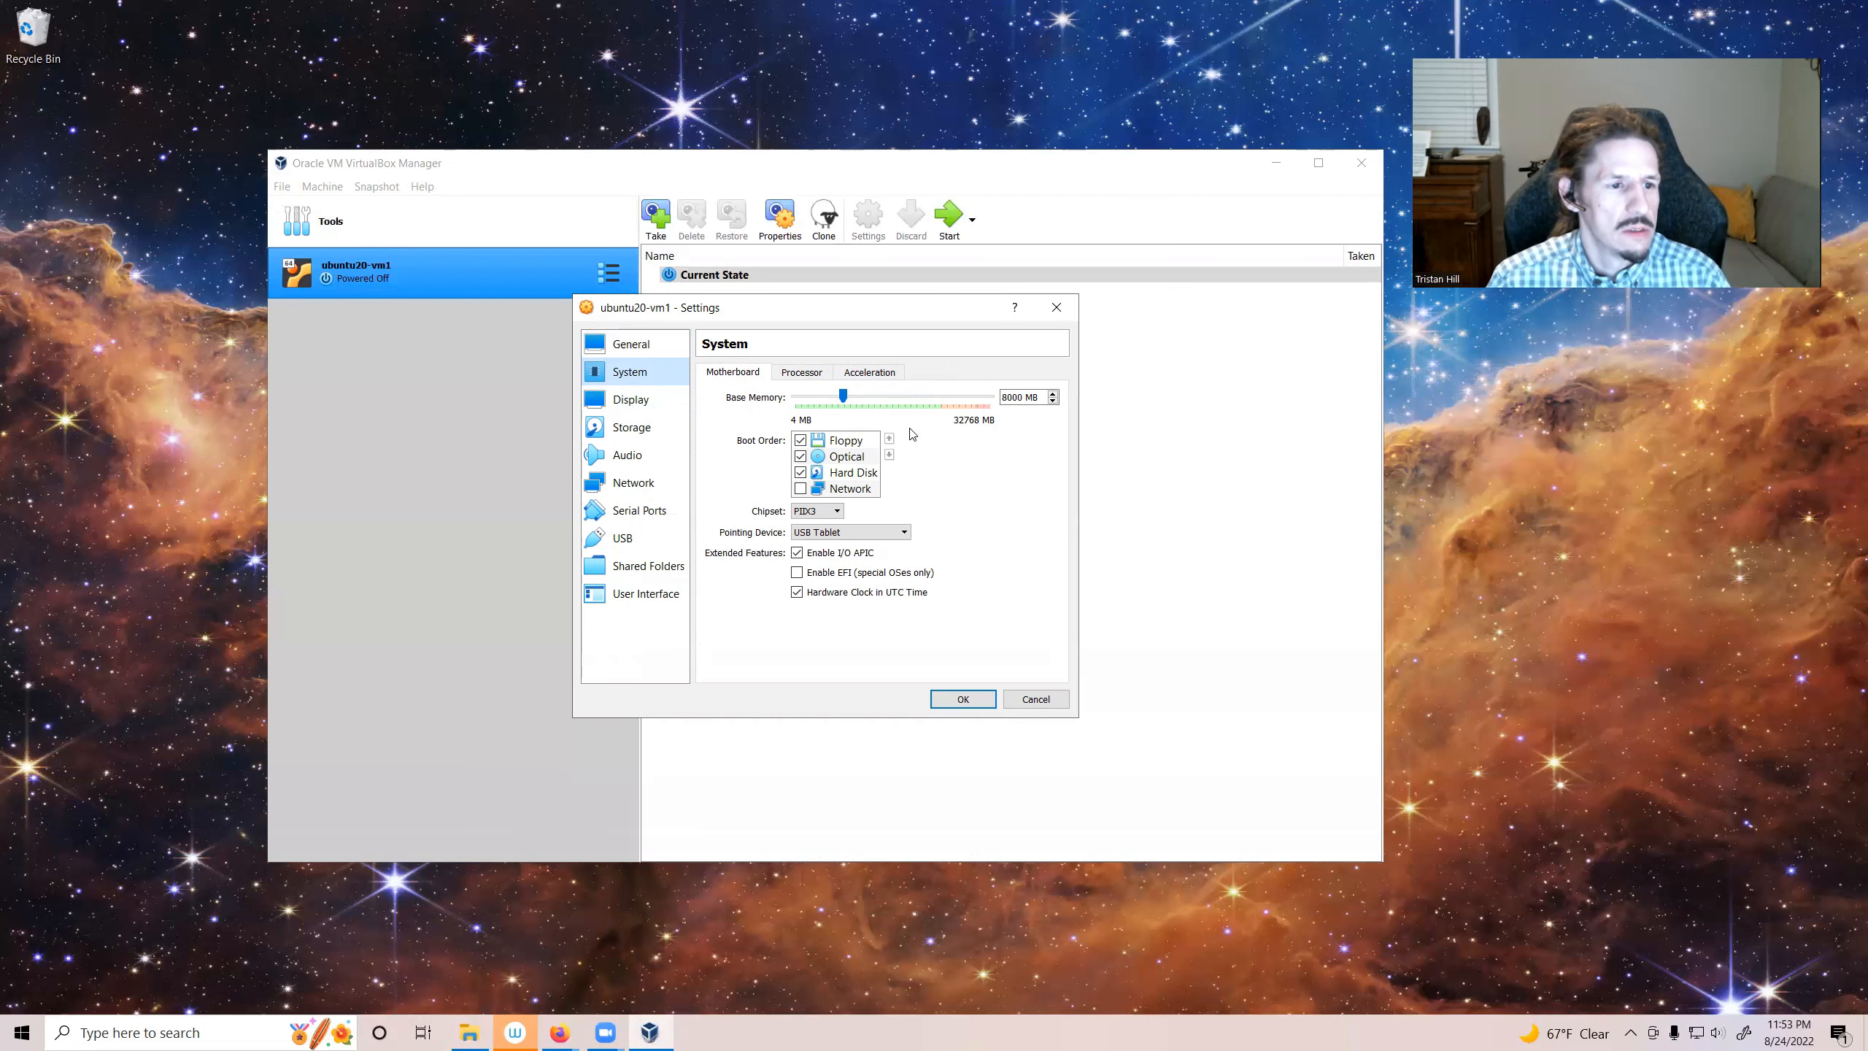
{"action": "left_click", "coordinate": [803, 375]}
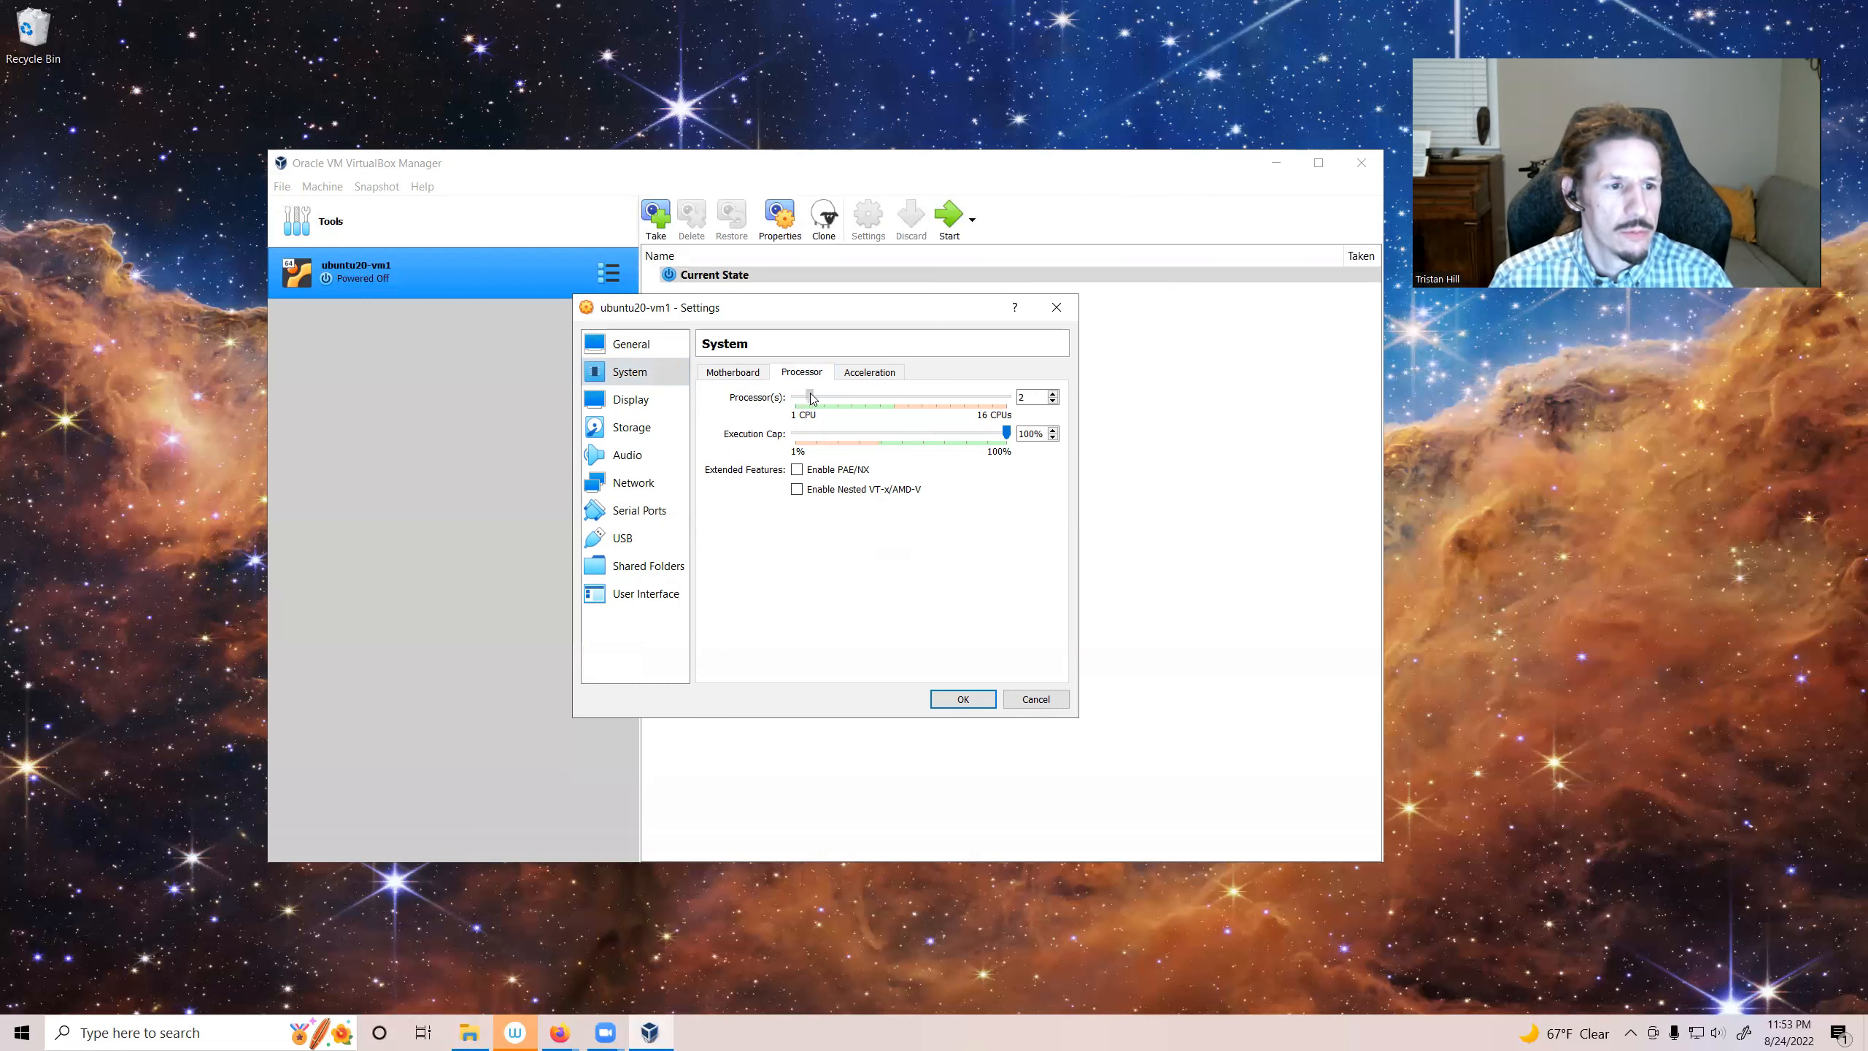
{"action": "left_click_drag", "start_coordinate": [831, 399], "coordinate": [866, 400]}
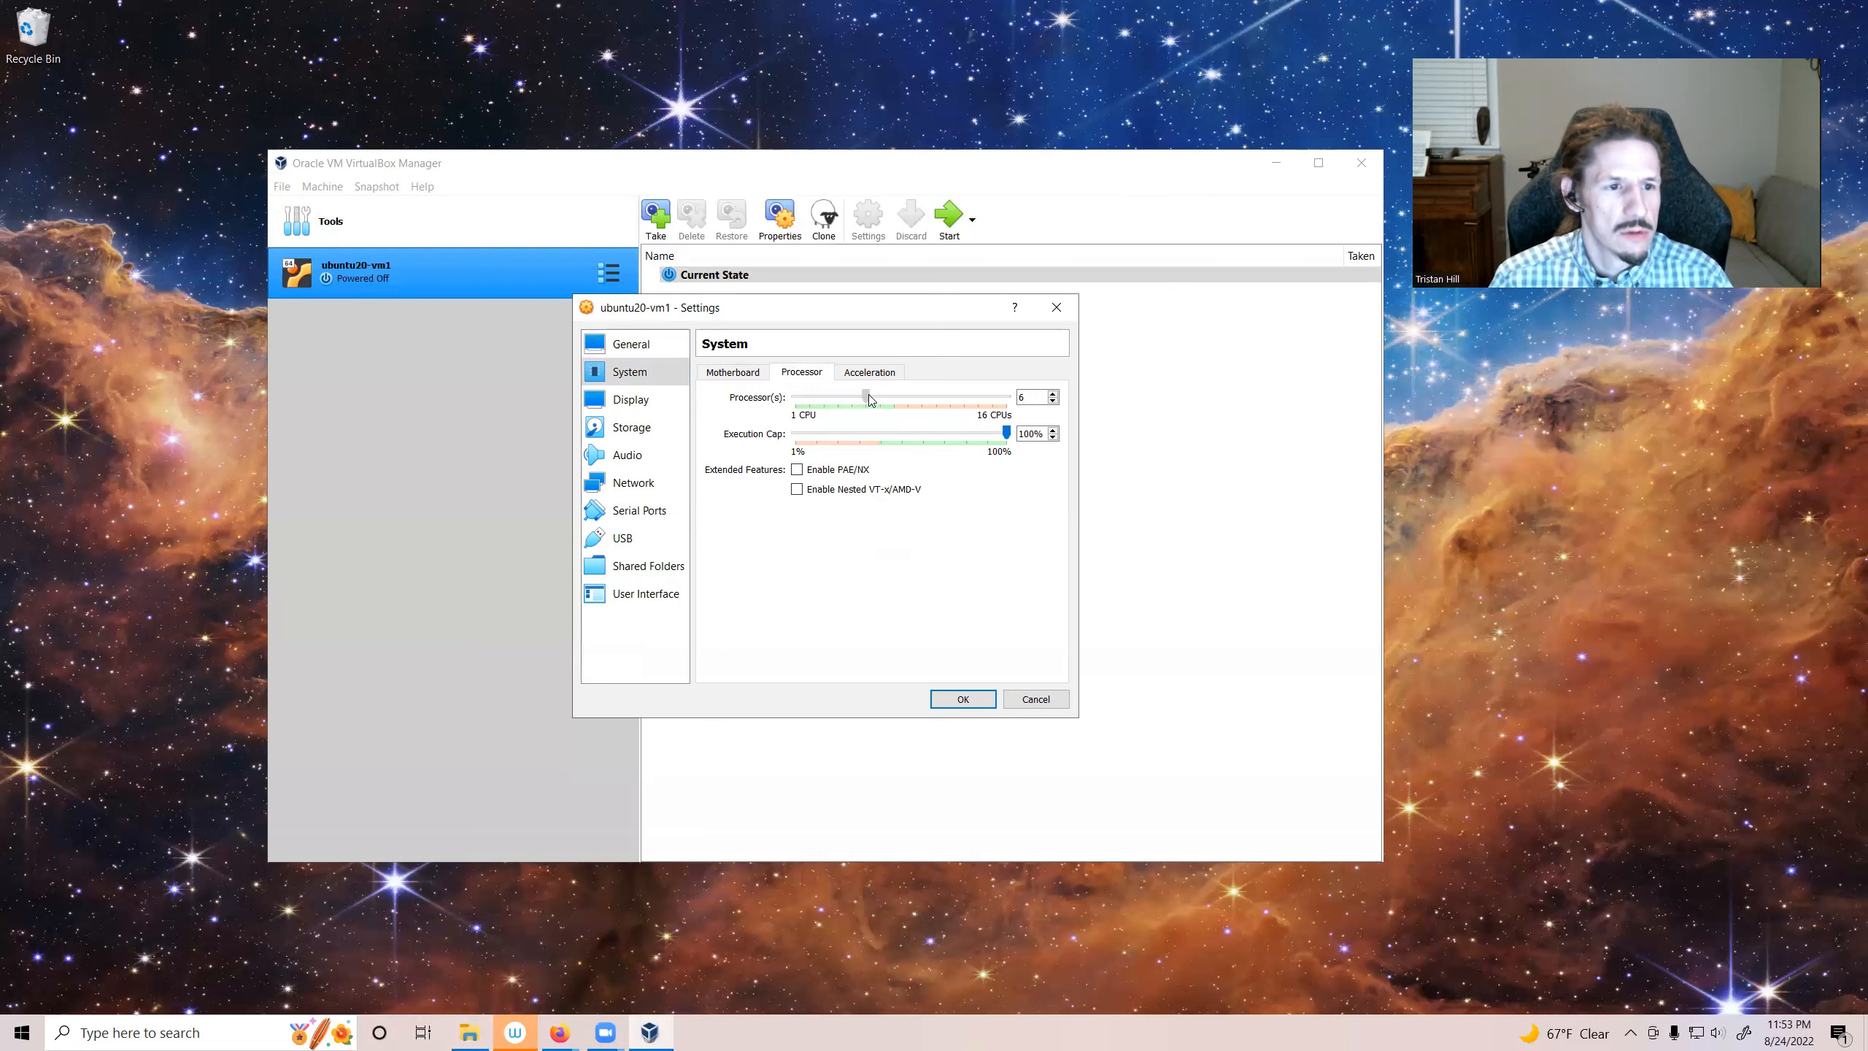
{"action": "left_click_drag", "start_coordinate": [868, 395], "coordinate": [868, 395]}
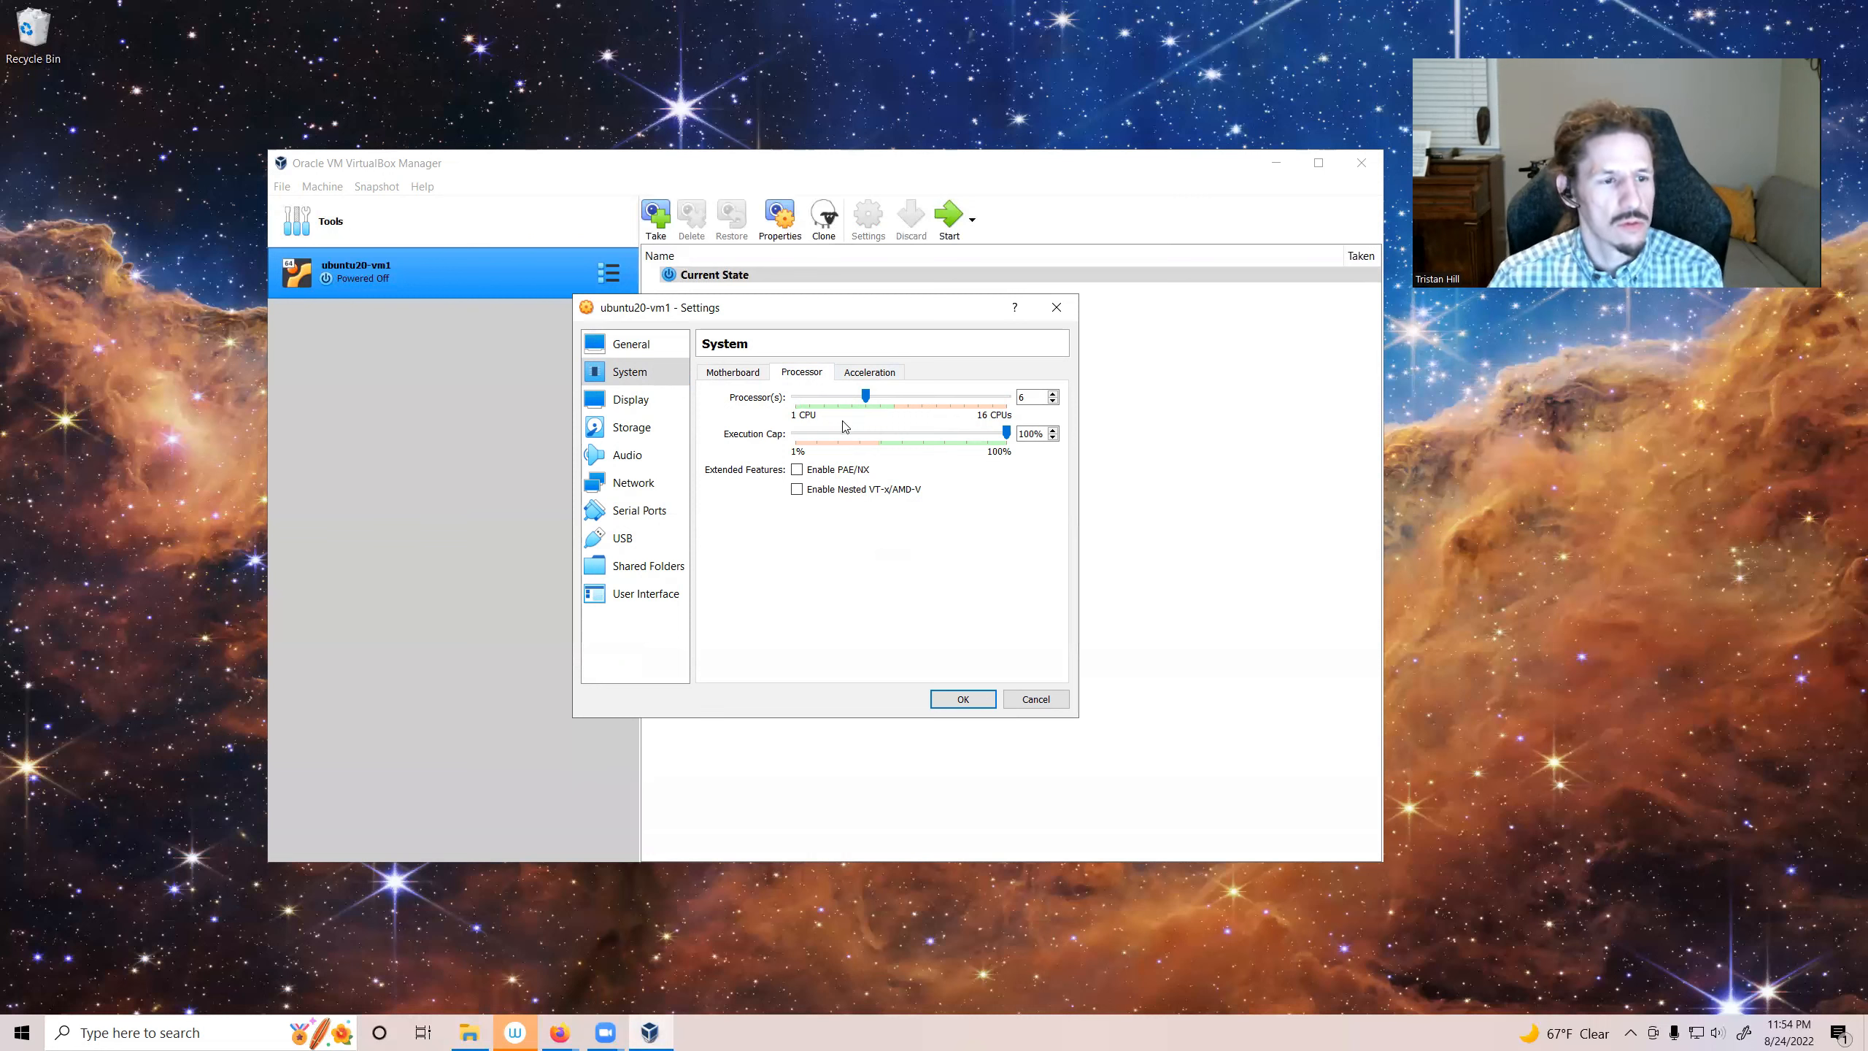
{"action": "left_click", "coordinate": [890, 375]}
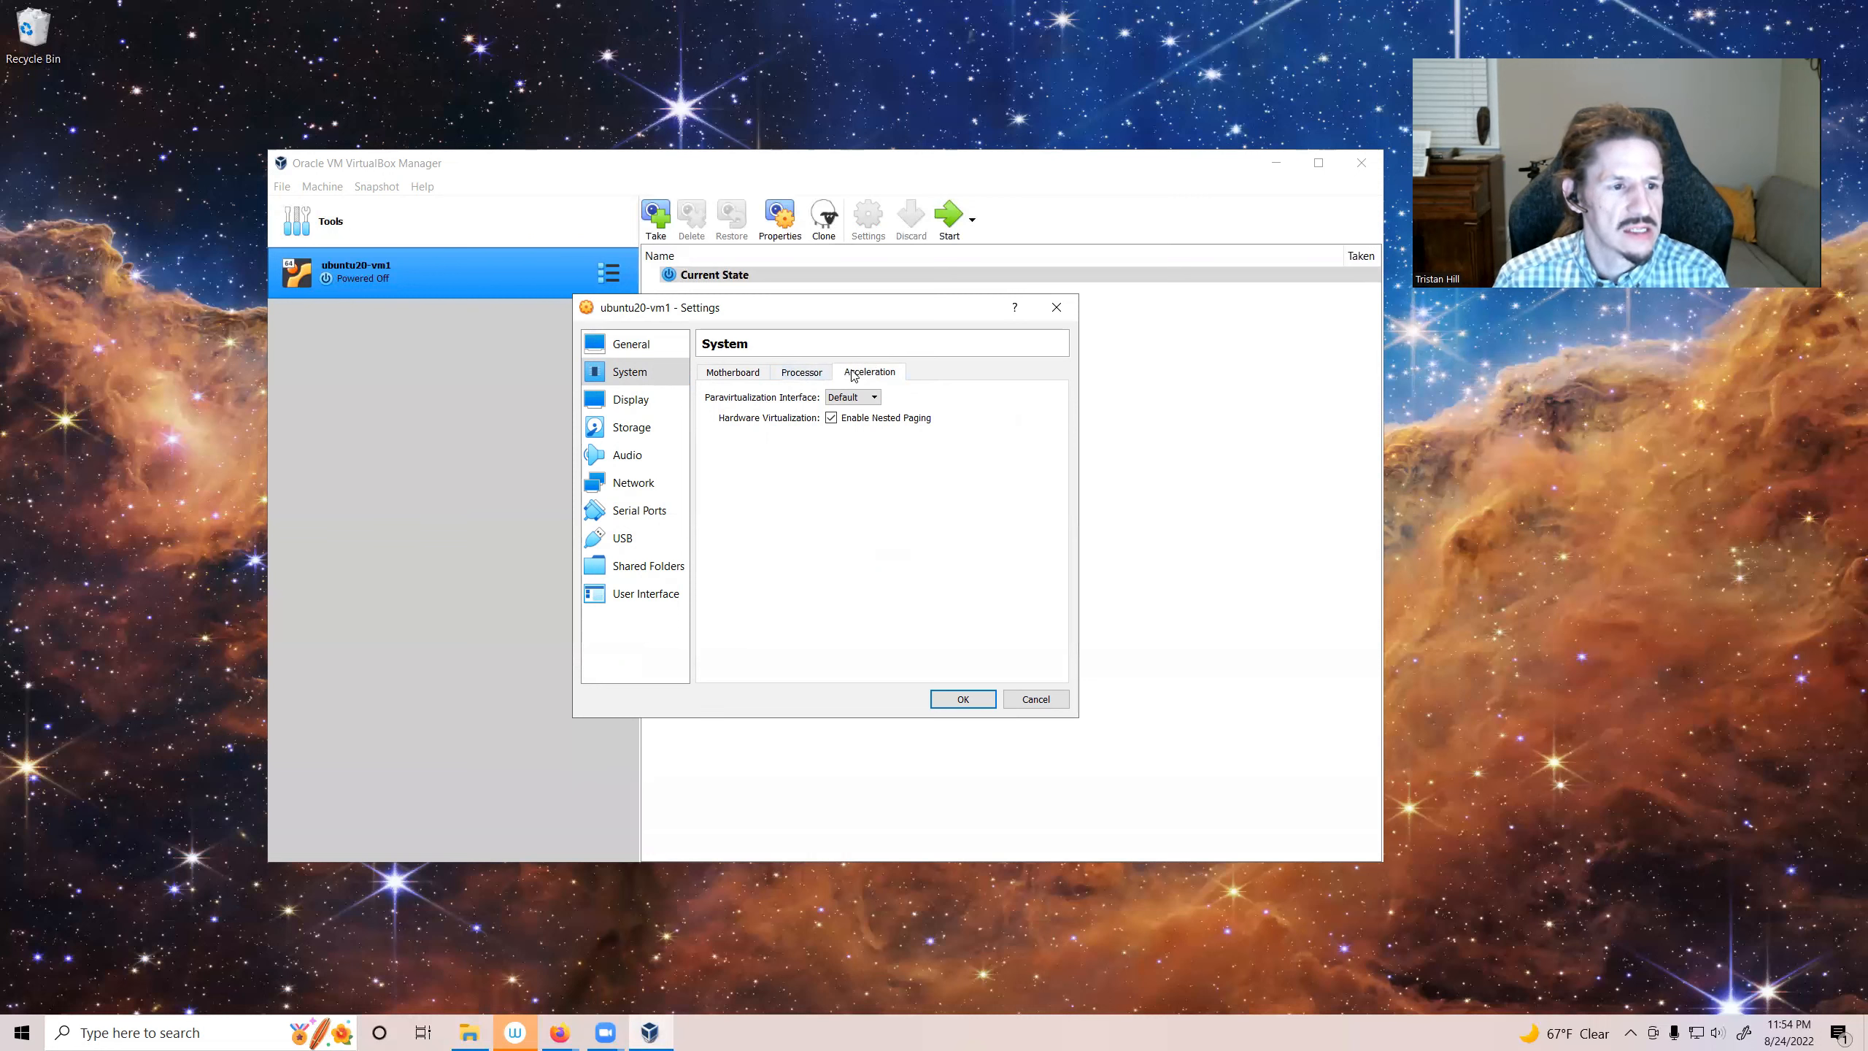
{"action": "left_click", "coordinate": [733, 375]}
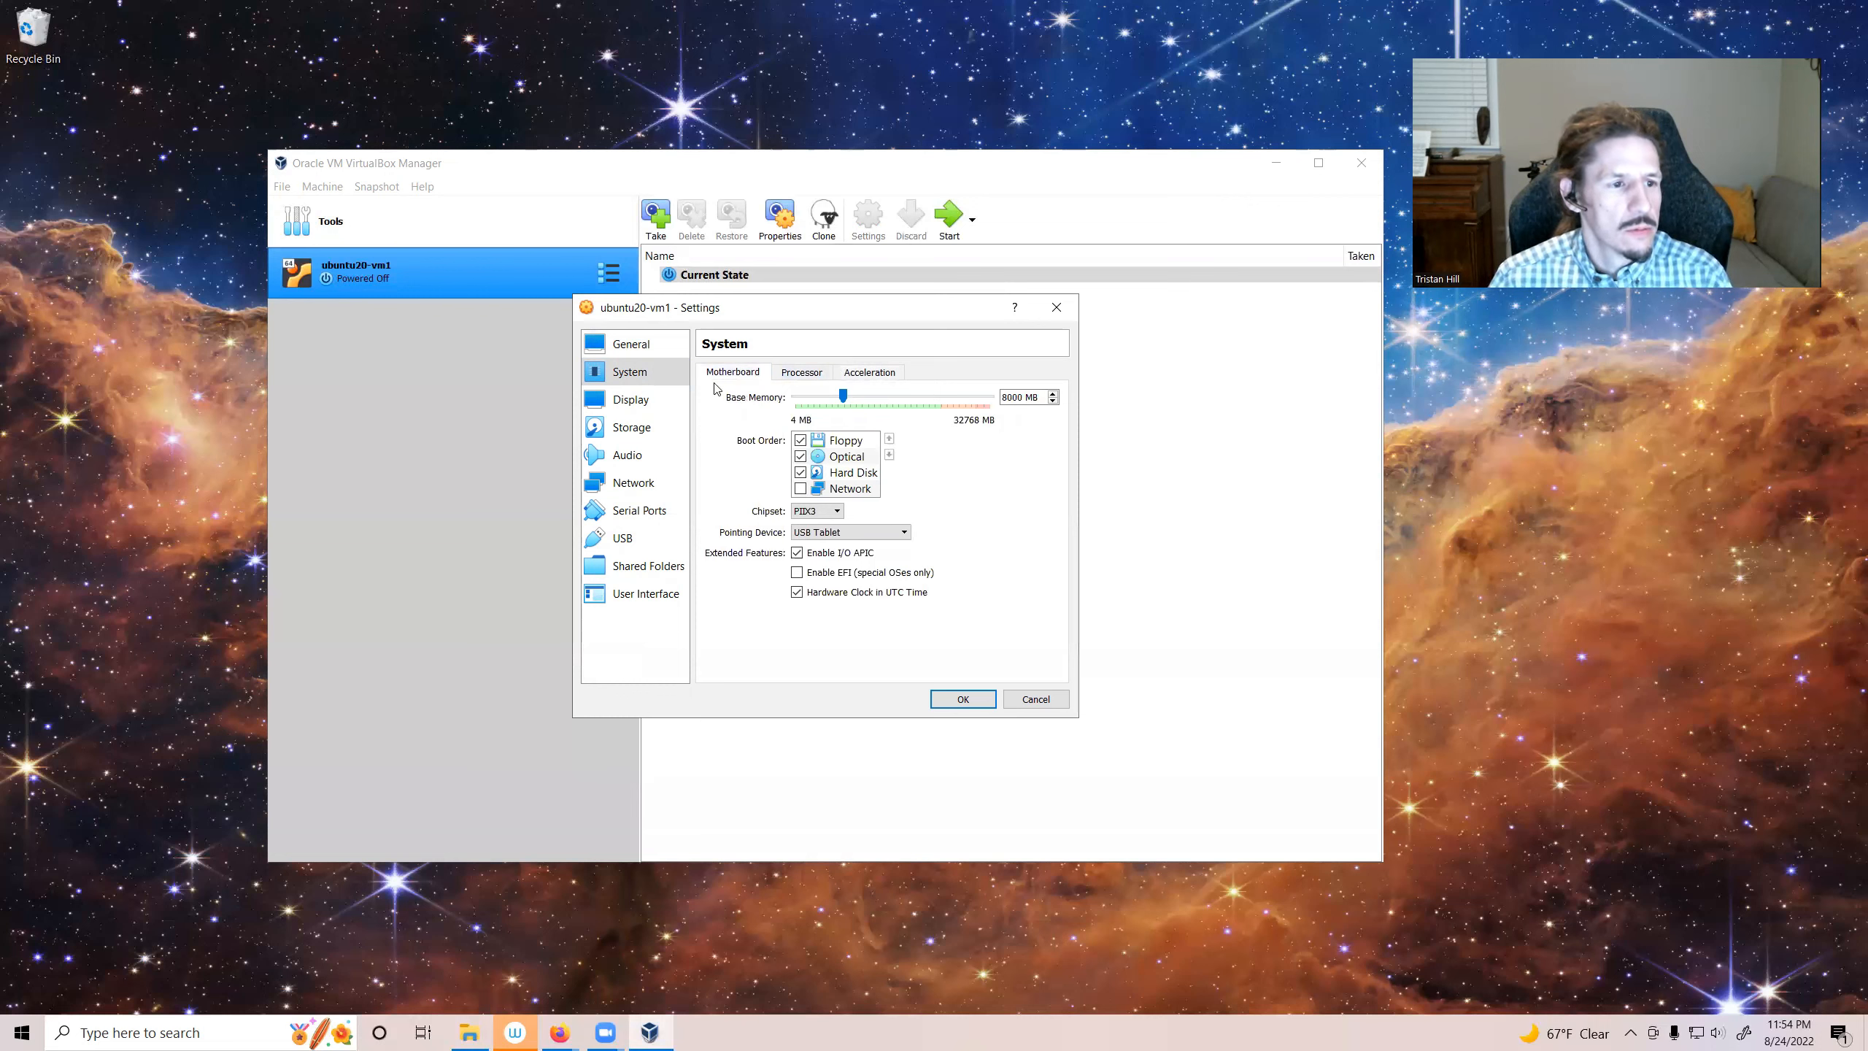
Step: Set video memory to 128 MB, enable 3D acceleration, and save the display settings
{"action": "left_click", "coordinate": [632, 405]}
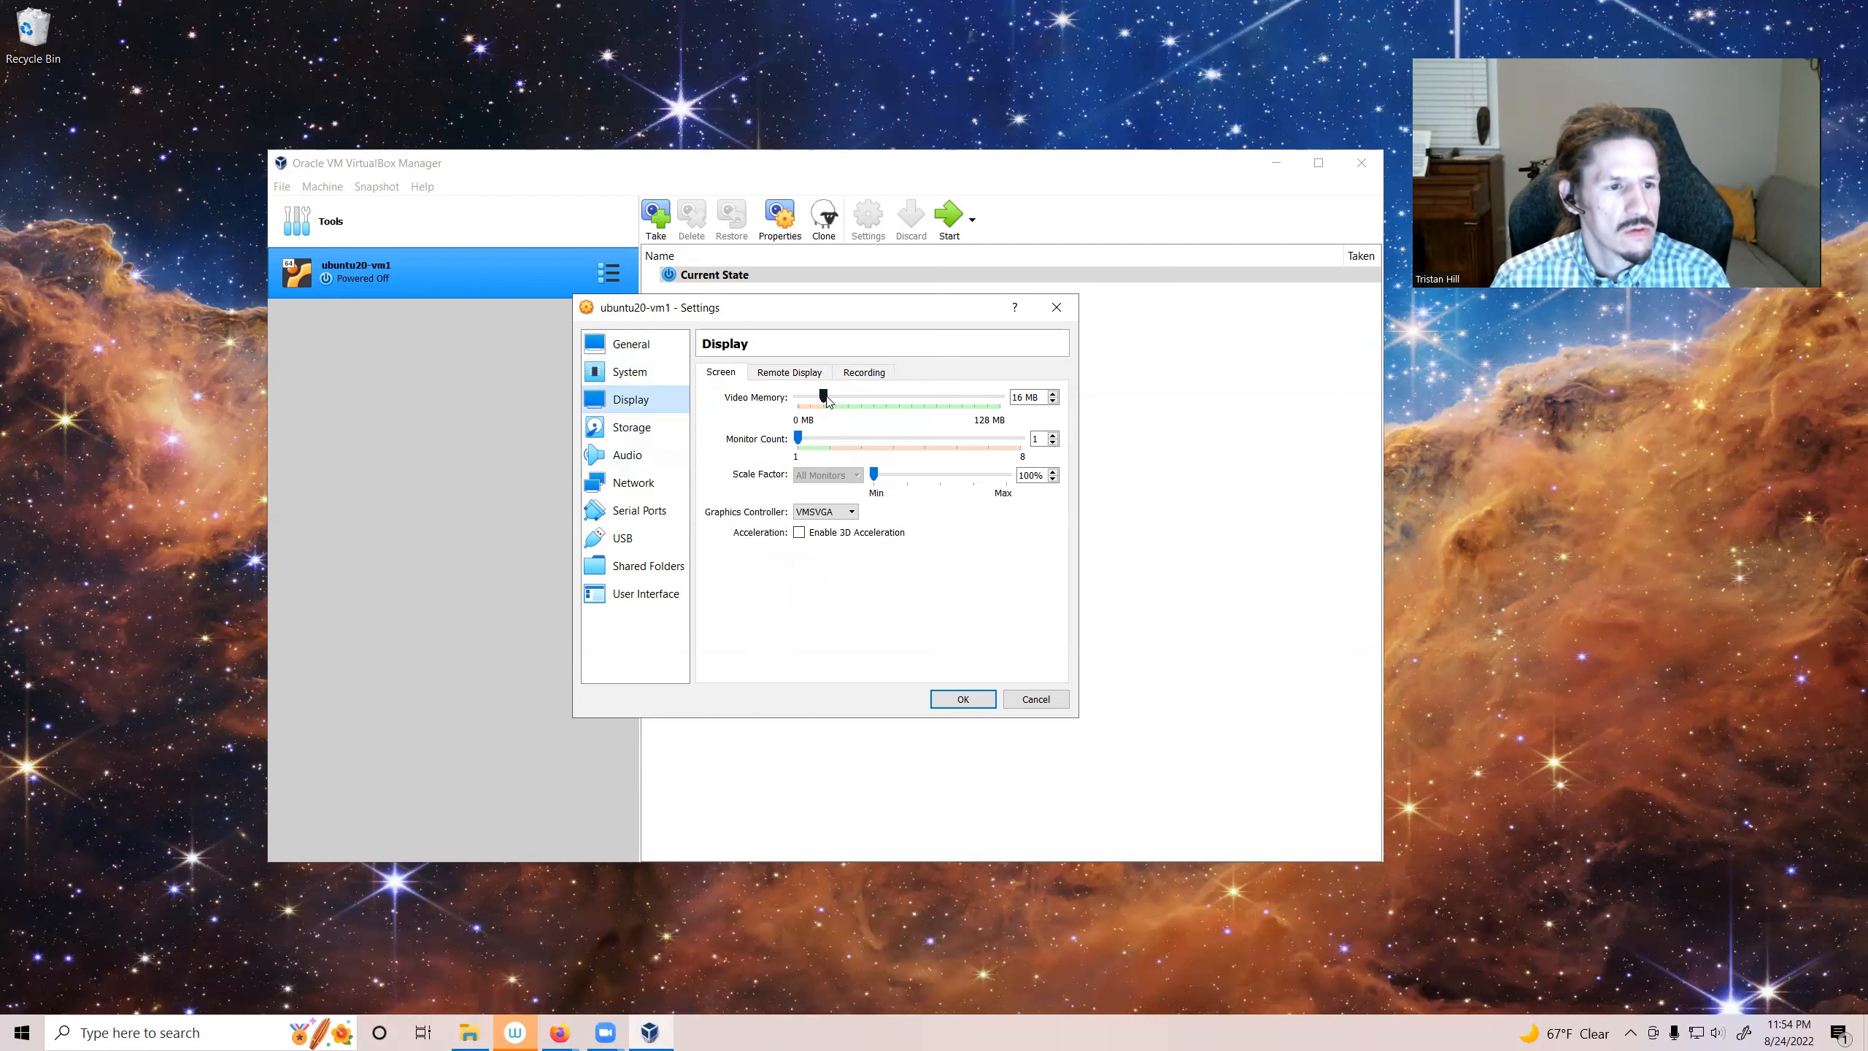
{"action": "left_click_drag", "start_coordinate": [824, 397], "coordinate": [1018, 401]}
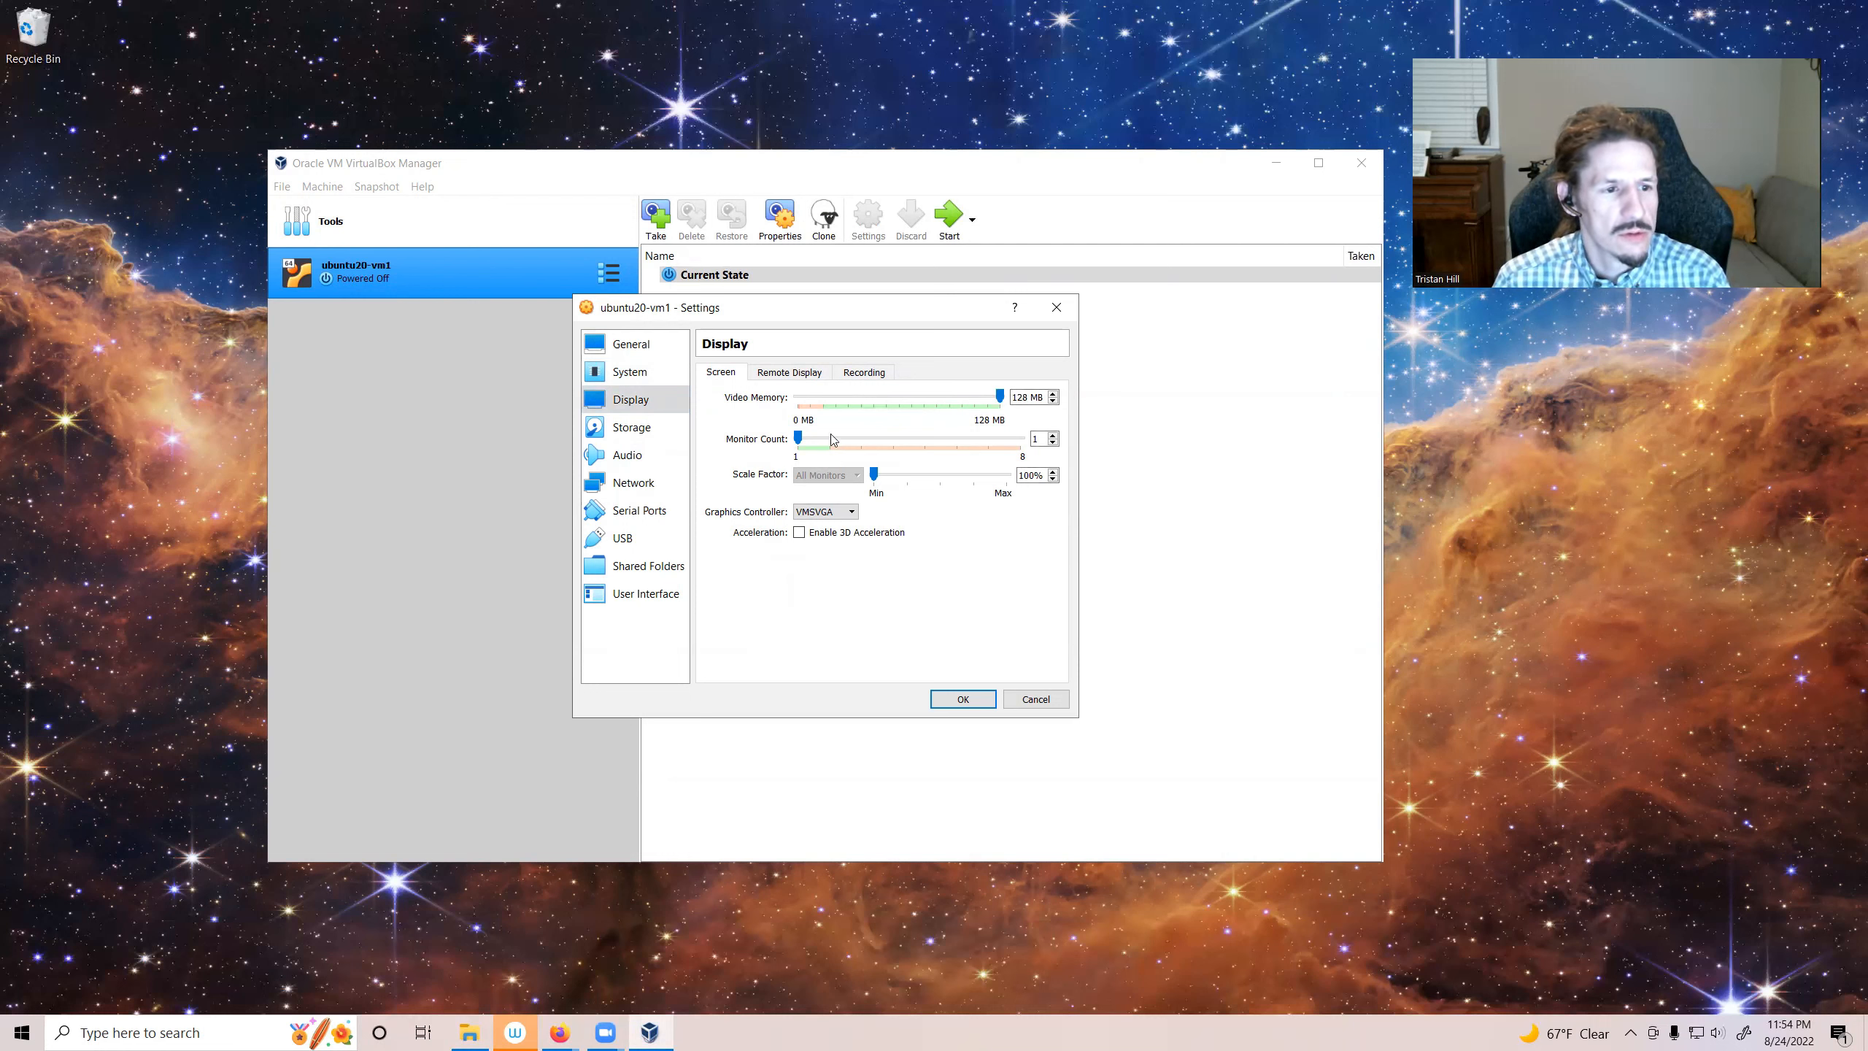
{"action": "left_click", "coordinate": [800, 534]}
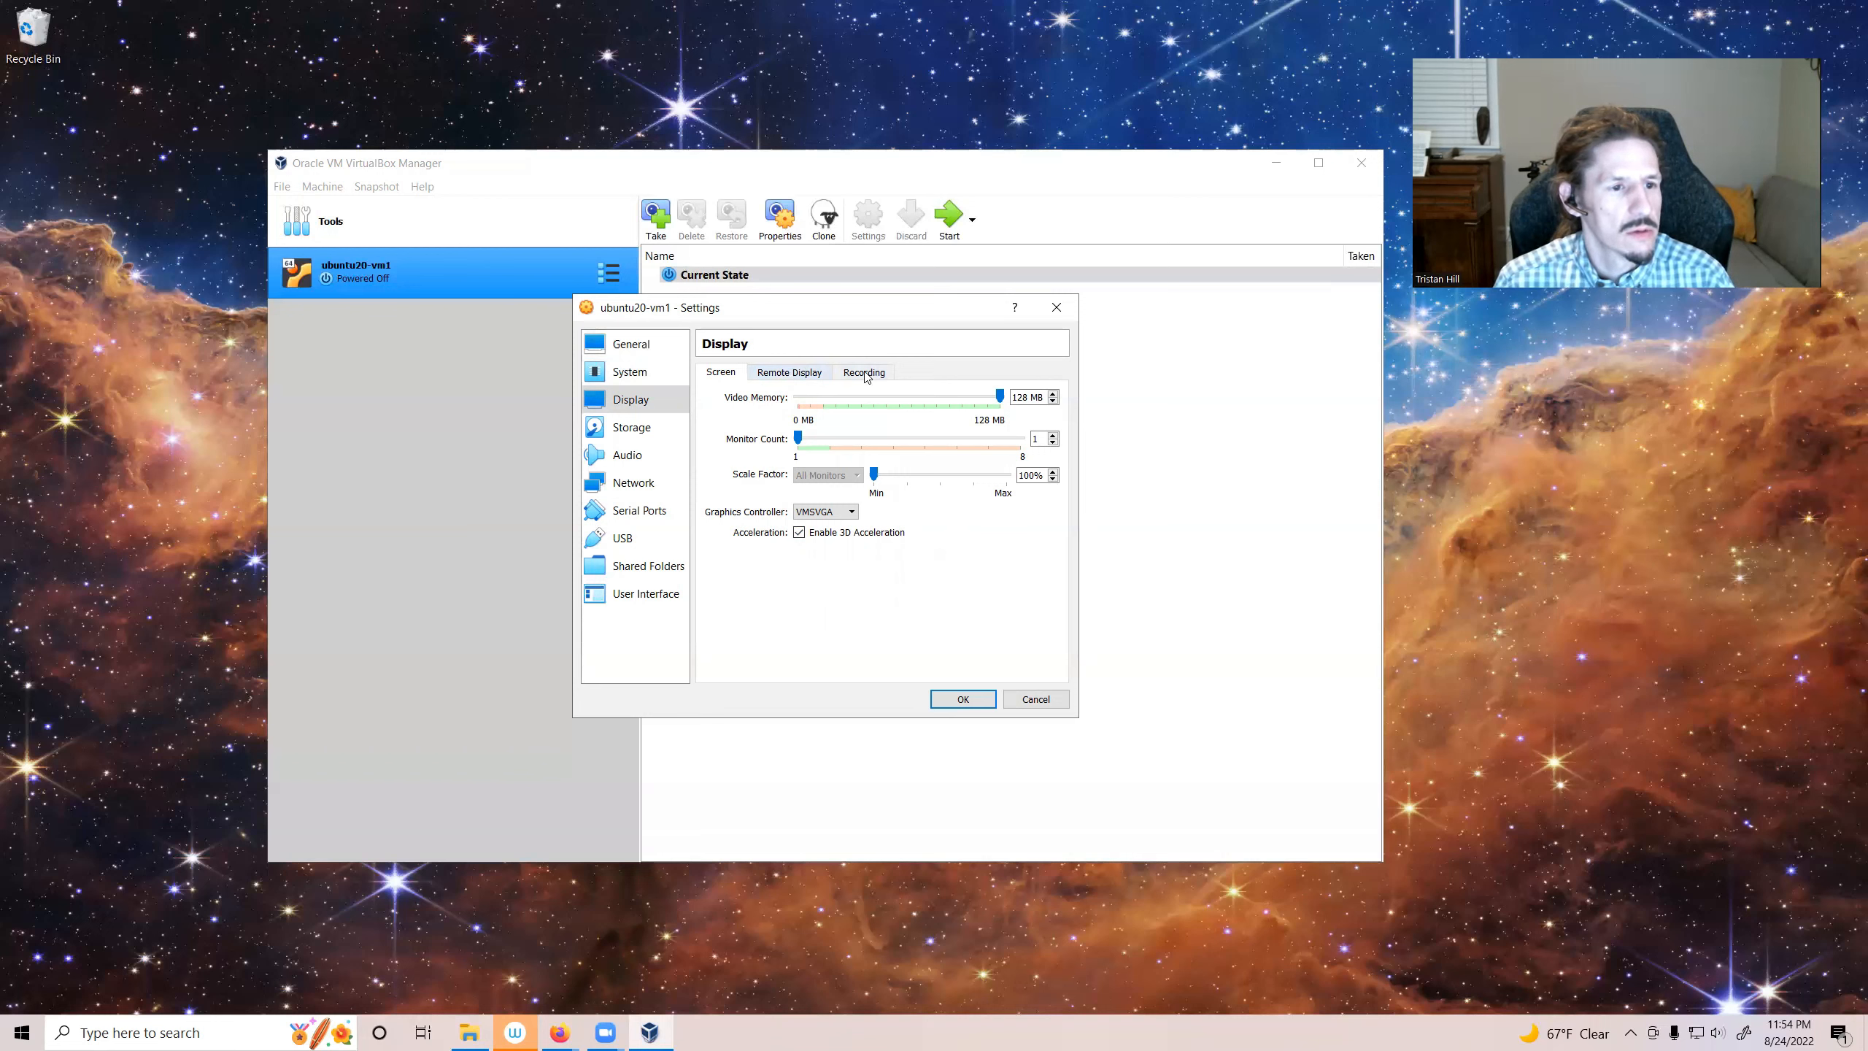
{"action": "left_click", "coordinate": [801, 373]}
{"action": "left_click", "coordinate": [849, 374]}
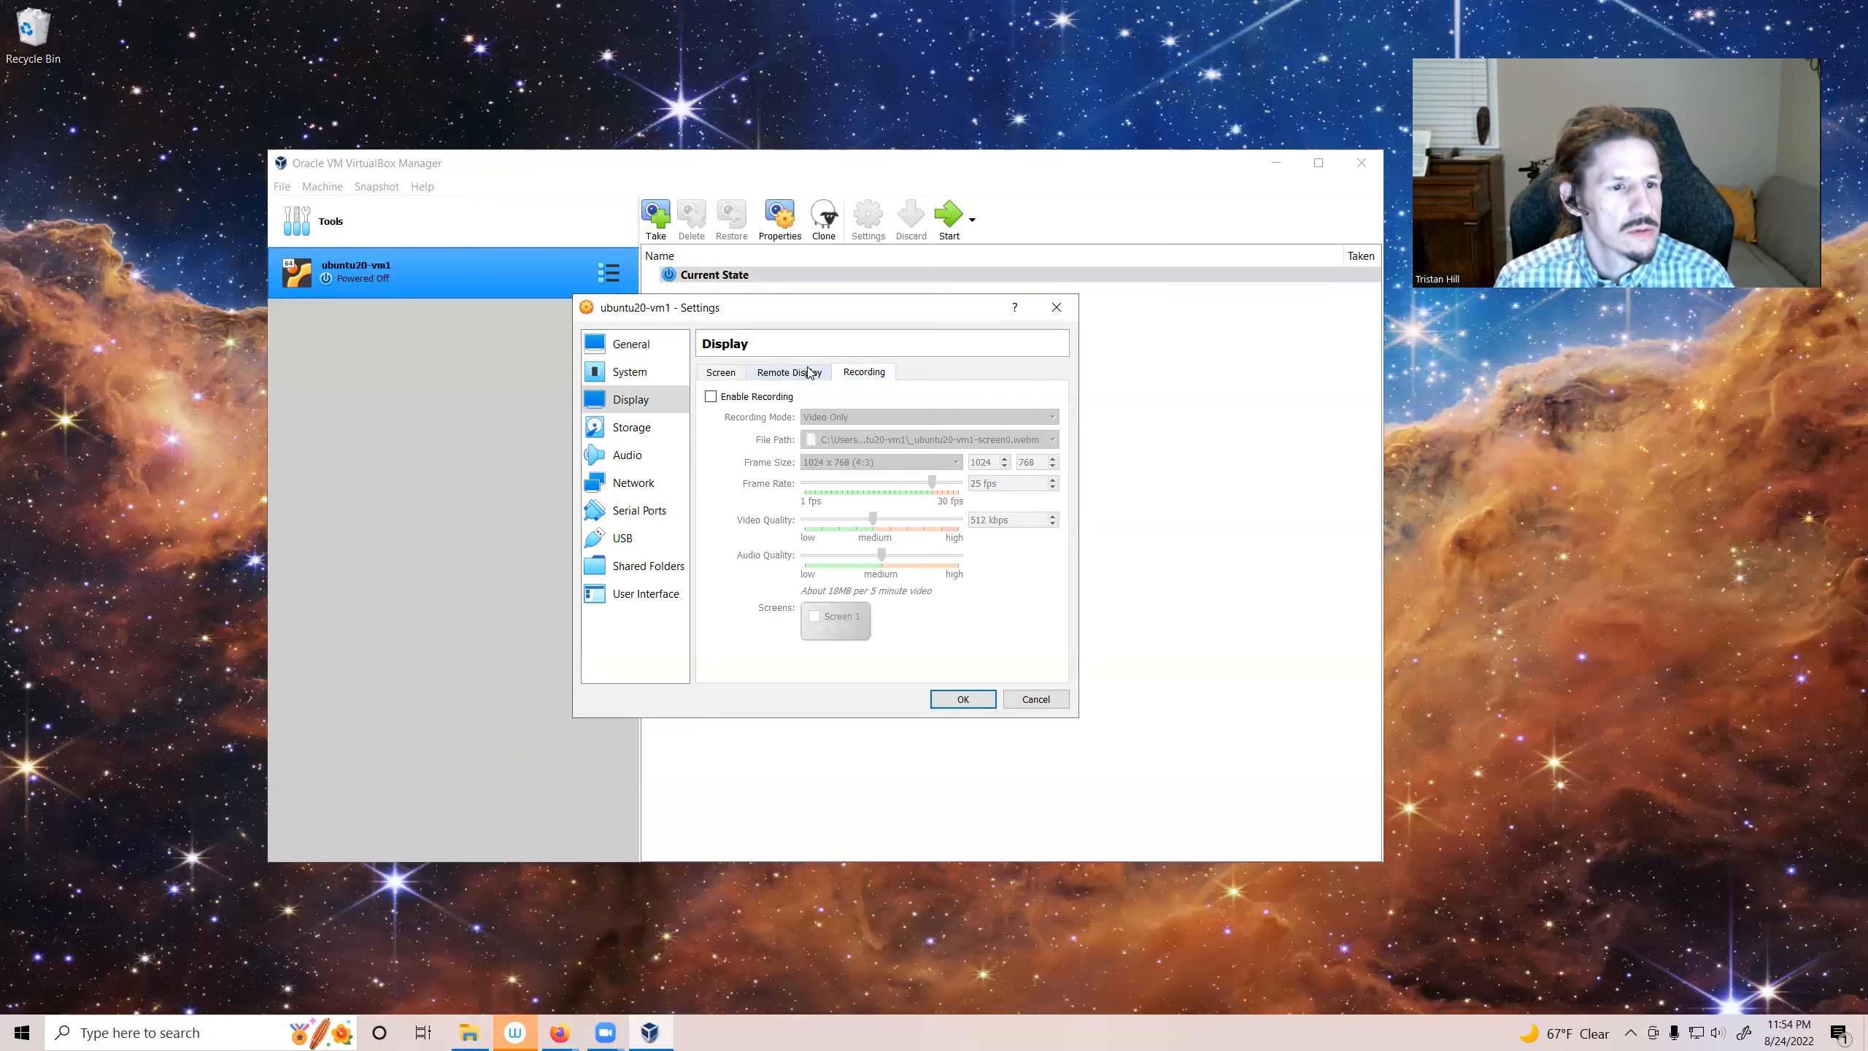
{"action": "left_click", "coordinate": [809, 373]}
{"action": "left_click", "coordinate": [720, 375]}
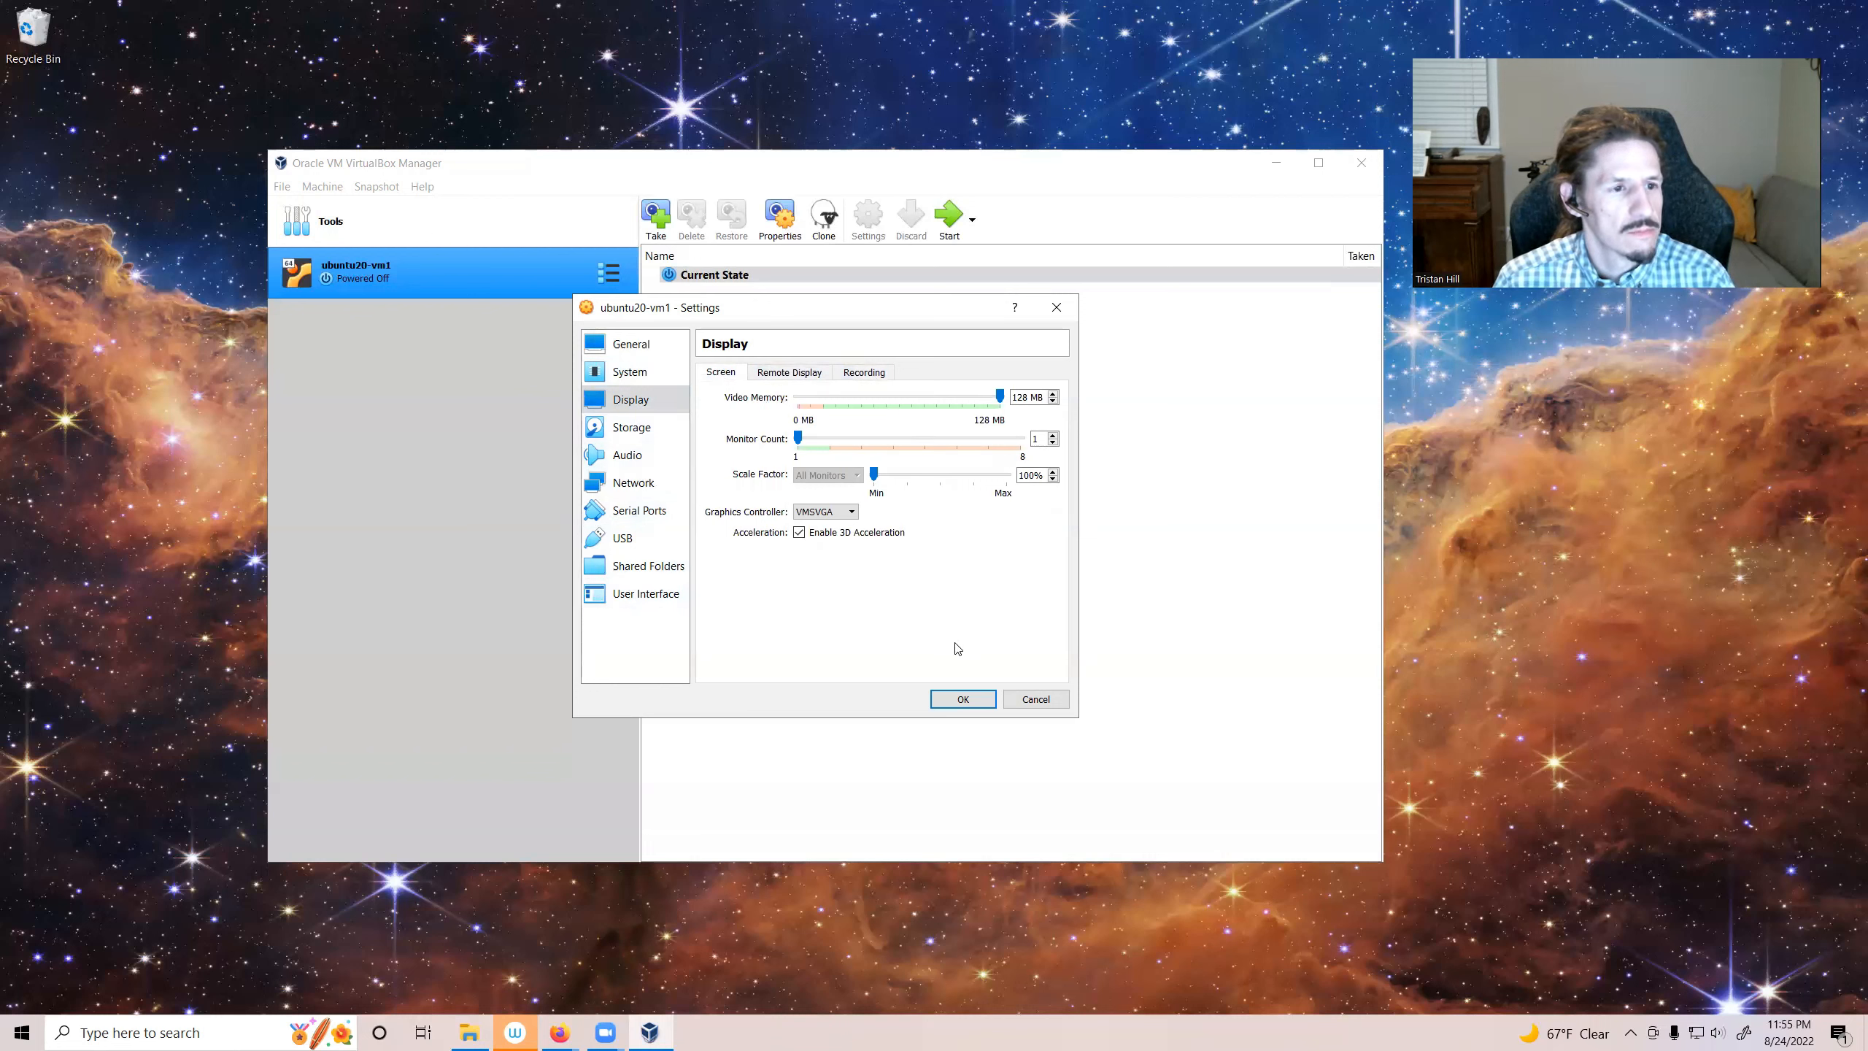
{"action": "left_click", "coordinate": [952, 704]}
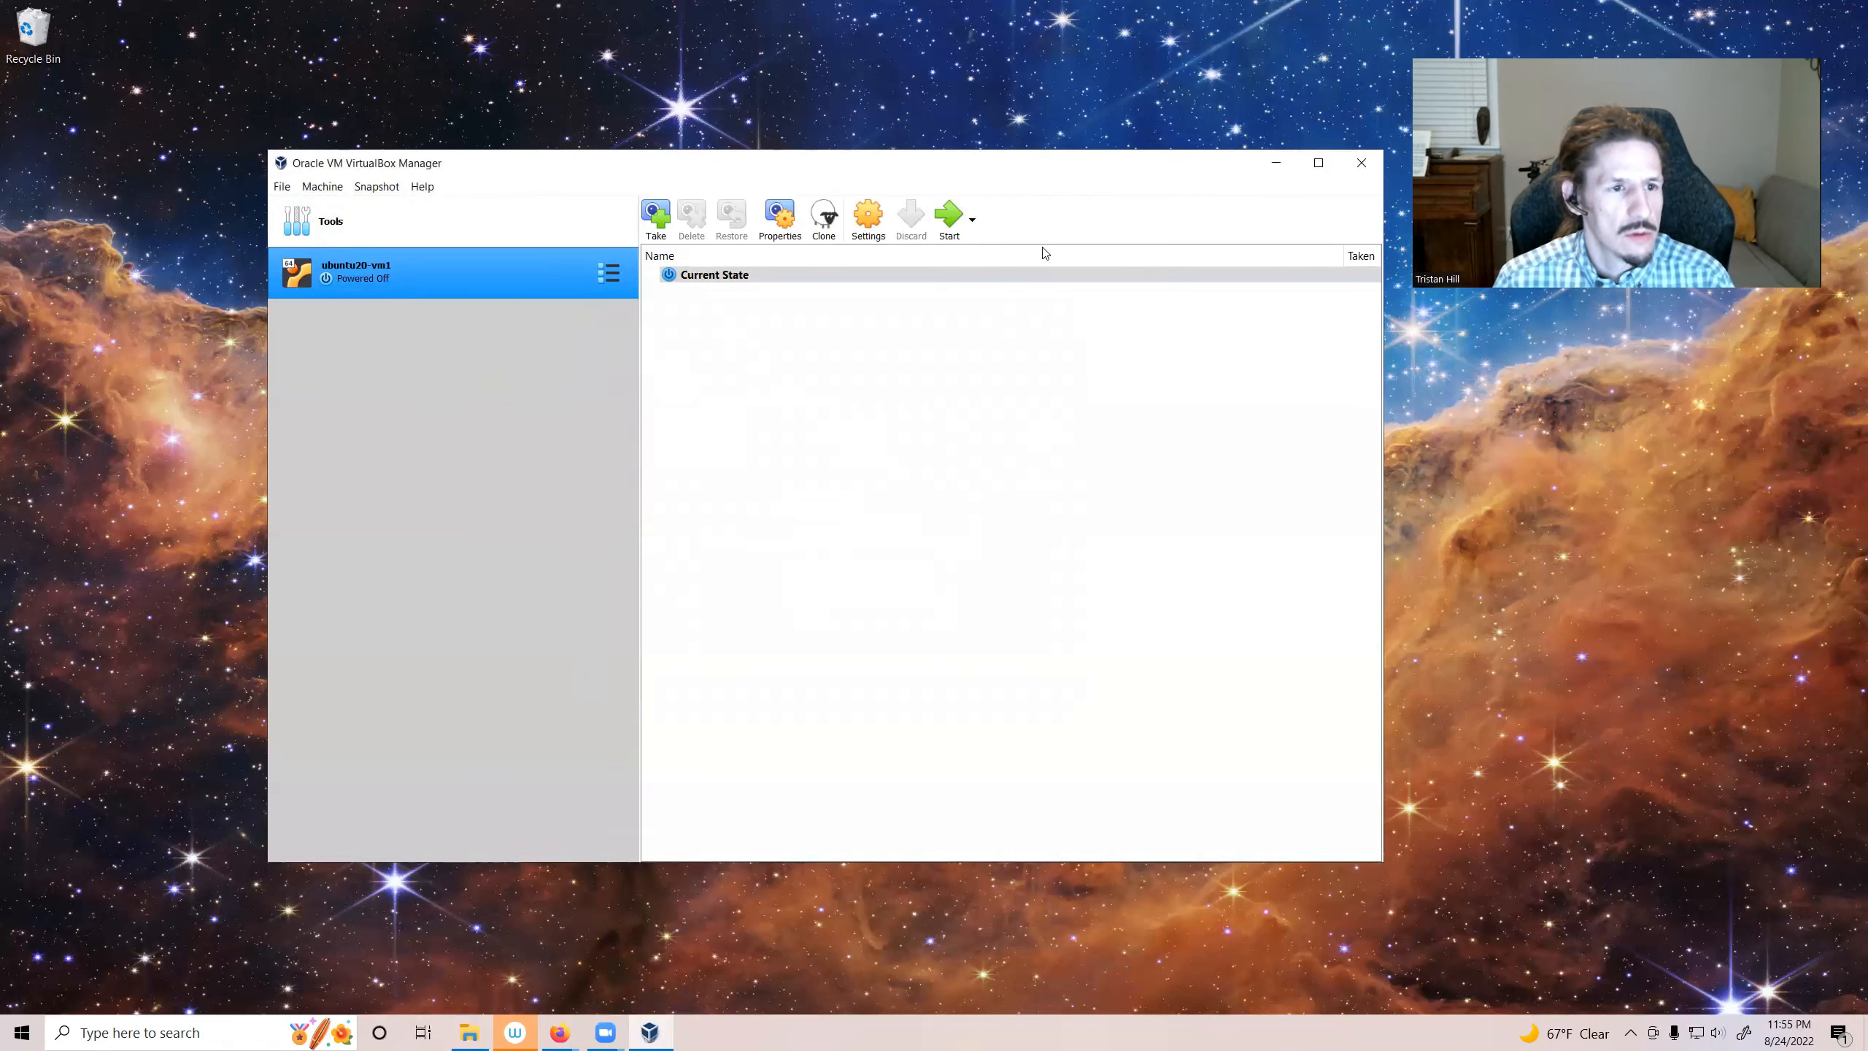
Step: Start the virtual machine and boot it from the ubuntu-20.04.4-desktop-amd64 disk image in Downloads
{"action": "left_click", "coordinate": [949, 223]}
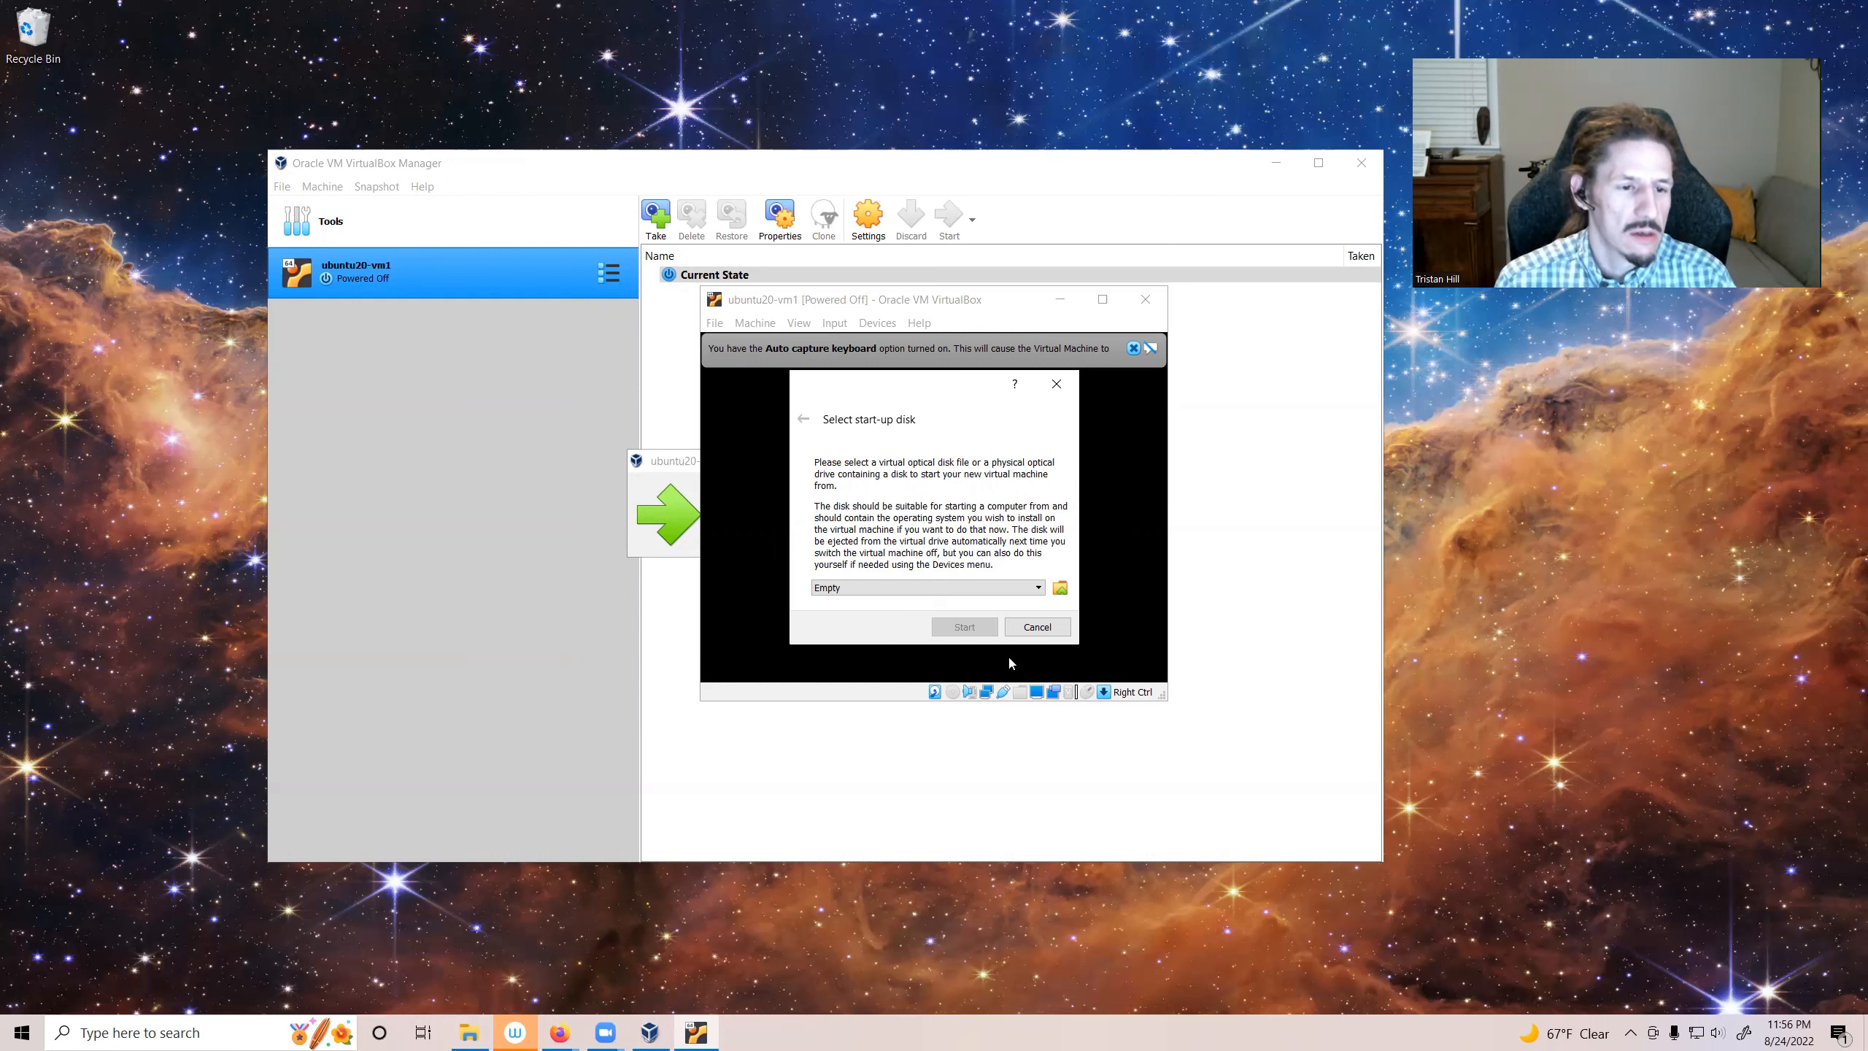
{"action": "left_click", "coordinate": [1059, 589]}
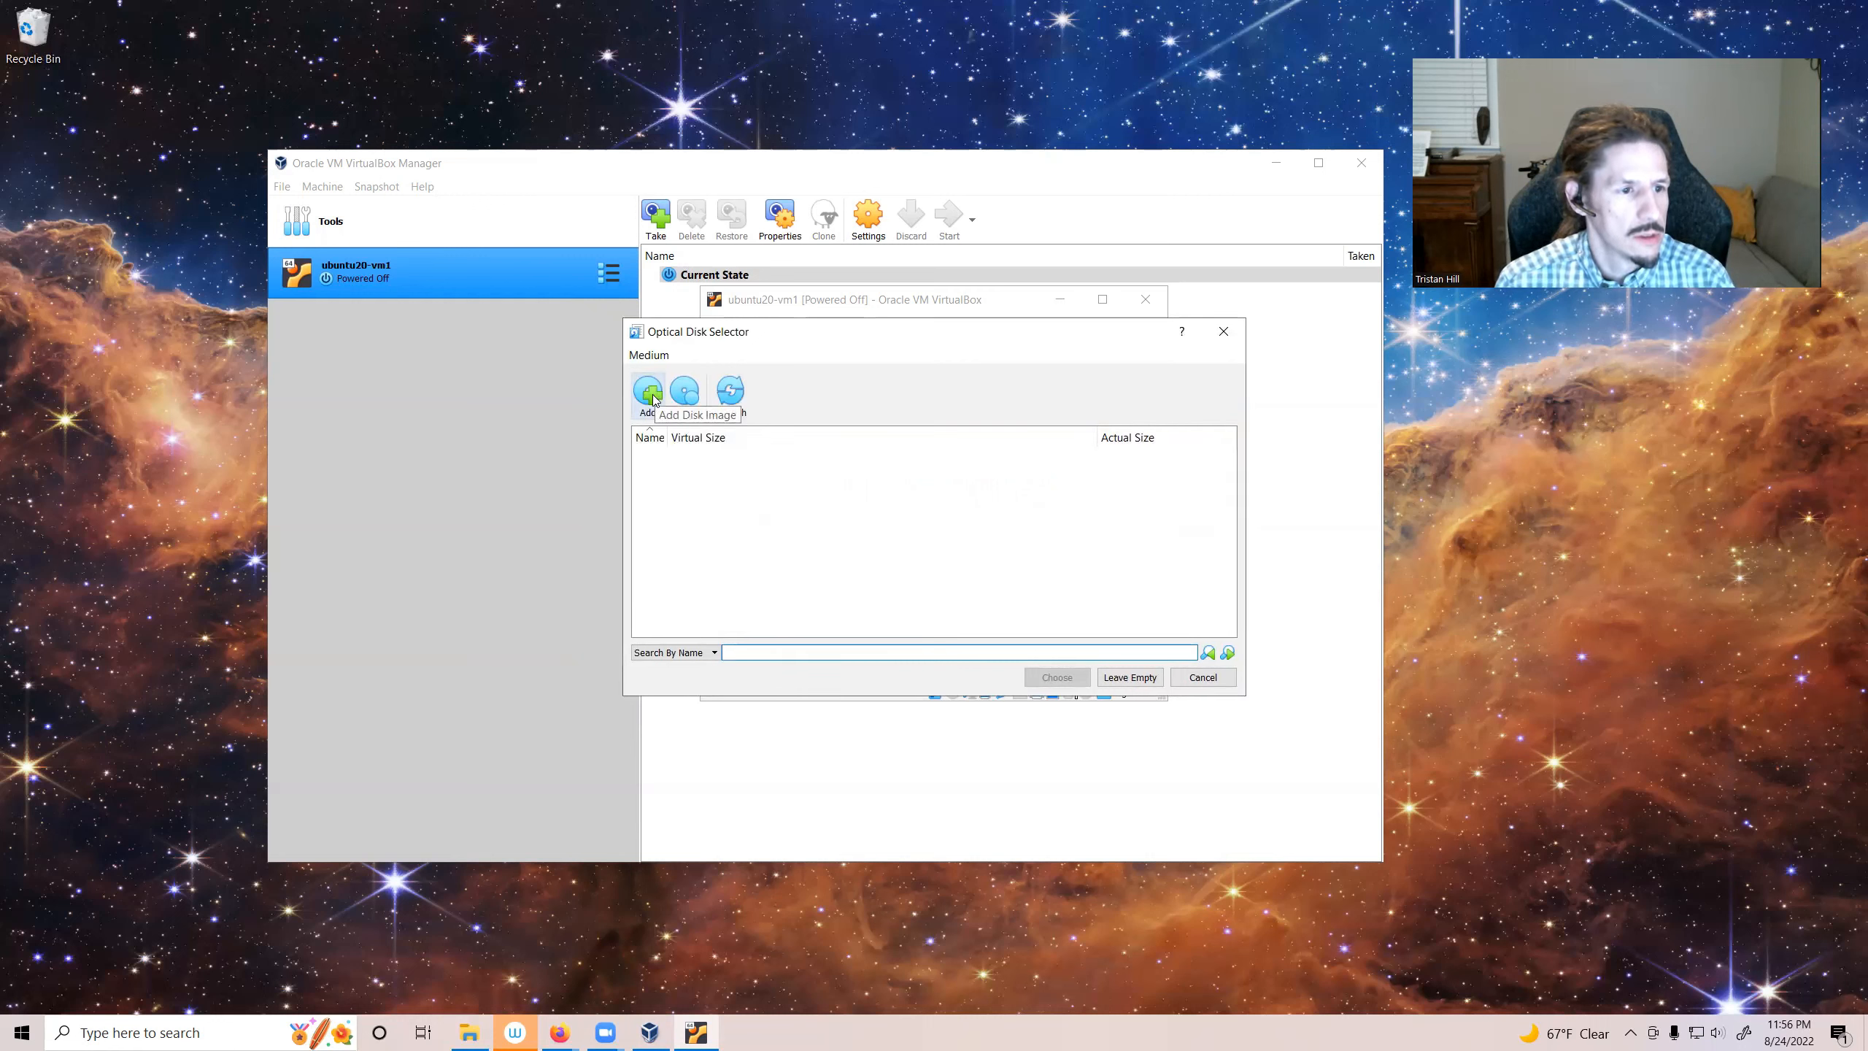
{"action": "left_click", "coordinate": [651, 397]}
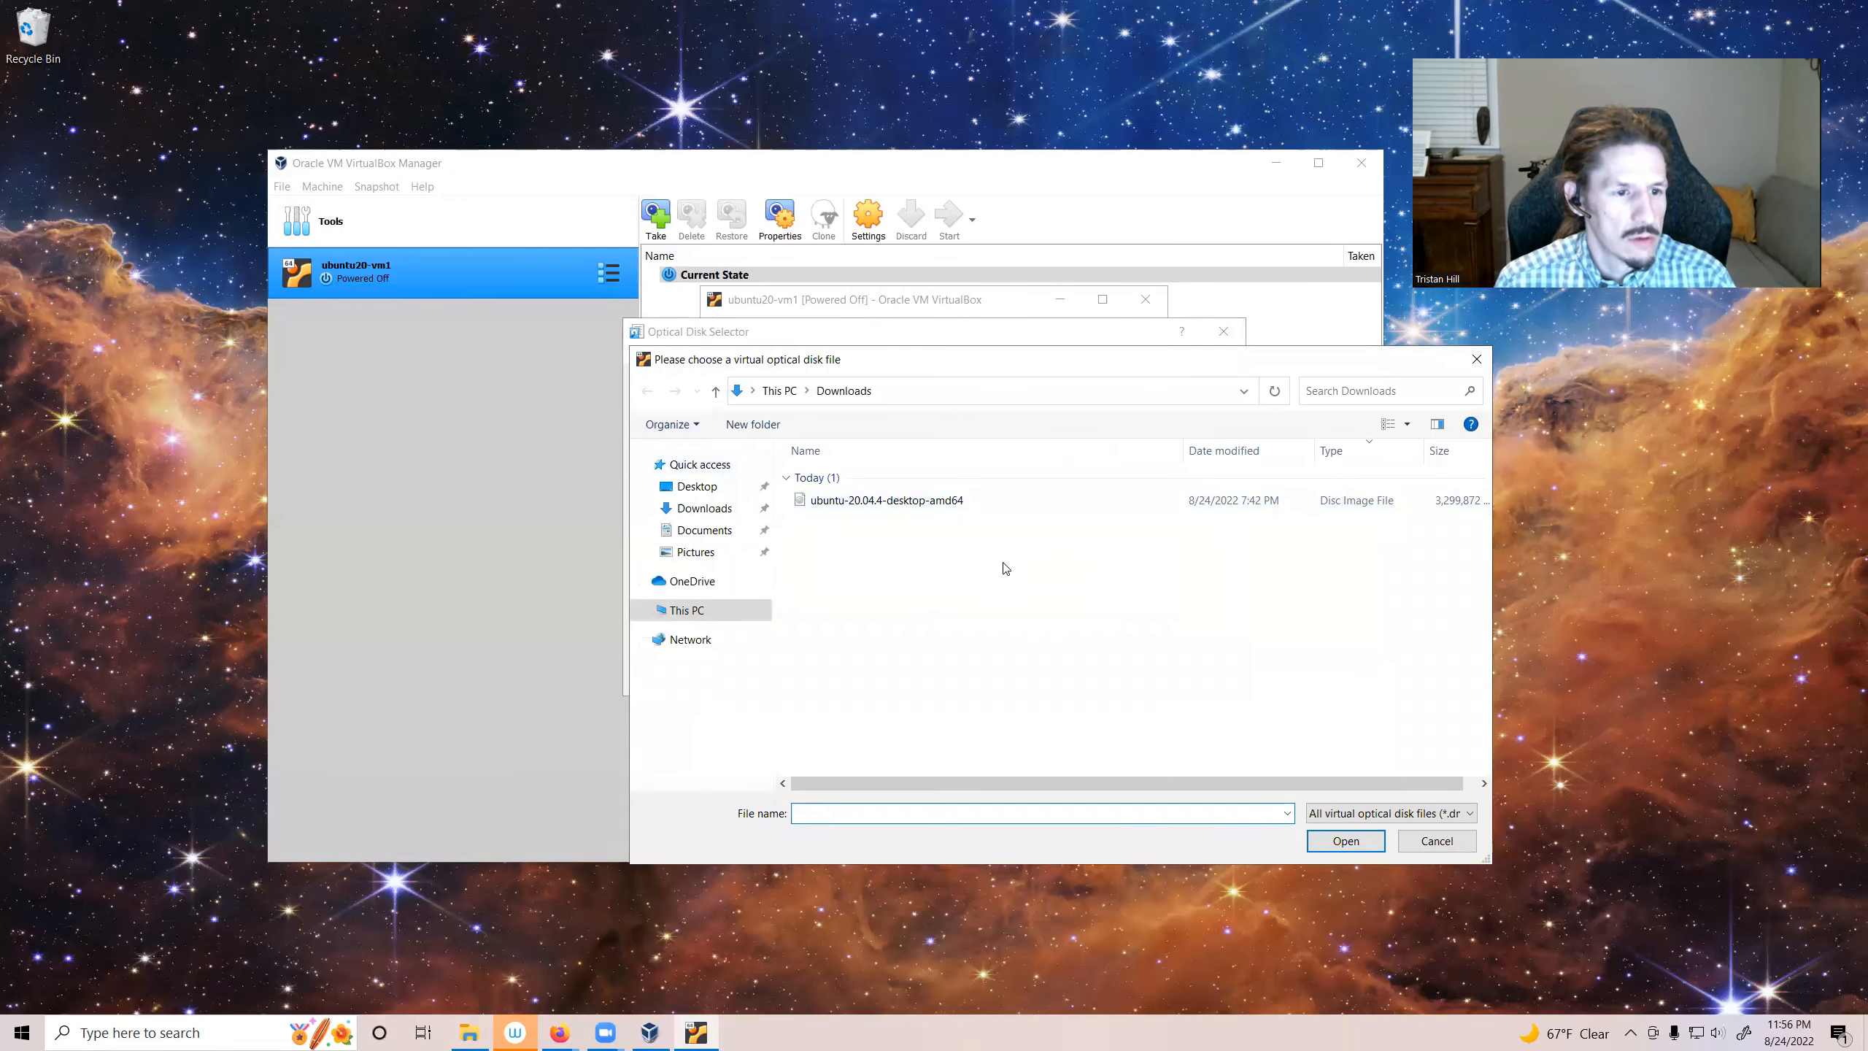
{"action": "left_click", "coordinate": [936, 504]}
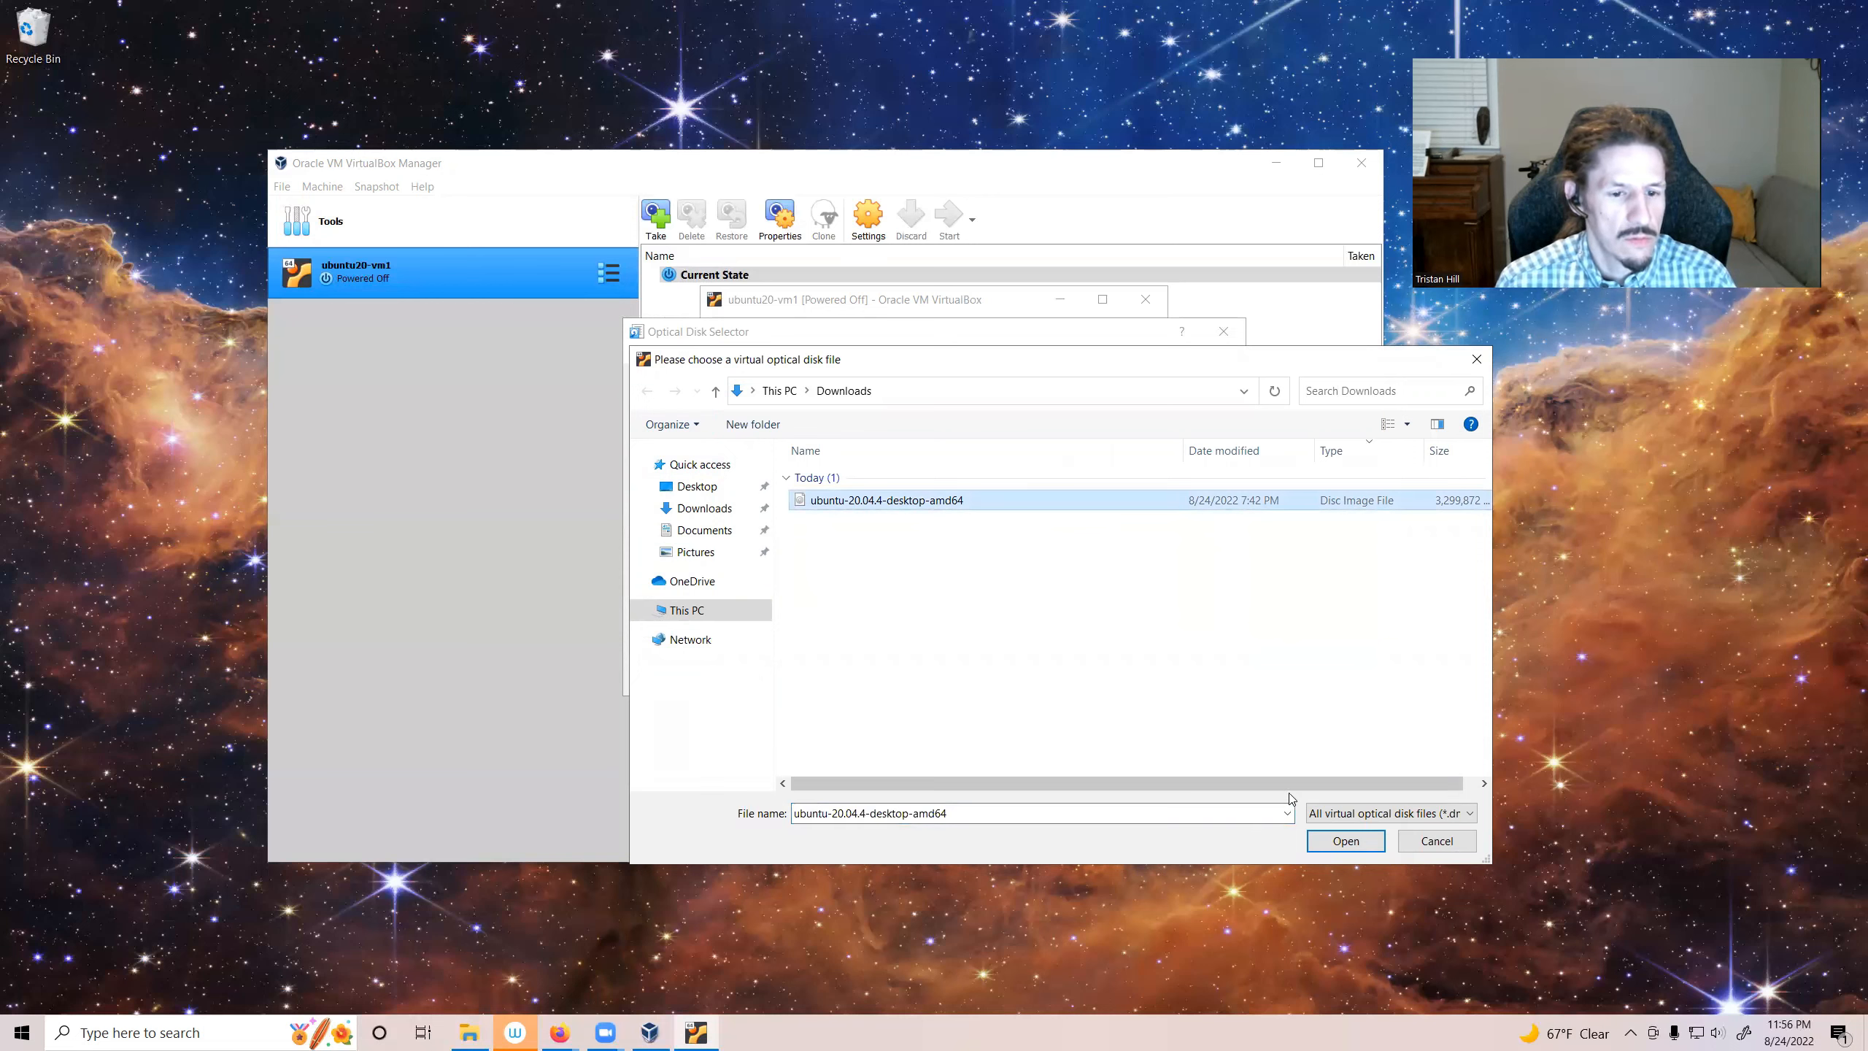
{"action": "left_click", "coordinate": [1360, 848]}
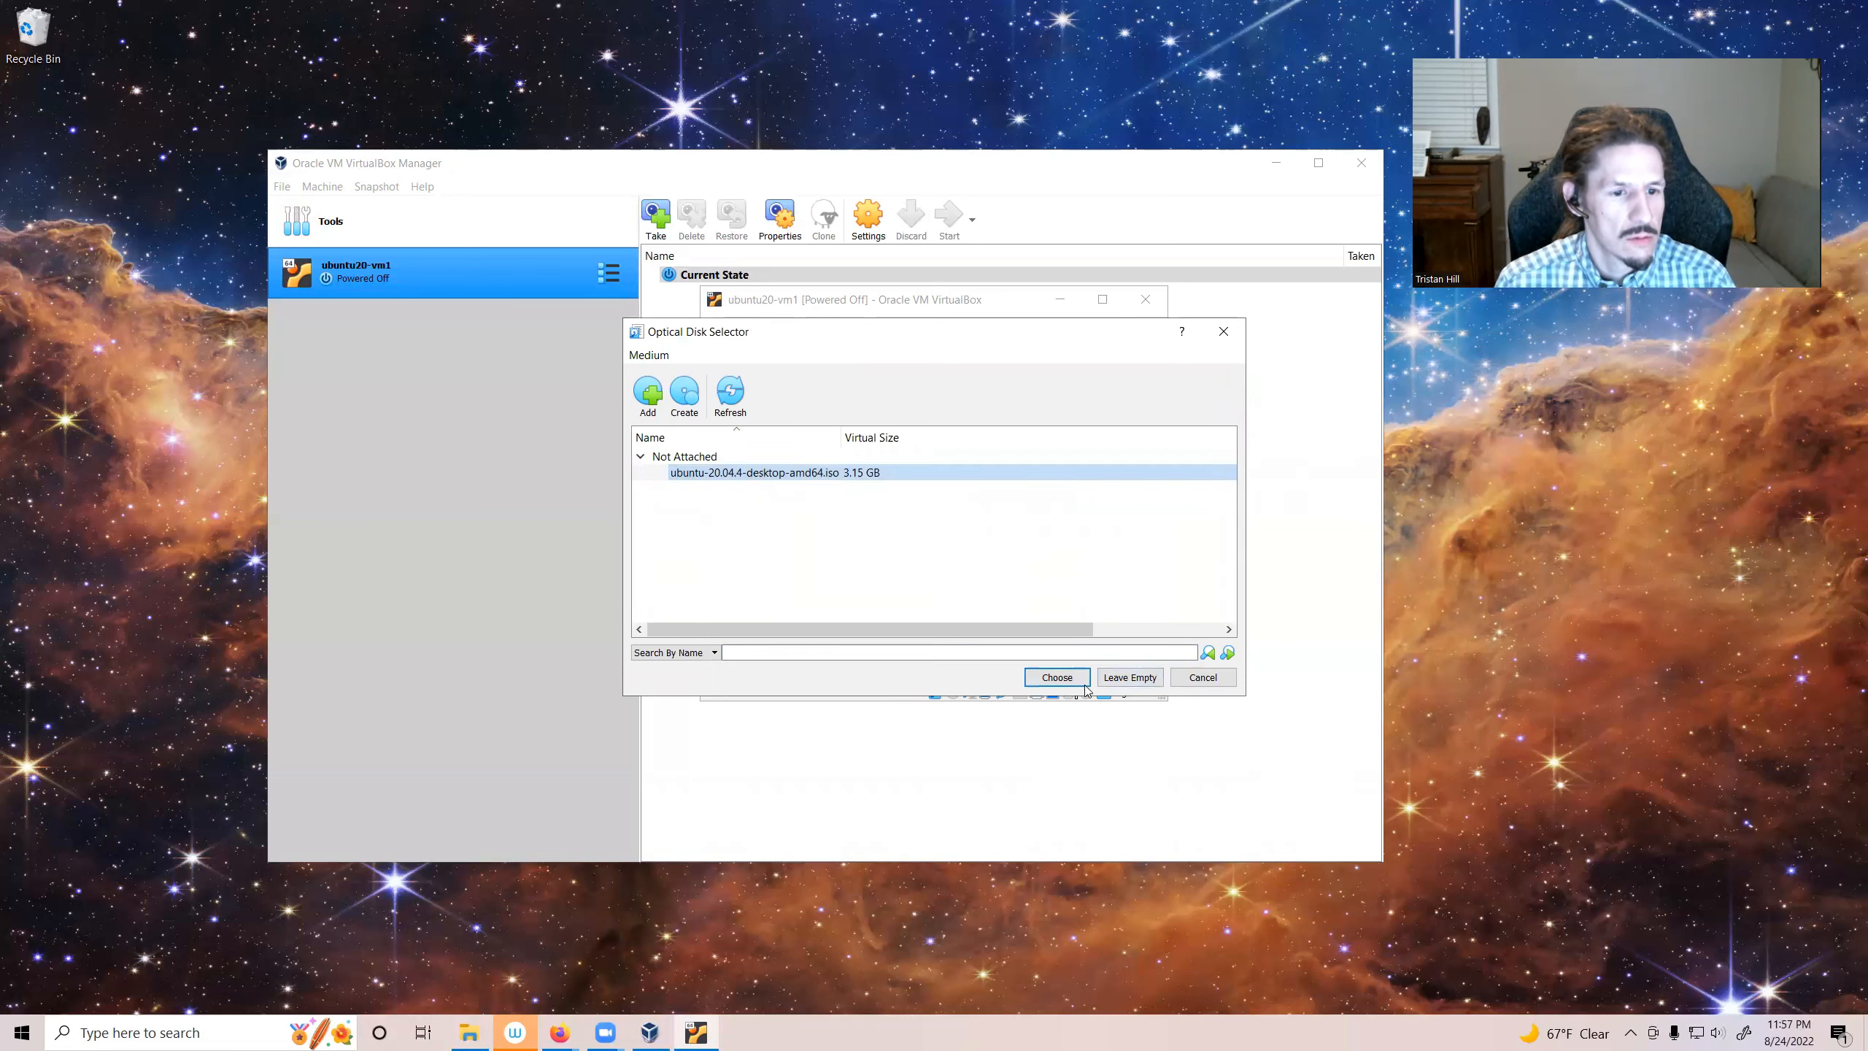
{"action": "left_click", "coordinate": [1056, 677]}
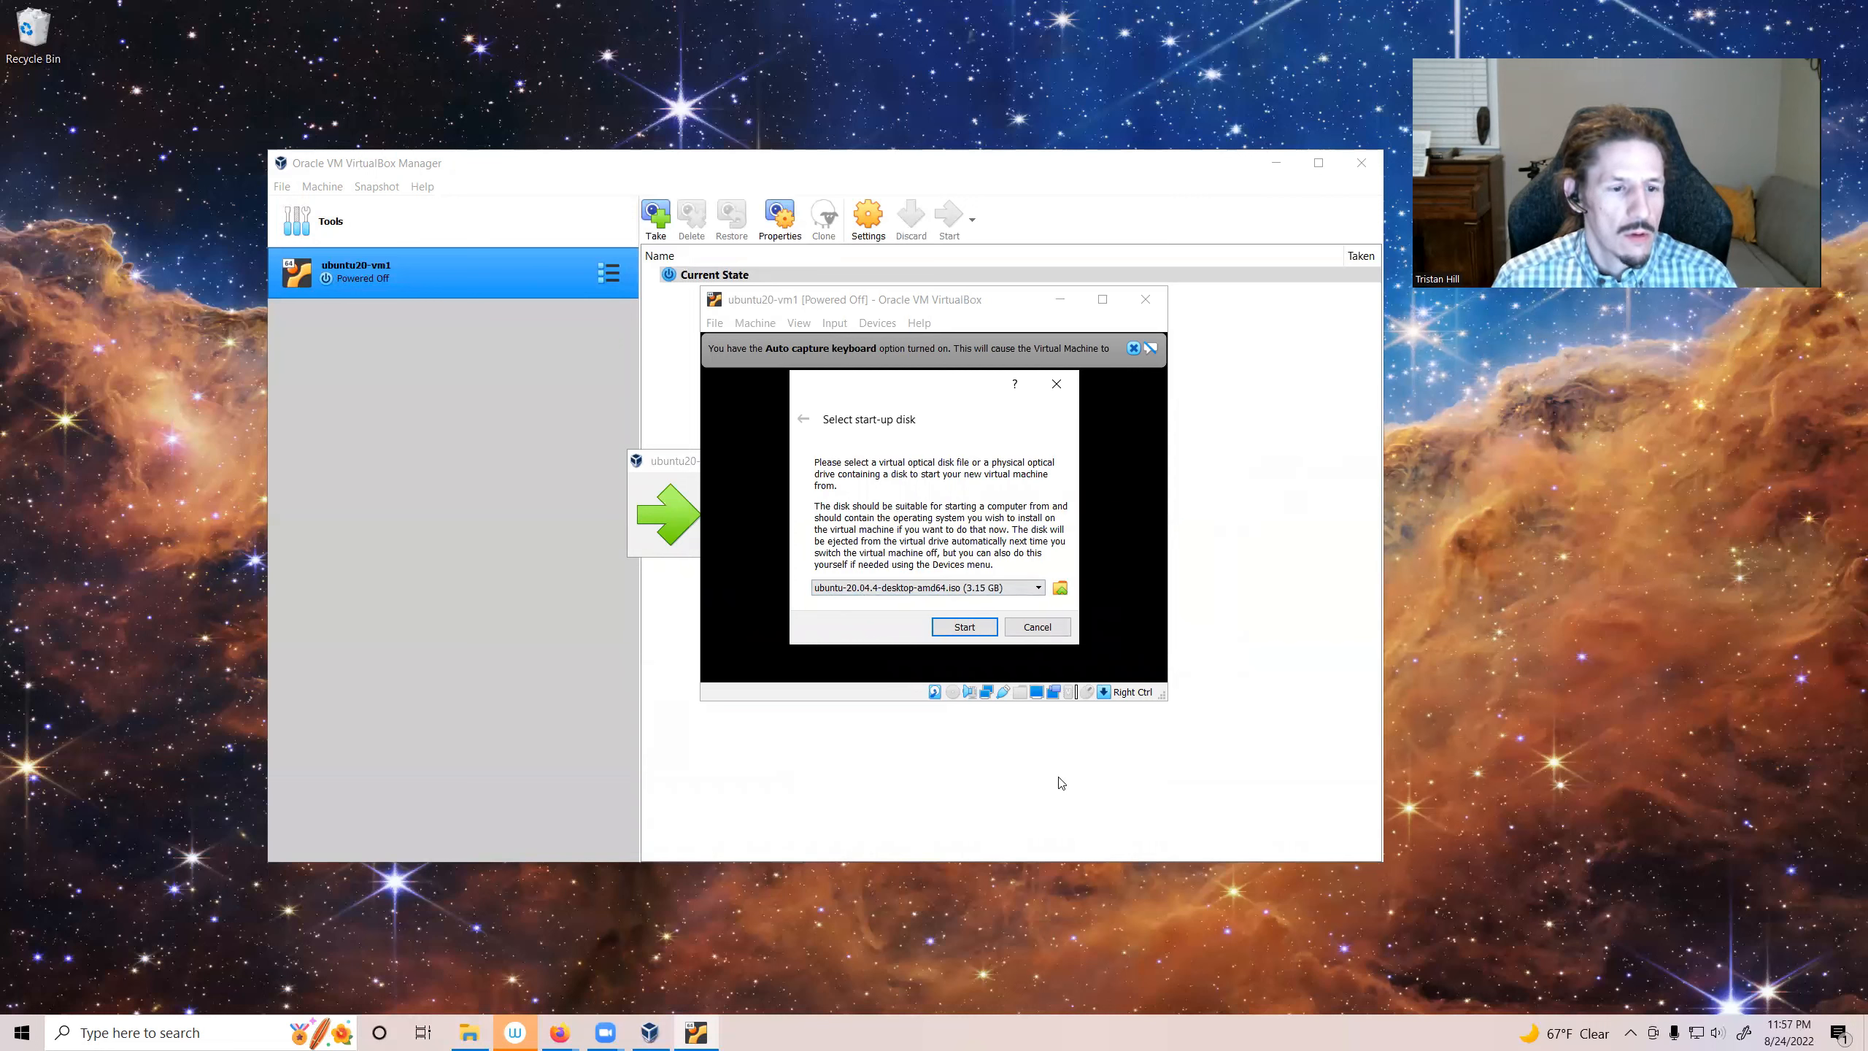
{"action": "left_click", "coordinate": [964, 627]}
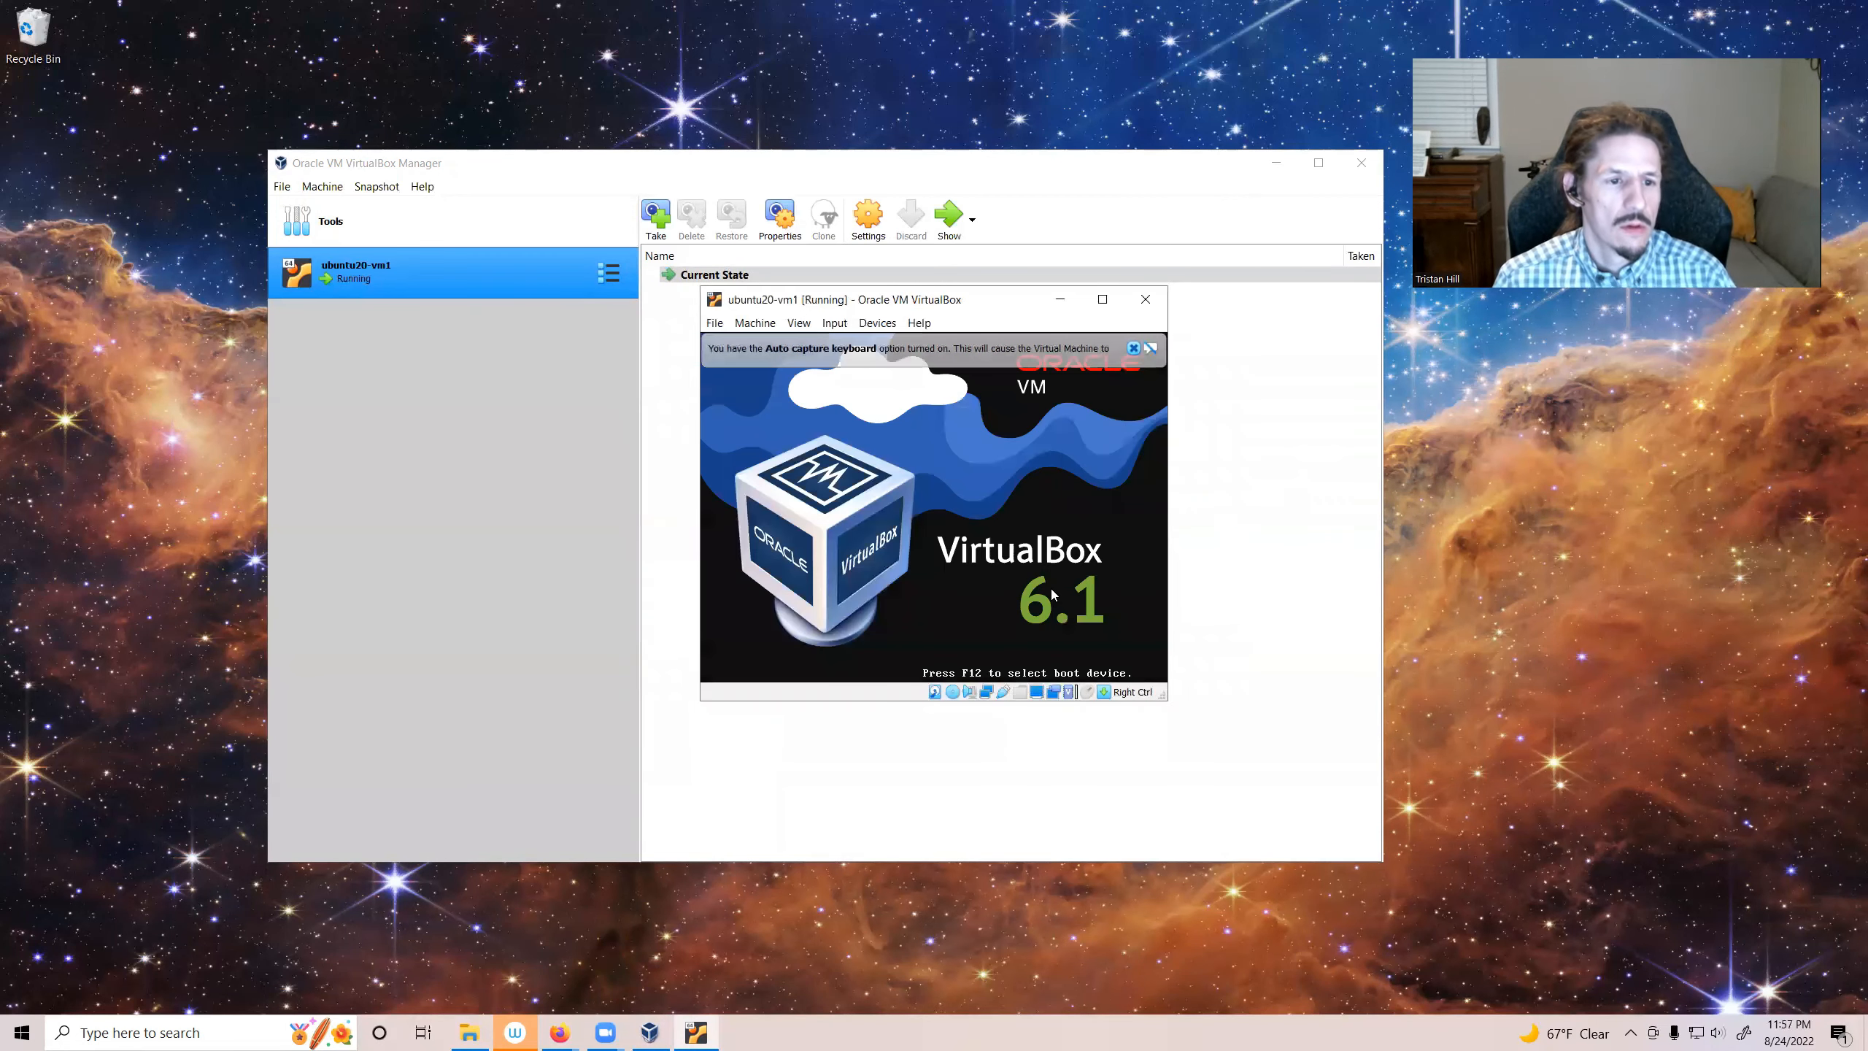
Step: Dismiss the VM's notification banners and choose Install Ubuntu with English selected
{"action": "left_click", "coordinate": [1133, 351]}
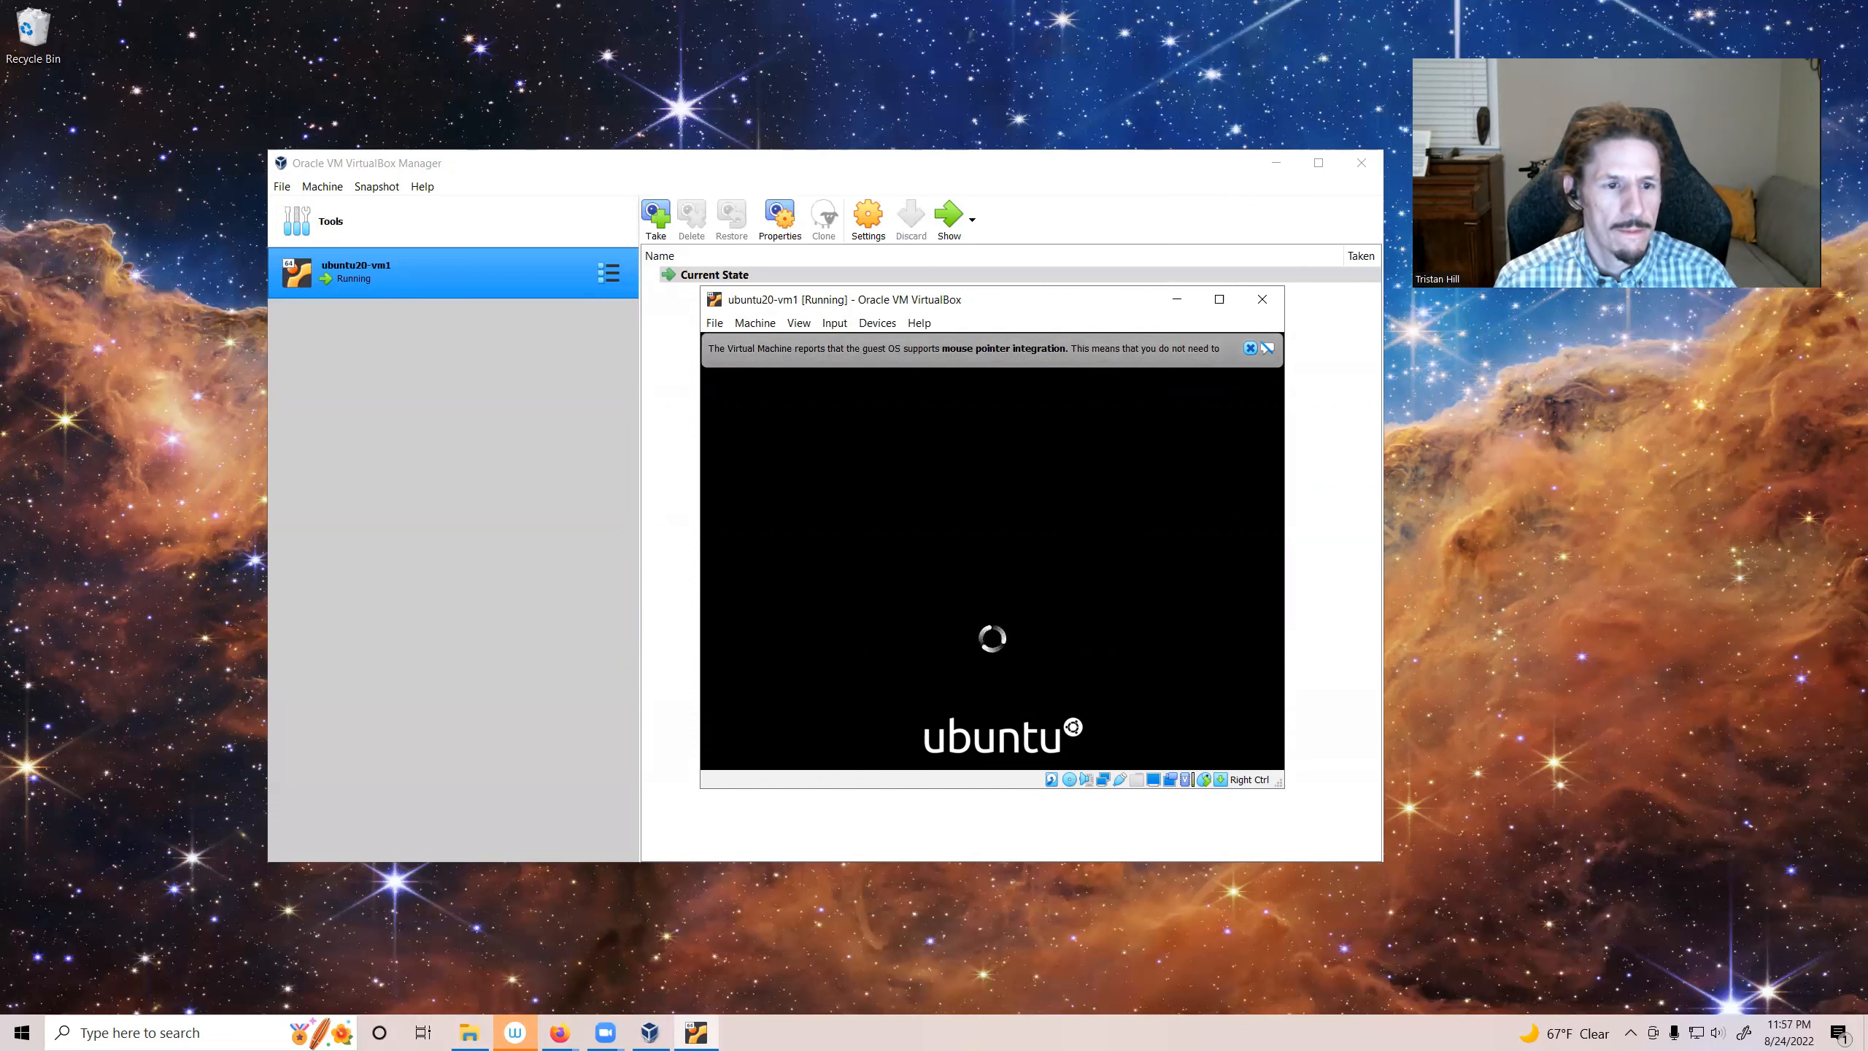
{"action": "left_click", "coordinate": [1248, 349]}
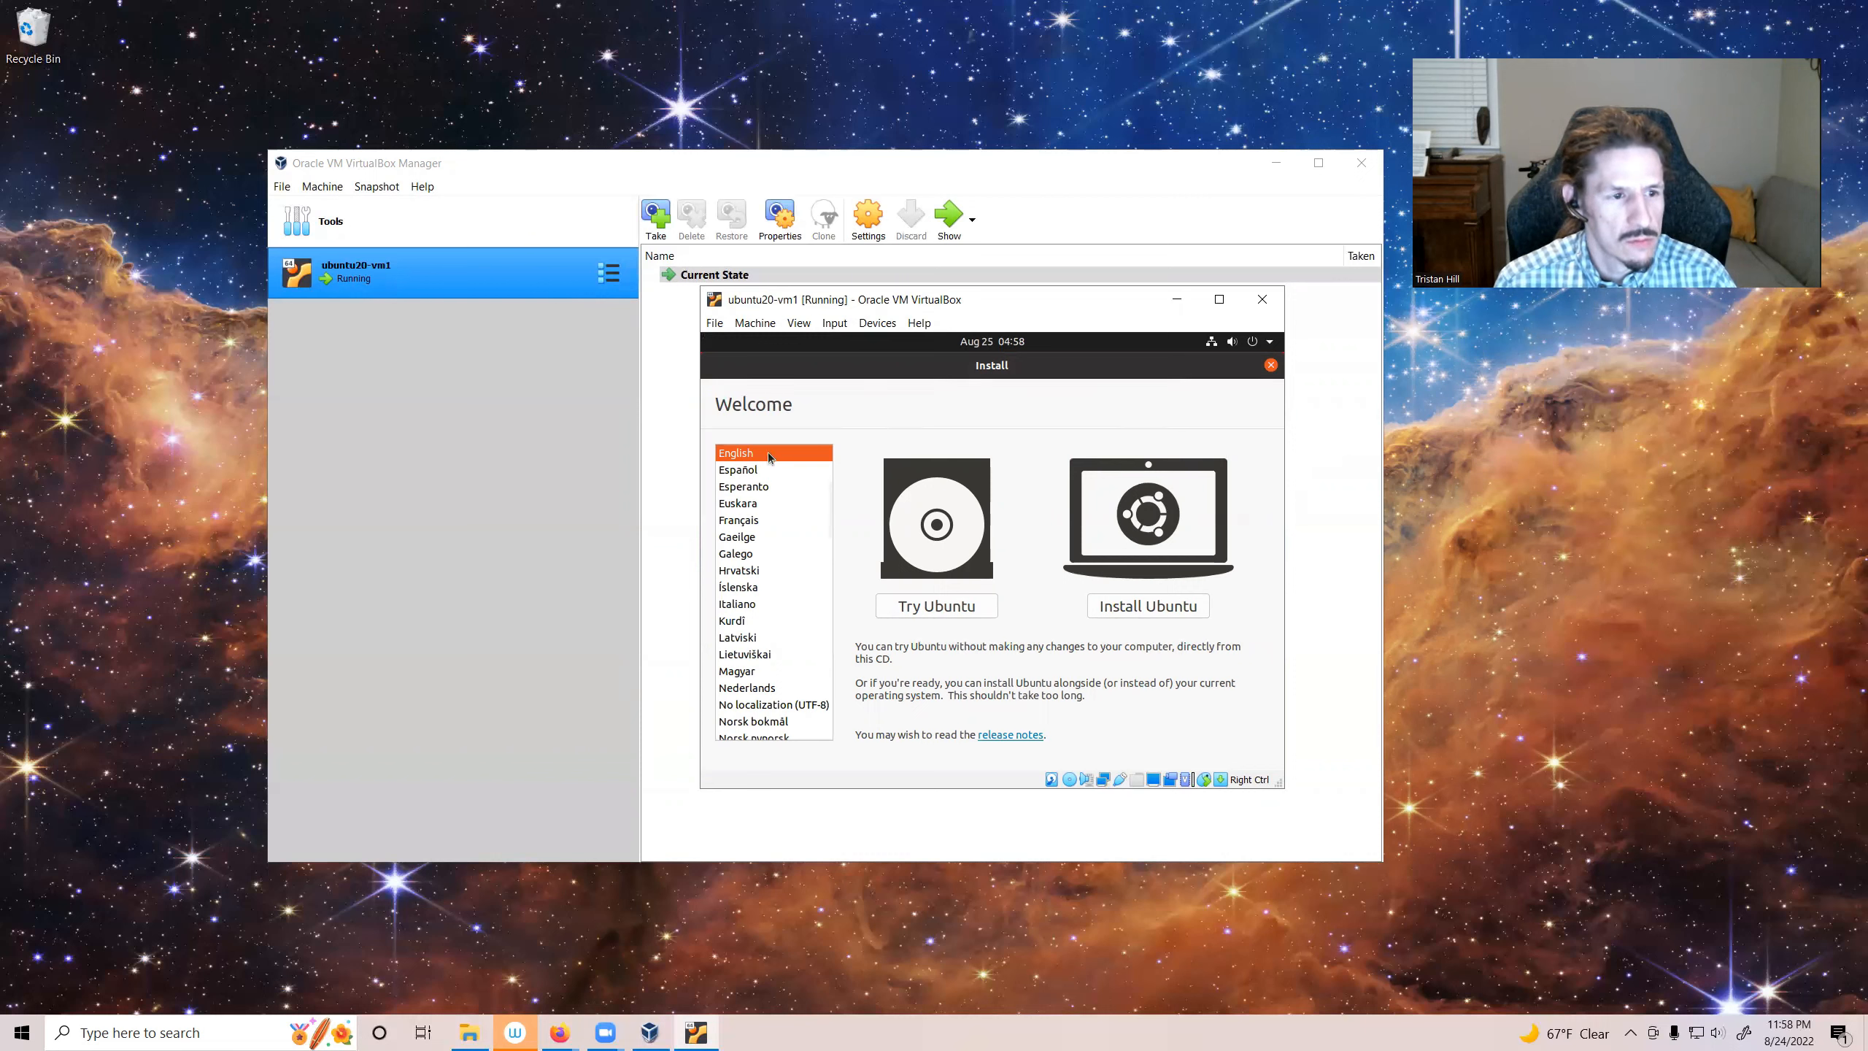
{"action": "left_click", "coordinate": [1153, 608]}
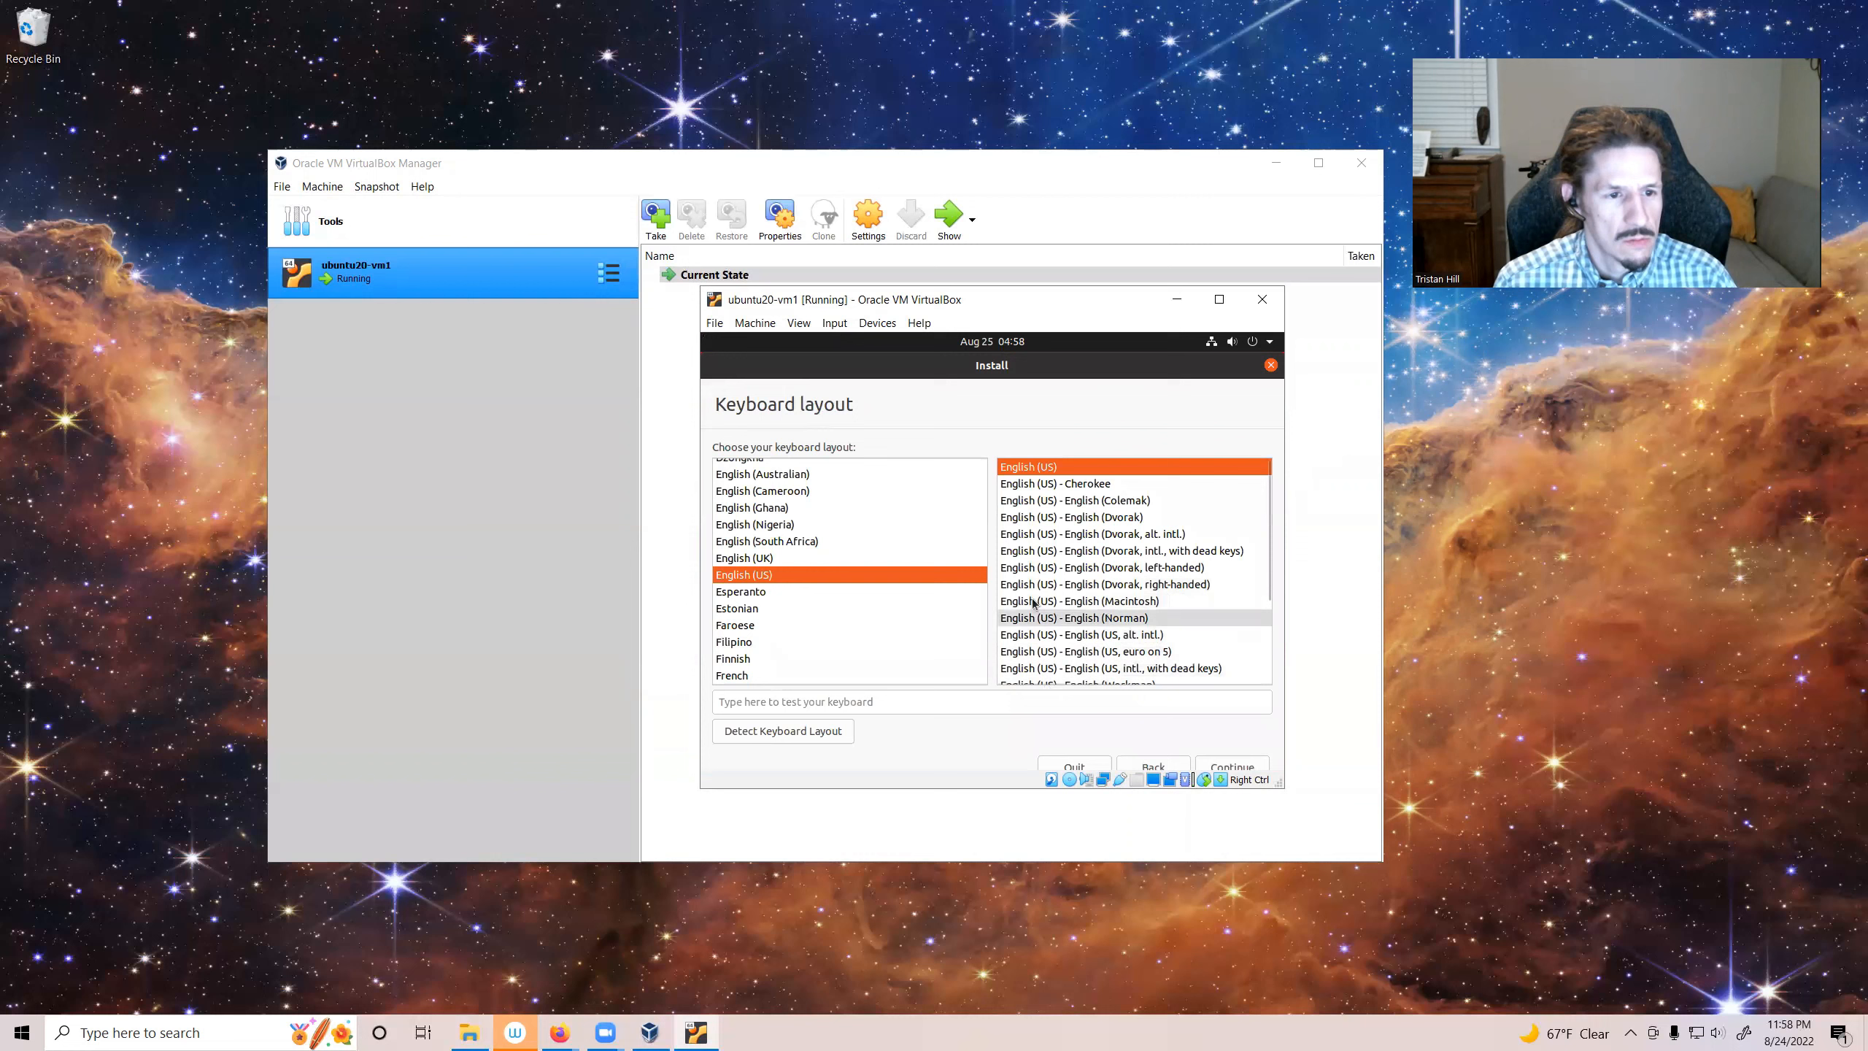
Step: Test the English (US) keyboard layout by entering asdf and continue
{"action": "left_click", "coordinate": [815, 705]}
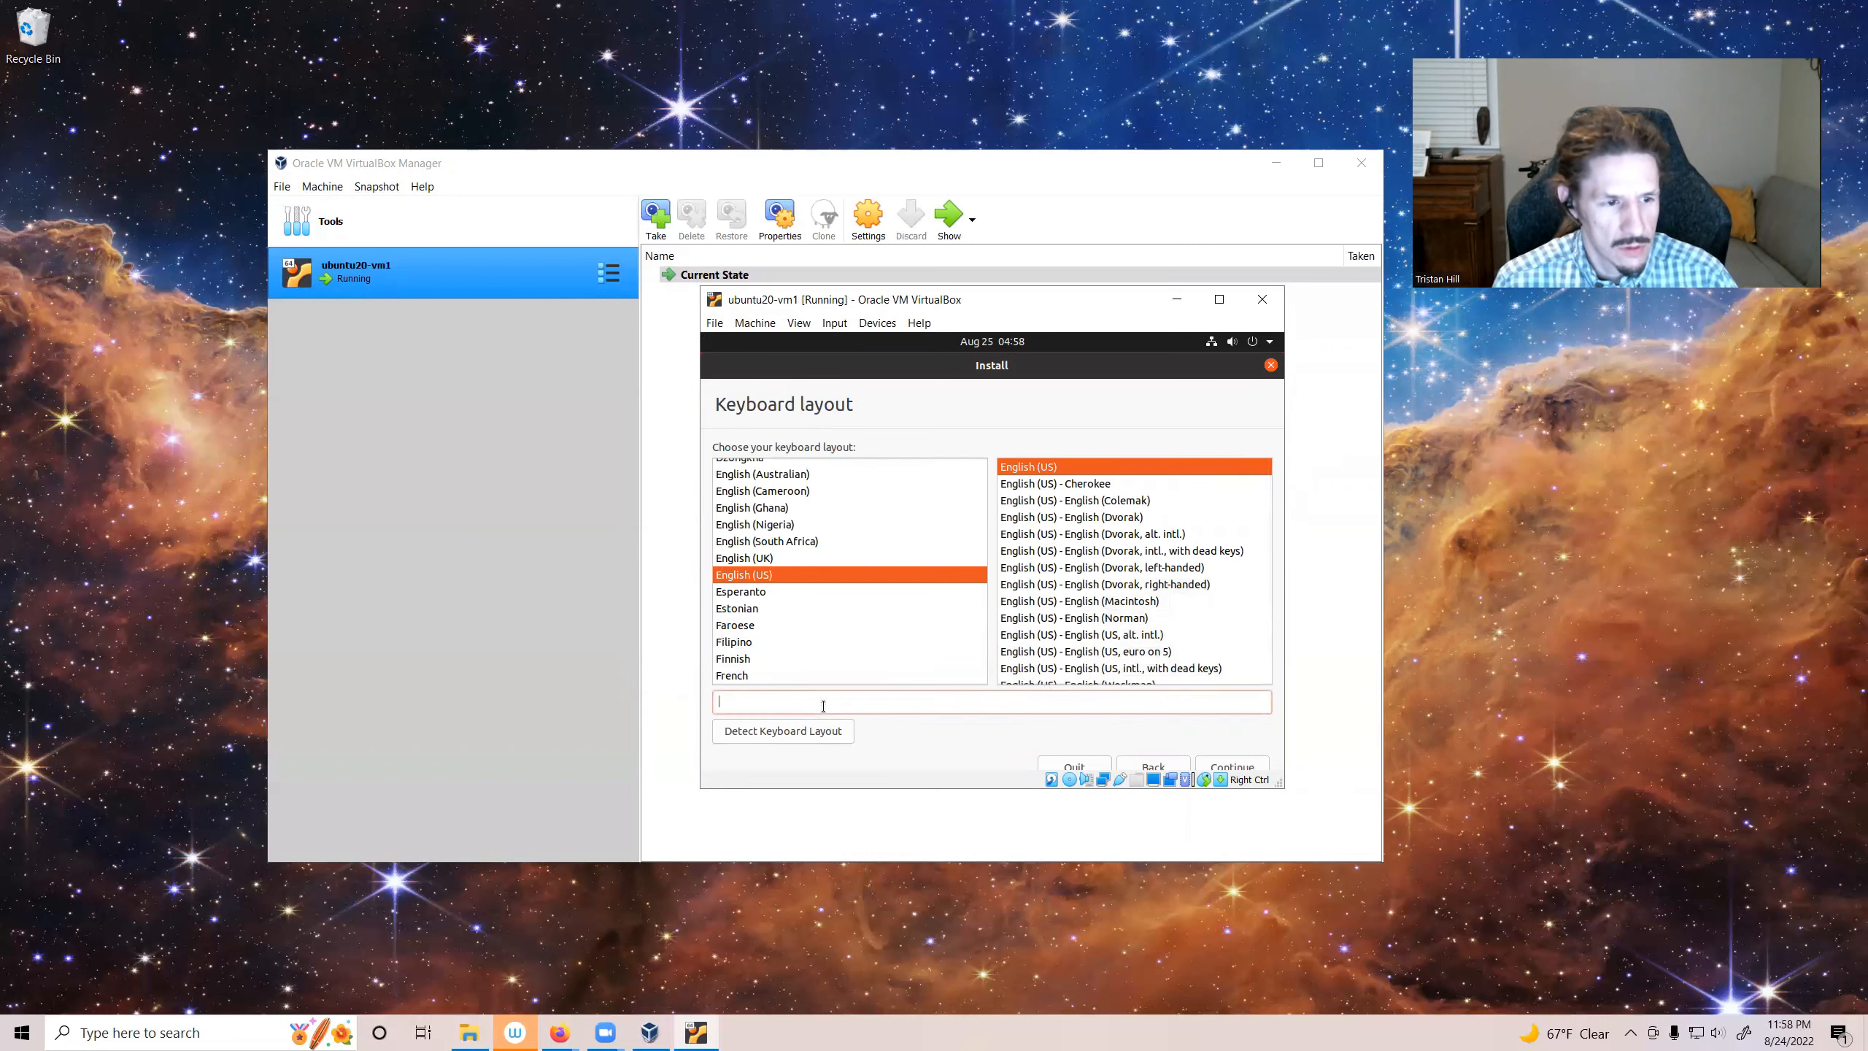
{"action": "type", "text": "asdf"}
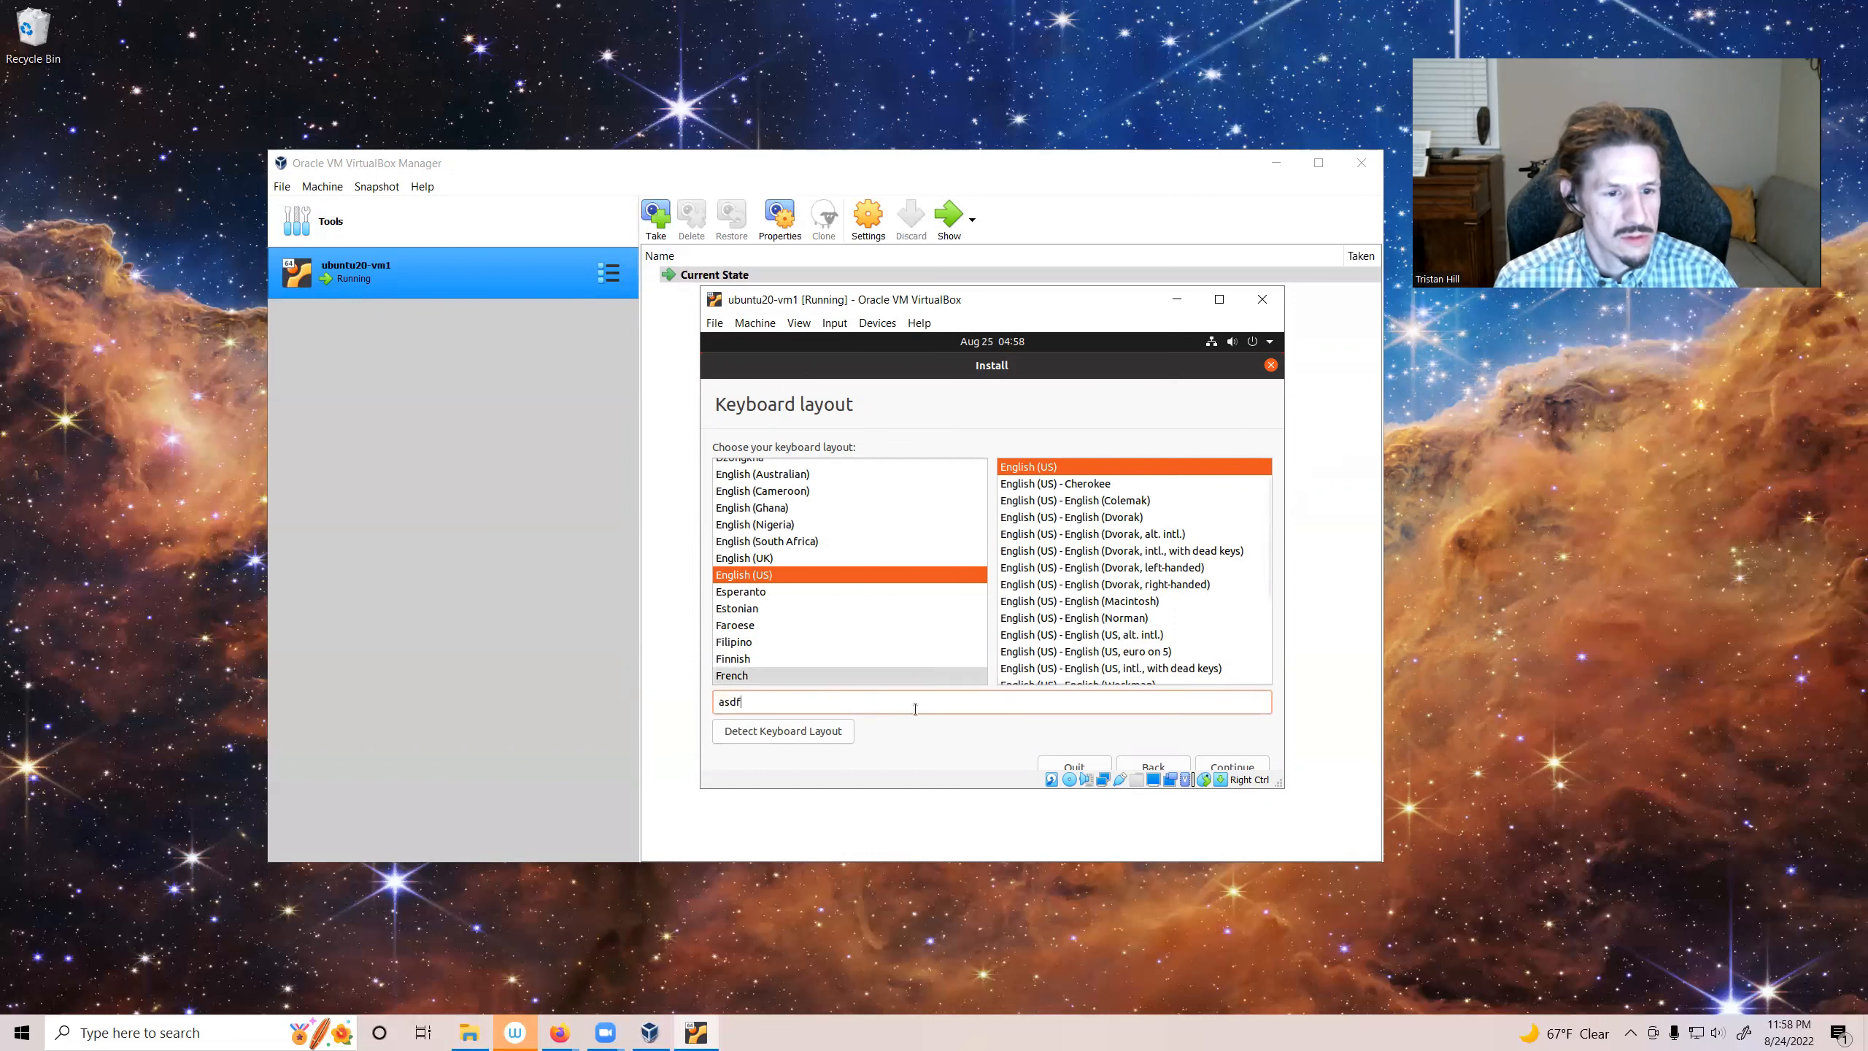
{"action": "left_click", "coordinate": [1224, 768]}
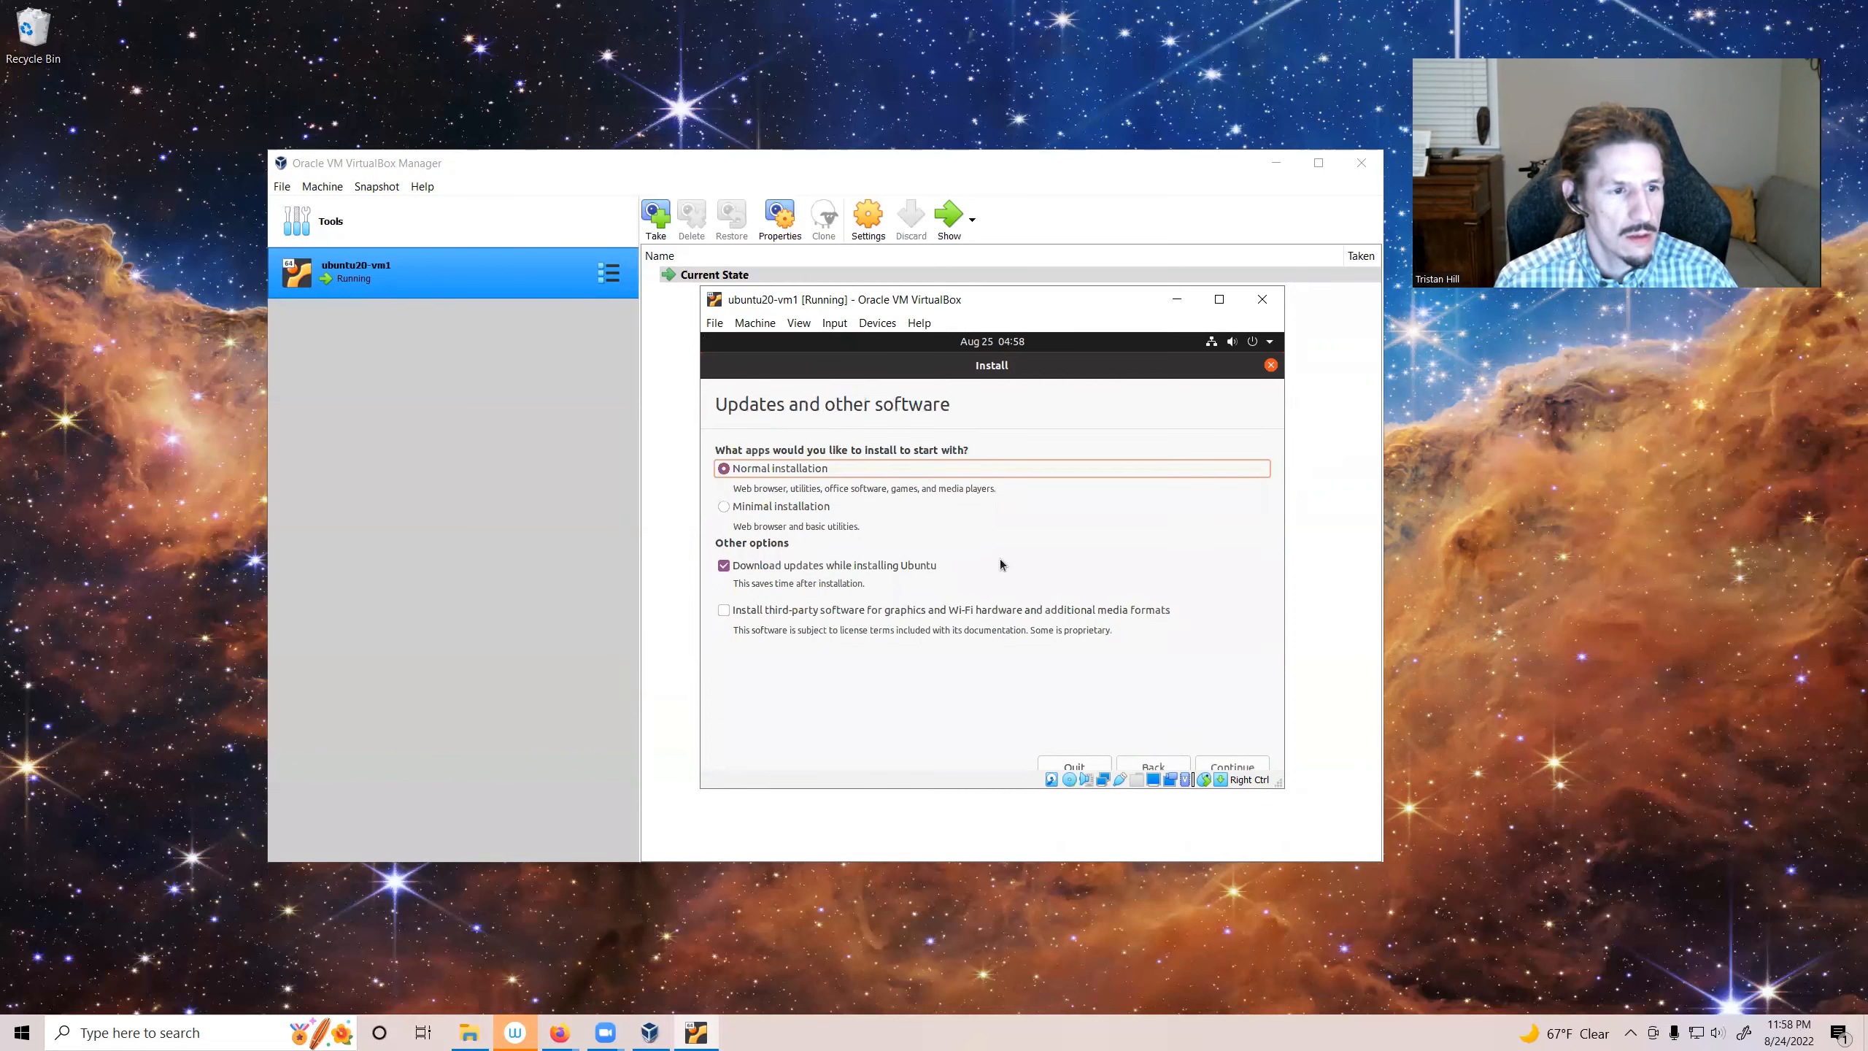
Step: Choose Minimal installation, enable third-party software for graphics and Wi-Fi, and continue
{"action": "left_click", "coordinate": [767, 509]}
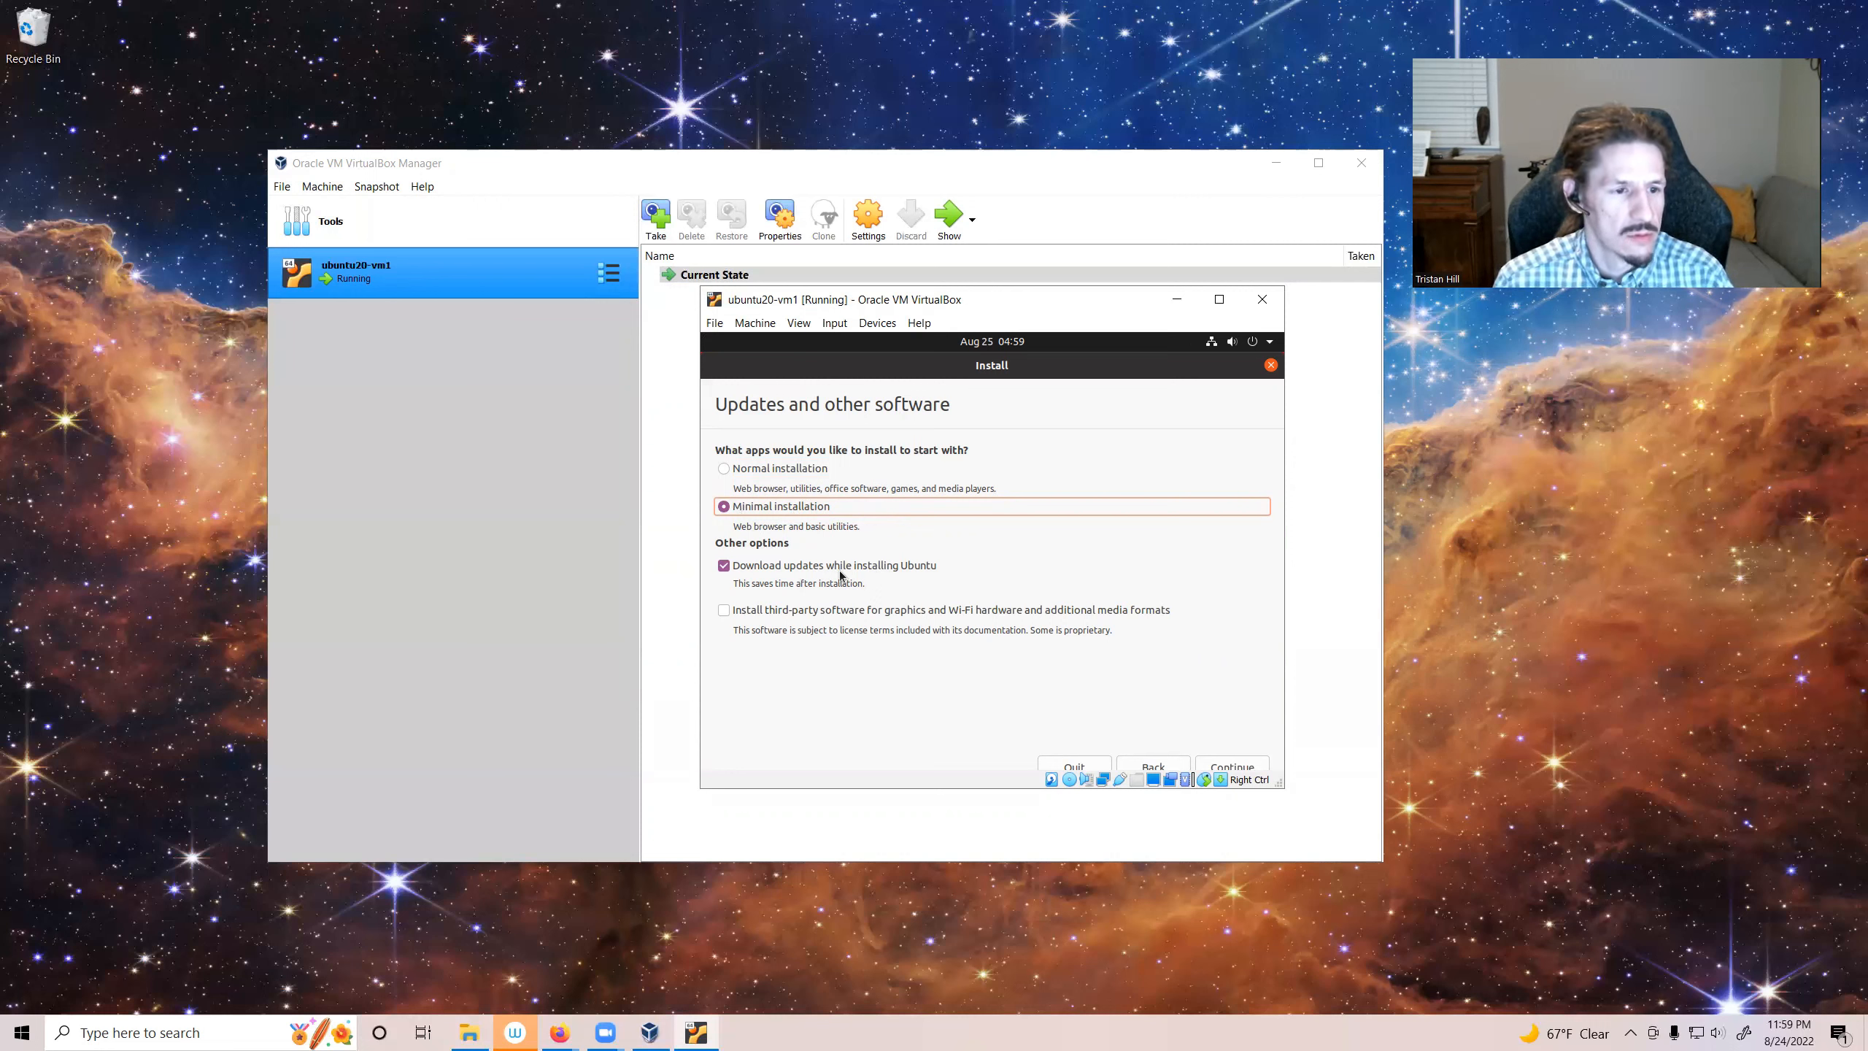
{"action": "left_click", "coordinate": [724, 610]}
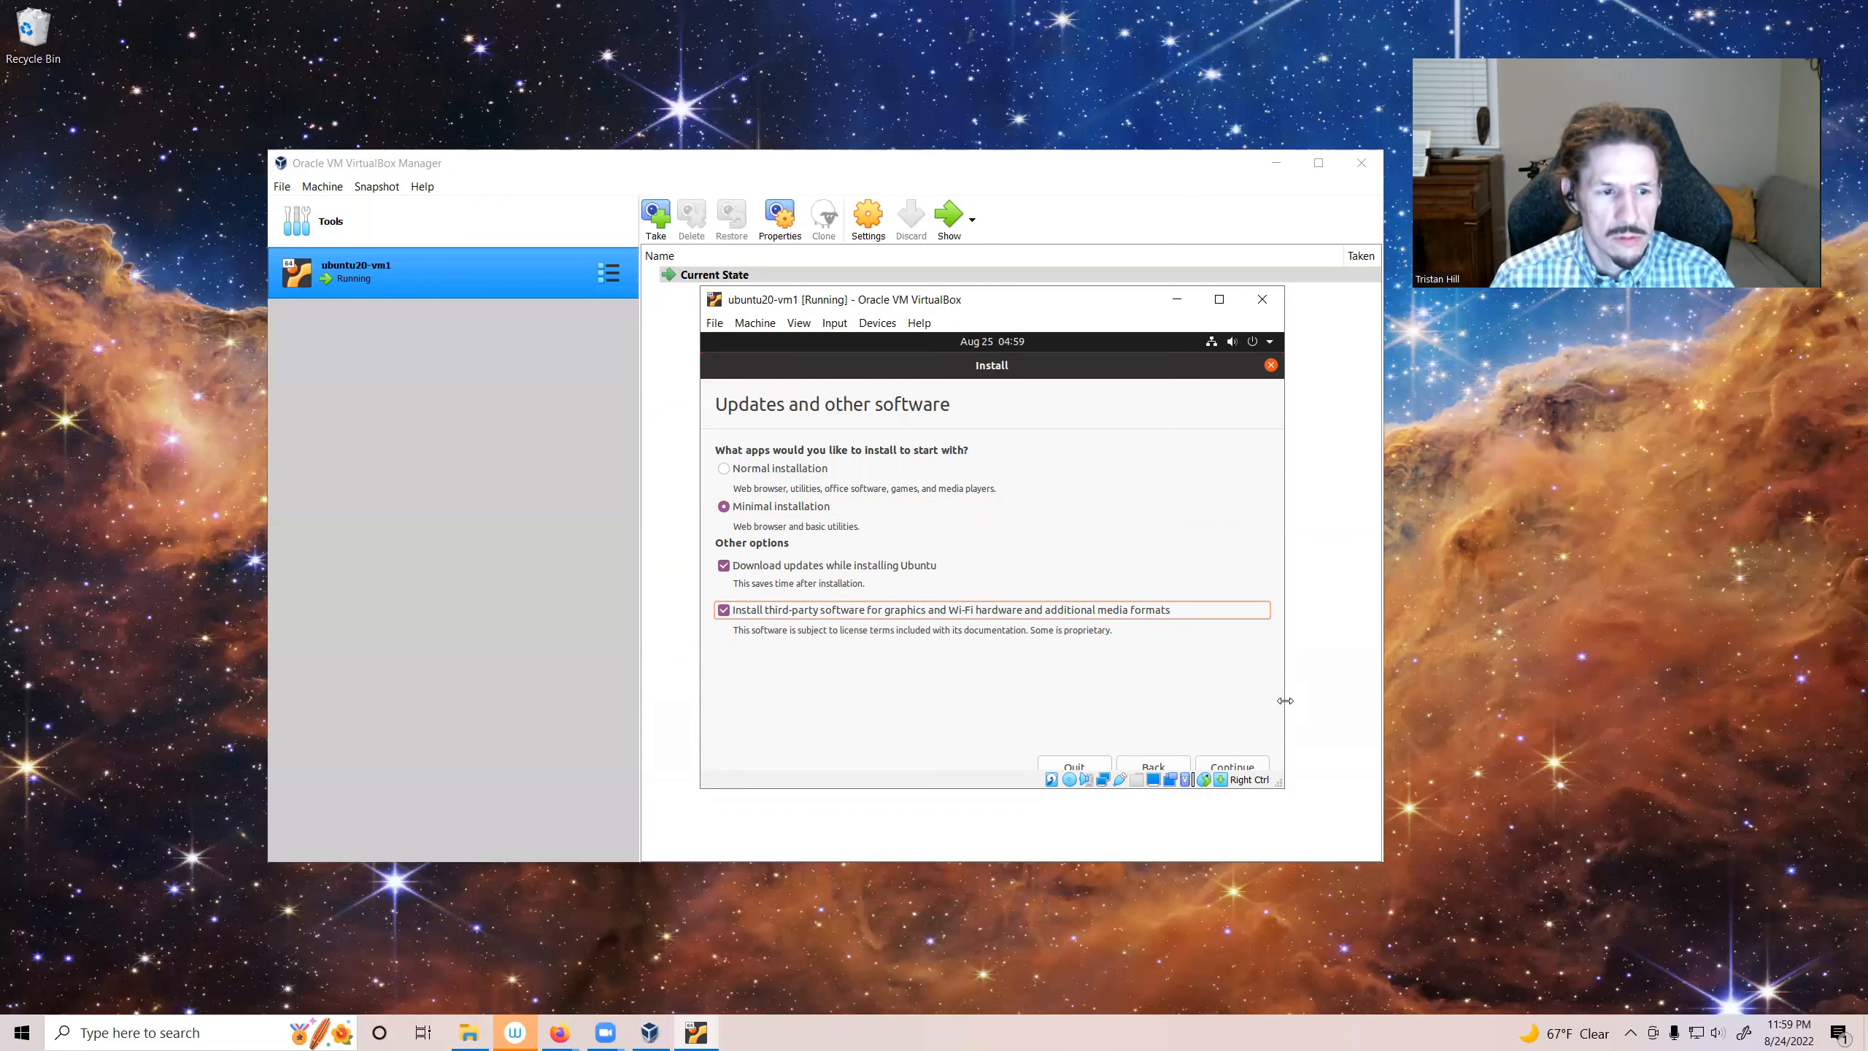
{"action": "left_click", "coordinate": [1239, 770]}
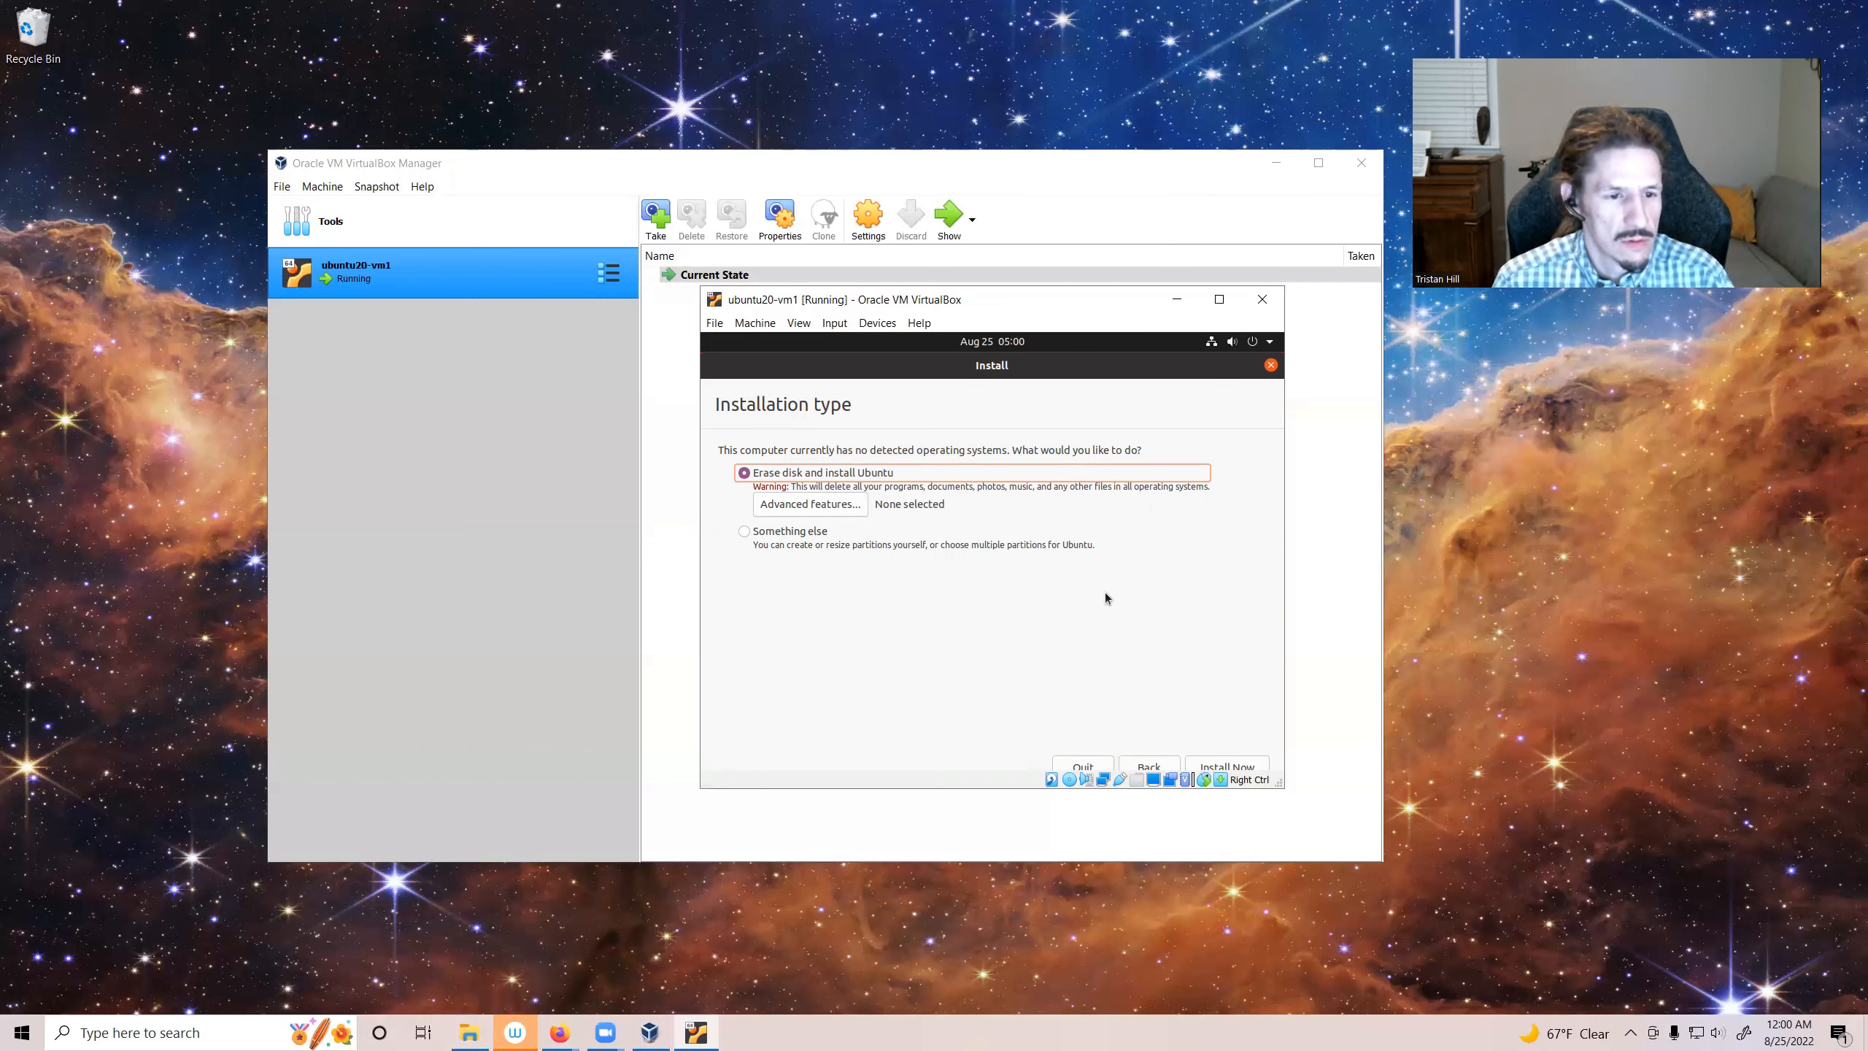
Step: Install with Erase disk and install Ubuntu, confirming the changes to be written to disk
{"action": "left_click", "coordinate": [1240, 767]}
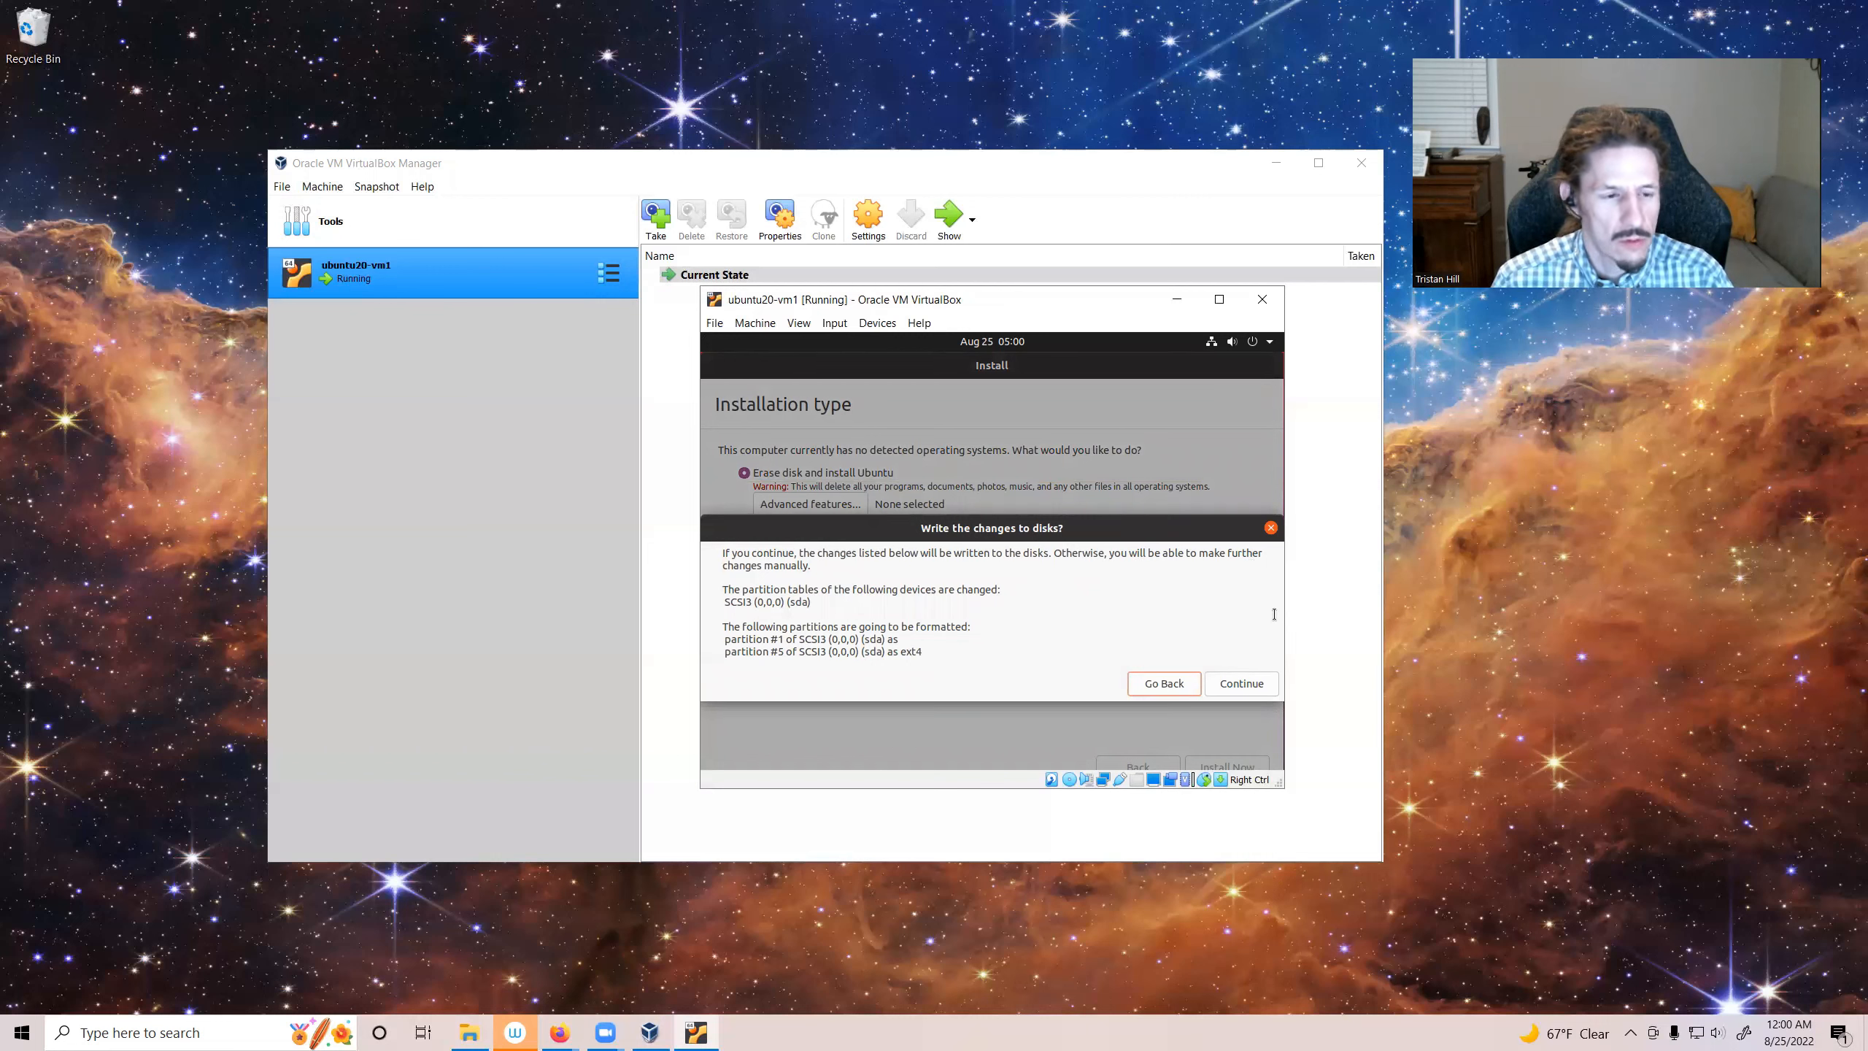
{"action": "left_click", "coordinate": [1240, 685]}
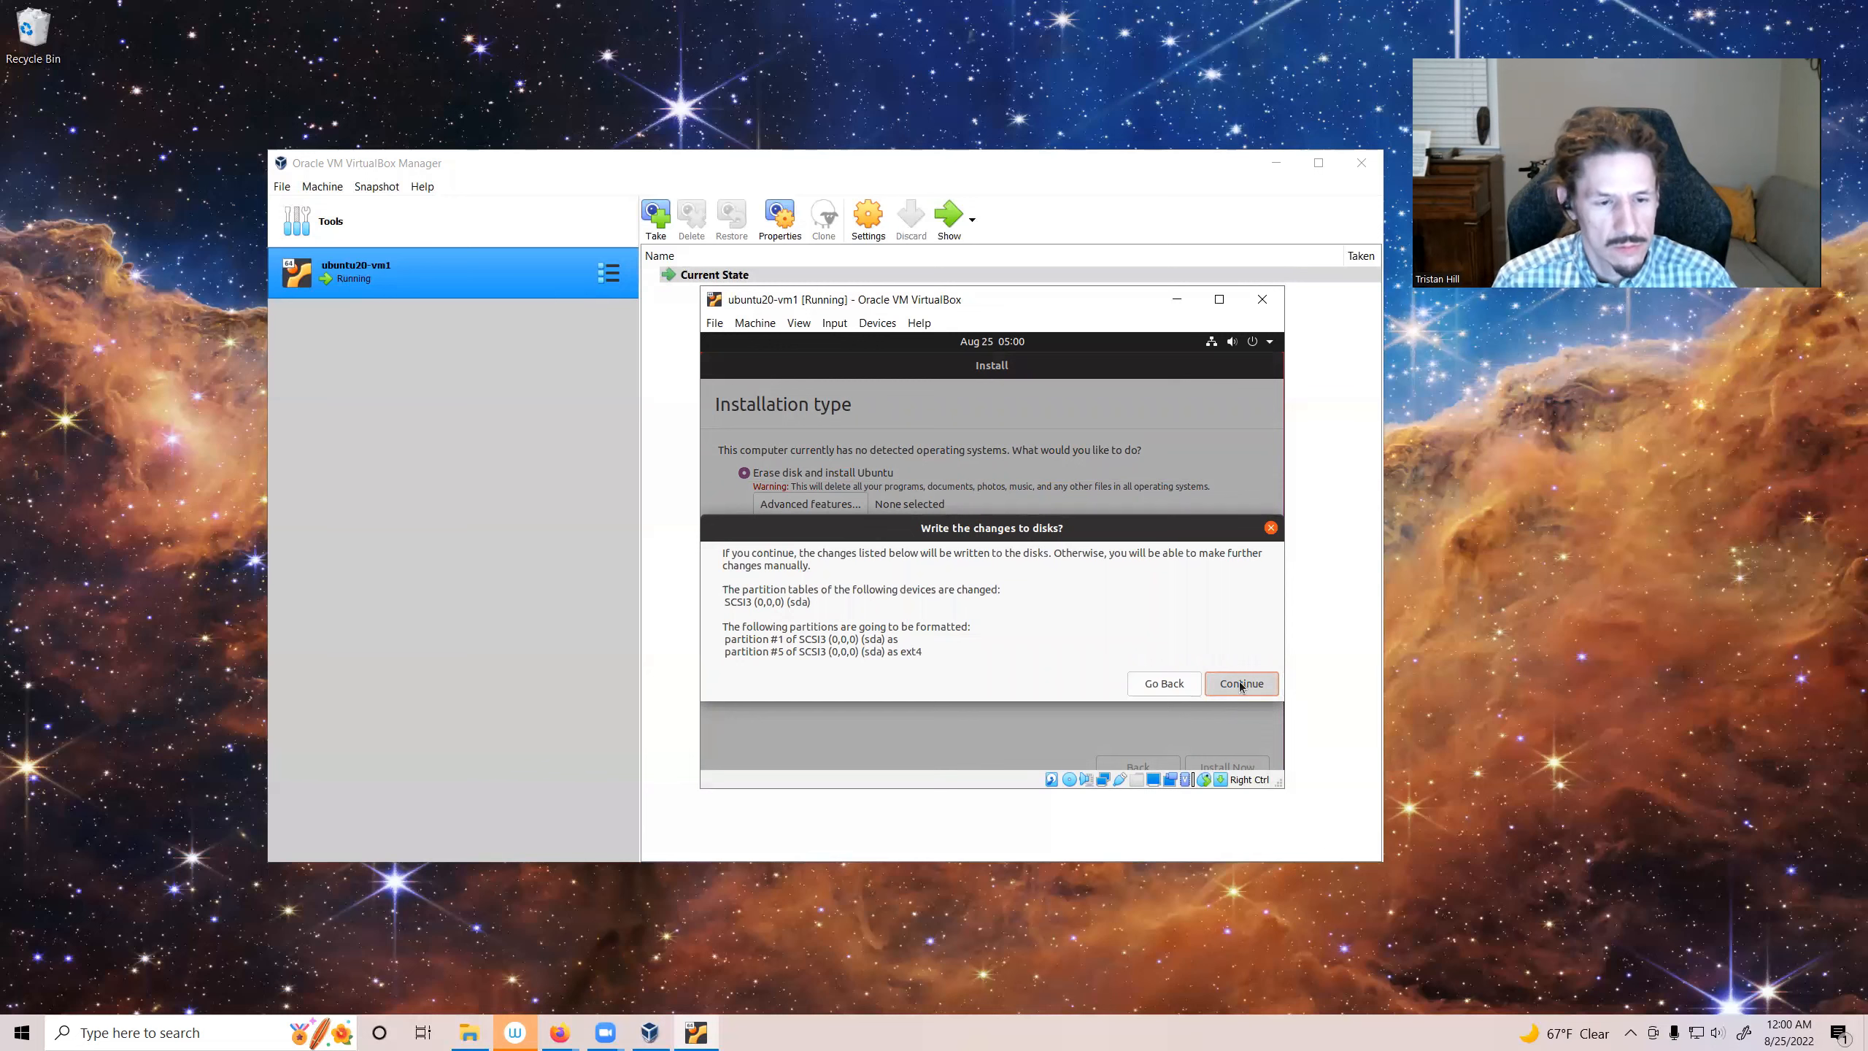
{"action": "left_click", "coordinate": [1240, 684]}
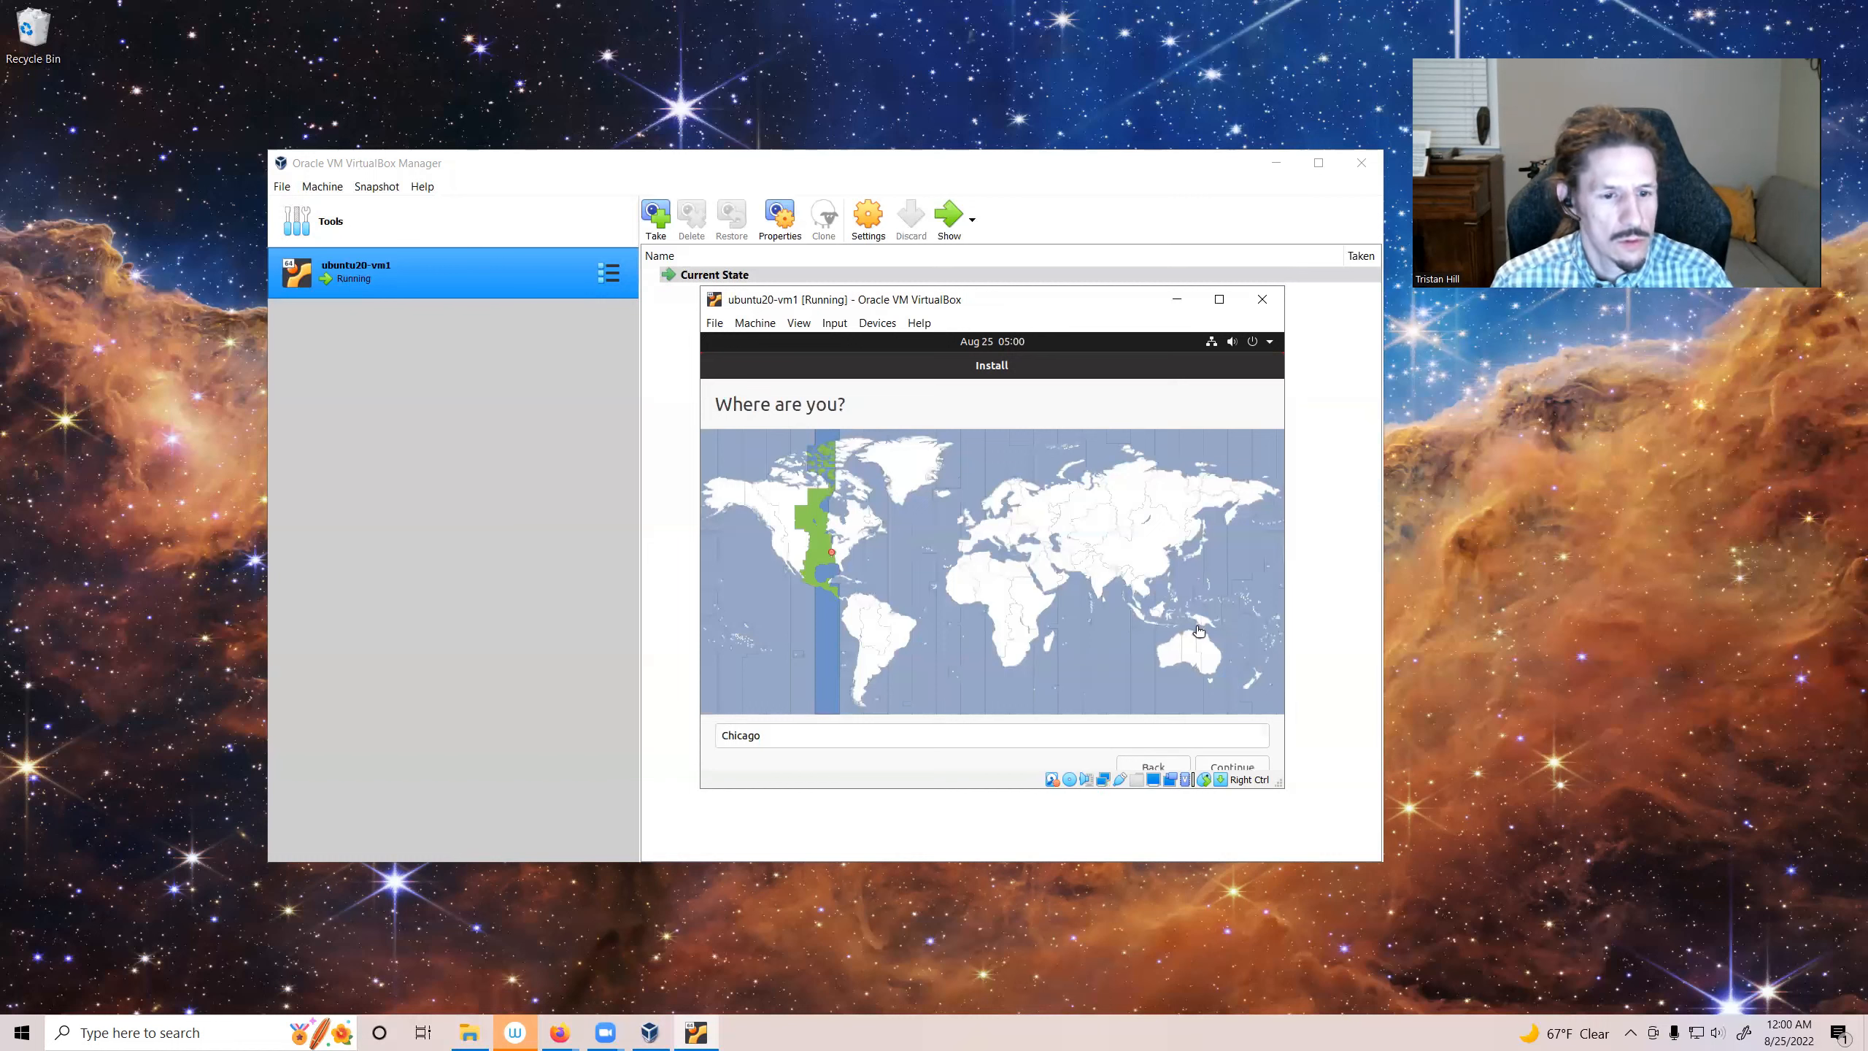
Step: Keep the Chicago location and enter the user's name in the account form
{"action": "left_click", "coordinate": [1230, 768]}
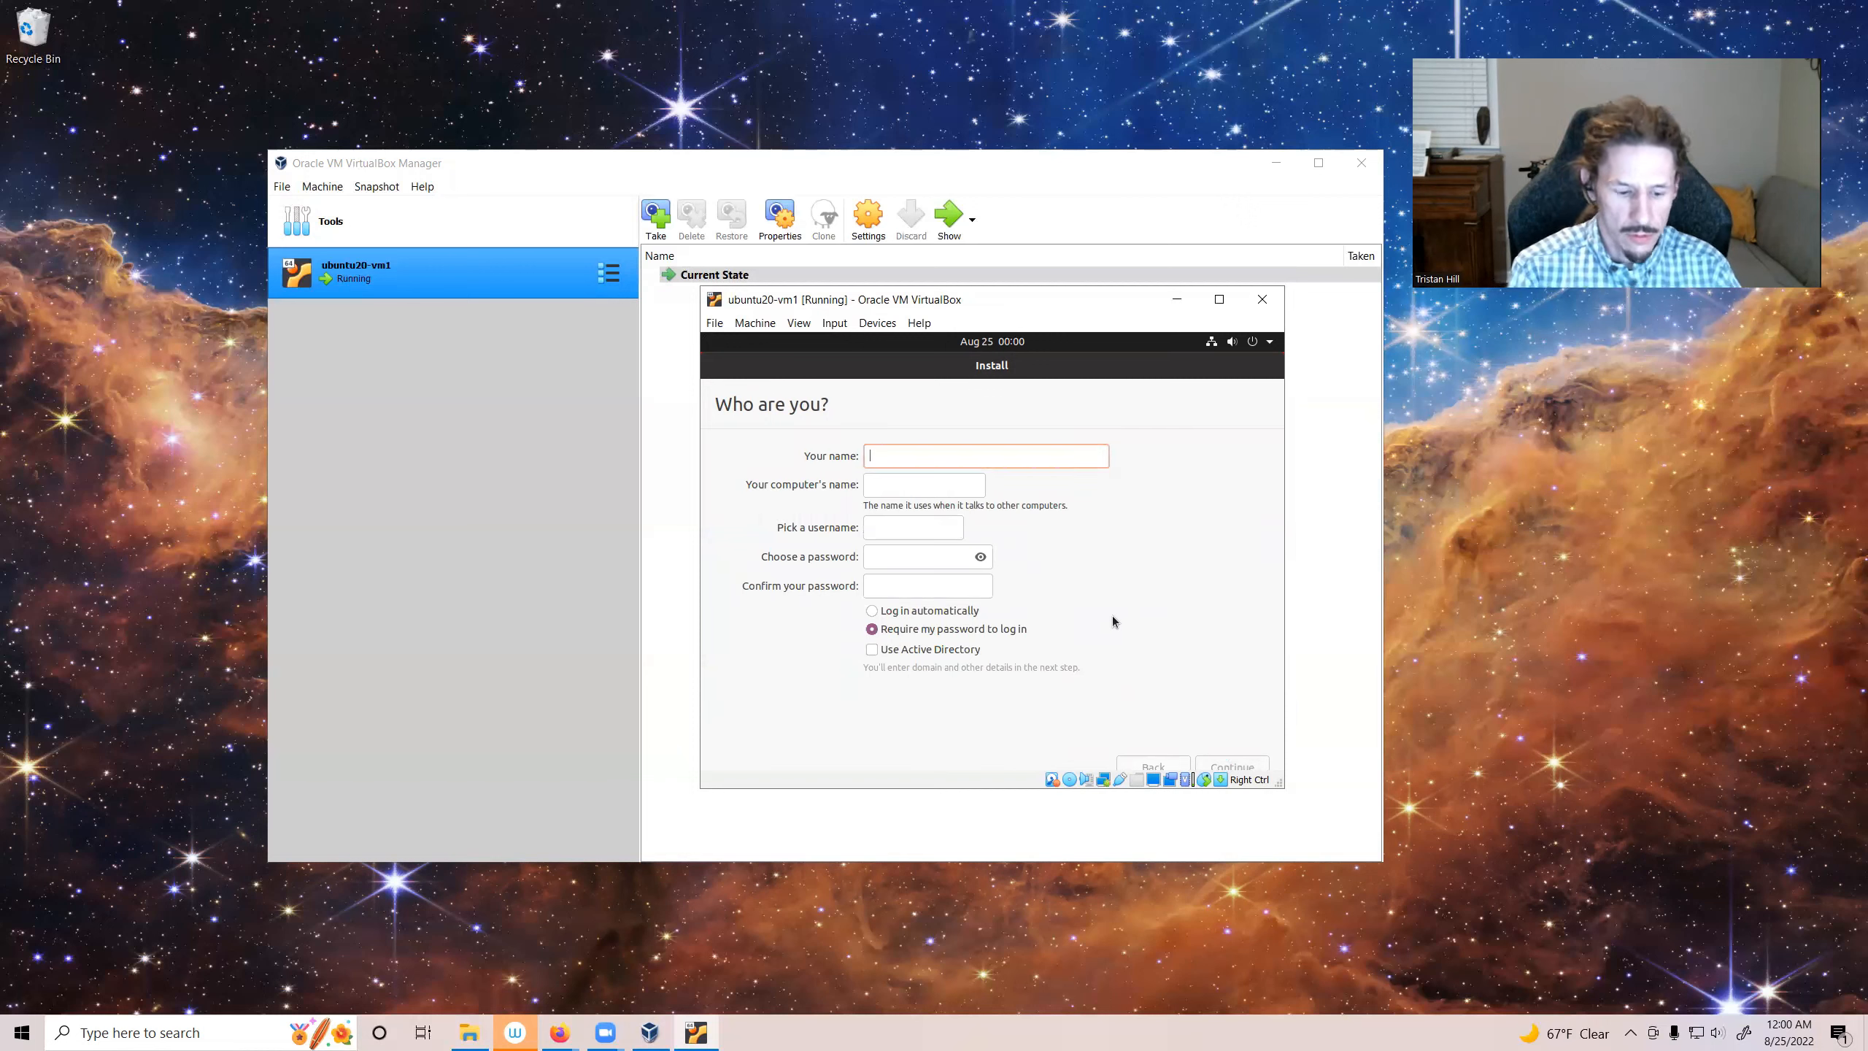
{"action": "type", "text": "thill"}
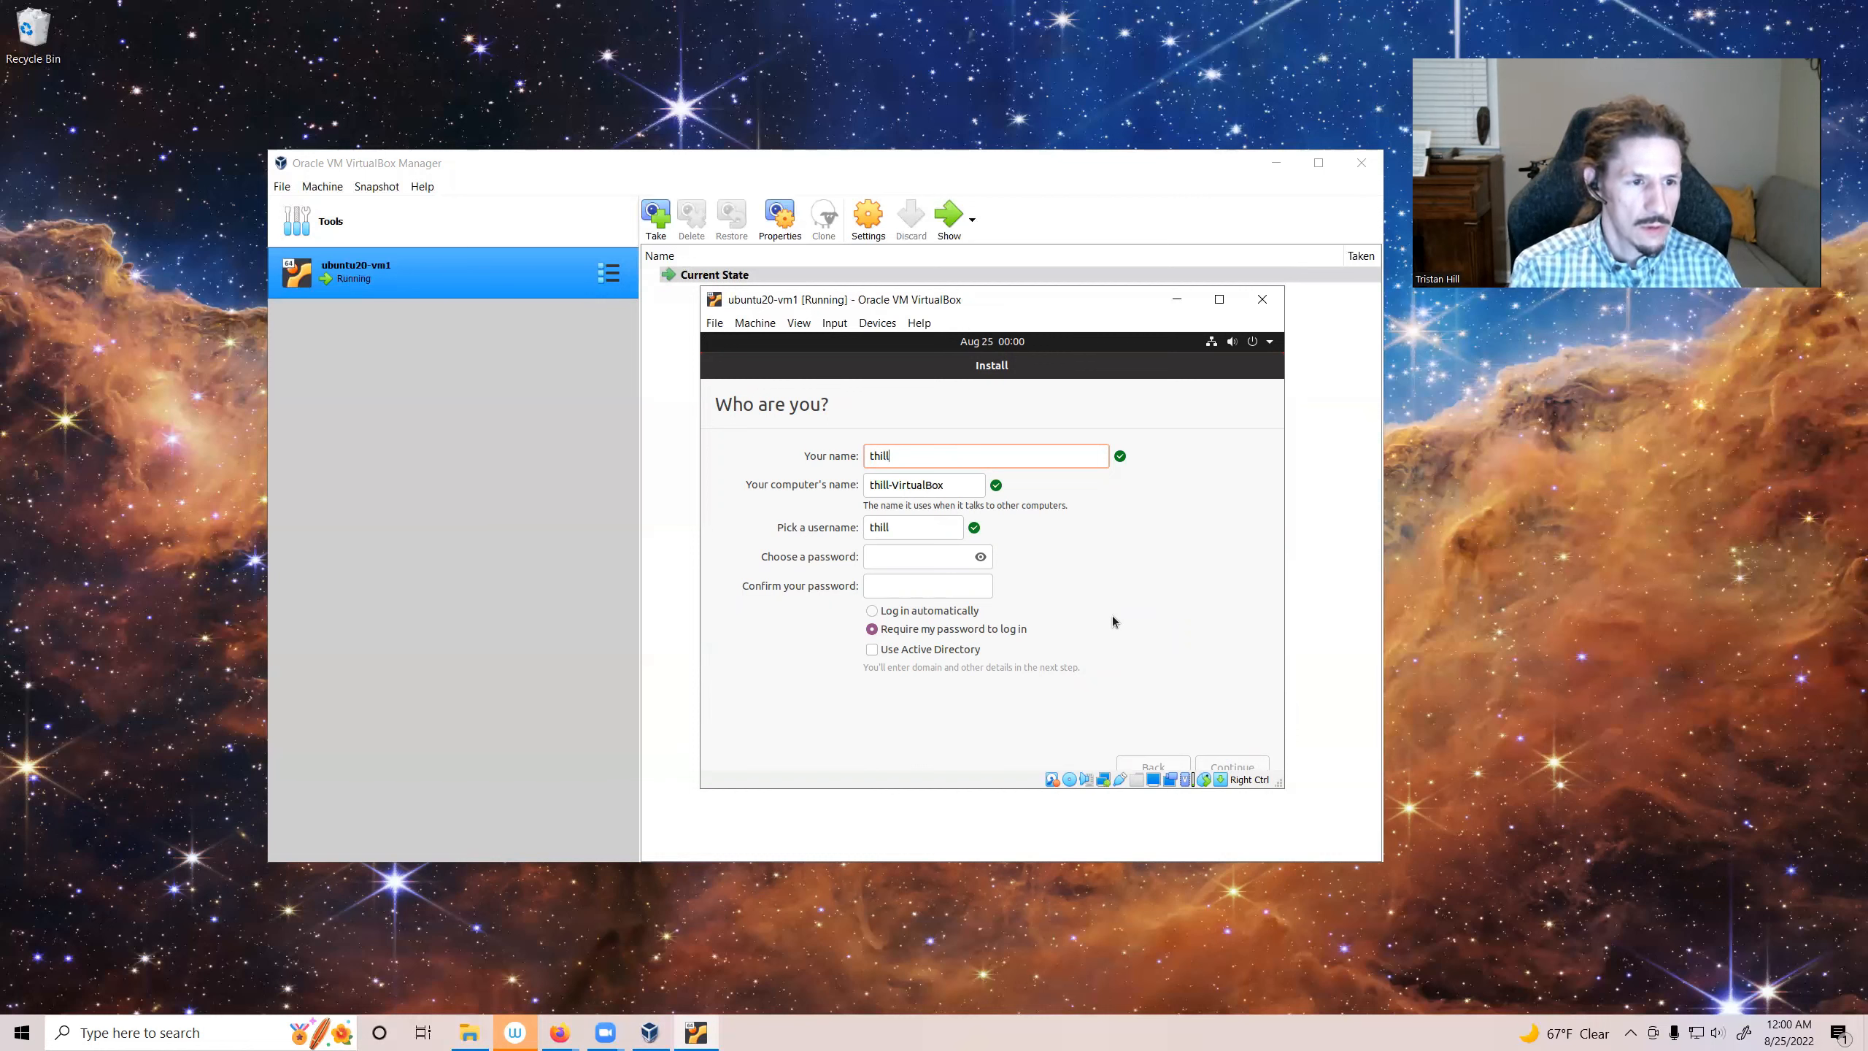
Step: Set the computer's name to ubuntu20-vm1
{"action": "key", "text": "Tab"}
{"action": "type", "text": "th"}
{"action": "key", "text": "BackSpace"}
{"action": "key", "text": "BackSpace"}
{"action": "key", "text": "BackSpace"}
{"action": "type", "text": "ubuntu"}
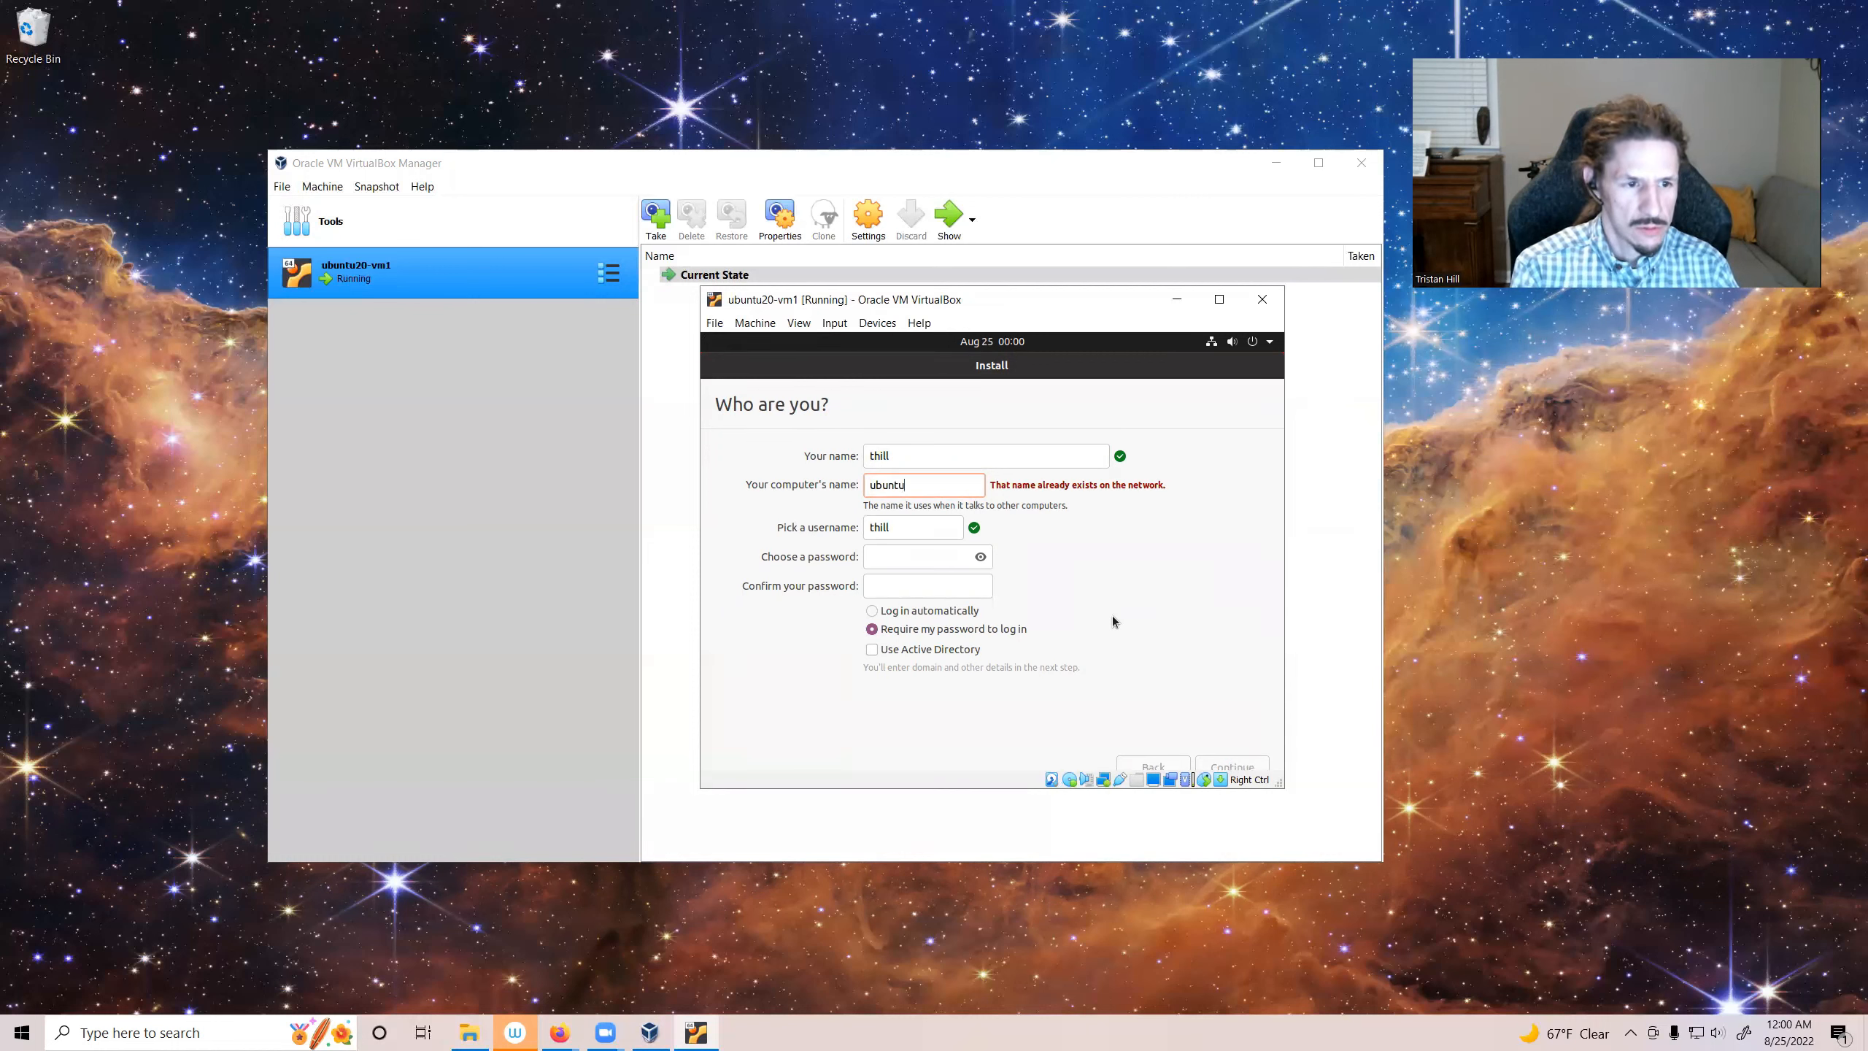
{"action": "type", "text": "20-vm1"}
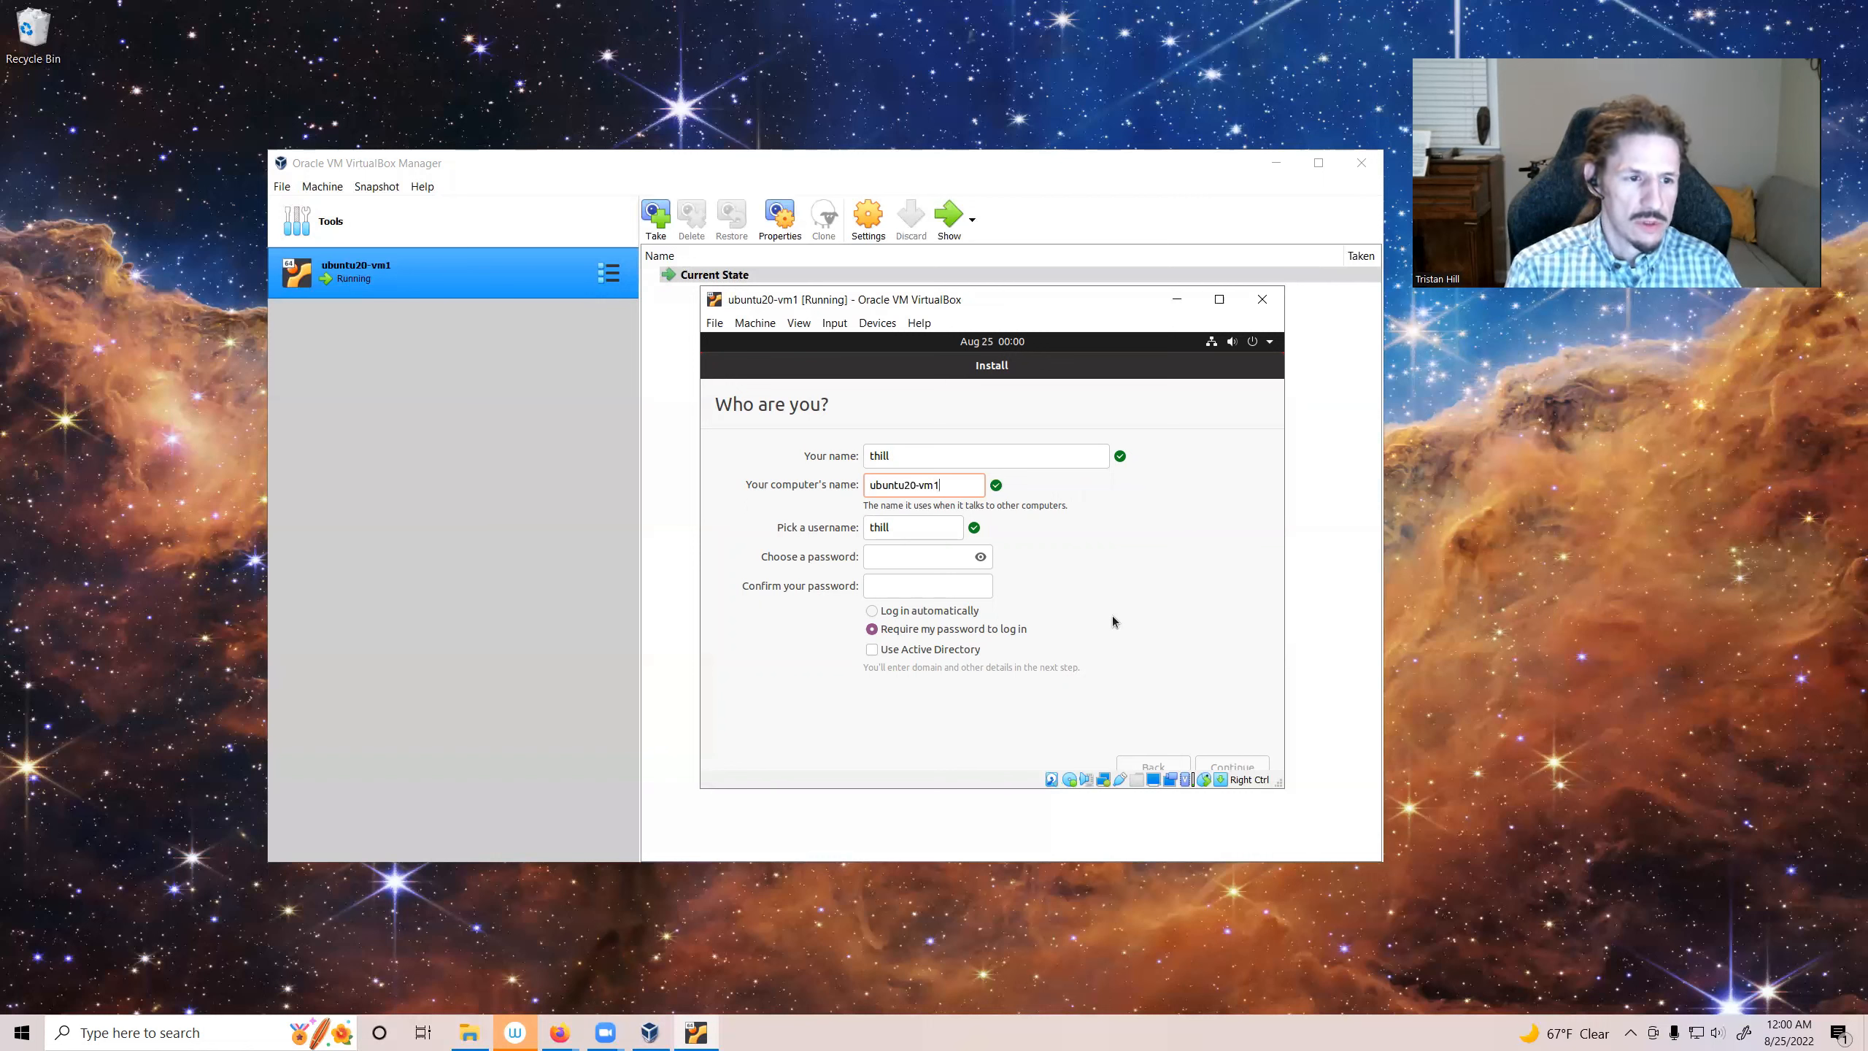
Step: Enter and confirm the account password, then continue the installation
{"action": "key", "text": "Tab"}
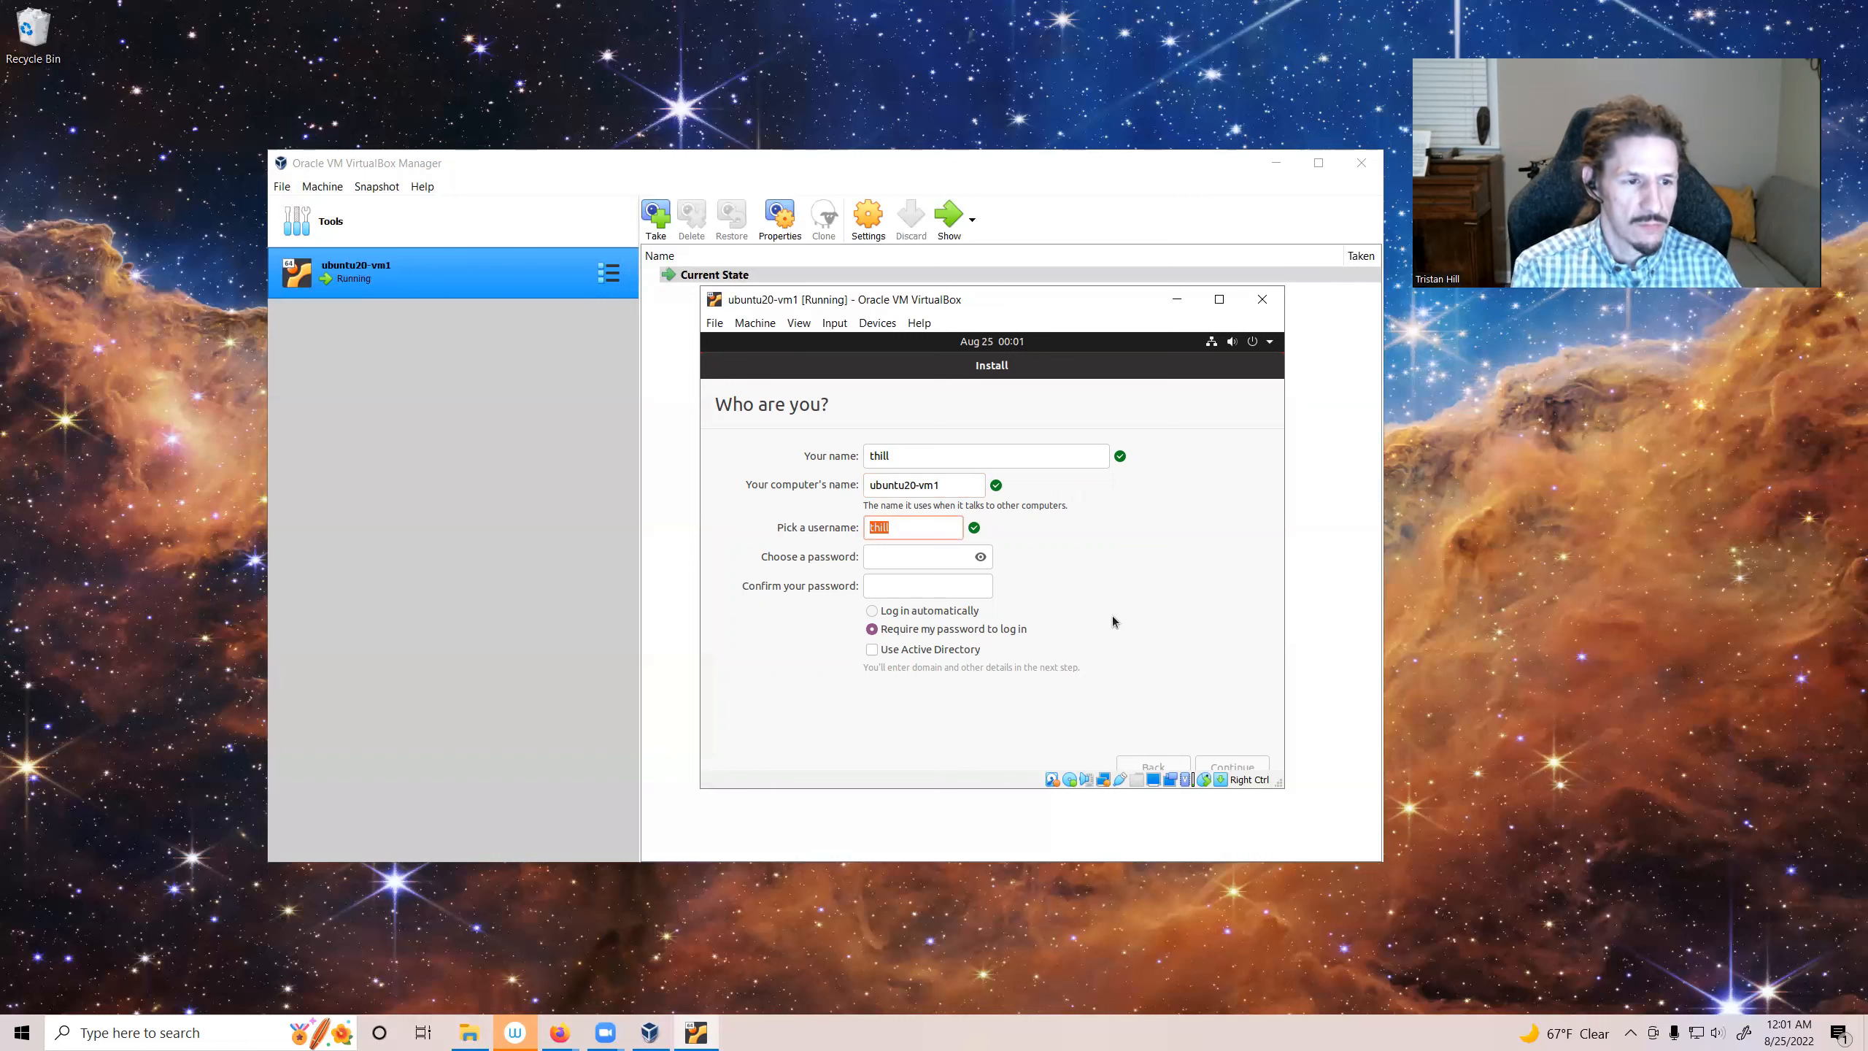
{"action": "key", "text": "Tab"}
{"action": "type", "text": "****************"}
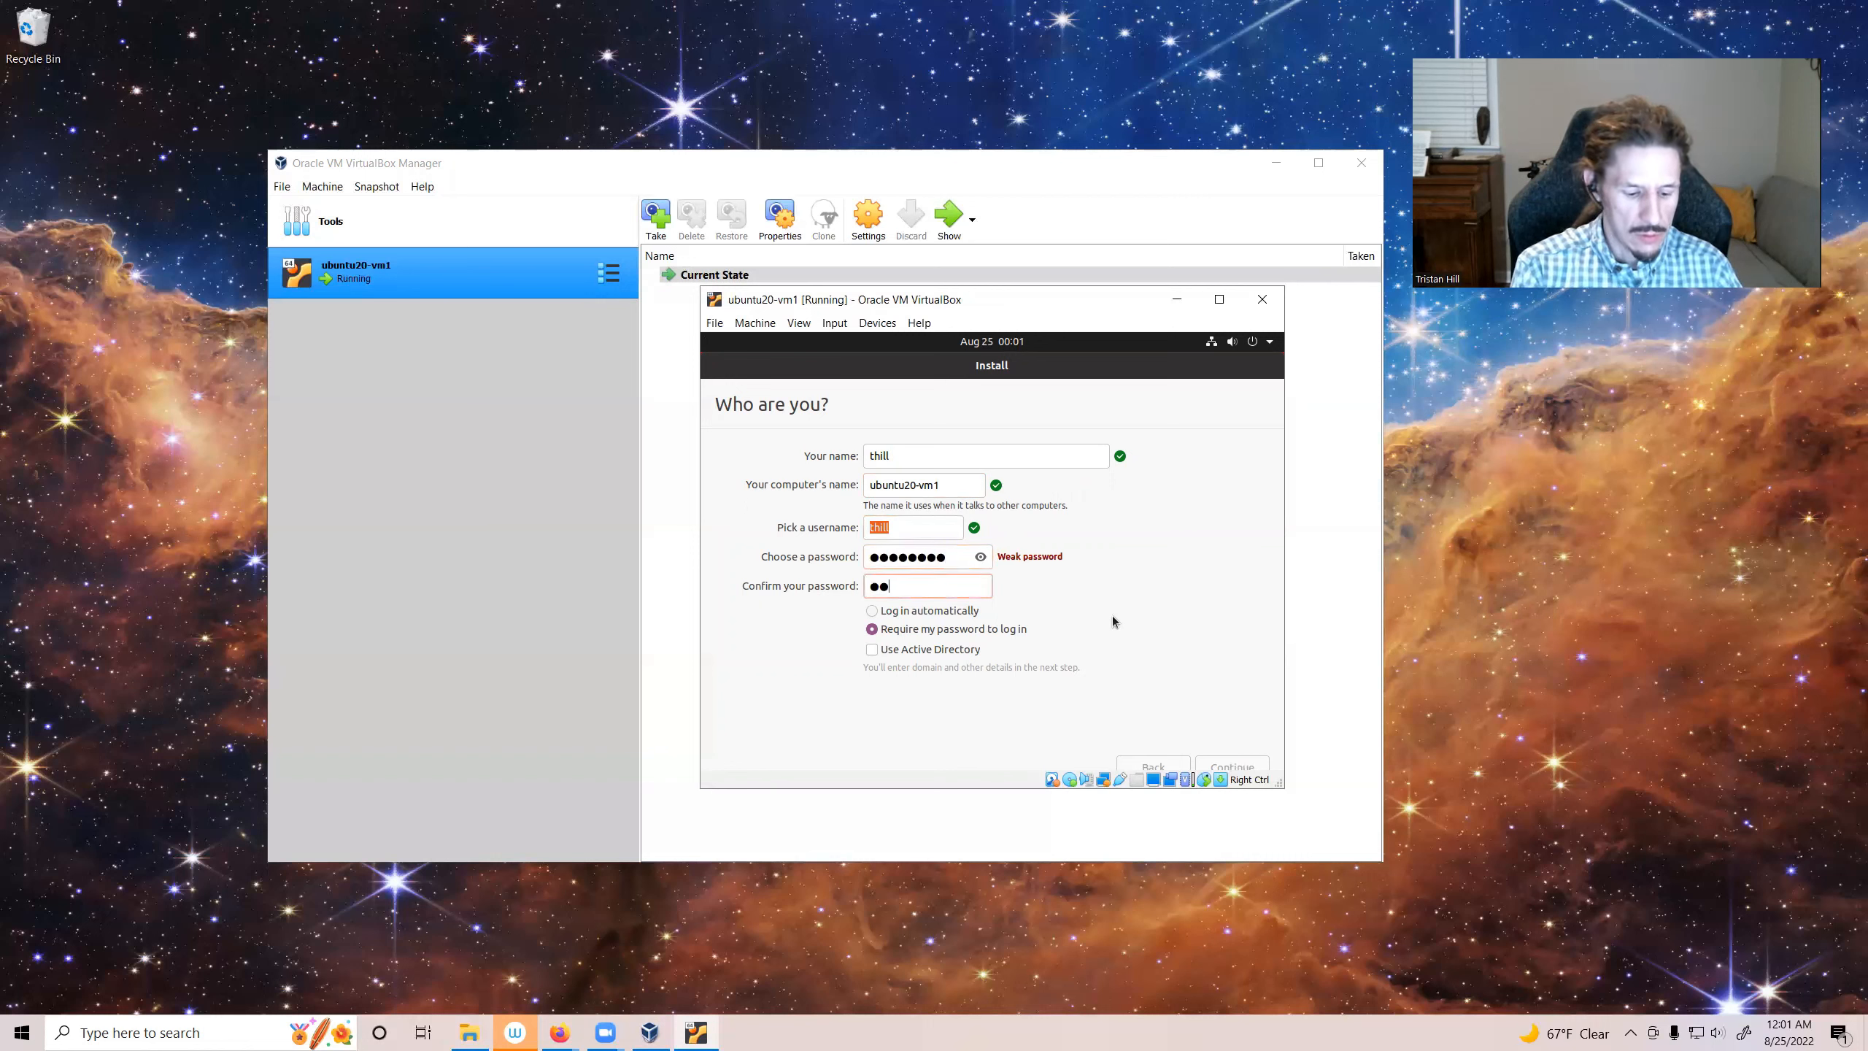
{"action": "key", "text": "BackSpace"}
{"action": "type", "text": "*"}
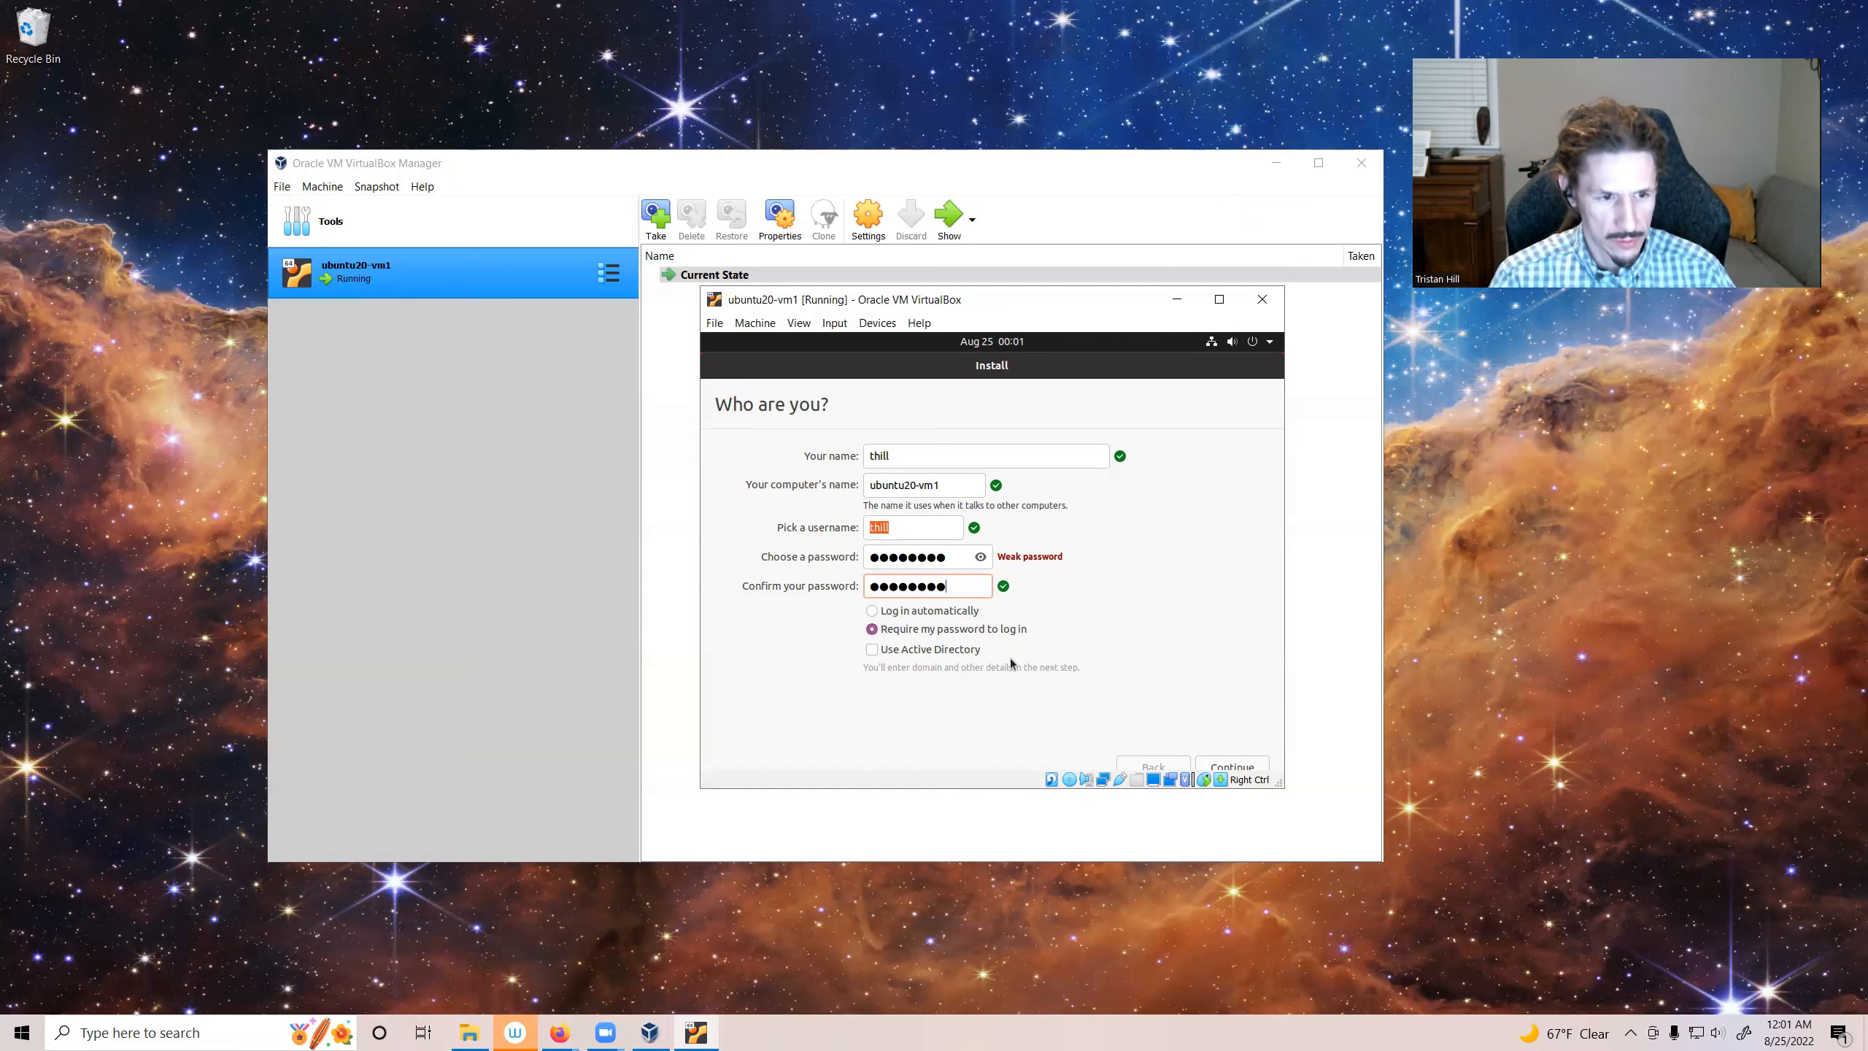
{"action": "left_click", "coordinate": [1232, 766]}
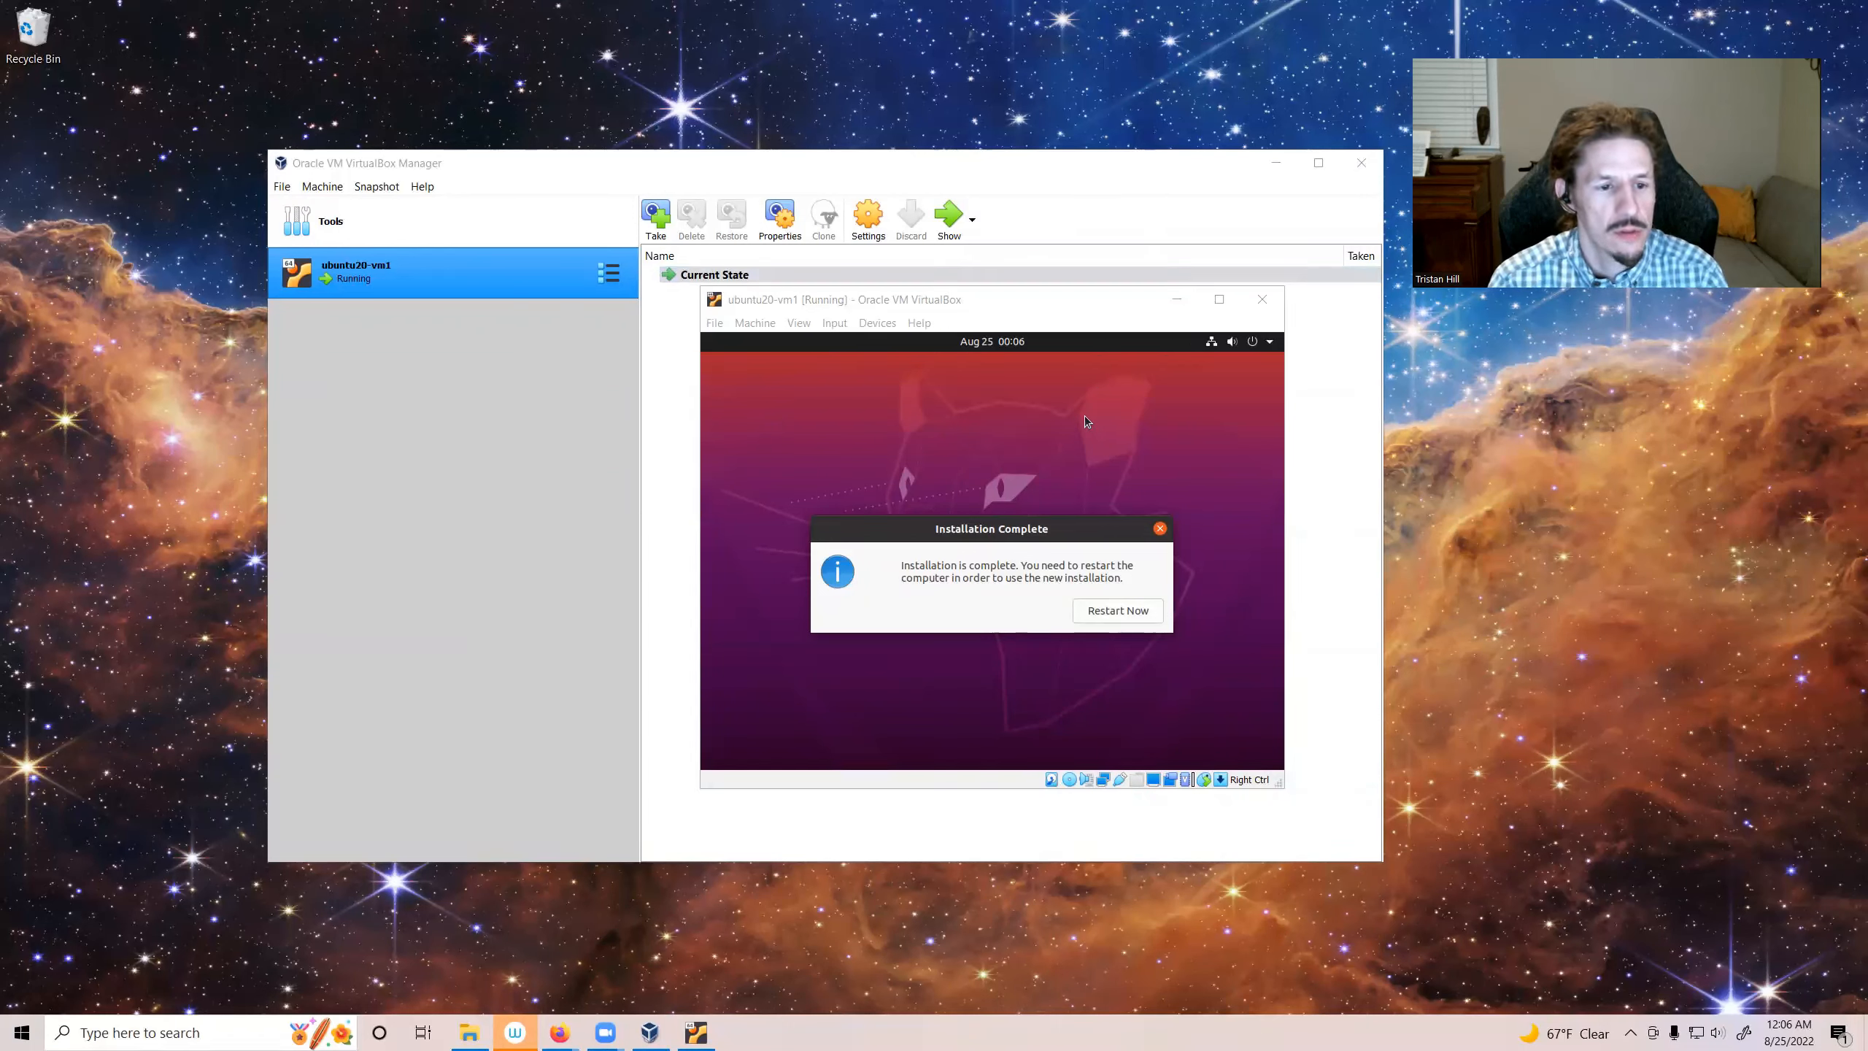
Step: Restart the VM after installation, confirm removal of the installation medium, and dismiss the mouse integration notice
{"action": "left_click", "coordinate": [1116, 615]}
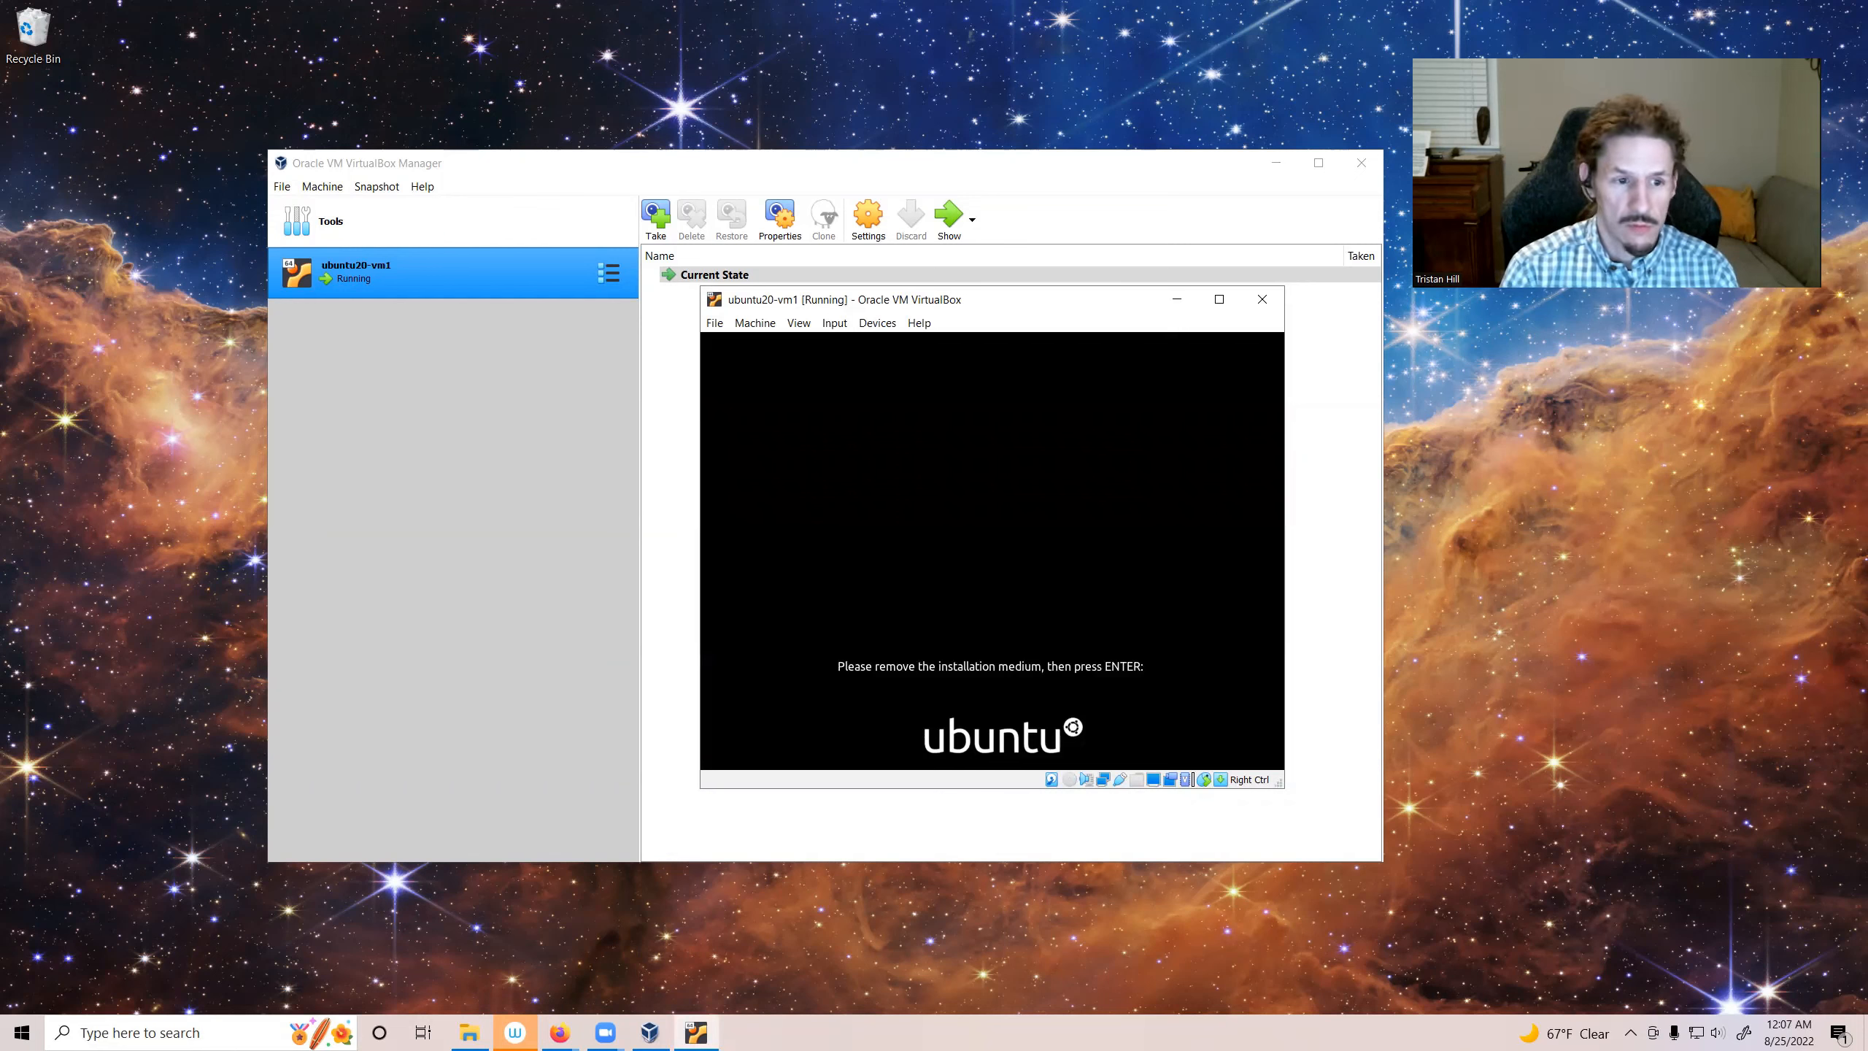
{"action": "key", "text": "Return"}
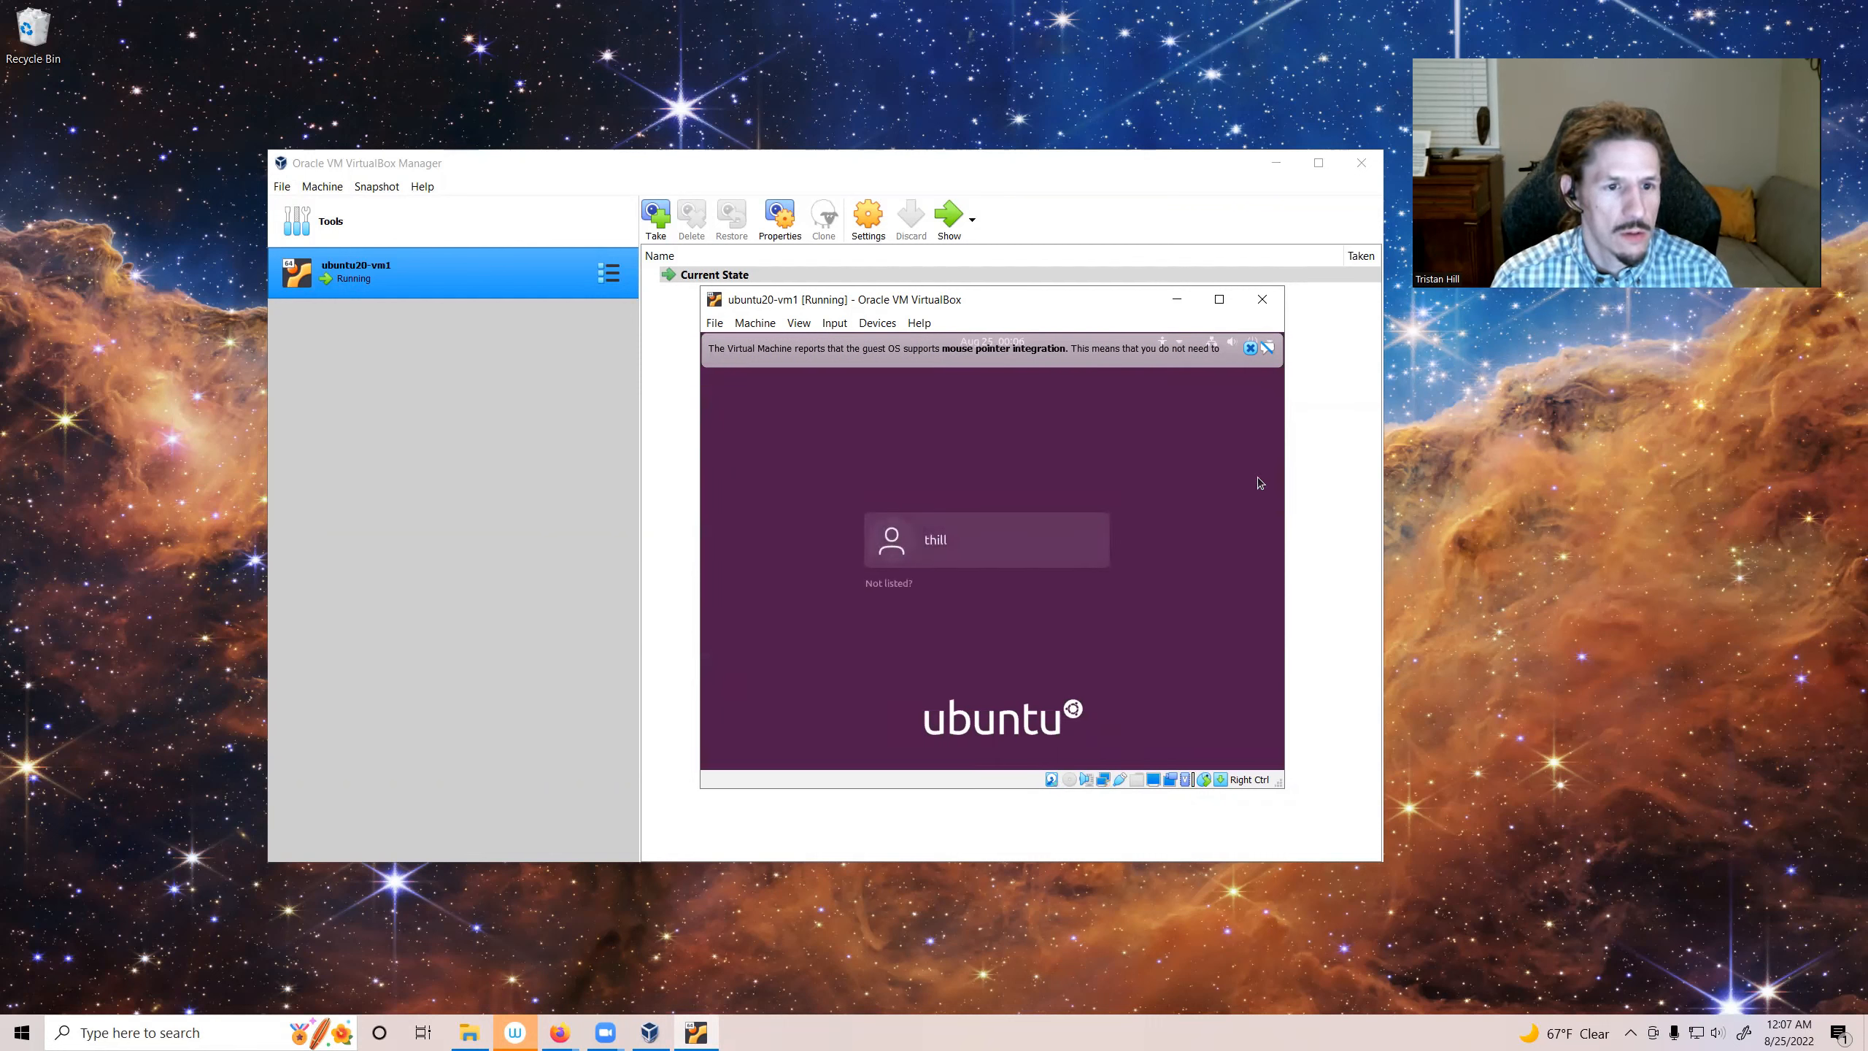
{"action": "left_click", "coordinate": [1250, 349]}
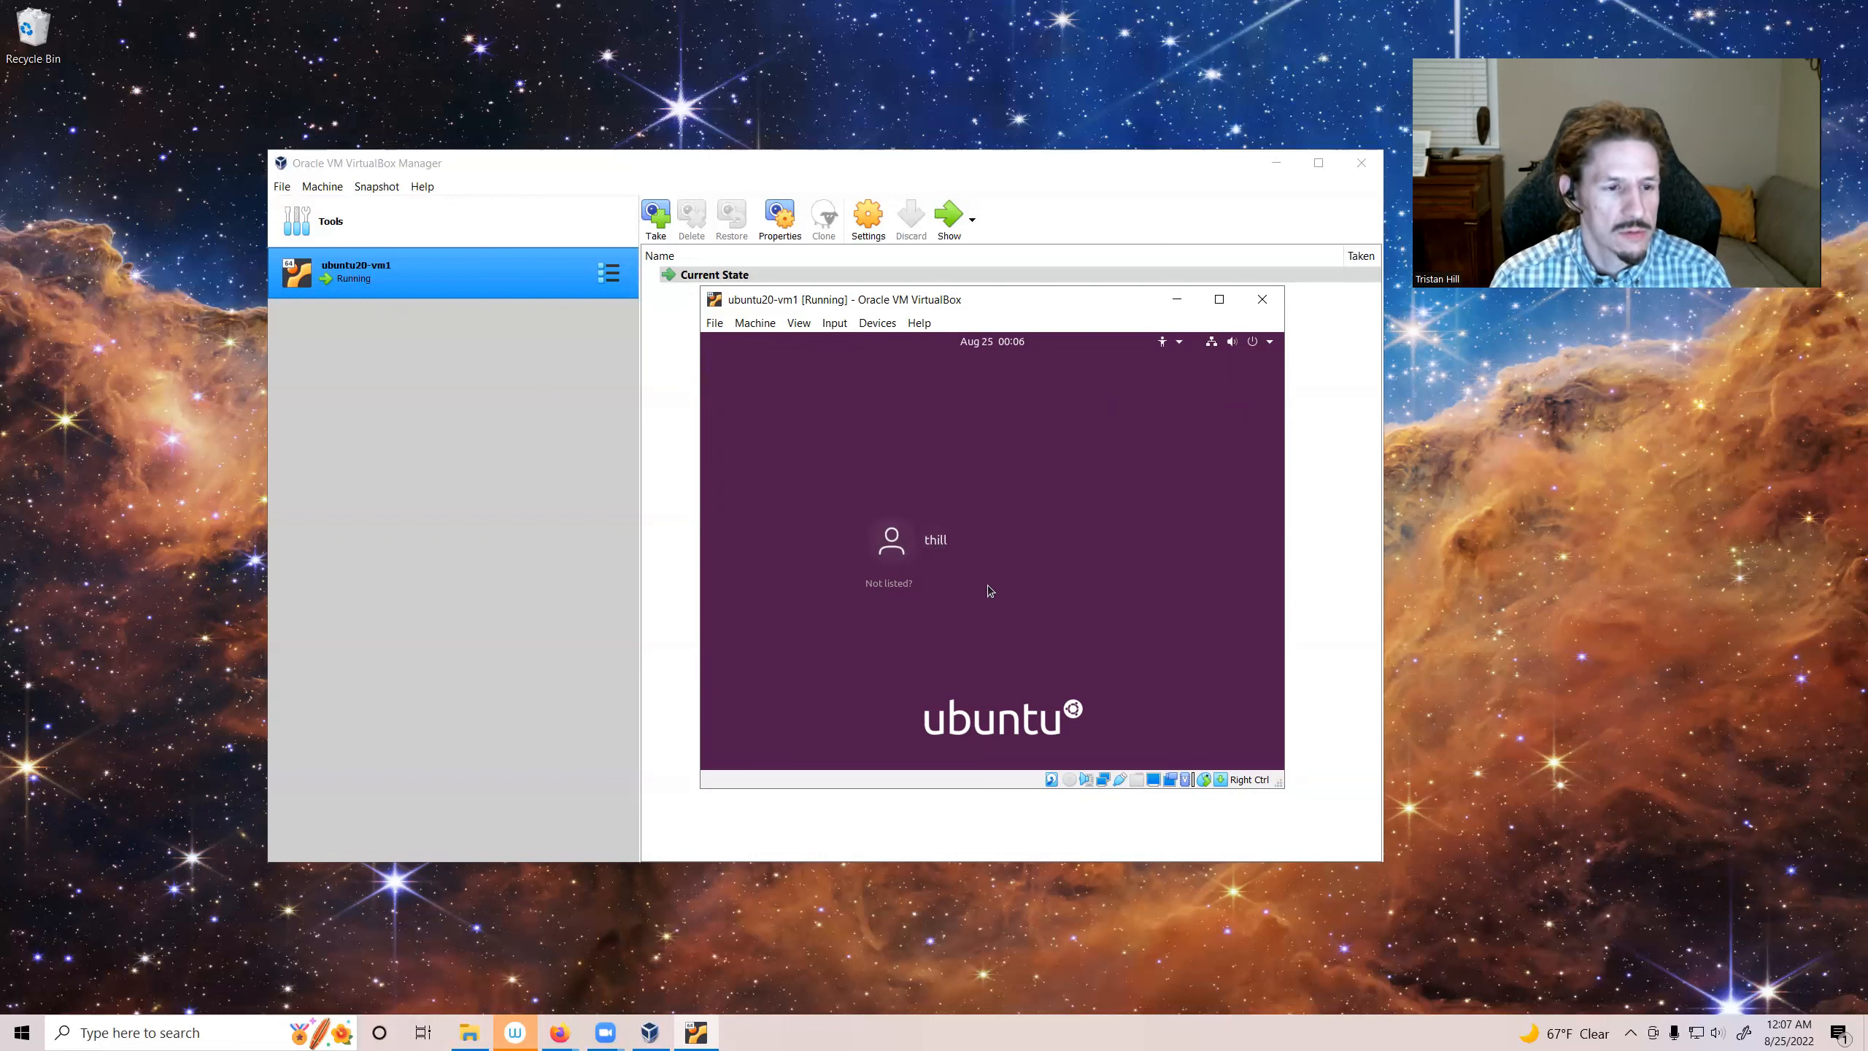
Step: Log in to the Ubuntu account with its password
{"action": "left_click", "coordinate": [978, 549]}
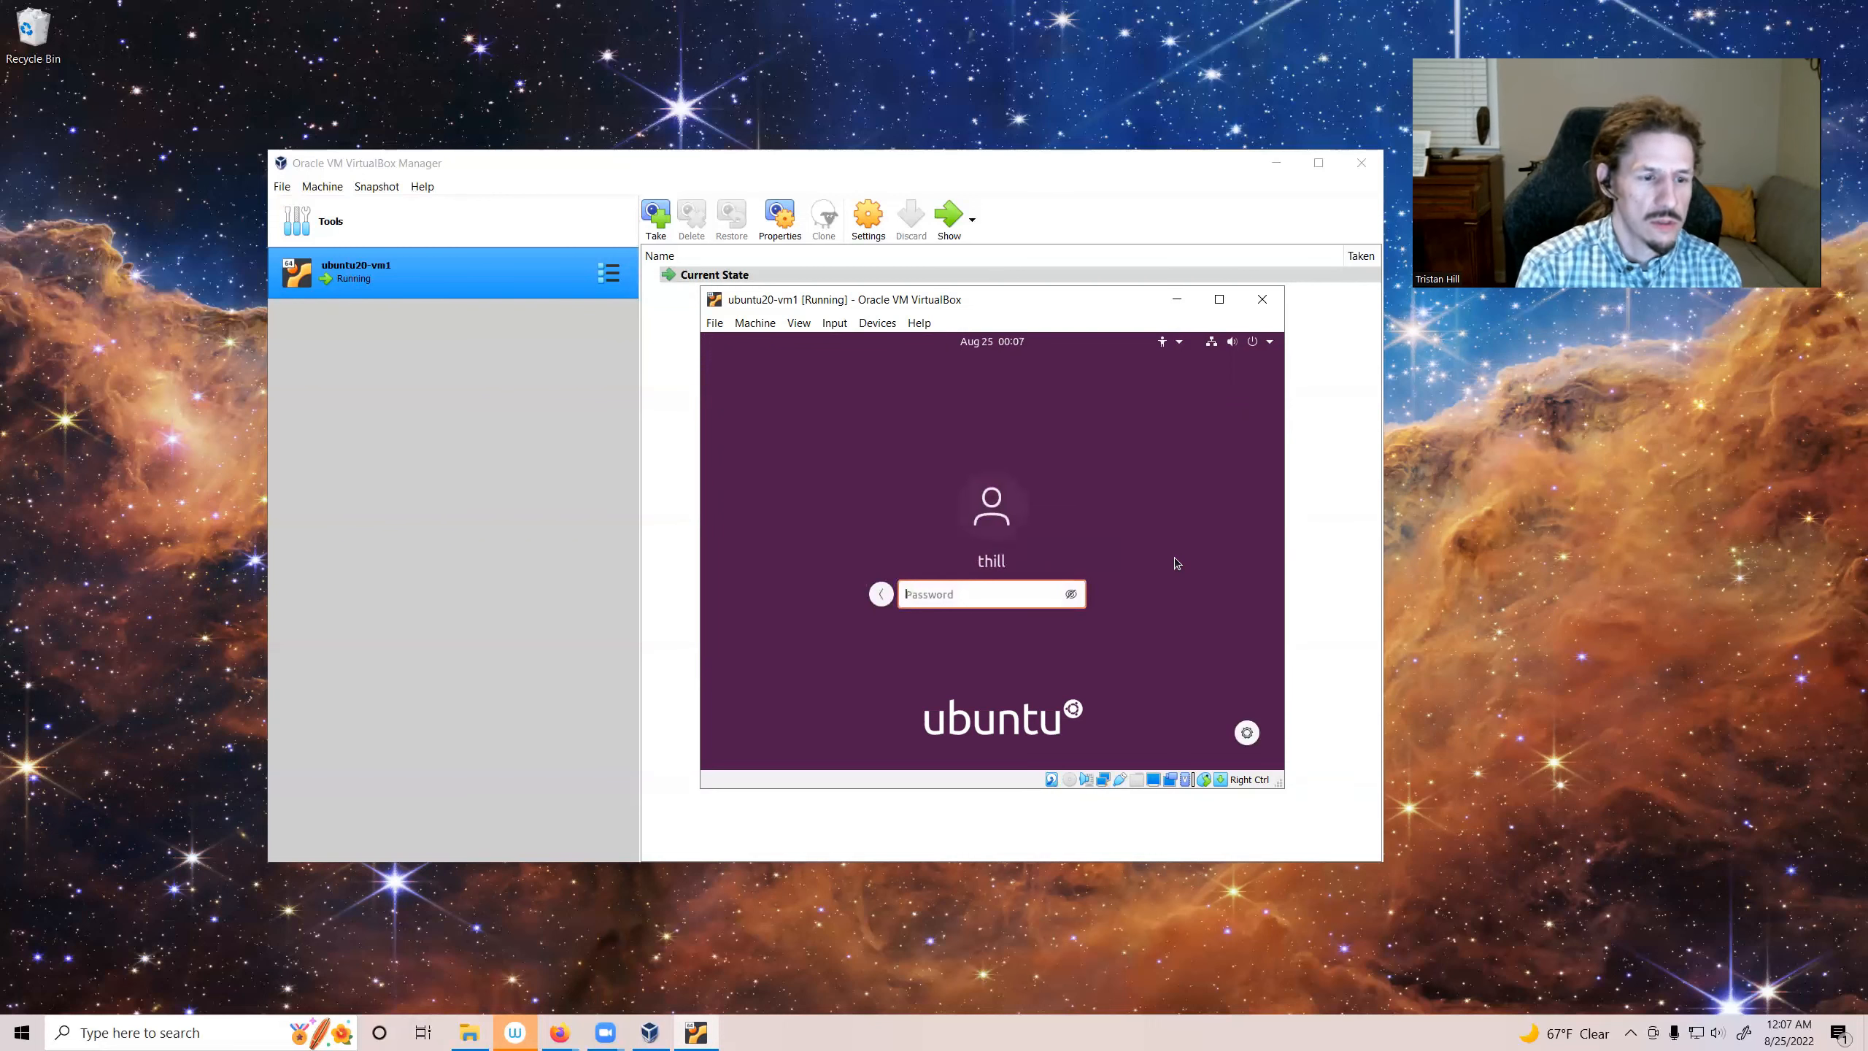
{"action": "type", "text": "password"}
{"action": "key", "text": "Return"}
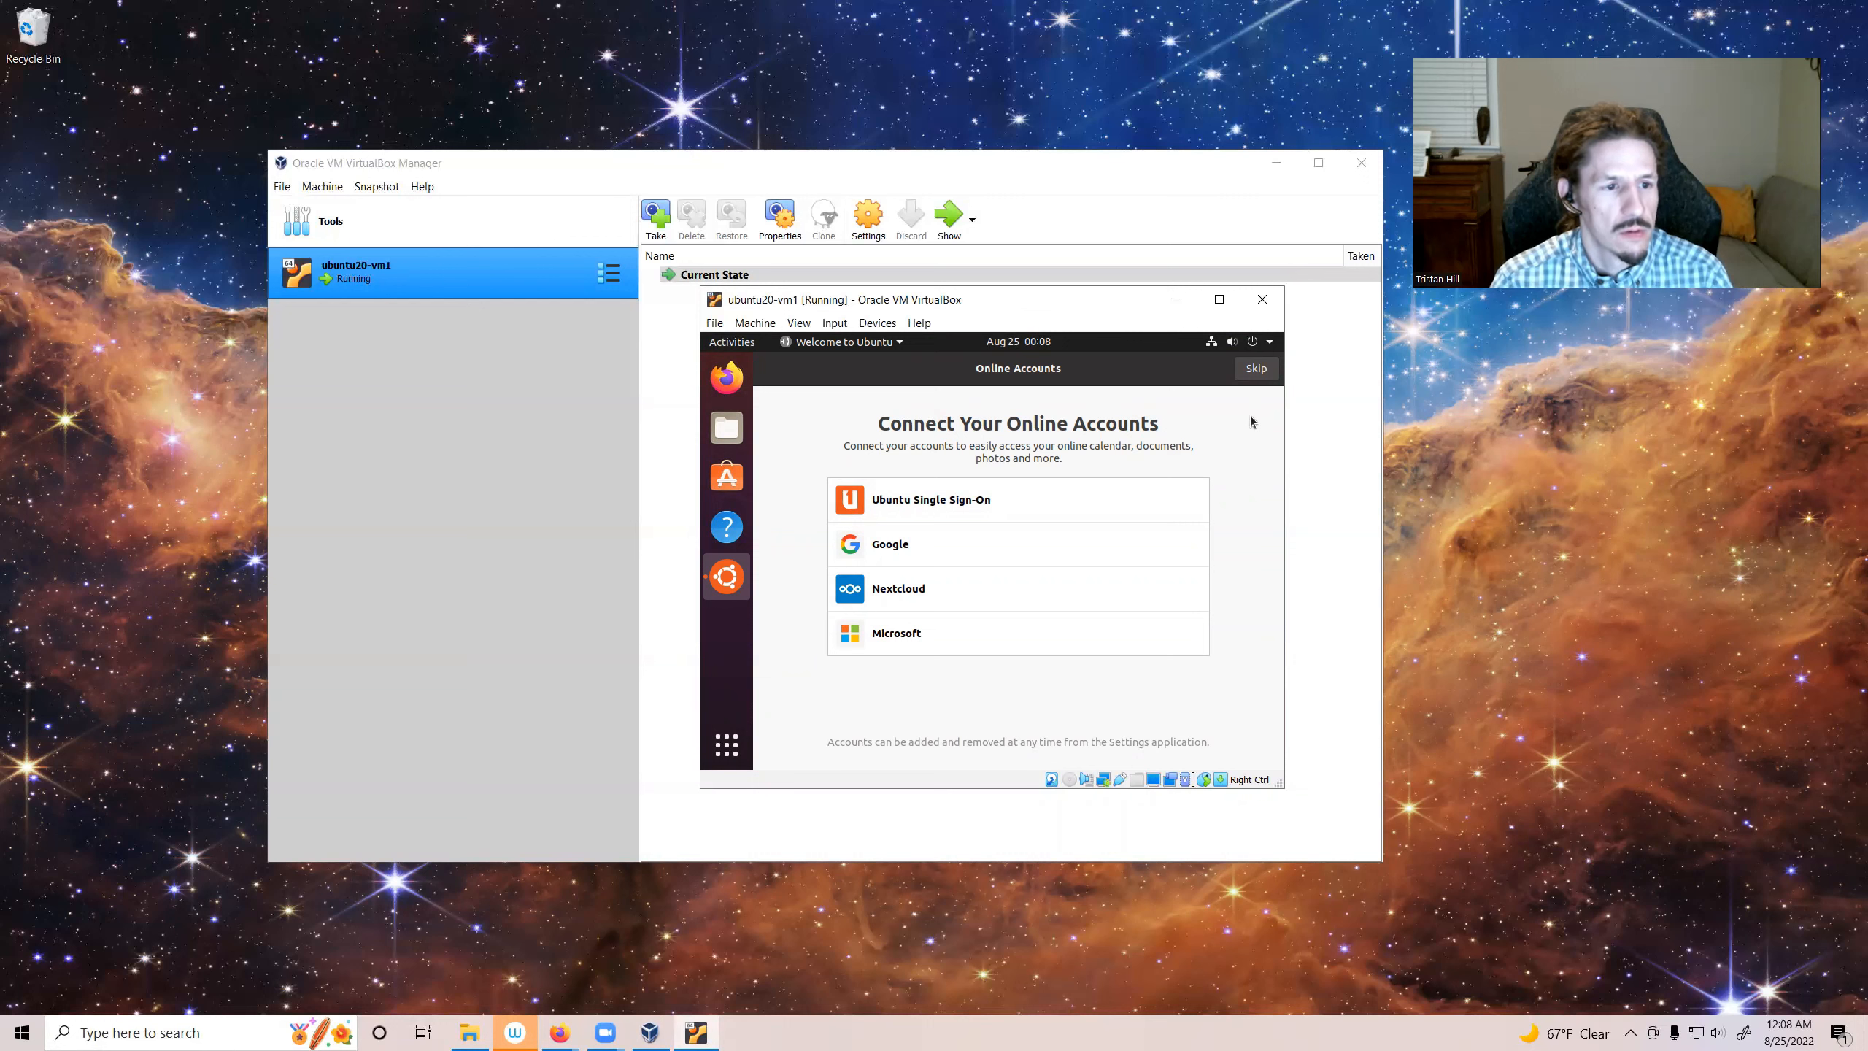
Step: Skip online accounts and step through the Livepatch, Help improve Ubuntu and Privacy welcome pages with default choices
{"action": "left_click", "coordinate": [1260, 374]}
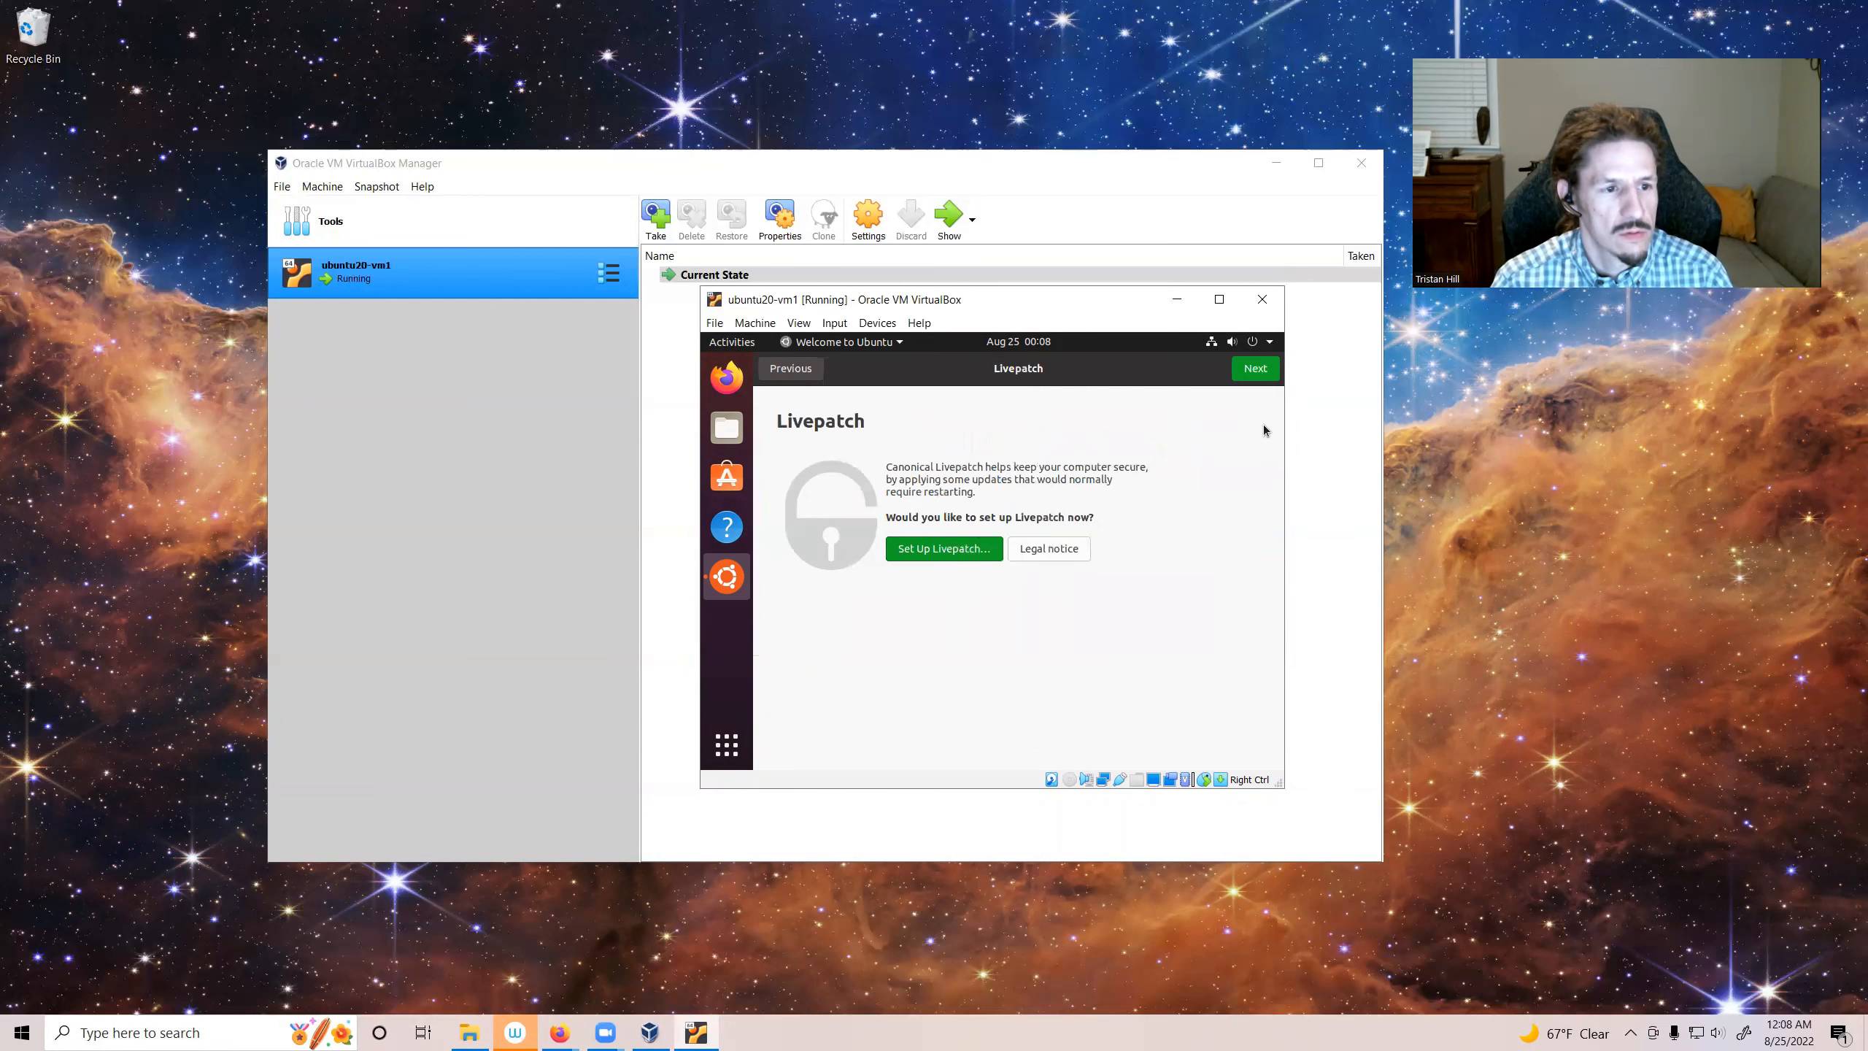
{"action": "left_click", "coordinate": [1255, 377]}
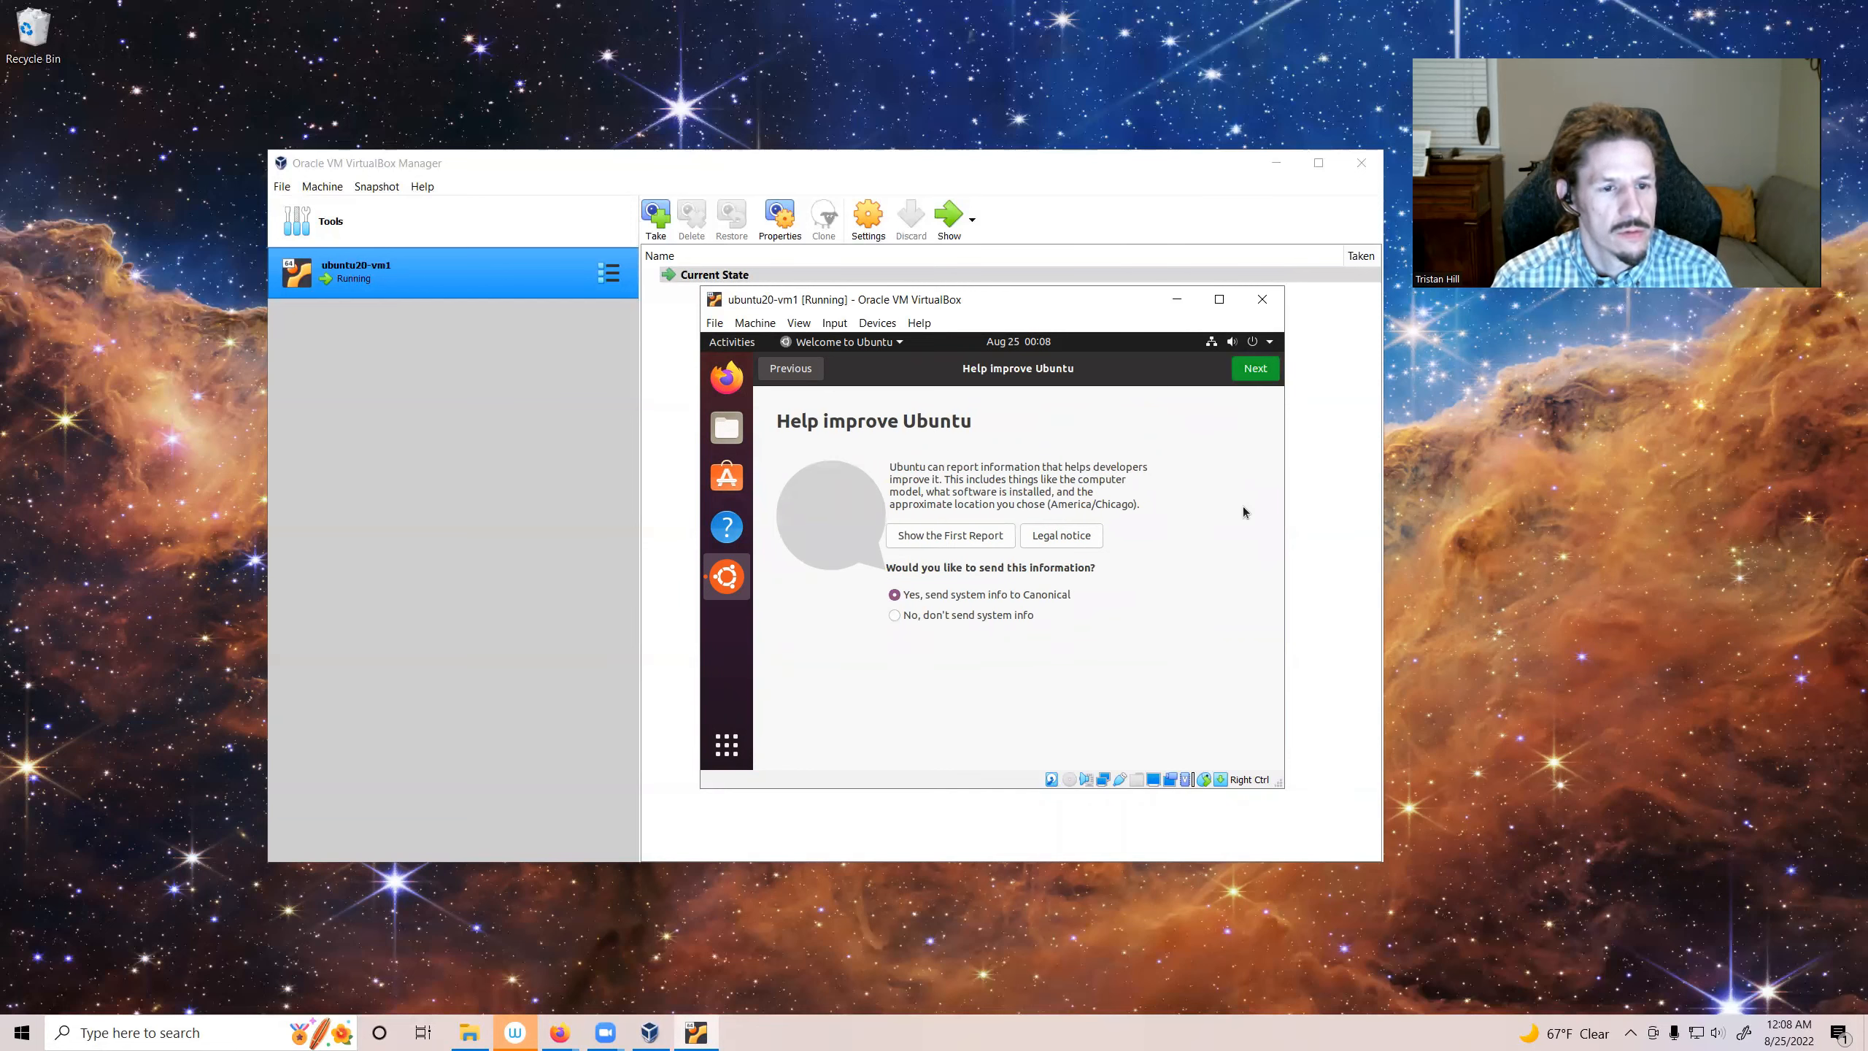
{"action": "left_click", "coordinate": [1270, 379]}
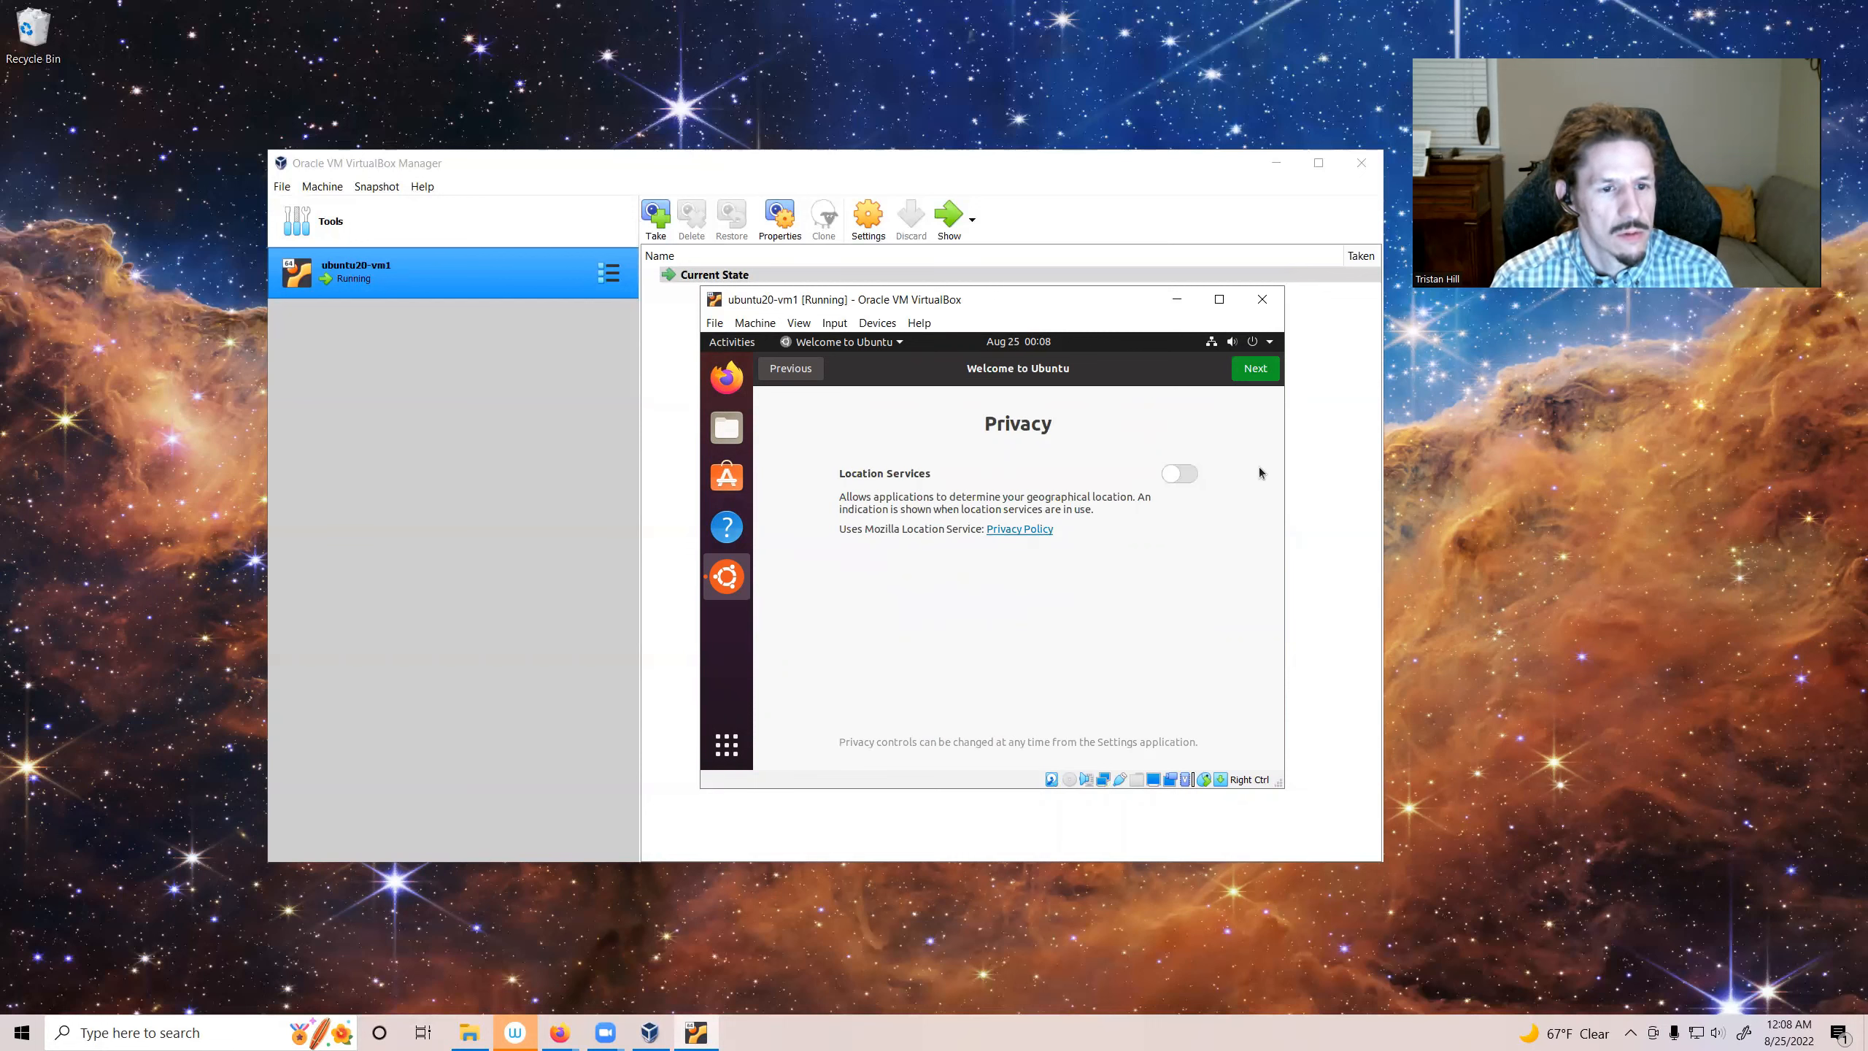
{"action": "left_click", "coordinate": [1254, 378]}
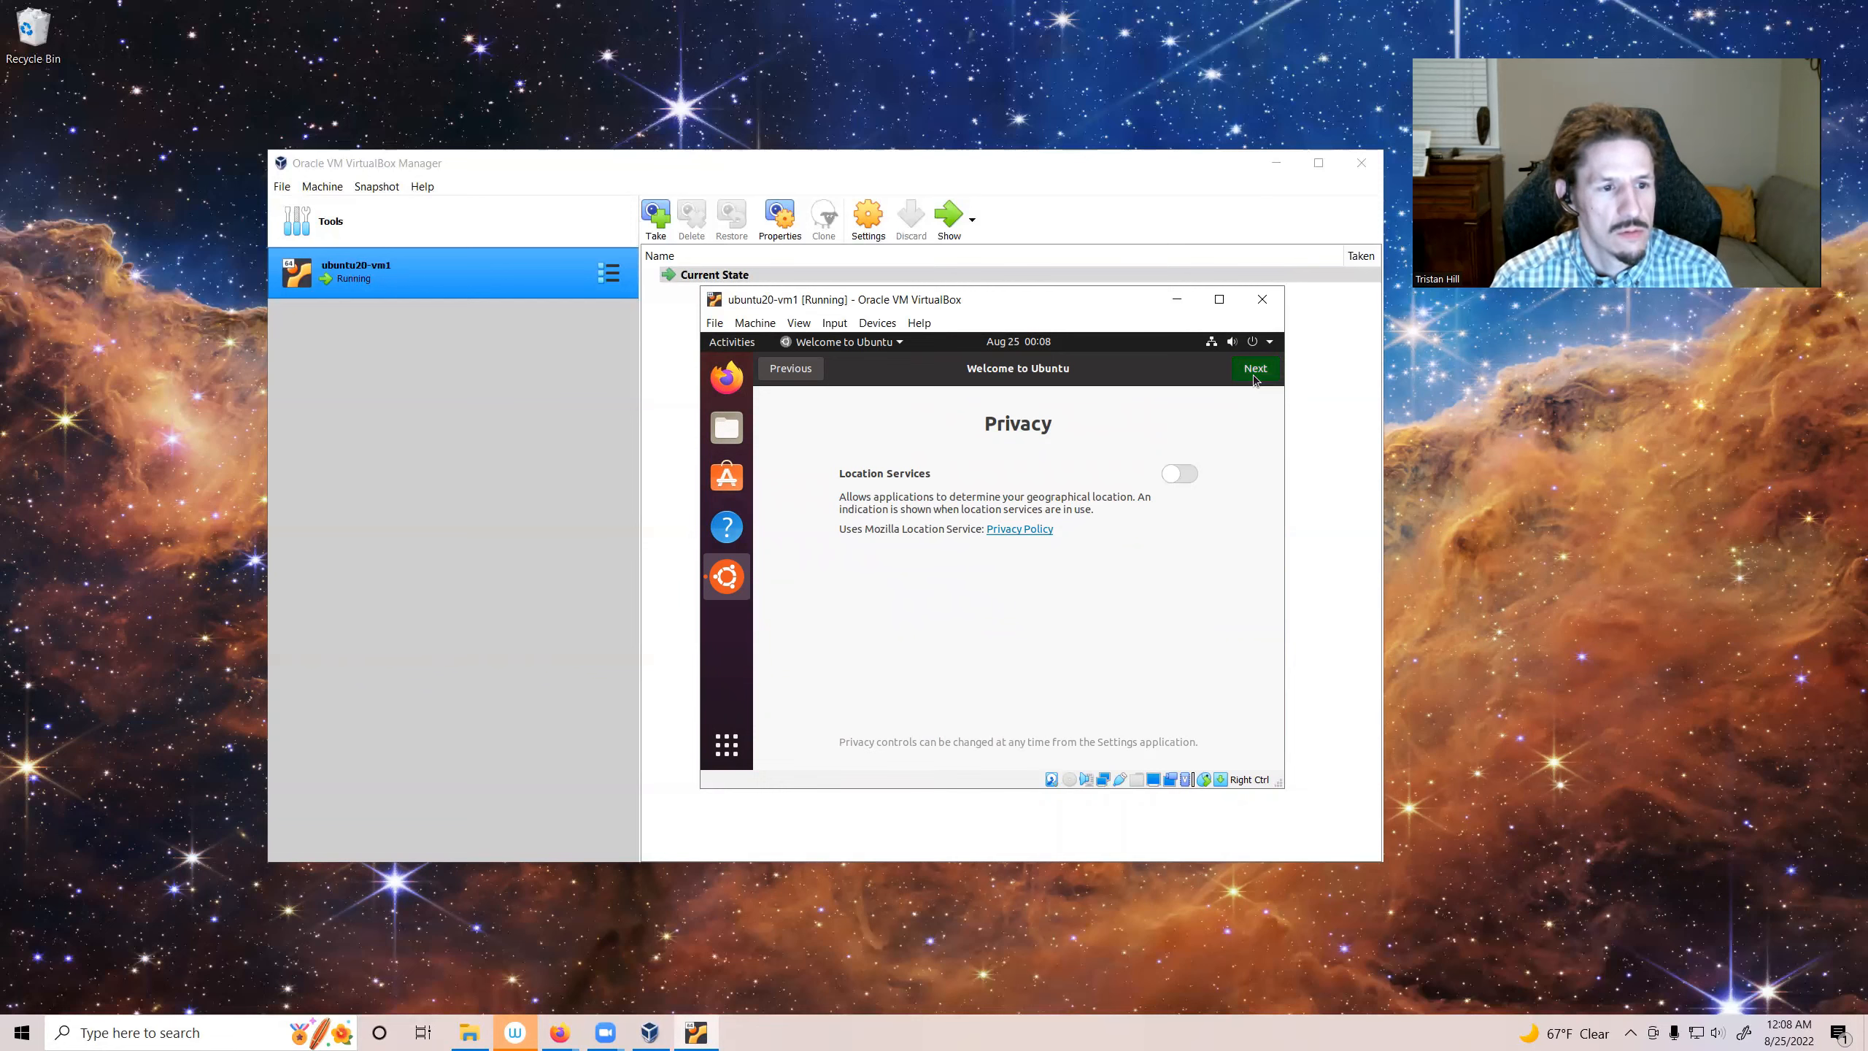
{"action": "left_click", "coordinate": [1265, 372]}
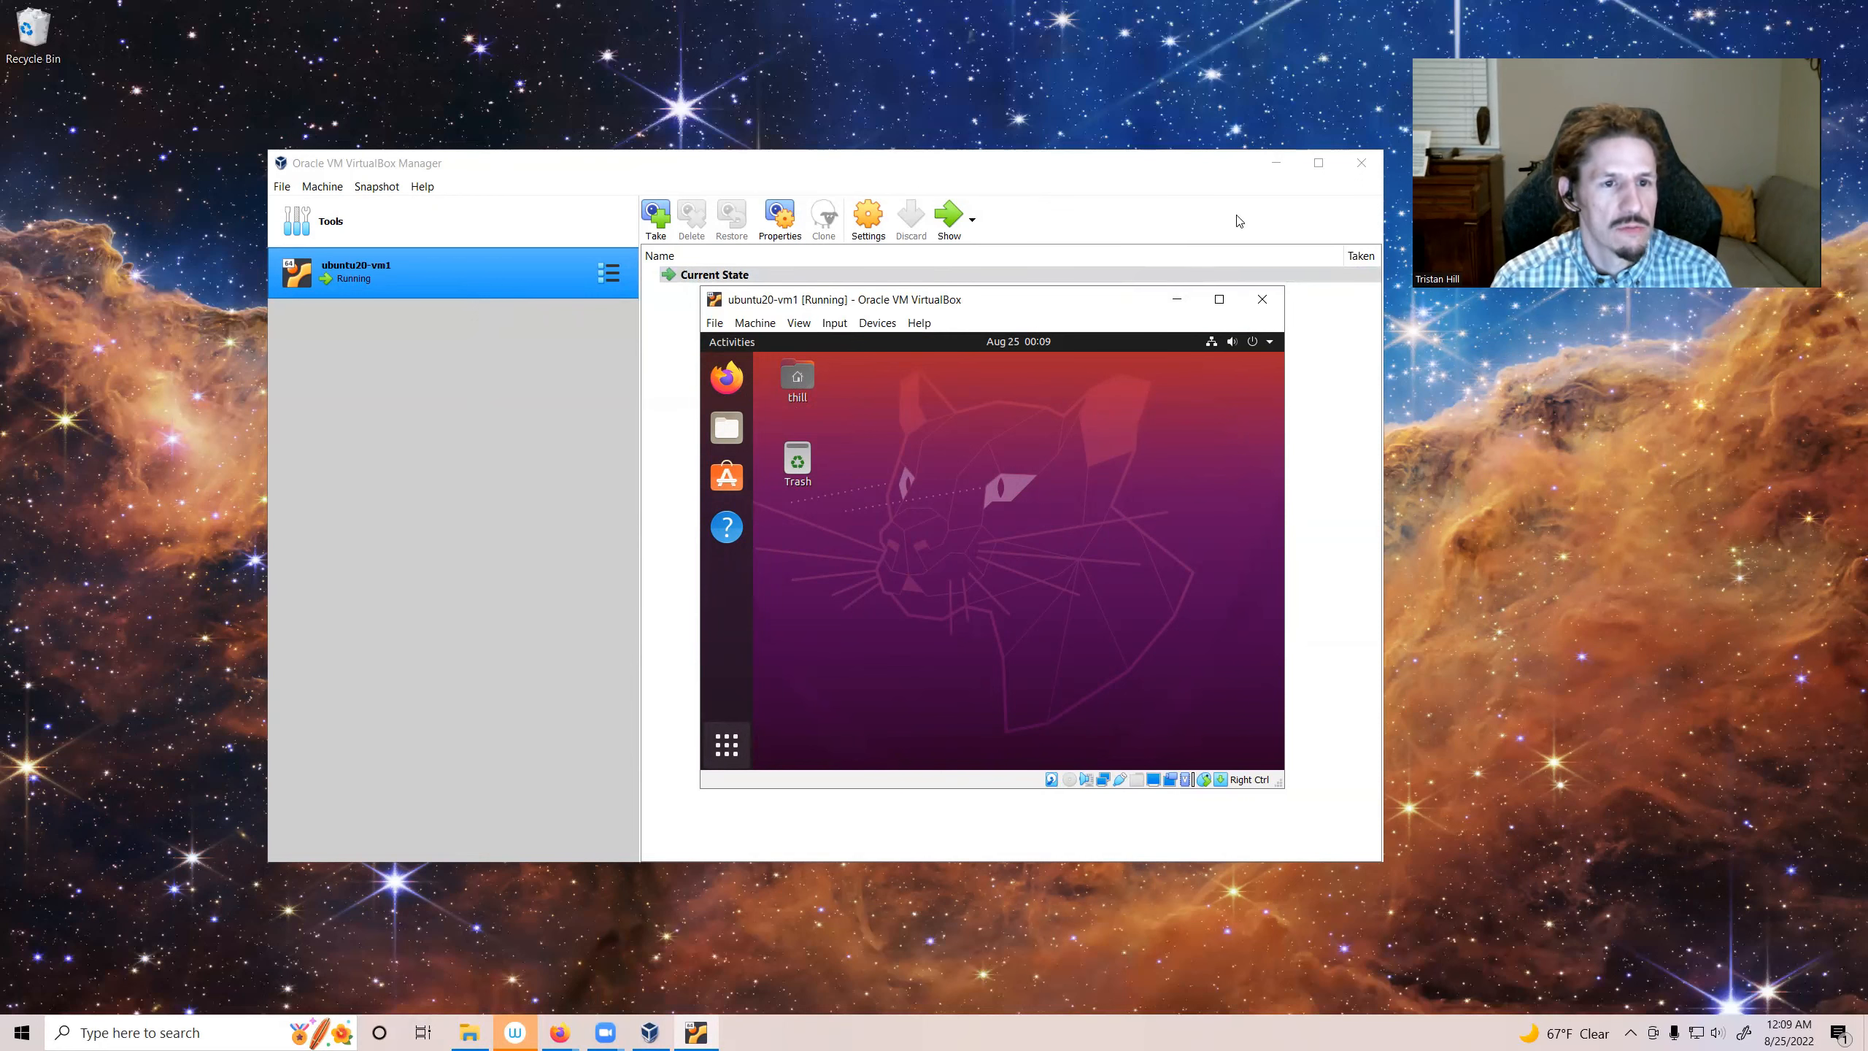
Step: Minimize the VirtualBox Manager and decline the Ubuntu 22.04.1 LTS upgrade
{"action": "left_click", "coordinate": [1284, 167]}
{"action": "left_click", "coordinate": [1283, 167]}
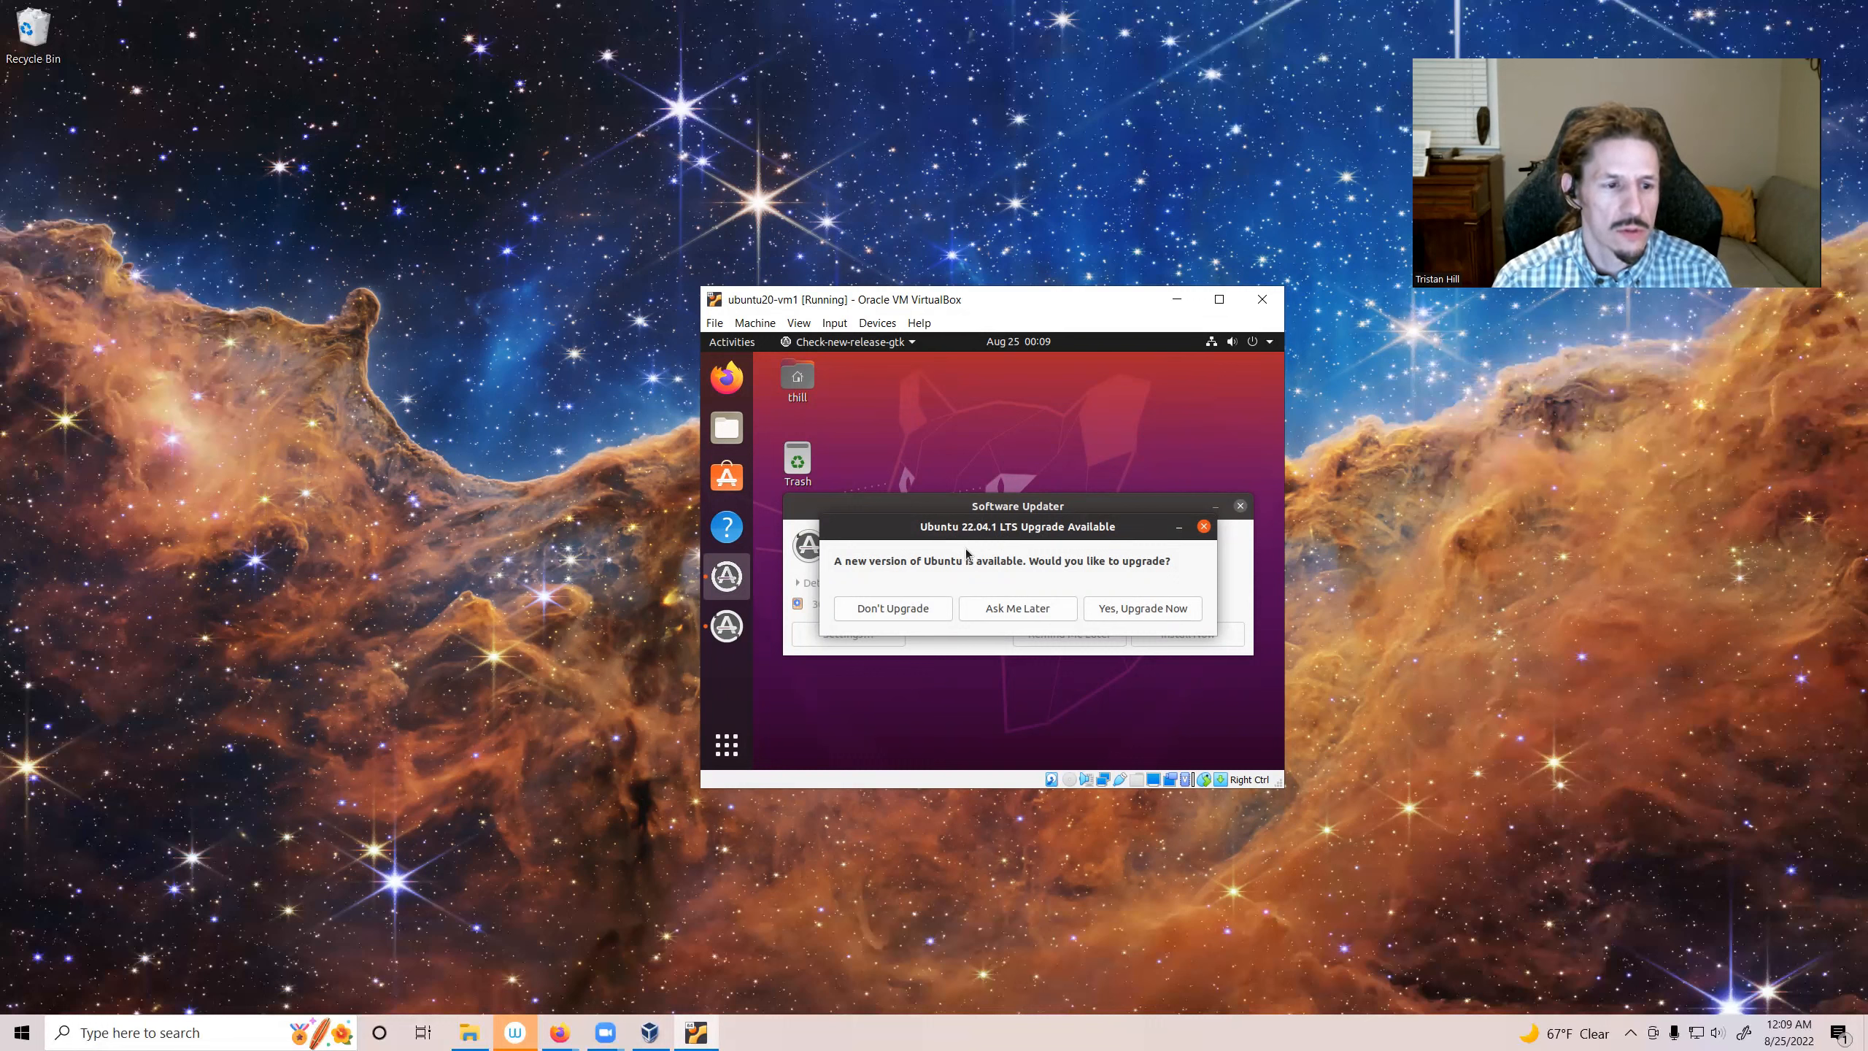
{"action": "left_click", "coordinate": [890, 611]}
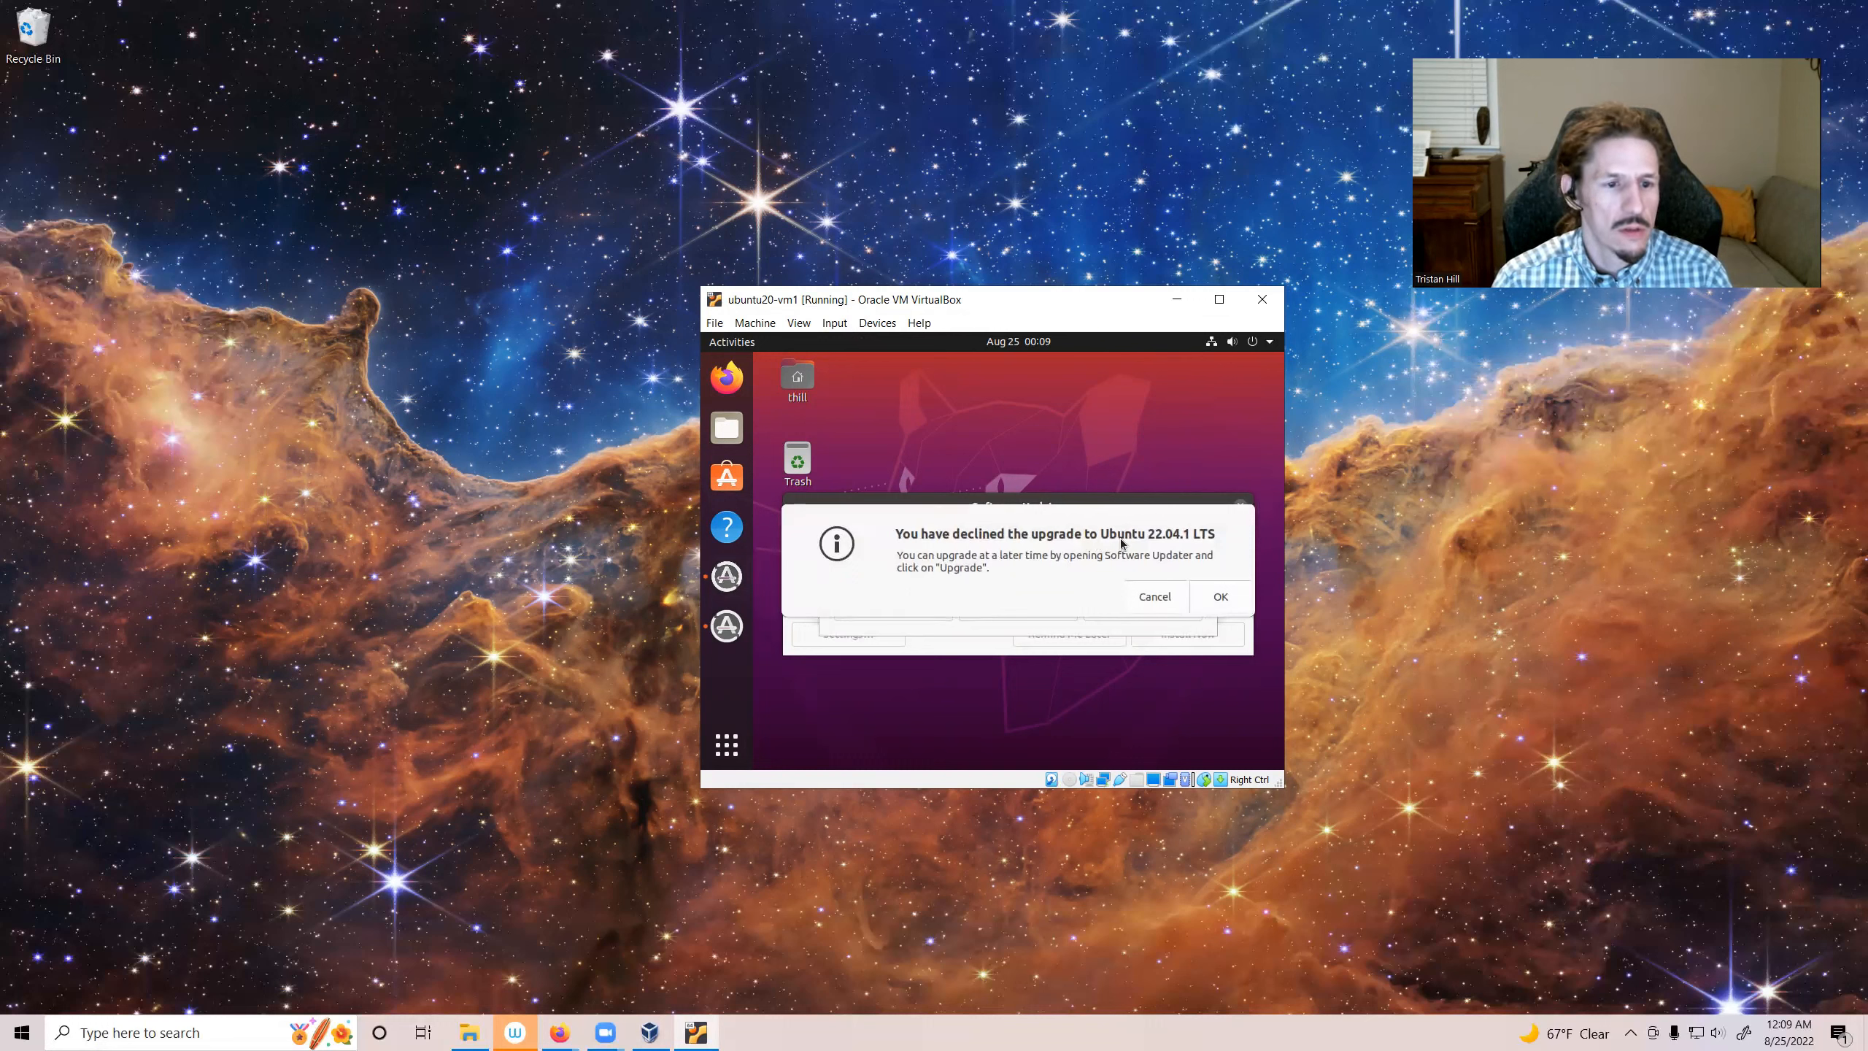
{"action": "left_click", "coordinate": [1220, 596]}
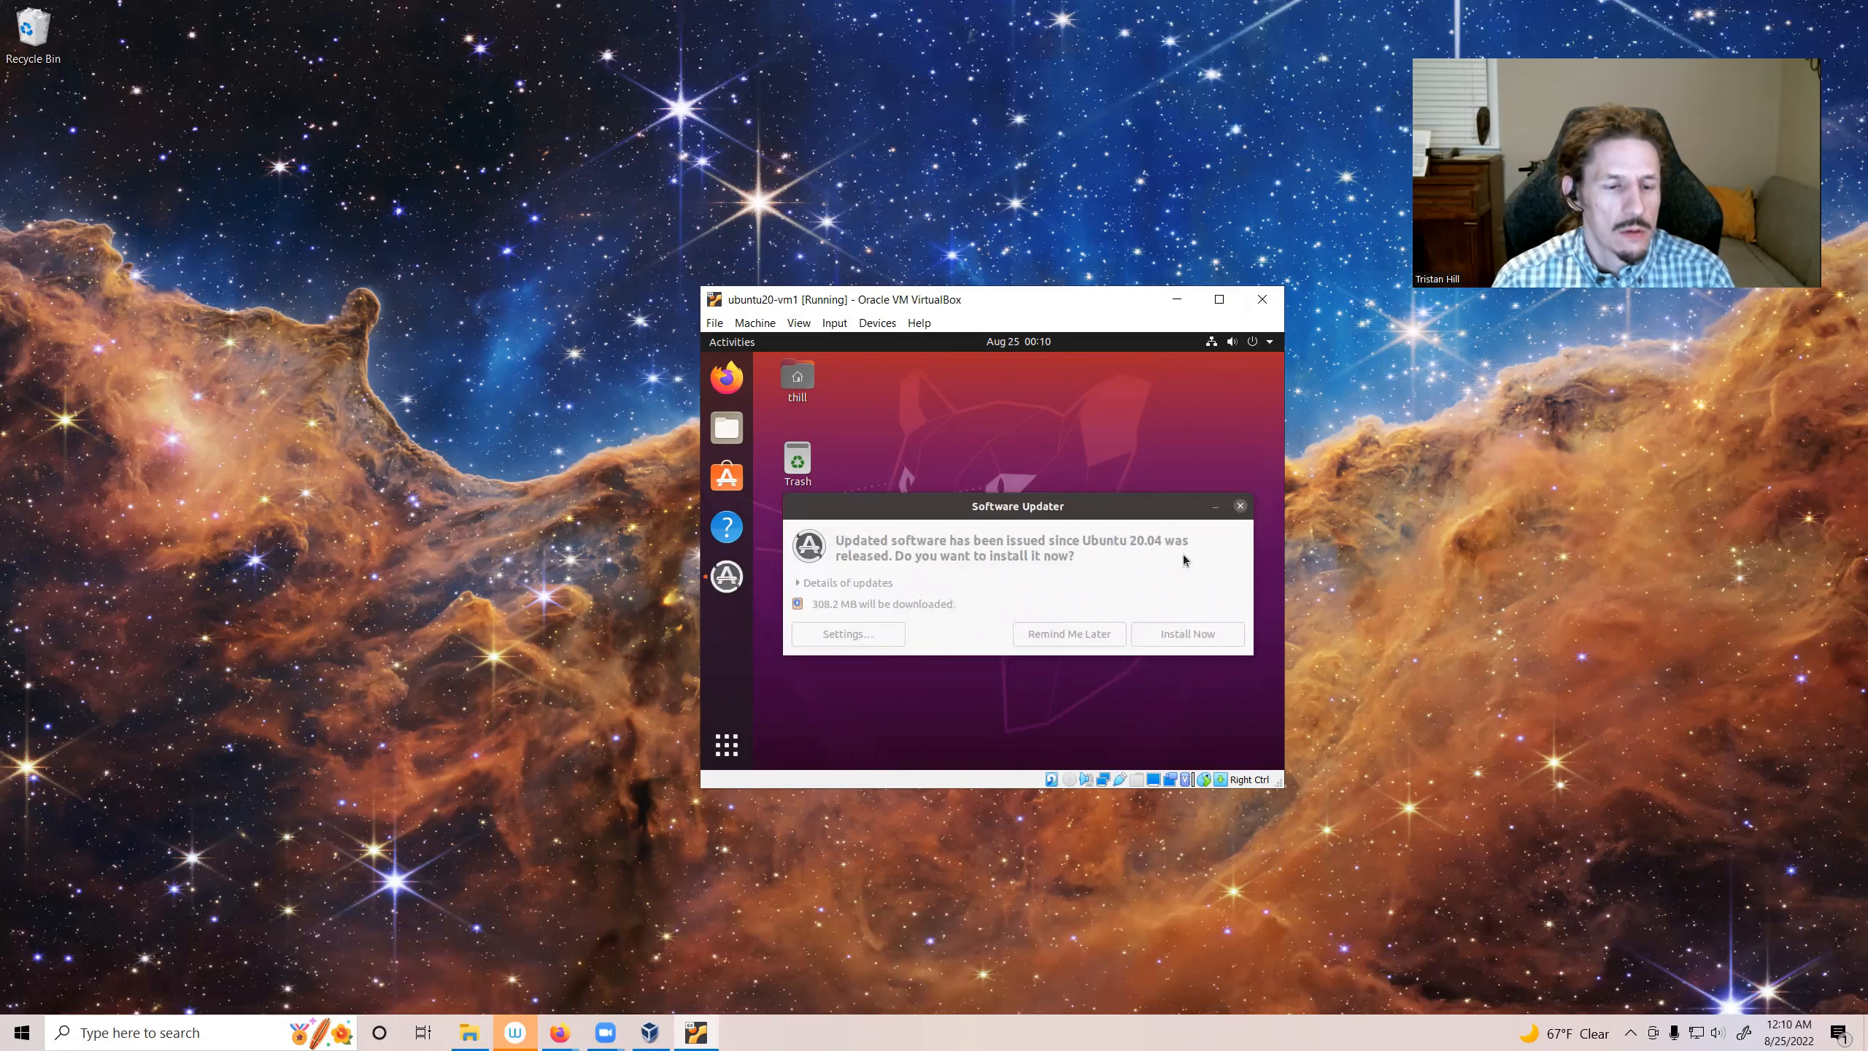
Step: Install the available software updates, authenticating with the account password
{"action": "left_click", "coordinate": [1192, 639]}
{"action": "left_click", "coordinate": [1182, 637]}
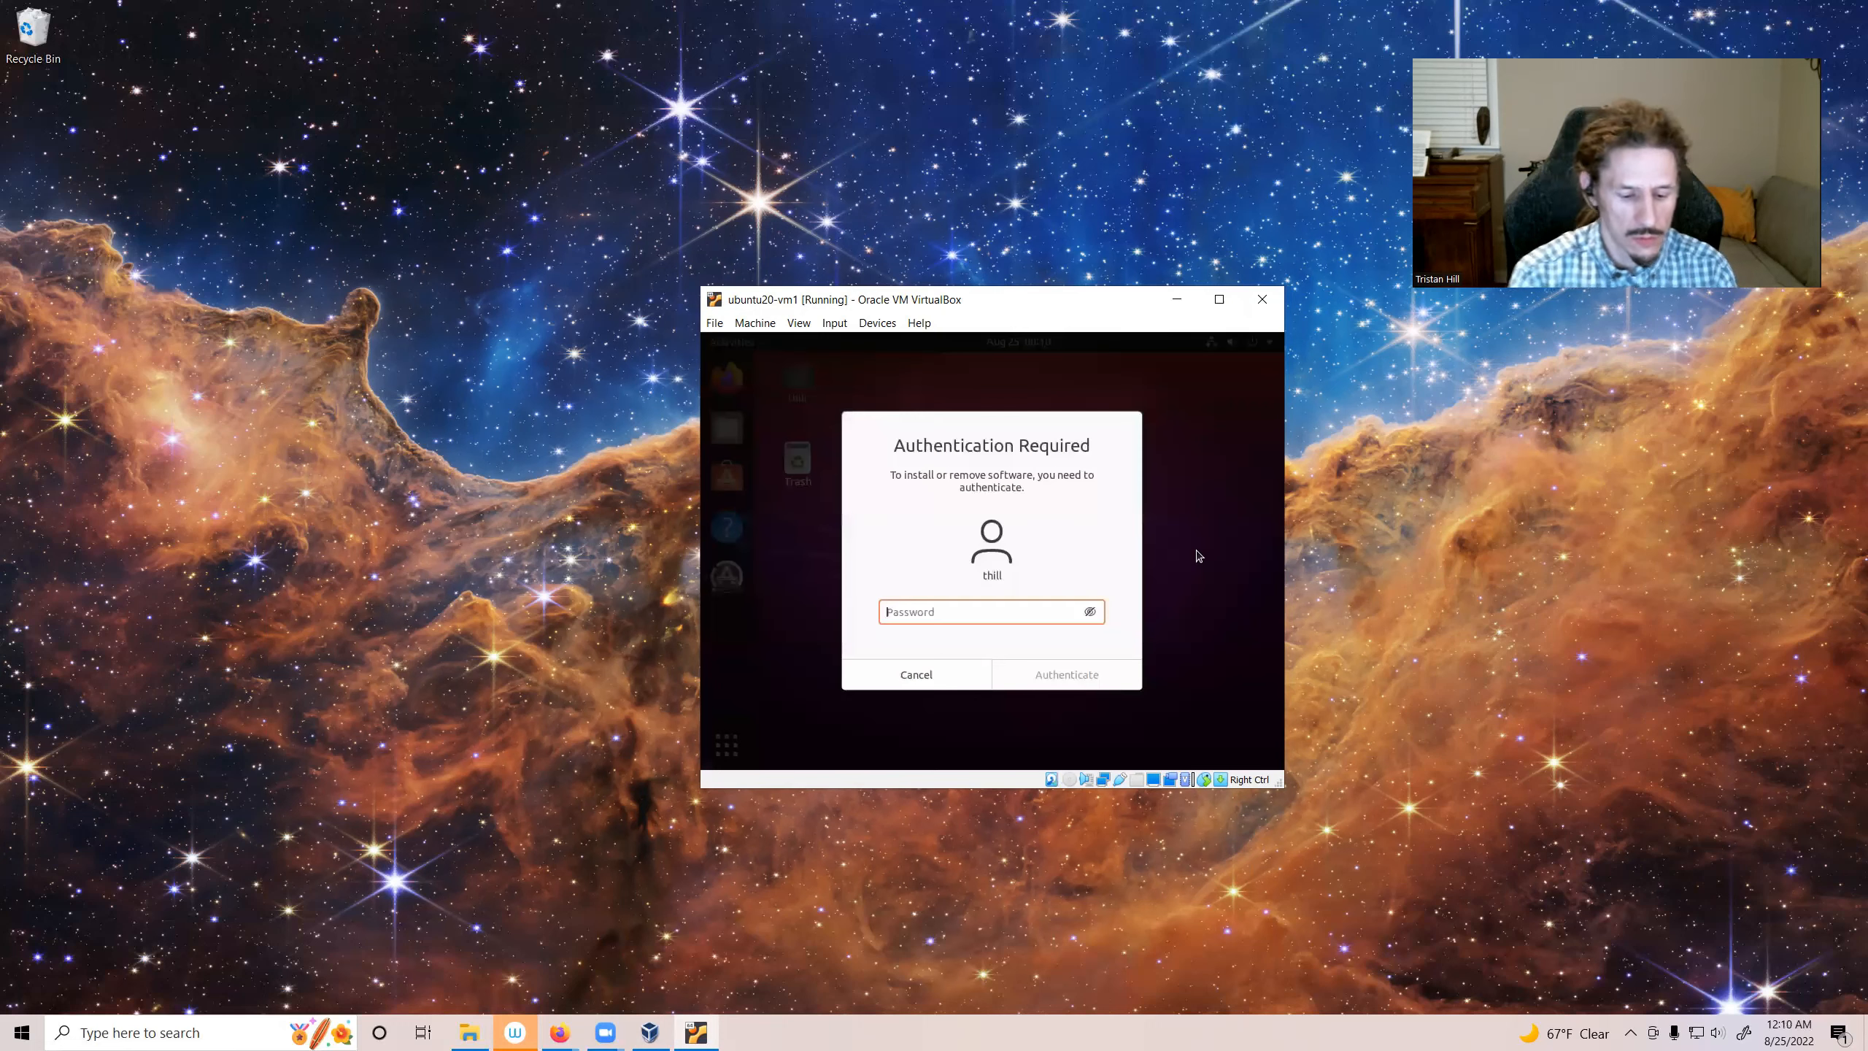
{"action": "type", "text": "********"}
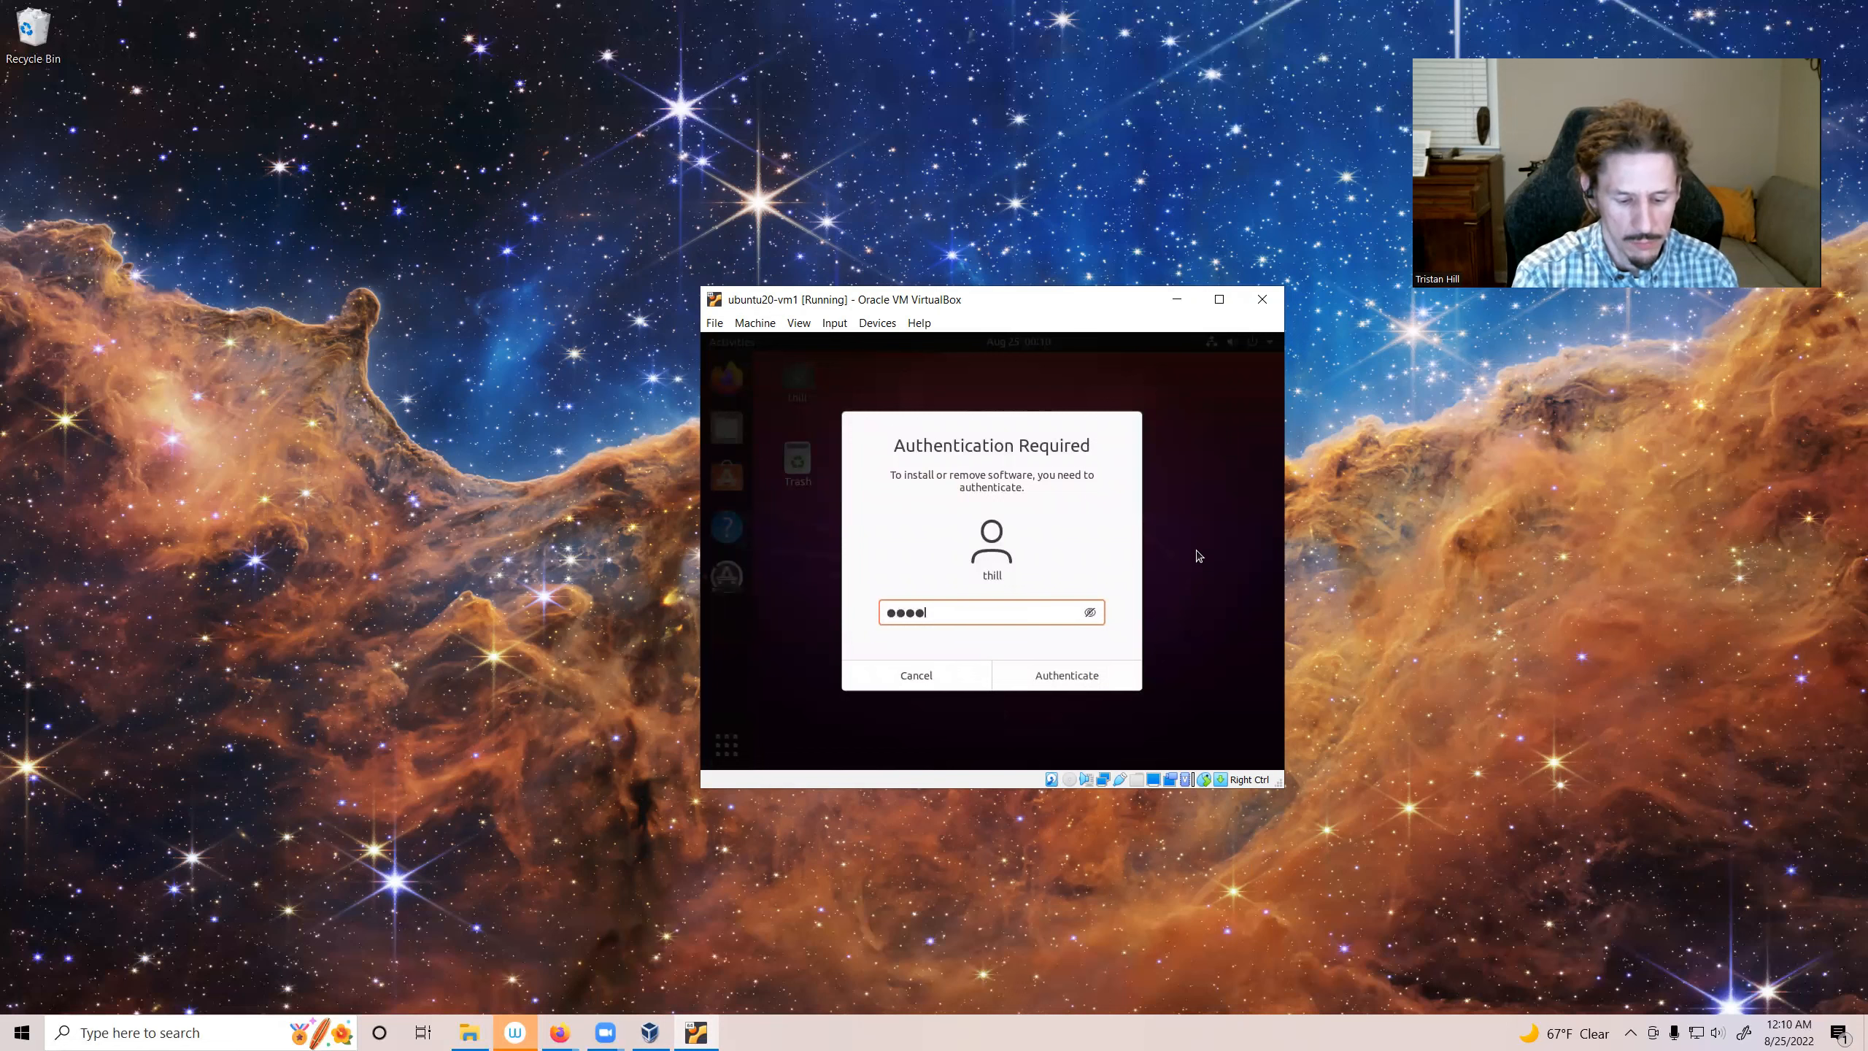
{"action": "key", "text": "Return"}
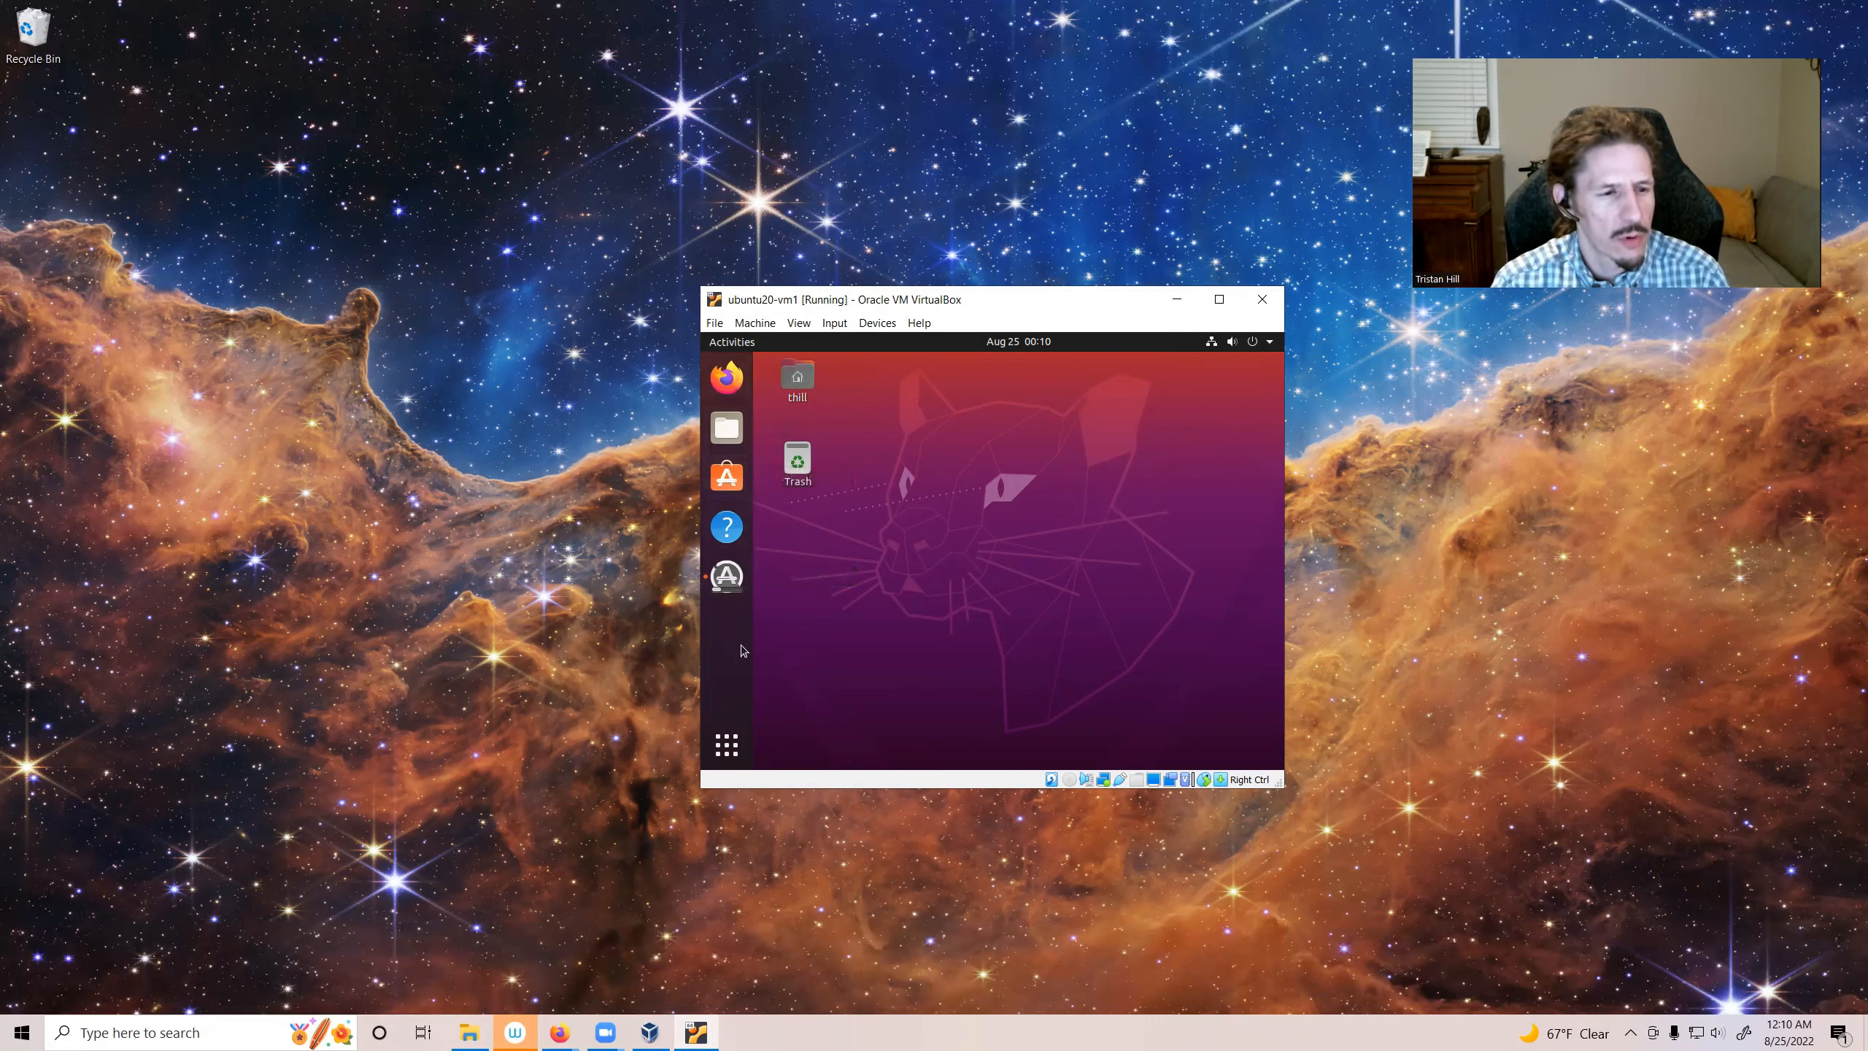
Step: Restart the VM from Software Updater to finish installing updates
{"action": "left_click", "coordinate": [735, 586]}
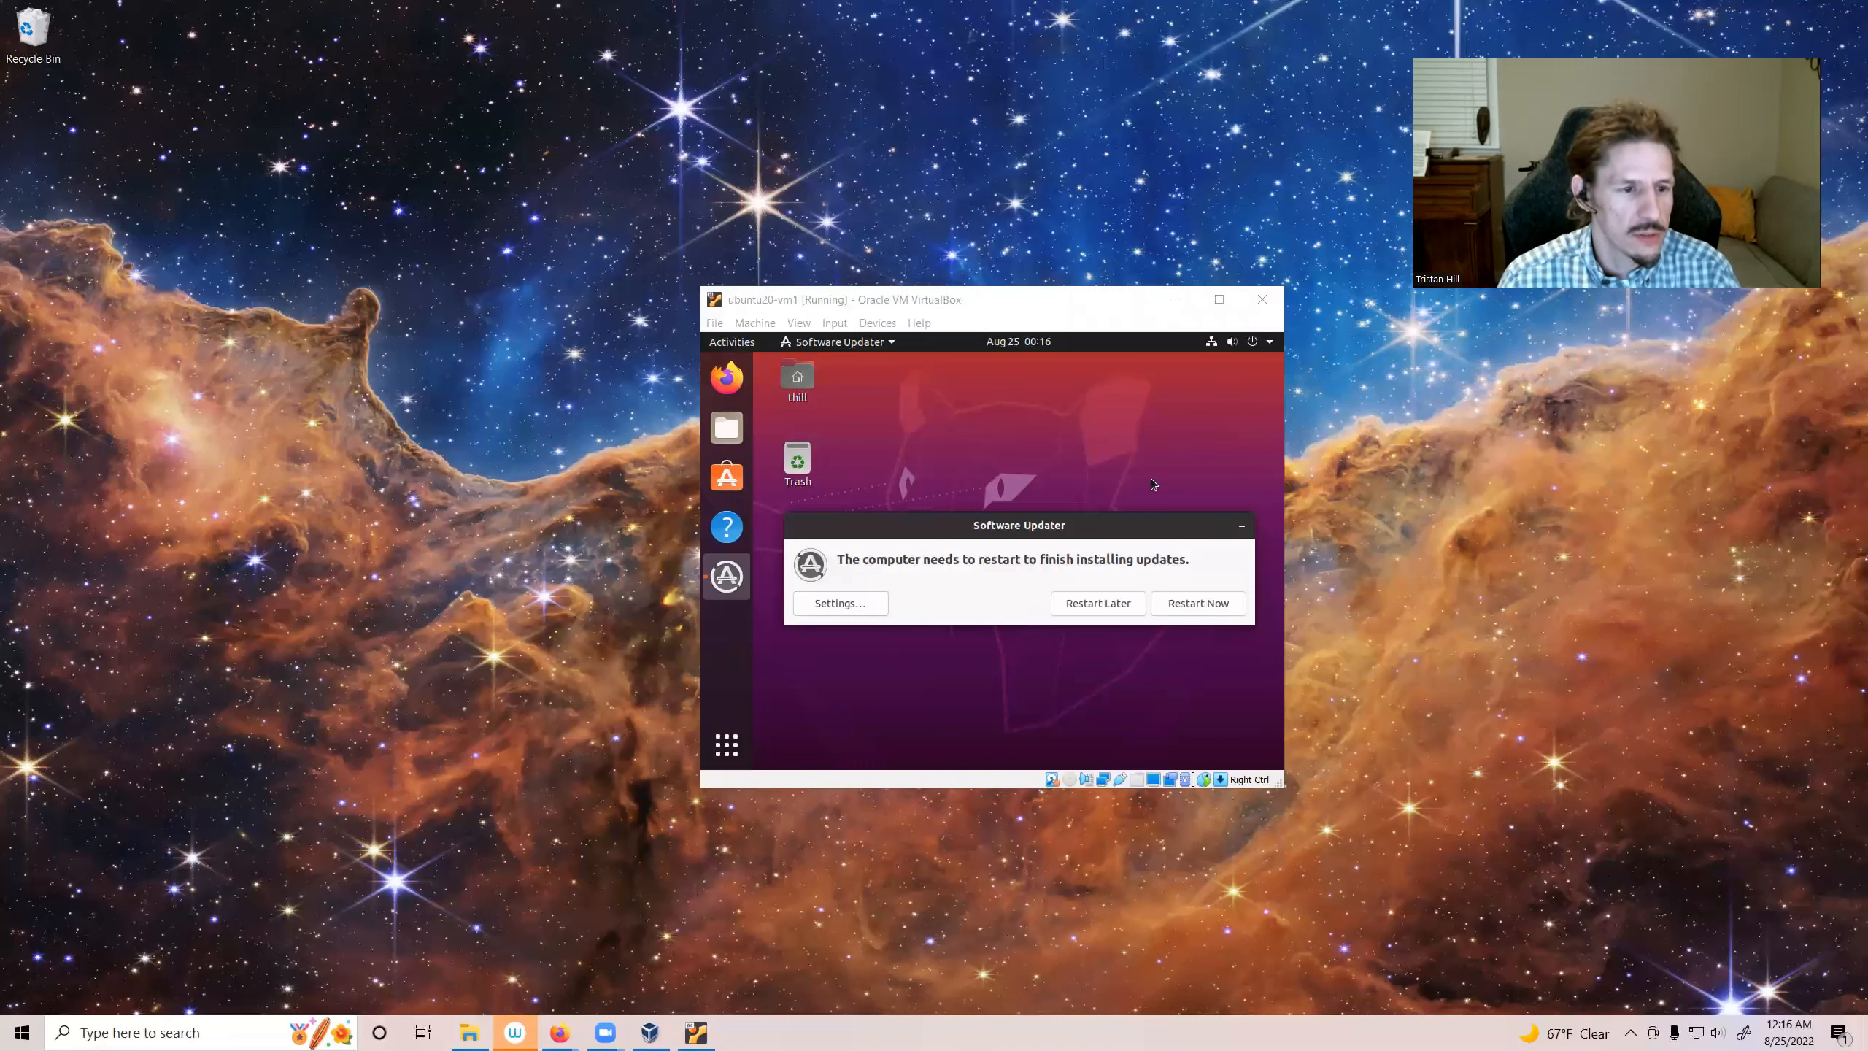
{"action": "left_click", "coordinate": [1214, 609]}
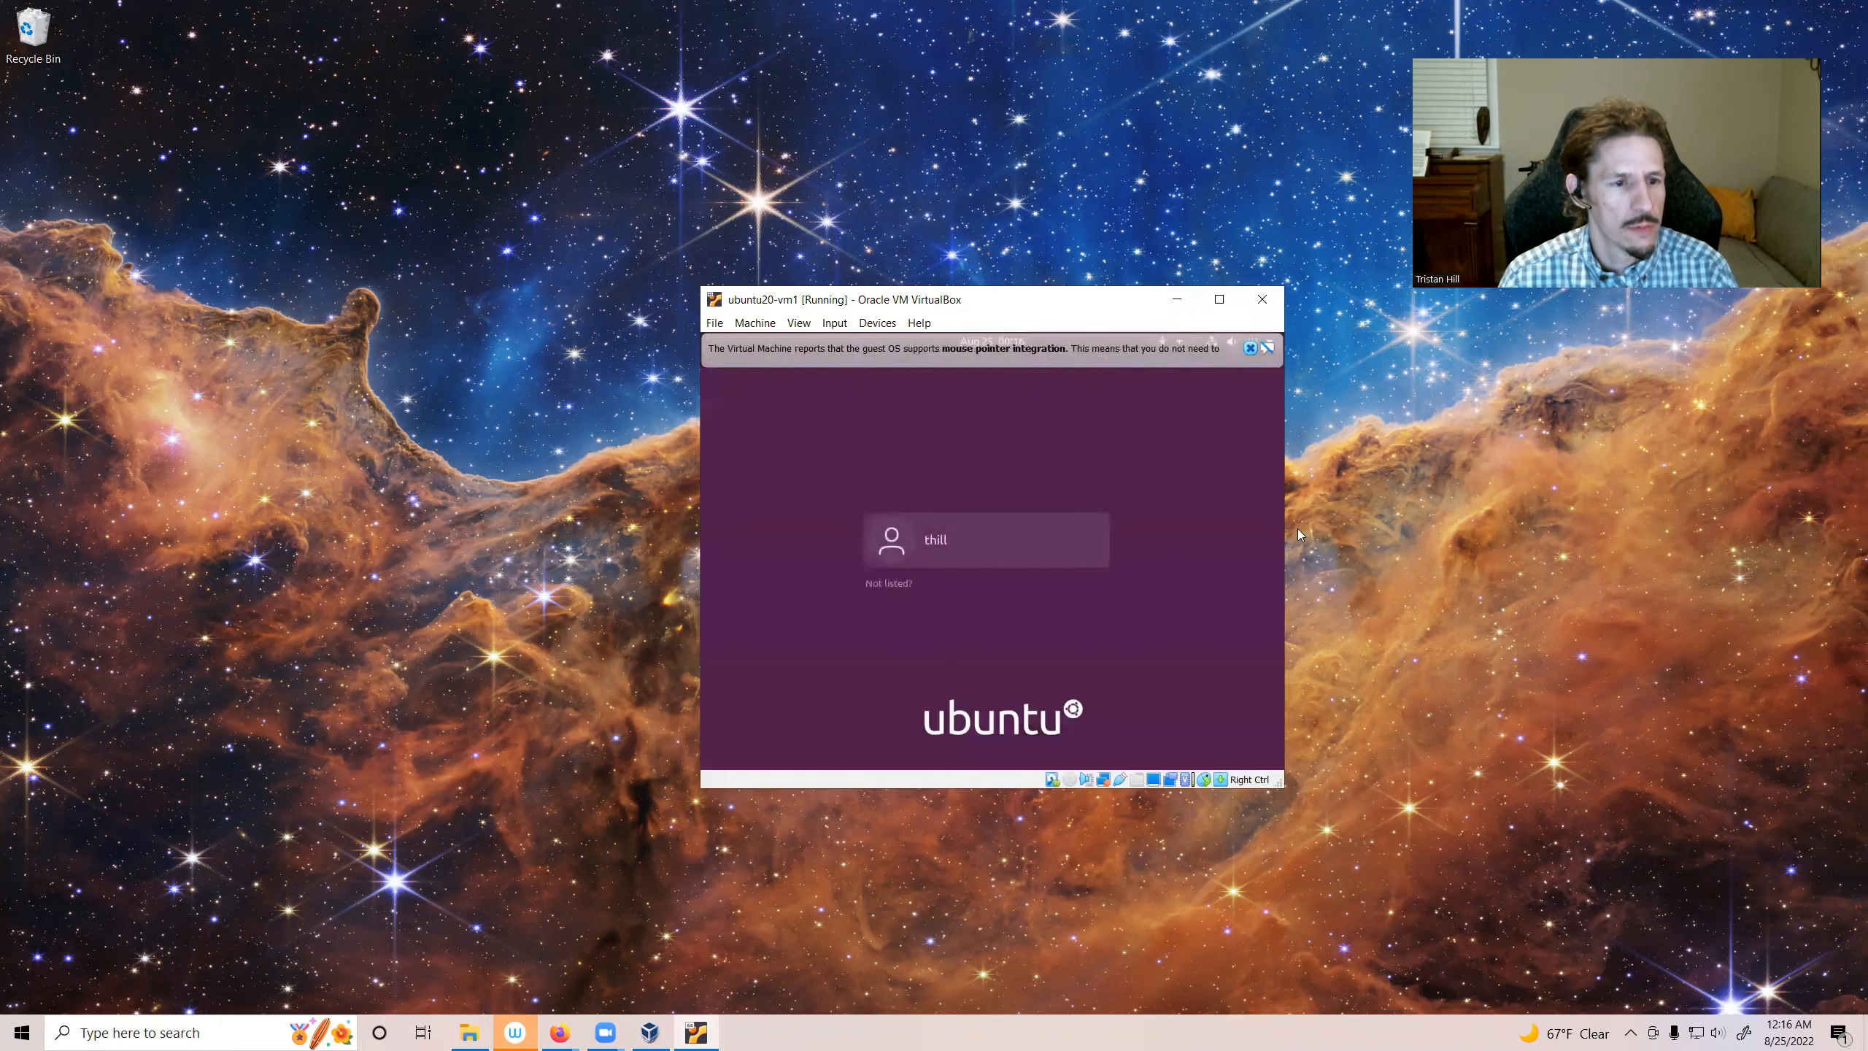
Step: Dismiss the mouse integration notice and log in again with the account password
{"action": "left_click", "coordinate": [1250, 348]}
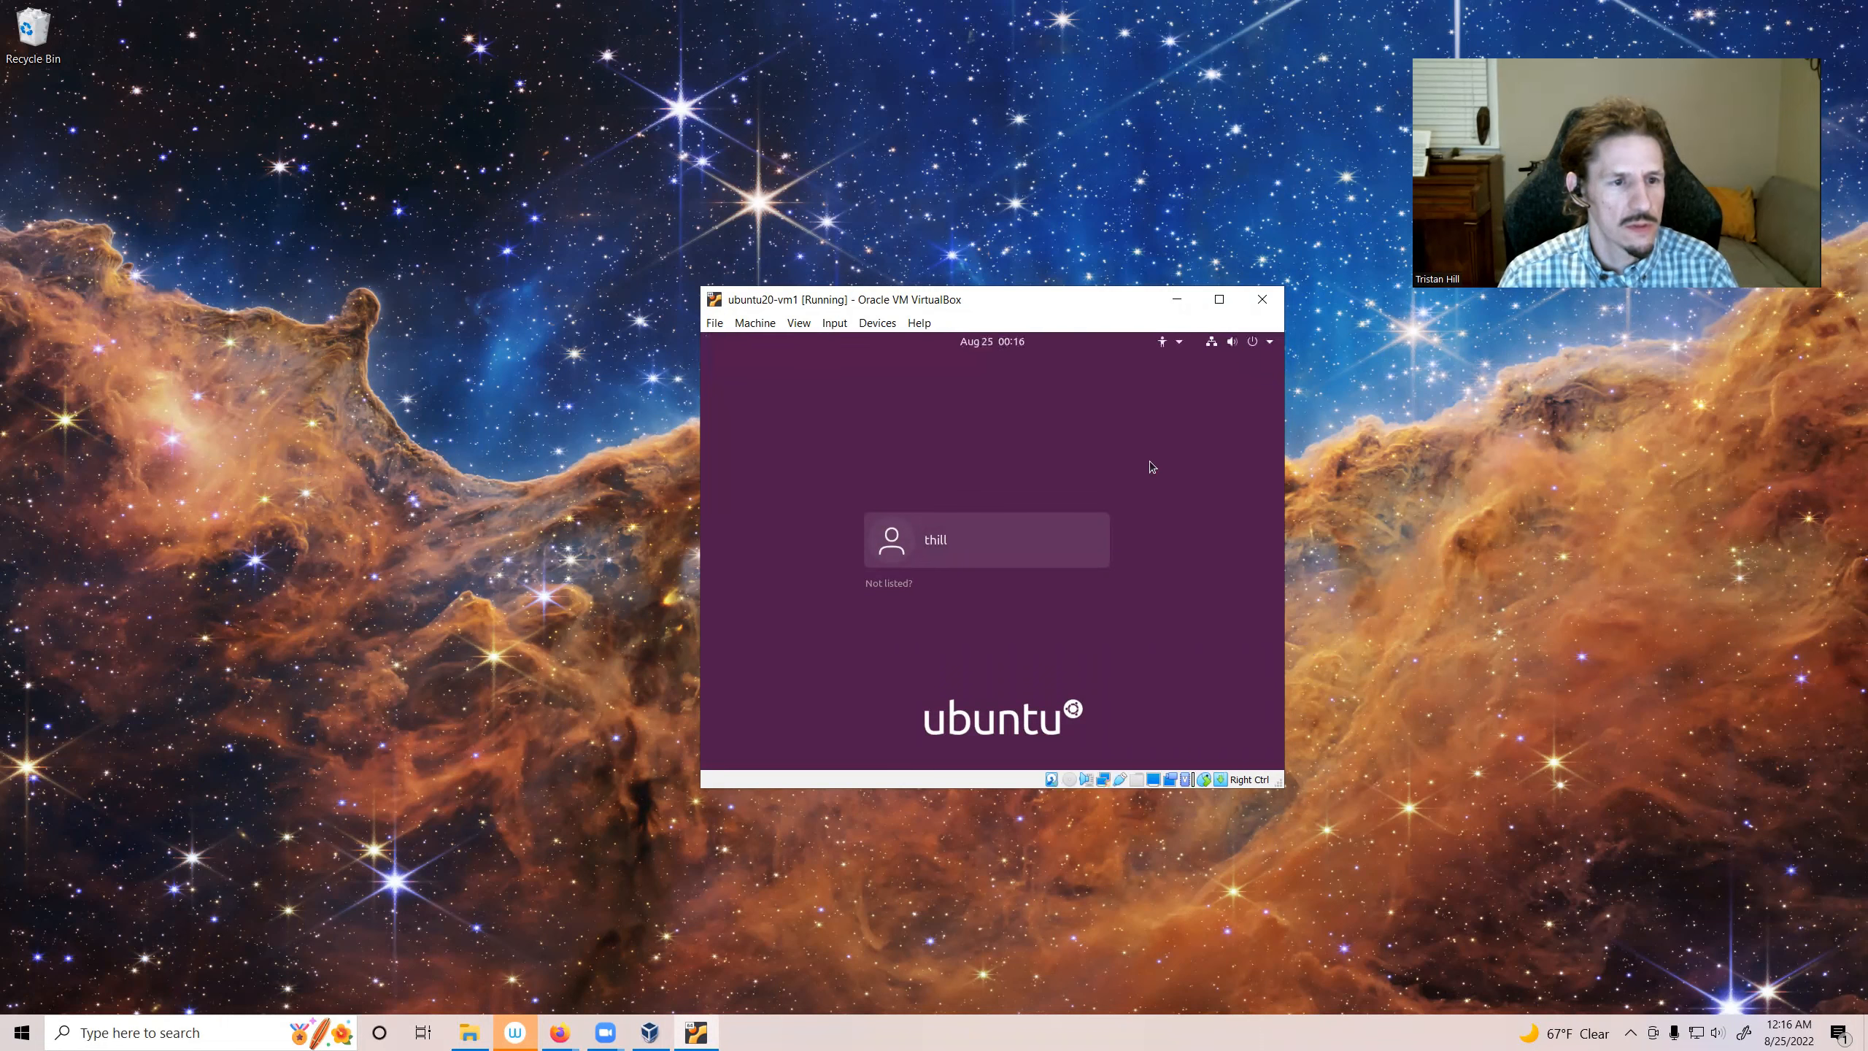
{"action": "left_click", "coordinate": [980, 551]}
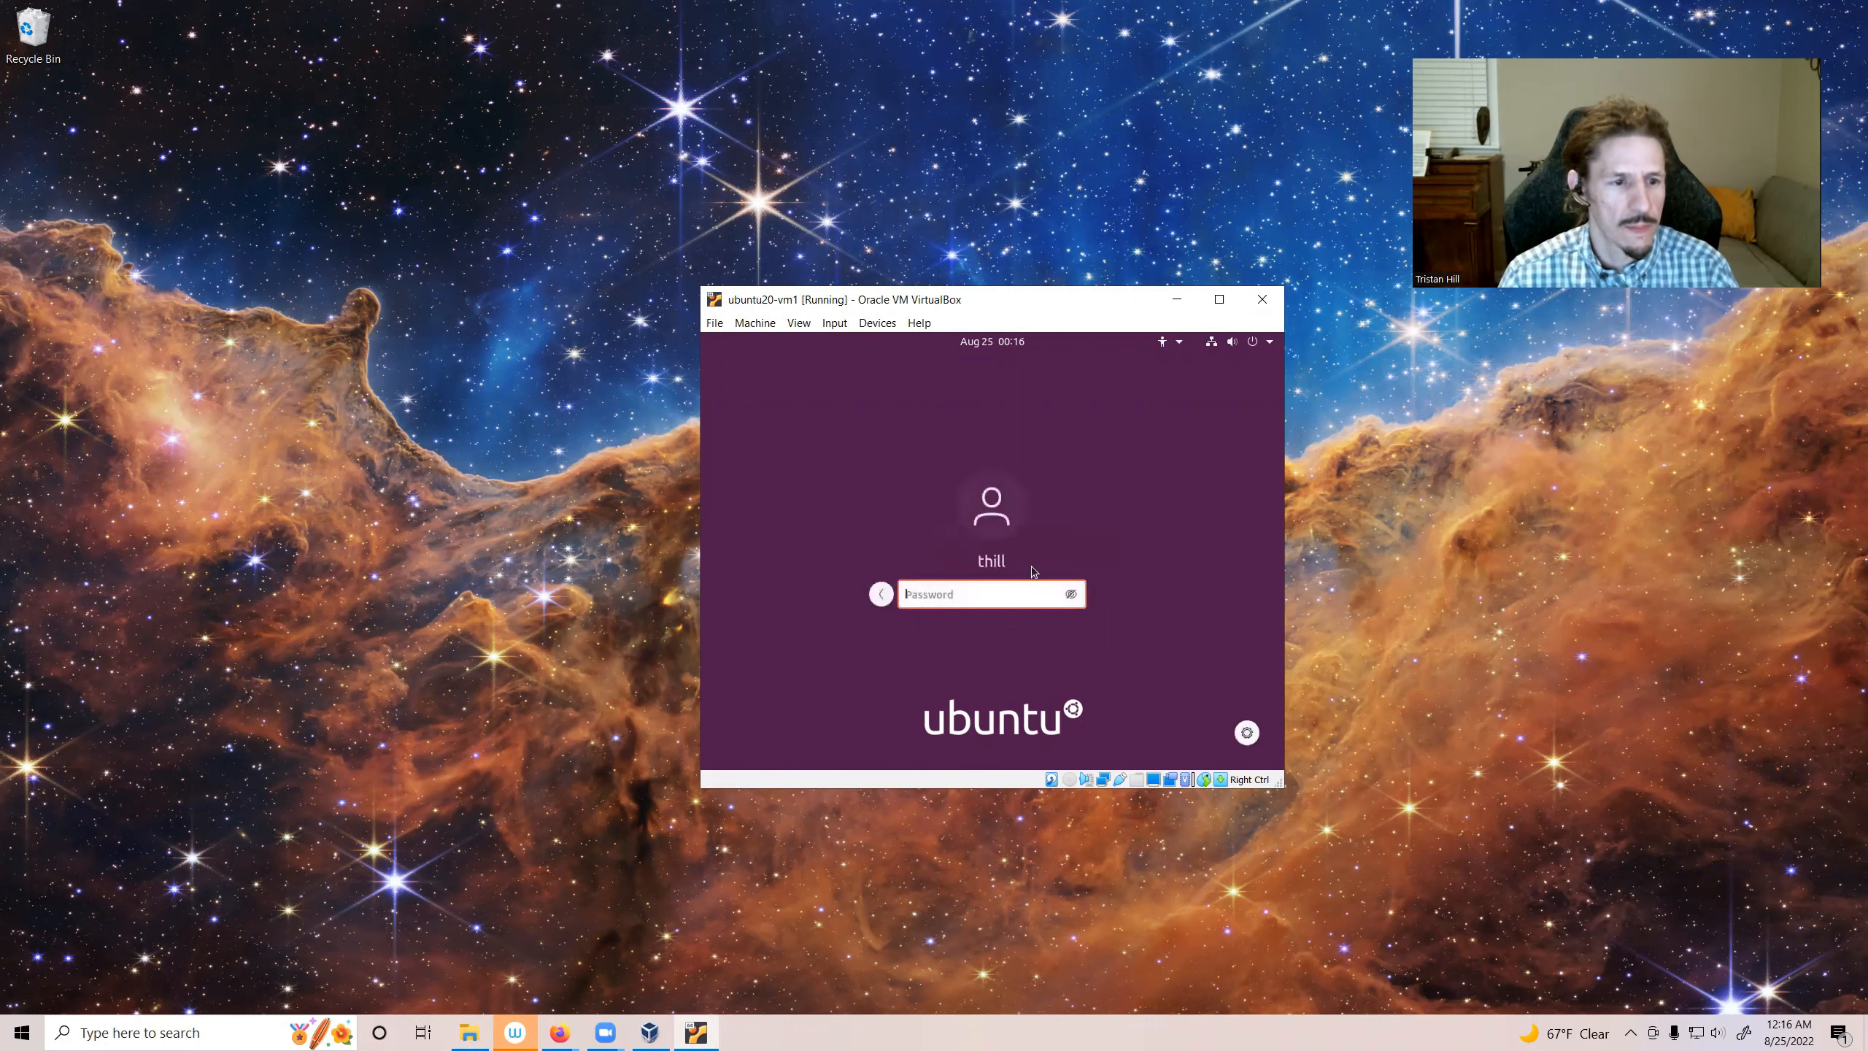
{"action": "type", "text": "***"}
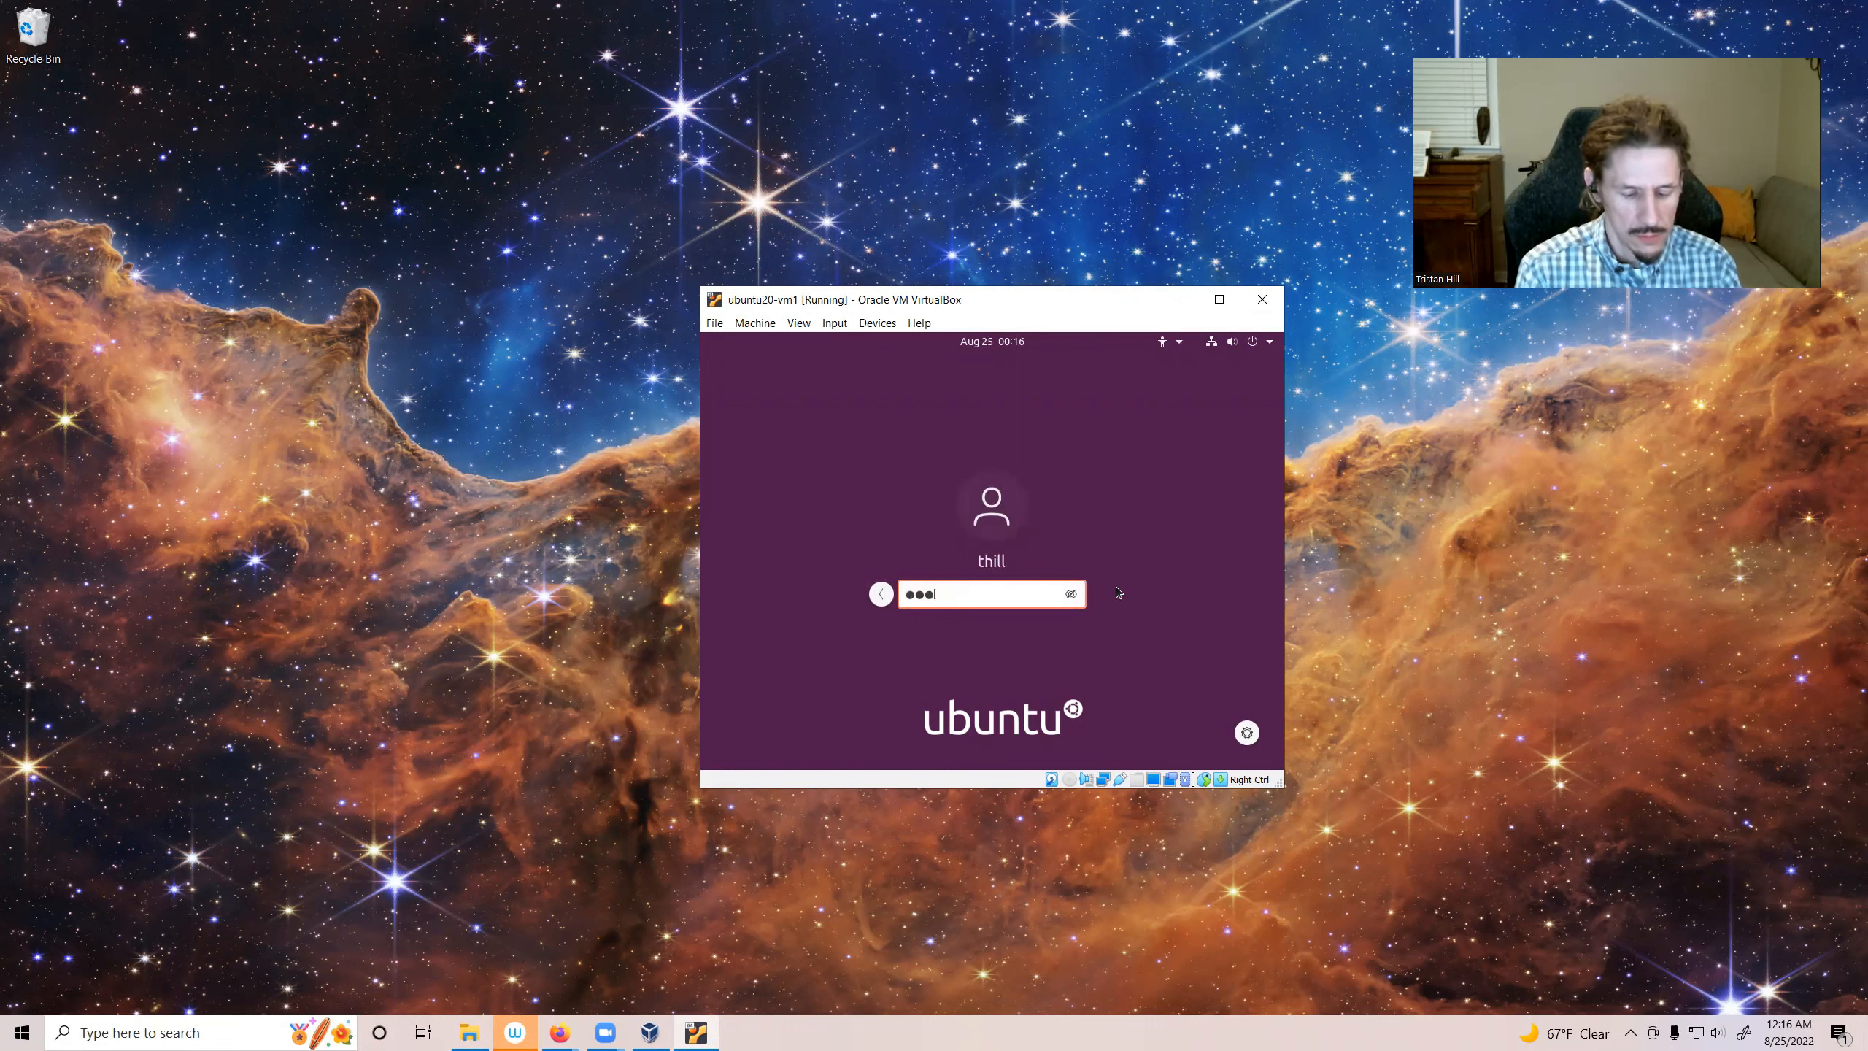
{"action": "type", "text": "*******"}
{"action": "key", "text": "Return"}
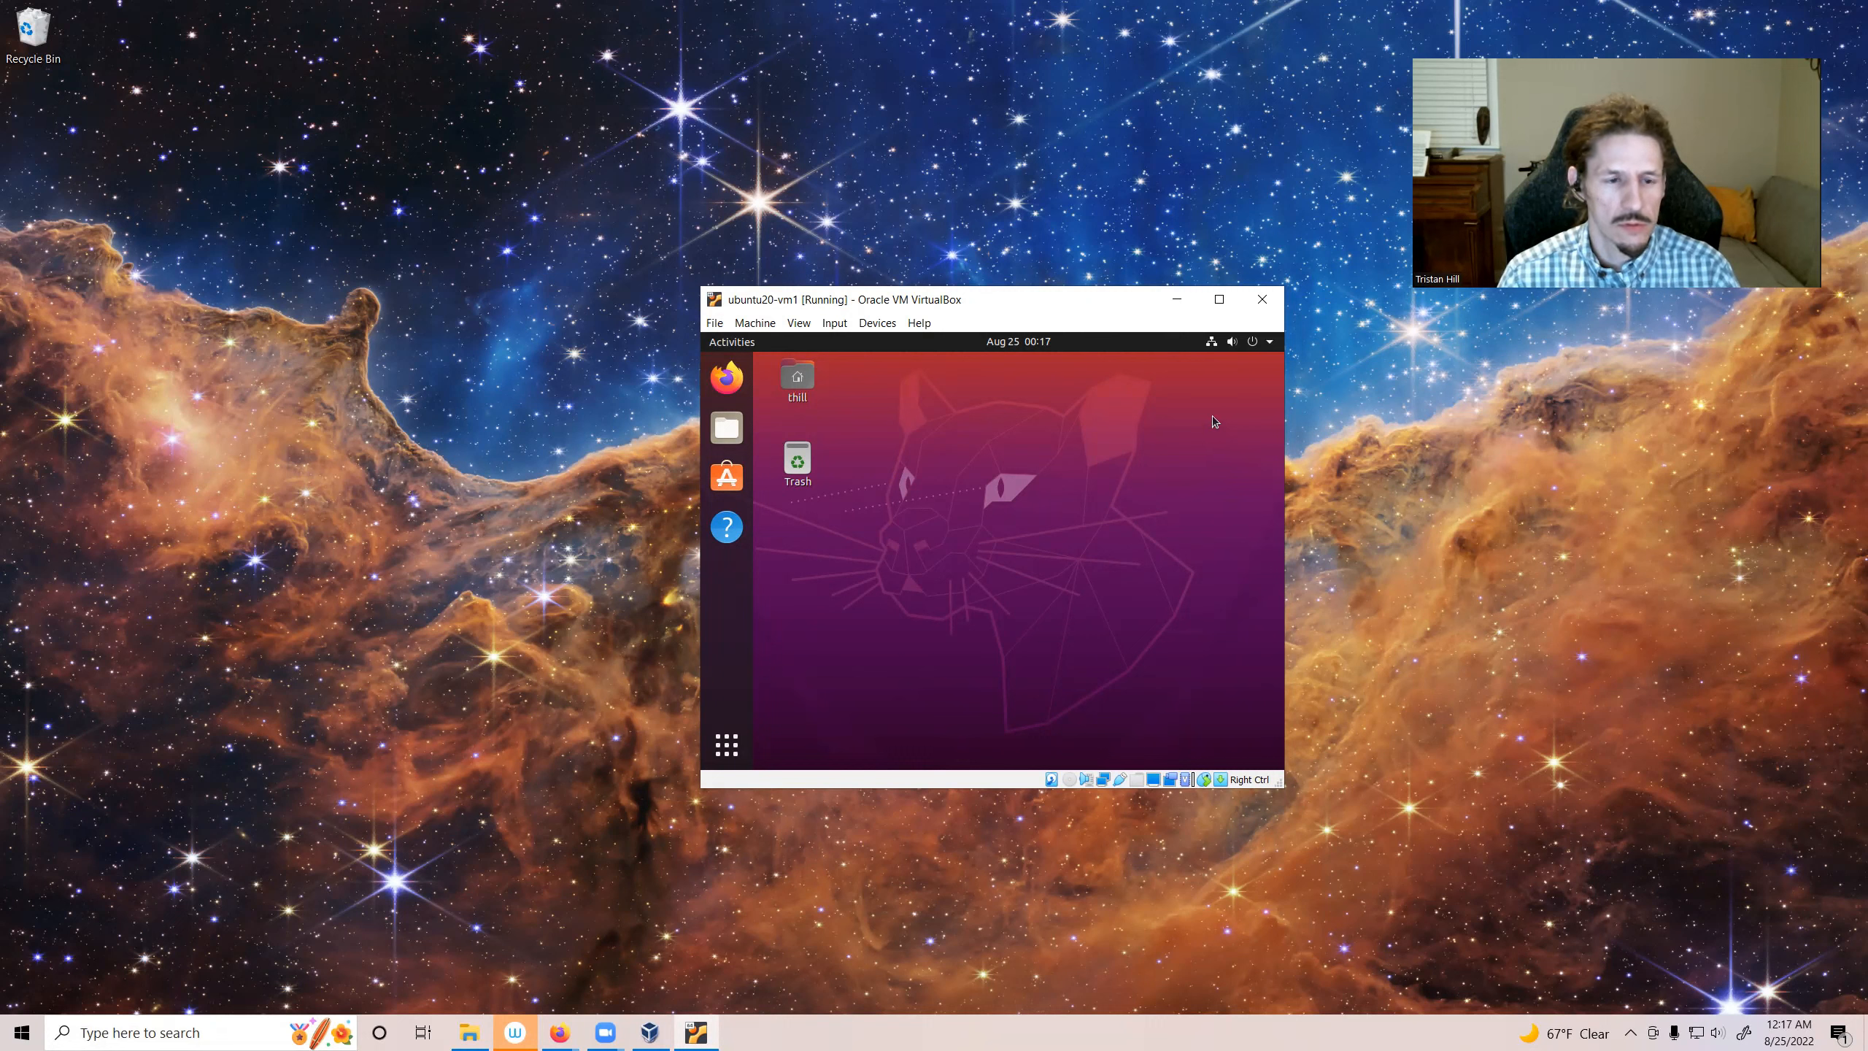
Step: Power off the Ubuntu VM from the system menu
{"action": "left_click", "coordinate": [1268, 343]}
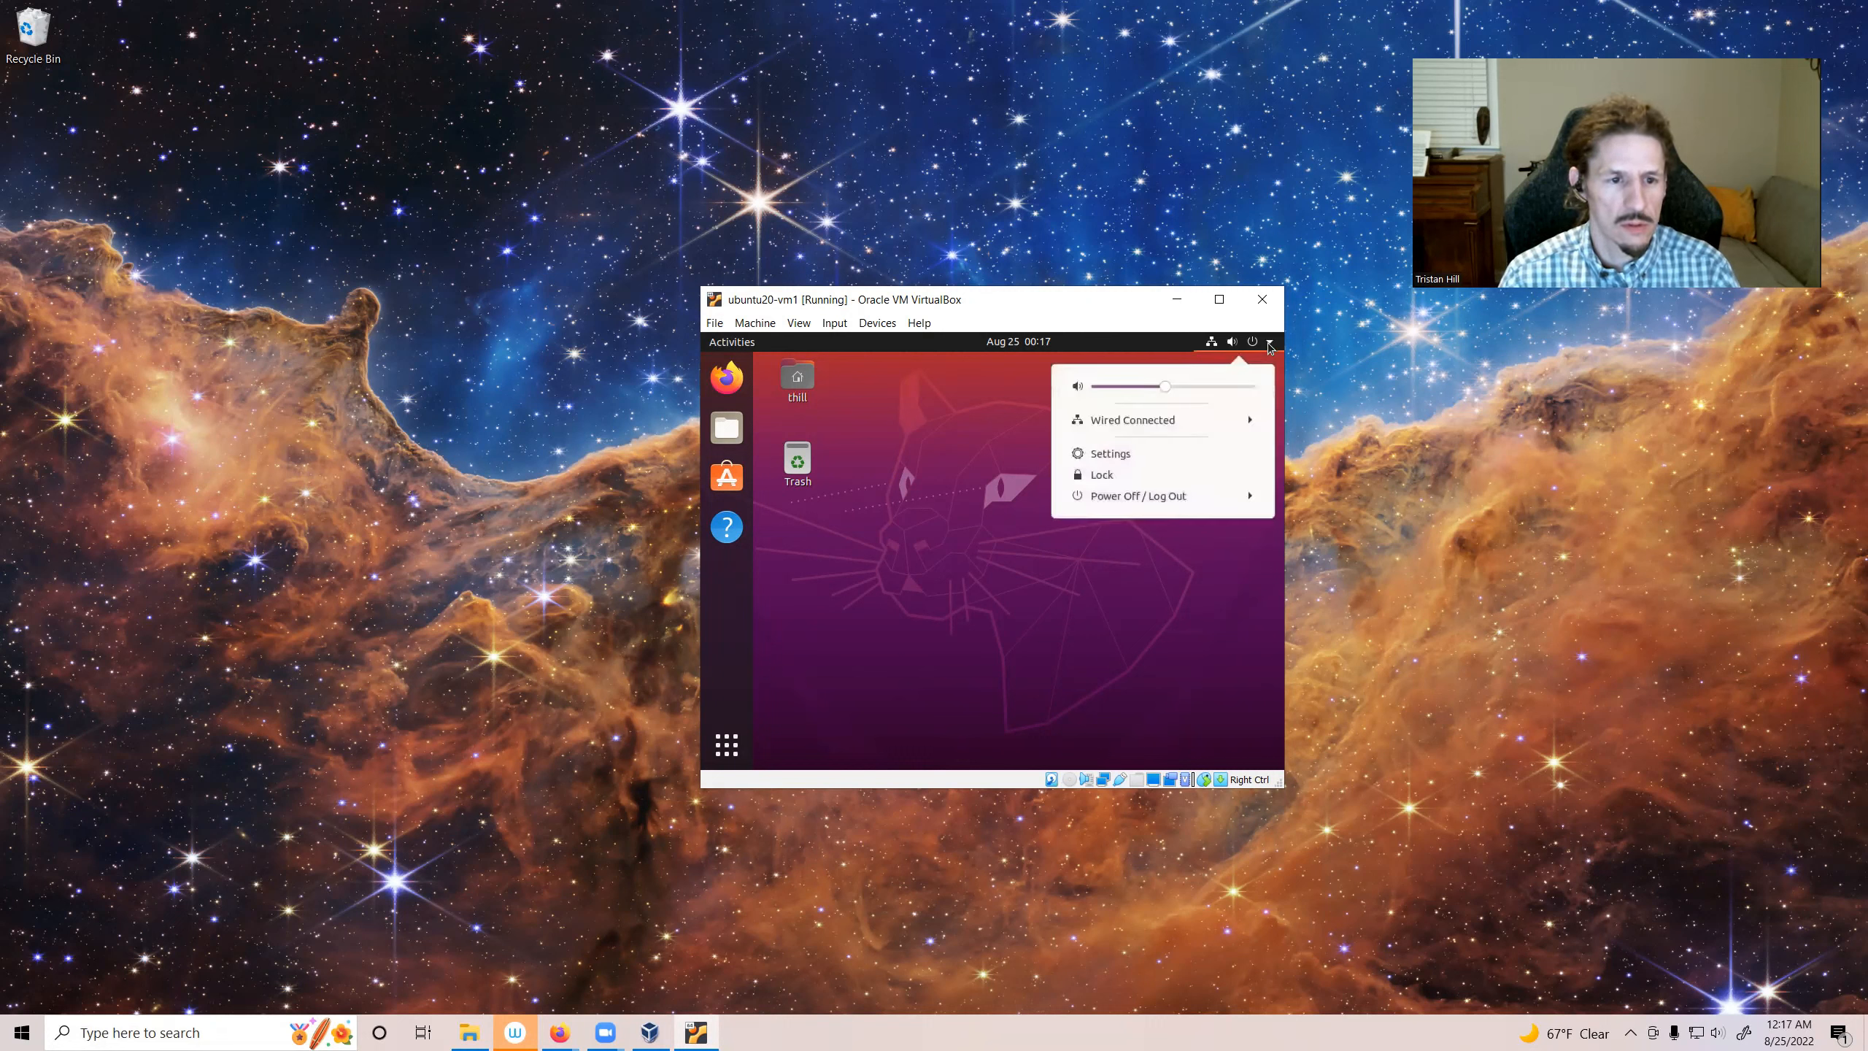
{"action": "left_click", "coordinate": [1155, 498]}
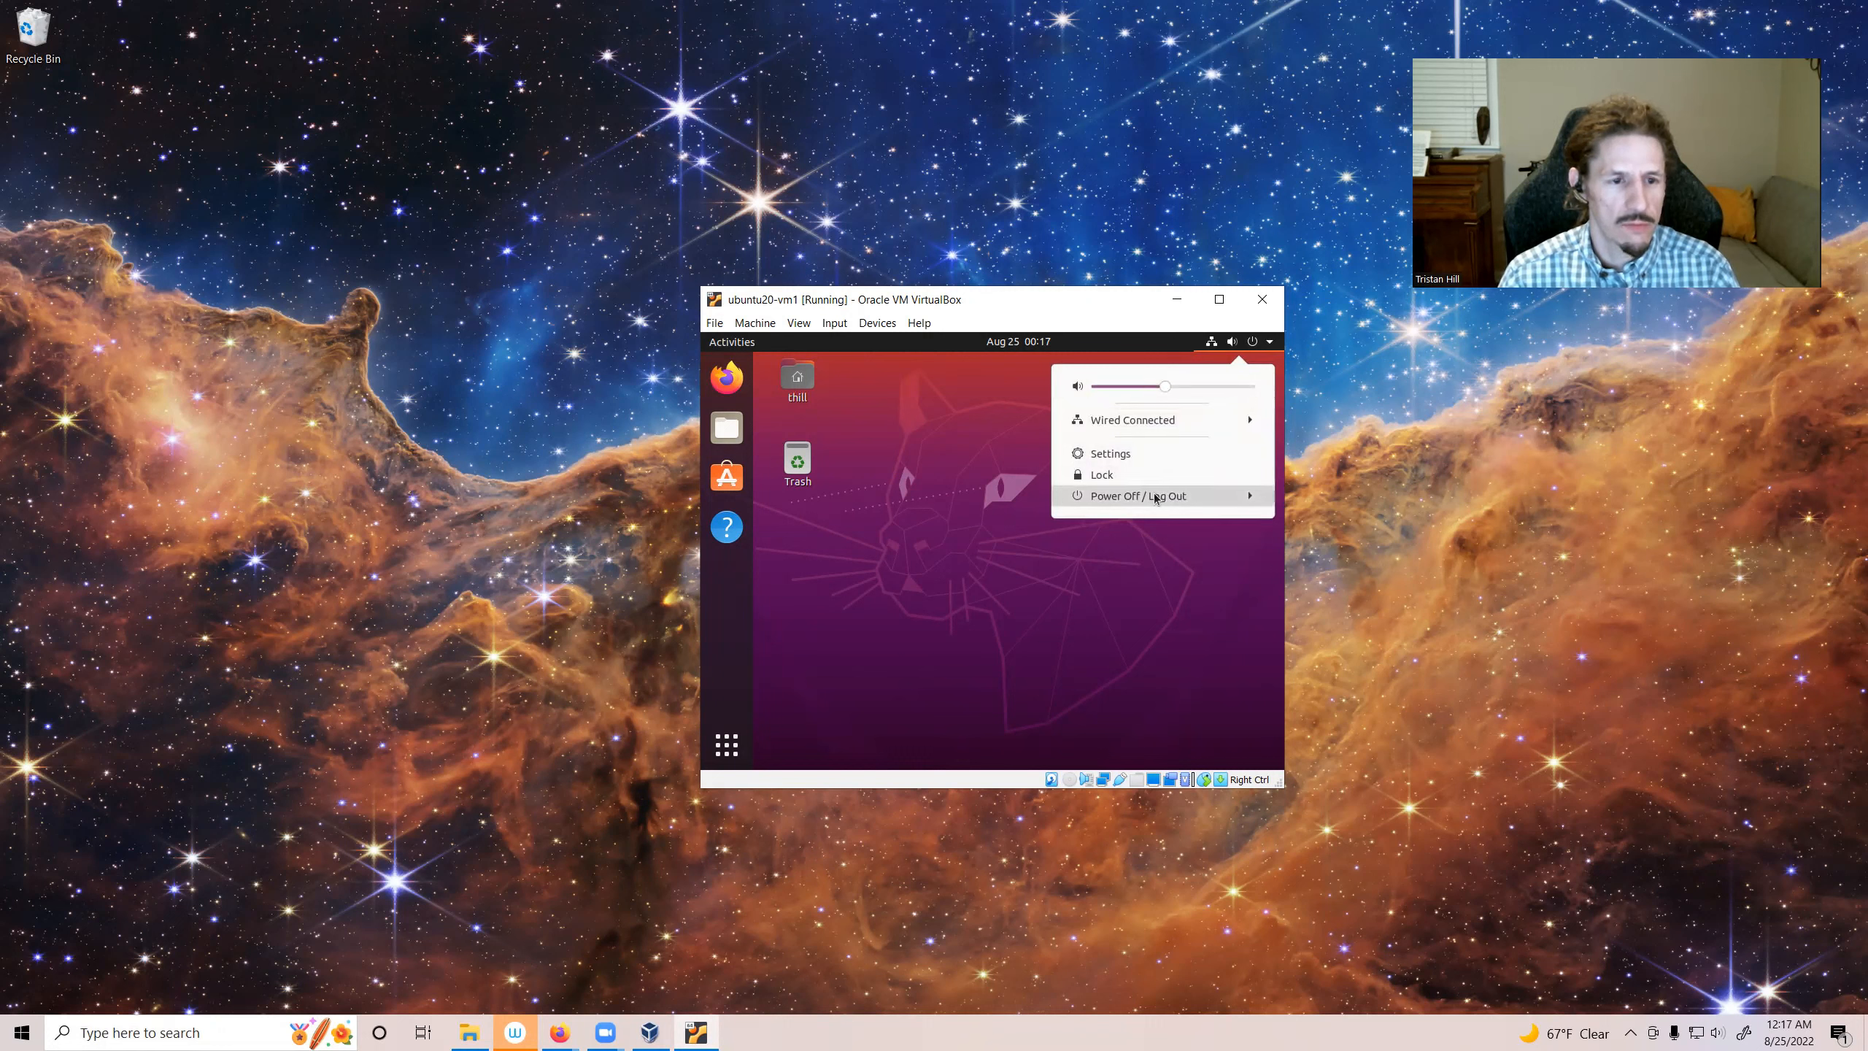
{"action": "left_click", "coordinate": [1129, 583]}
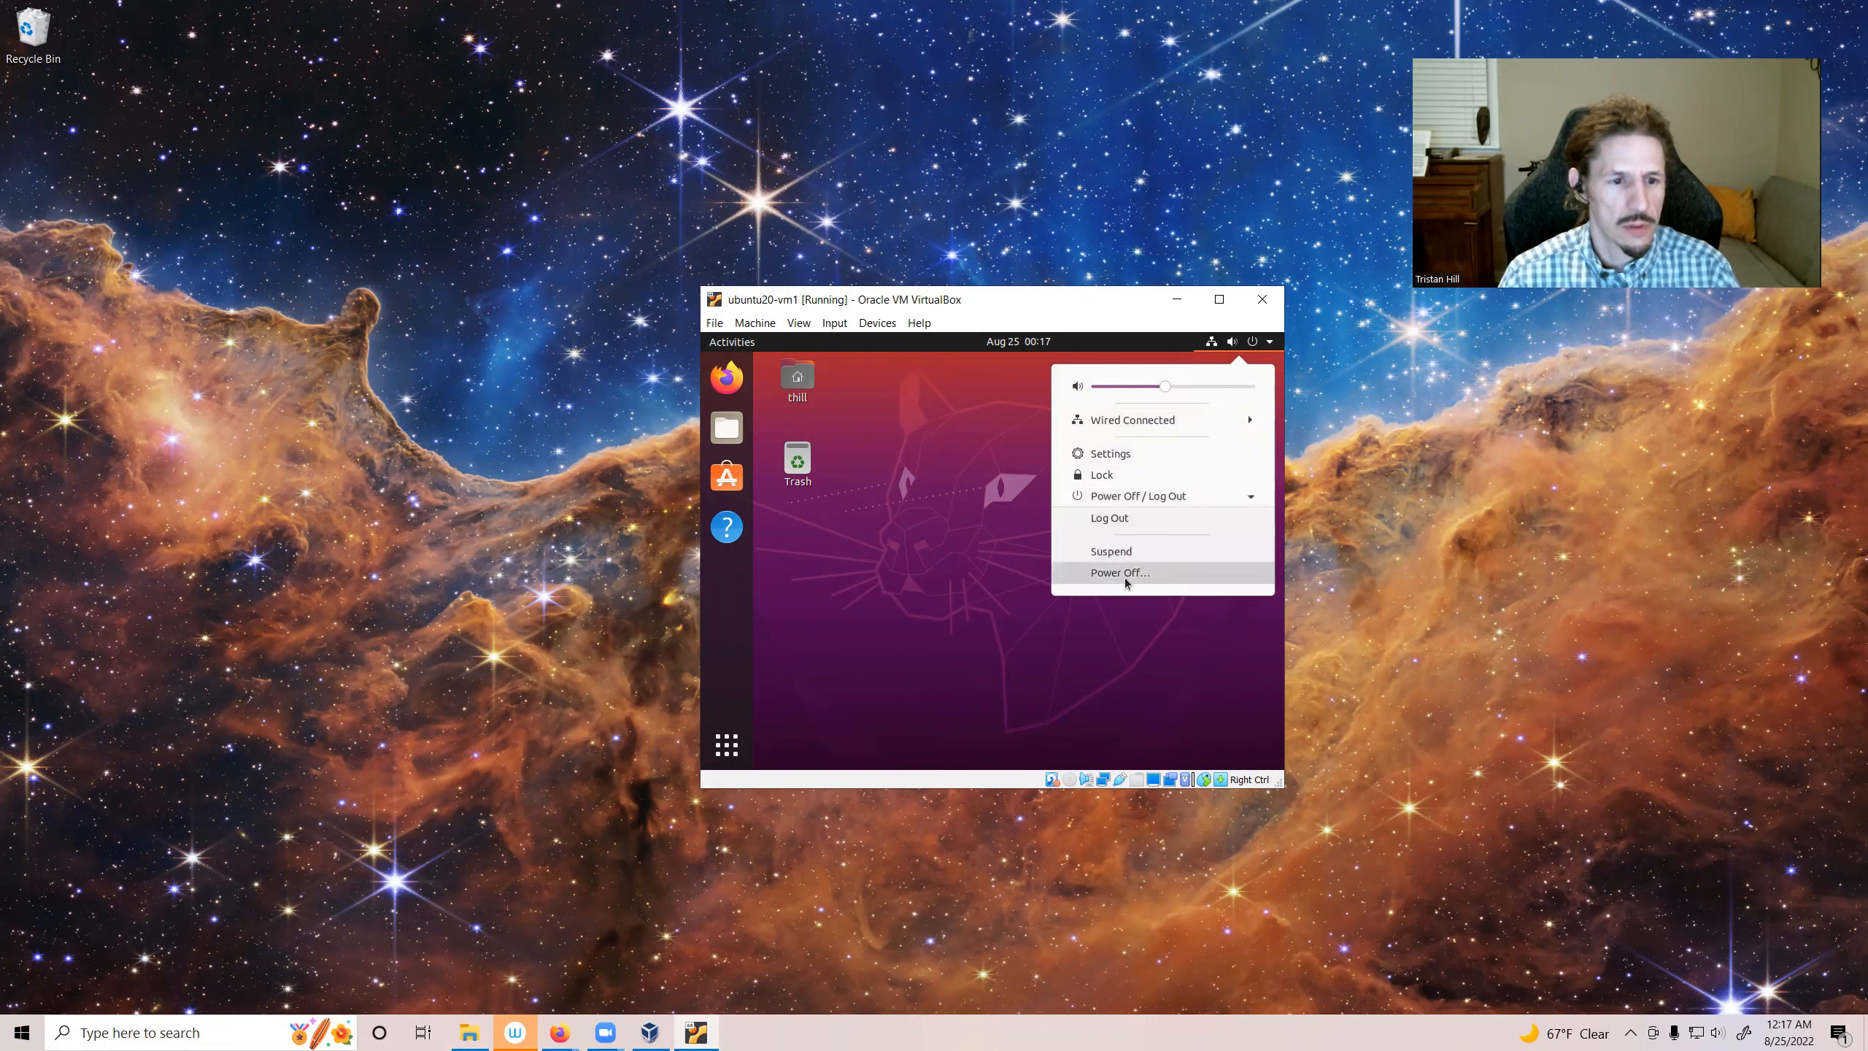
{"action": "left_click", "coordinate": [1107, 599]}
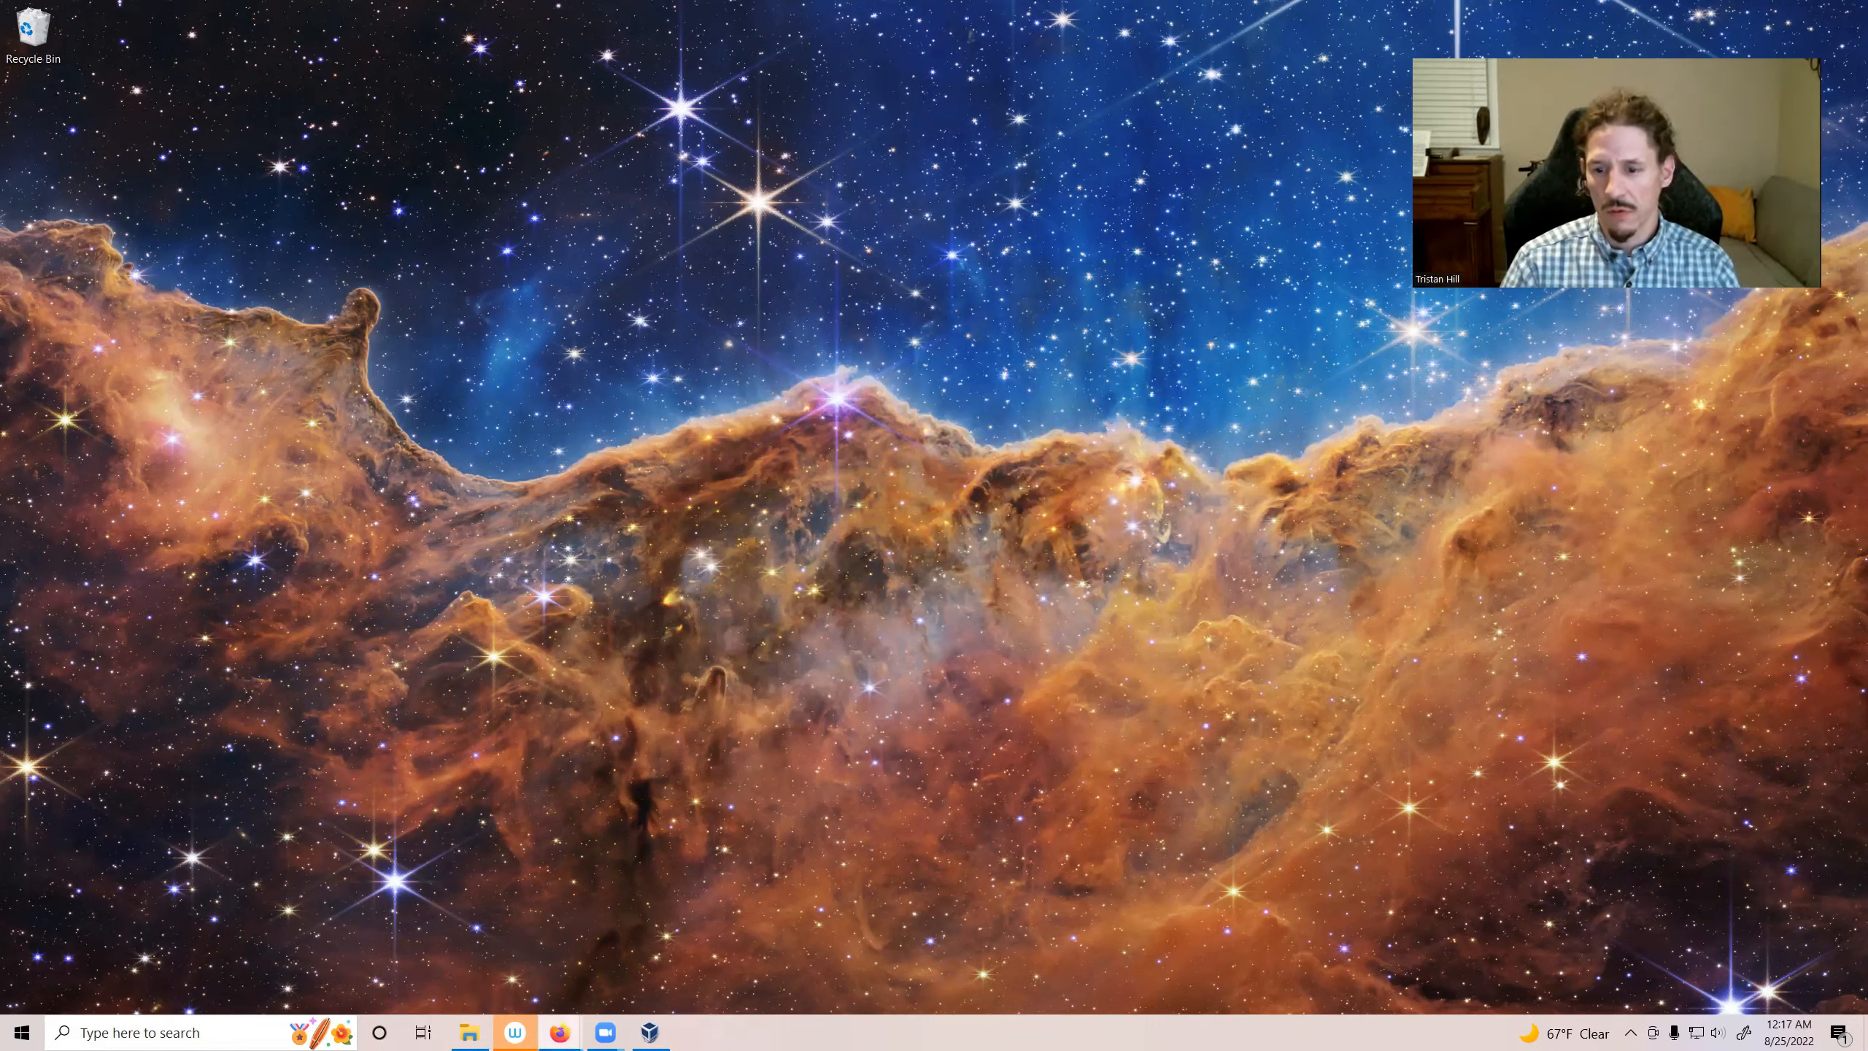
Step: Restore the VirtualBox Manager window and switch the ubuntu20-vm1 view to Details
{"action": "left_click", "coordinate": [649, 1032]}
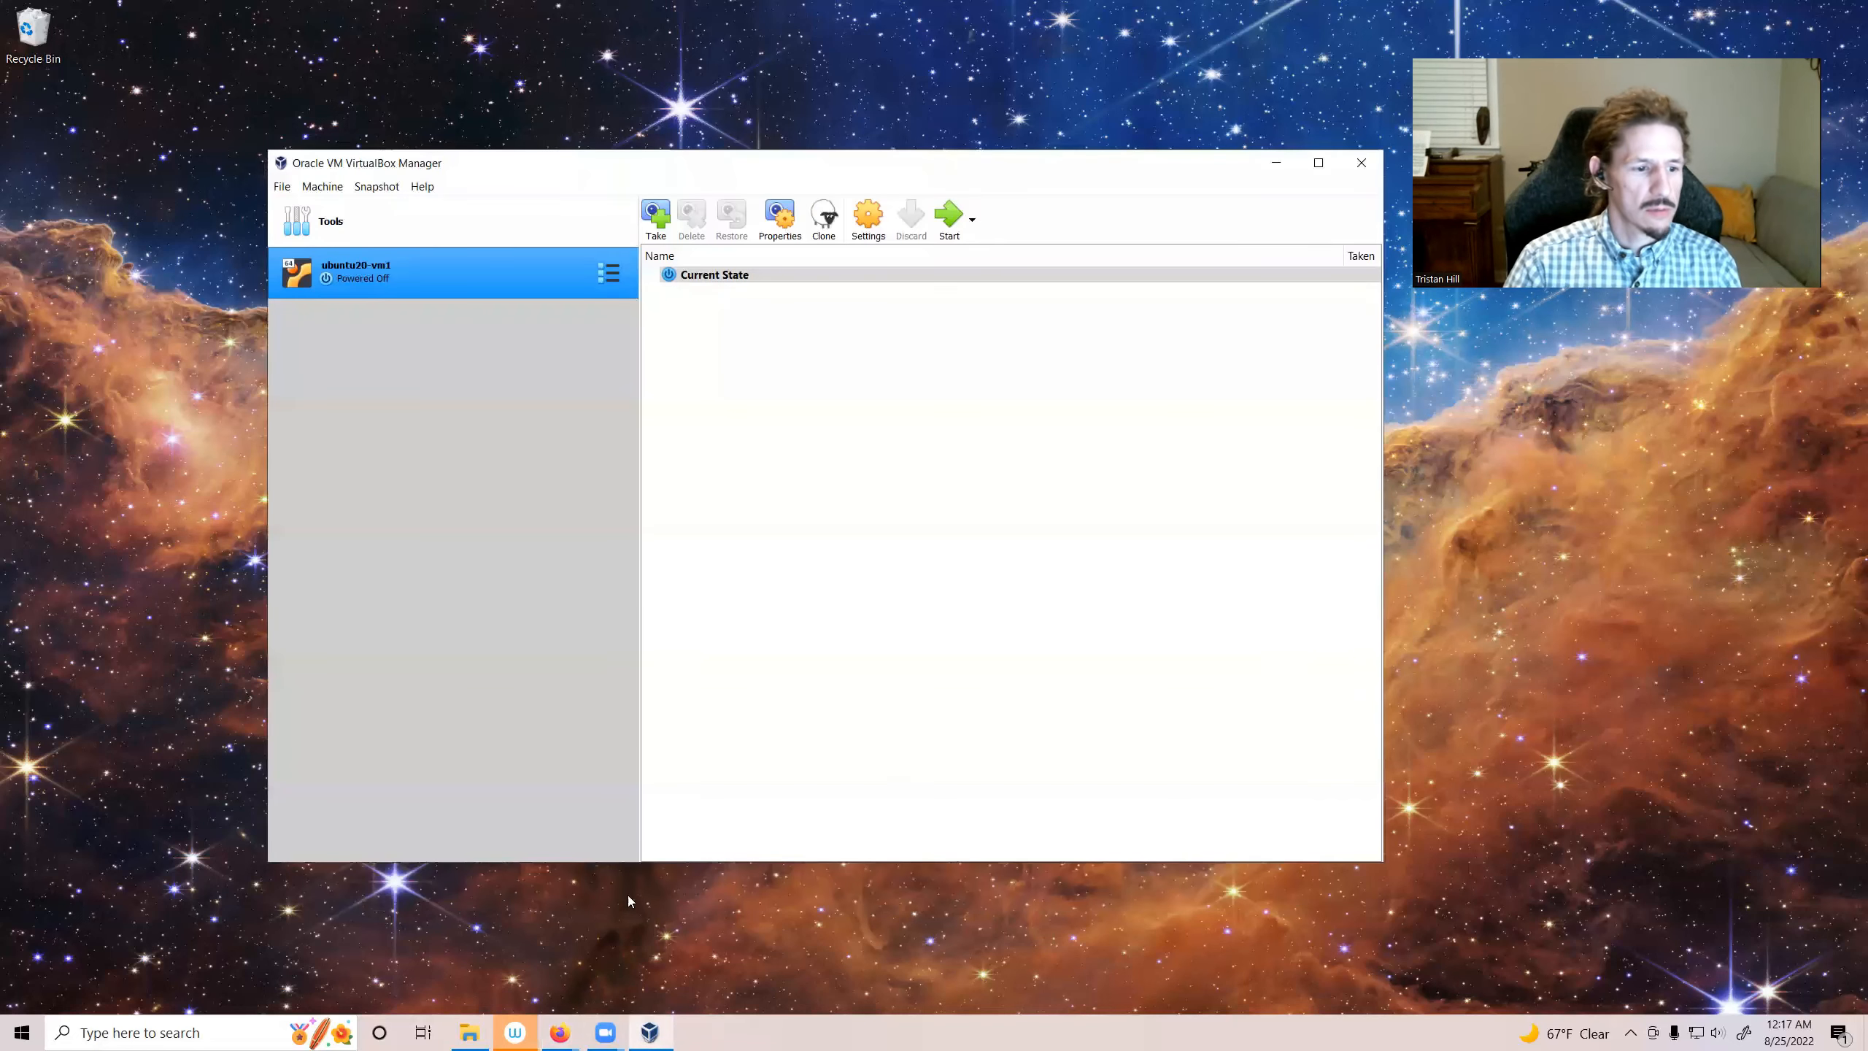
{"action": "mouse_move", "coordinate": [653, 1034]}
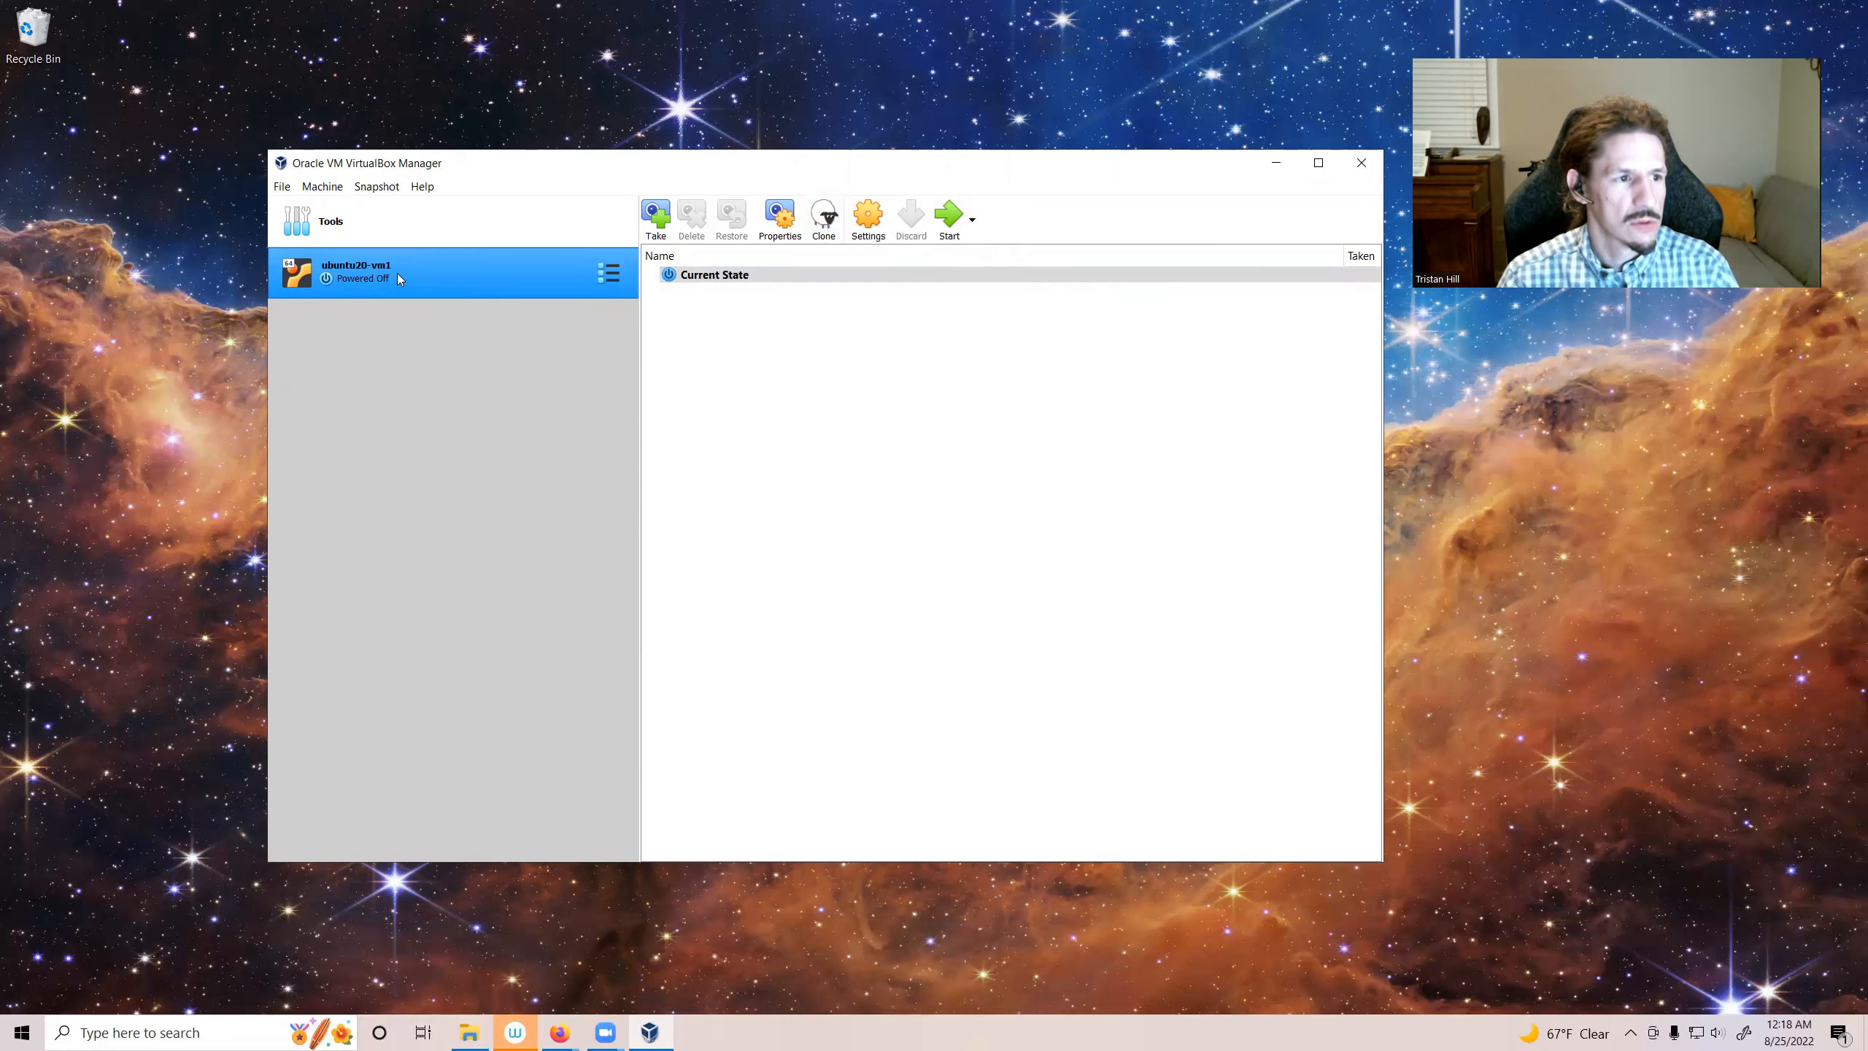
{"action": "left_click", "coordinate": [608, 279]}
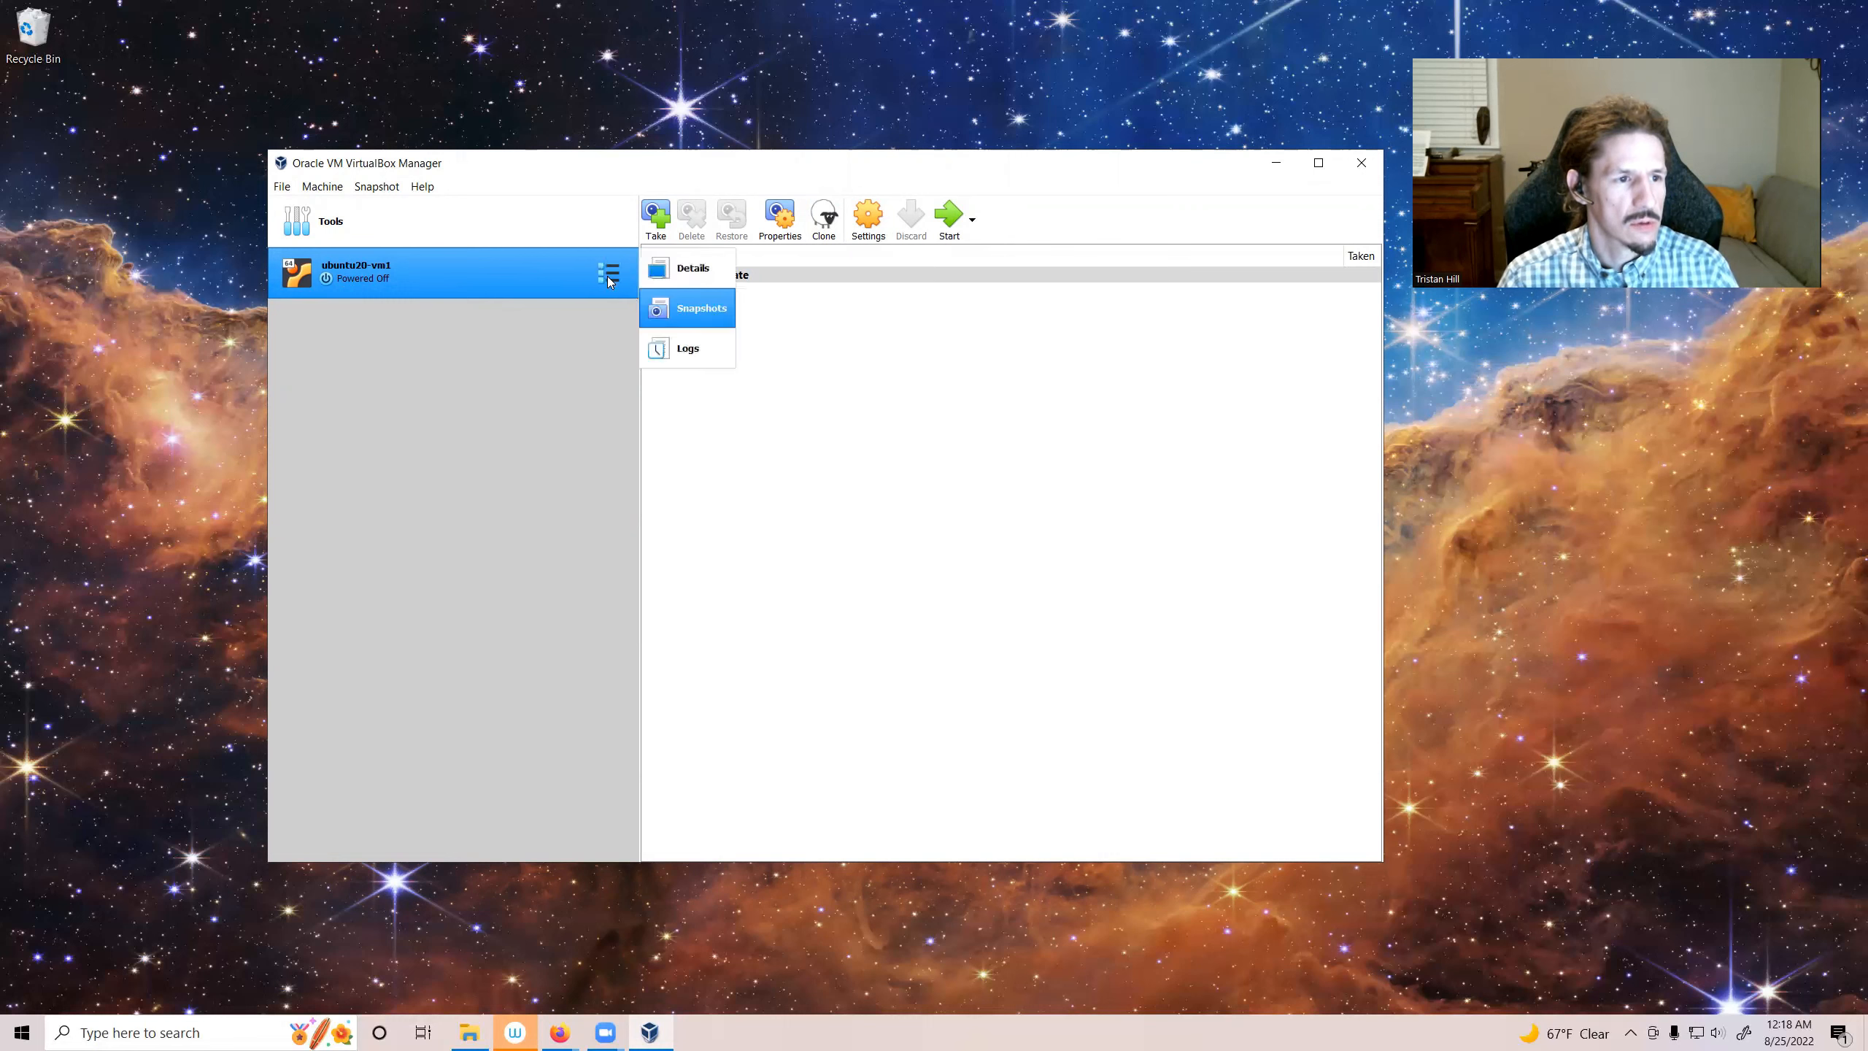
{"action": "left_click", "coordinate": [707, 315]}
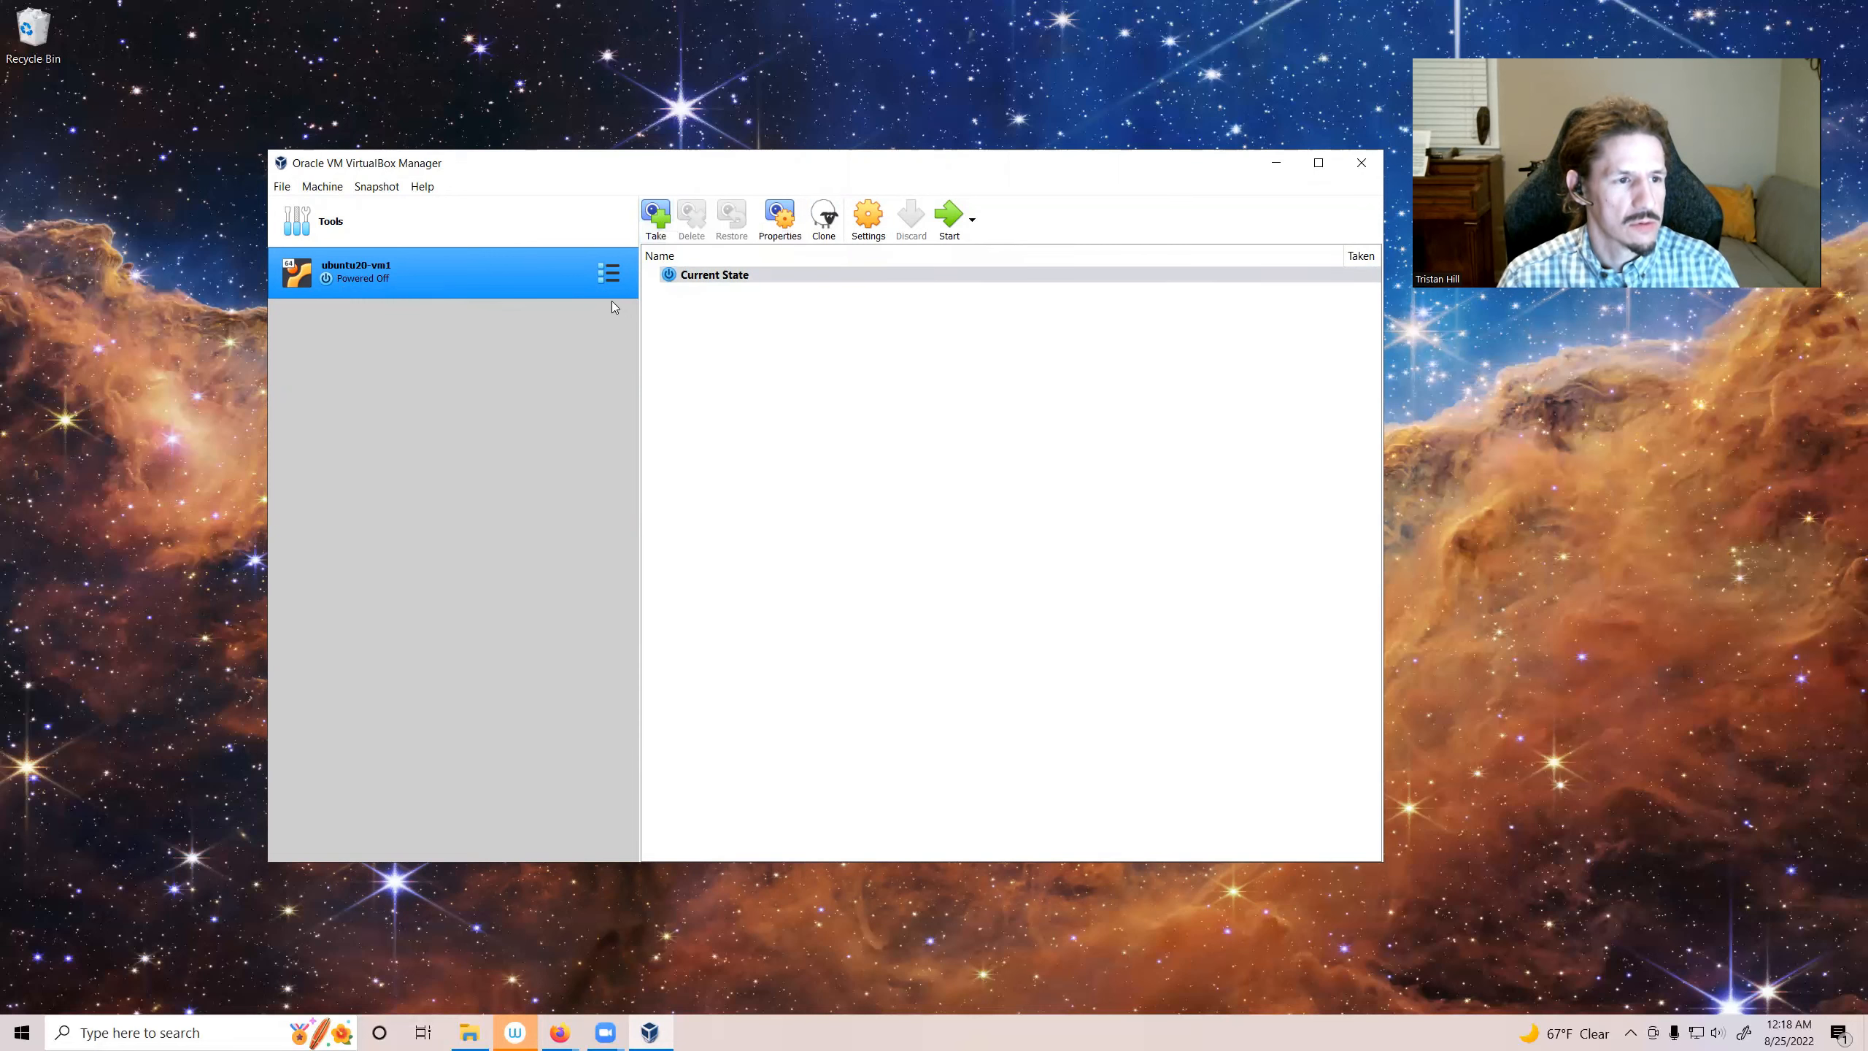
{"action": "left_click", "coordinate": [608, 273]}
{"action": "left_click", "coordinate": [665, 264]}
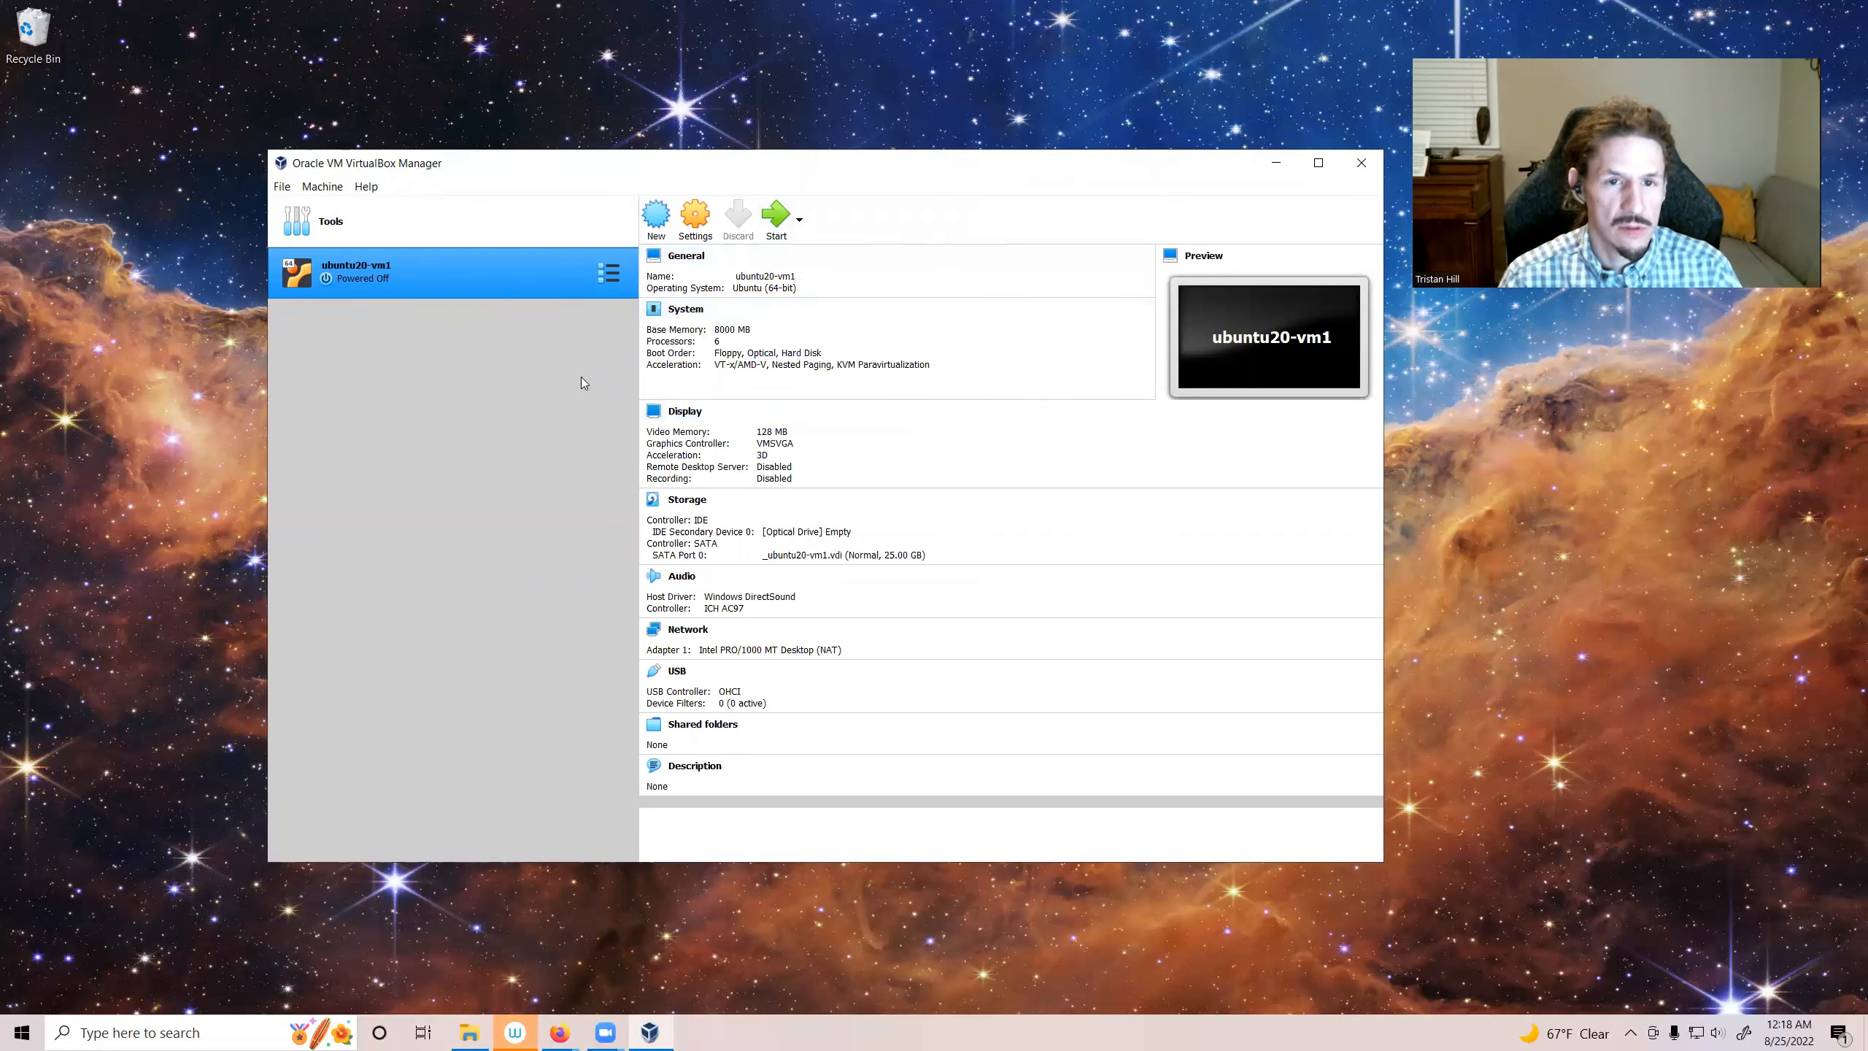
Step: Switch the ubuntu20-vm1 machine view from Details to Snapshots
{"action": "left_click", "coordinate": [599, 282]}
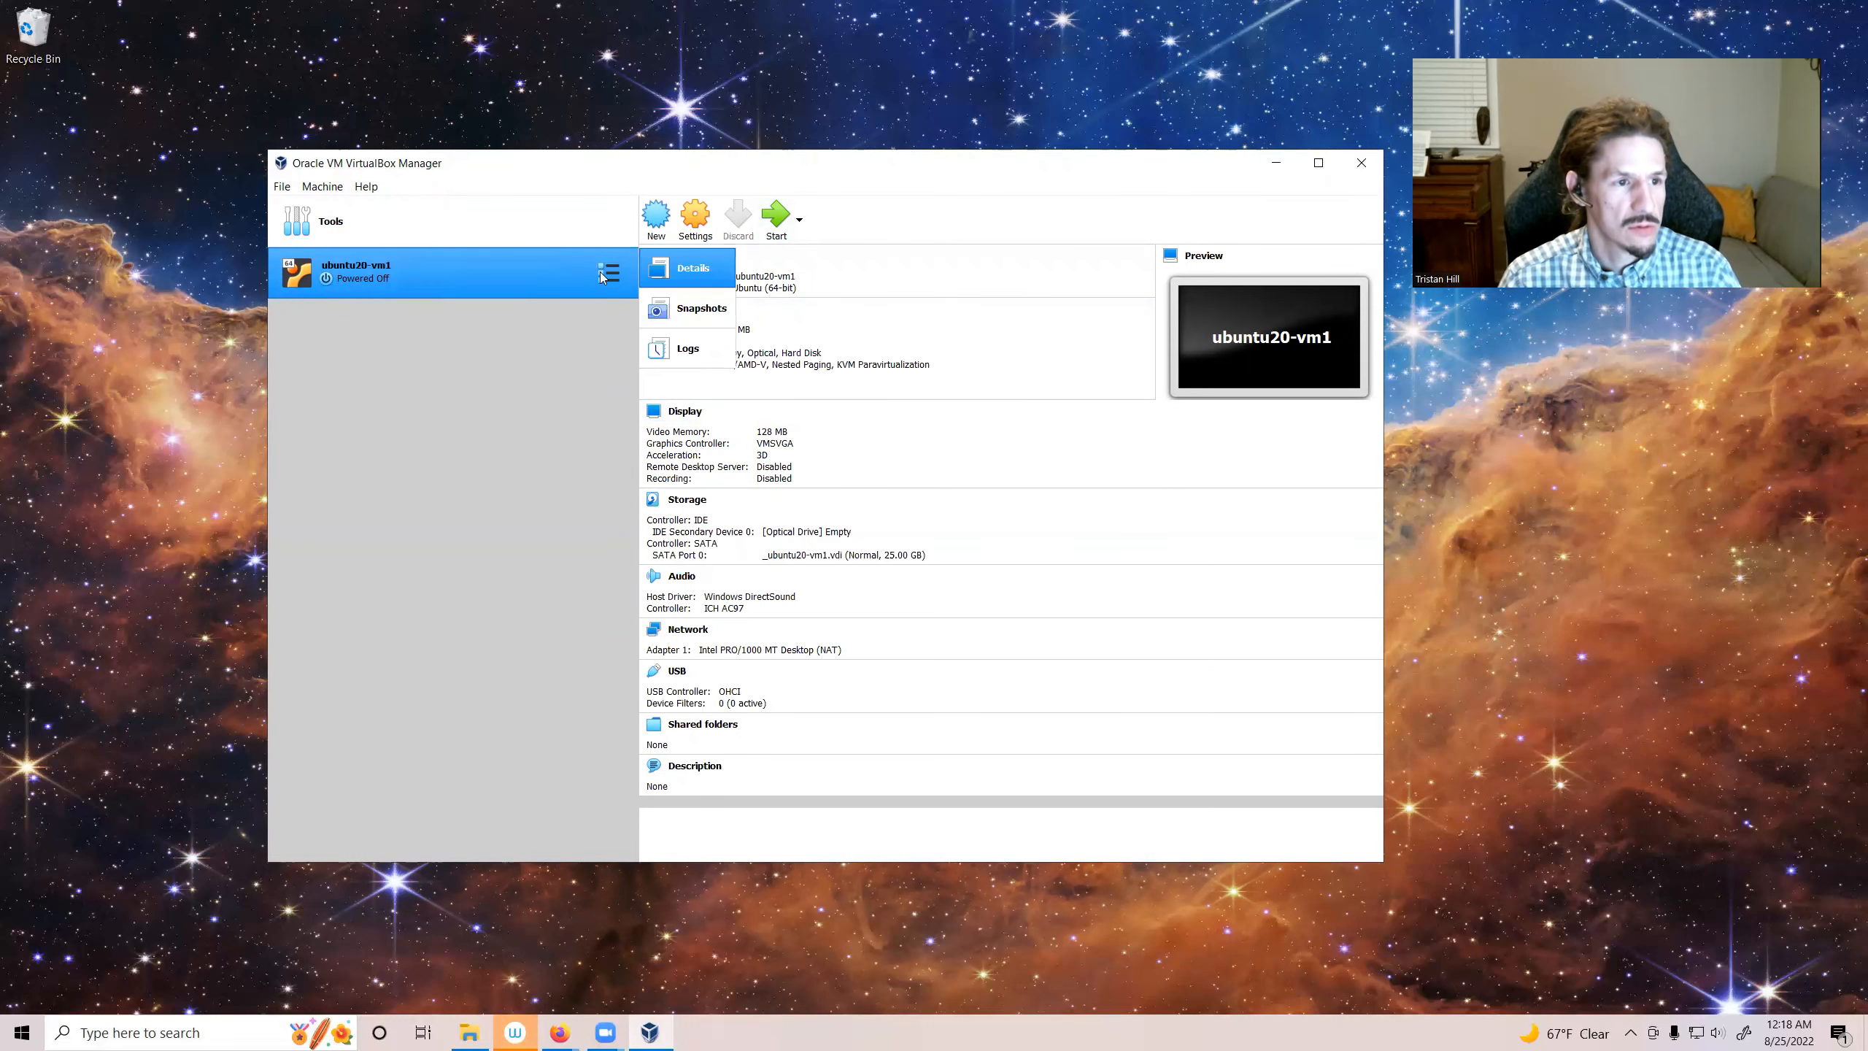
{"action": "left_click", "coordinate": [666, 264]}
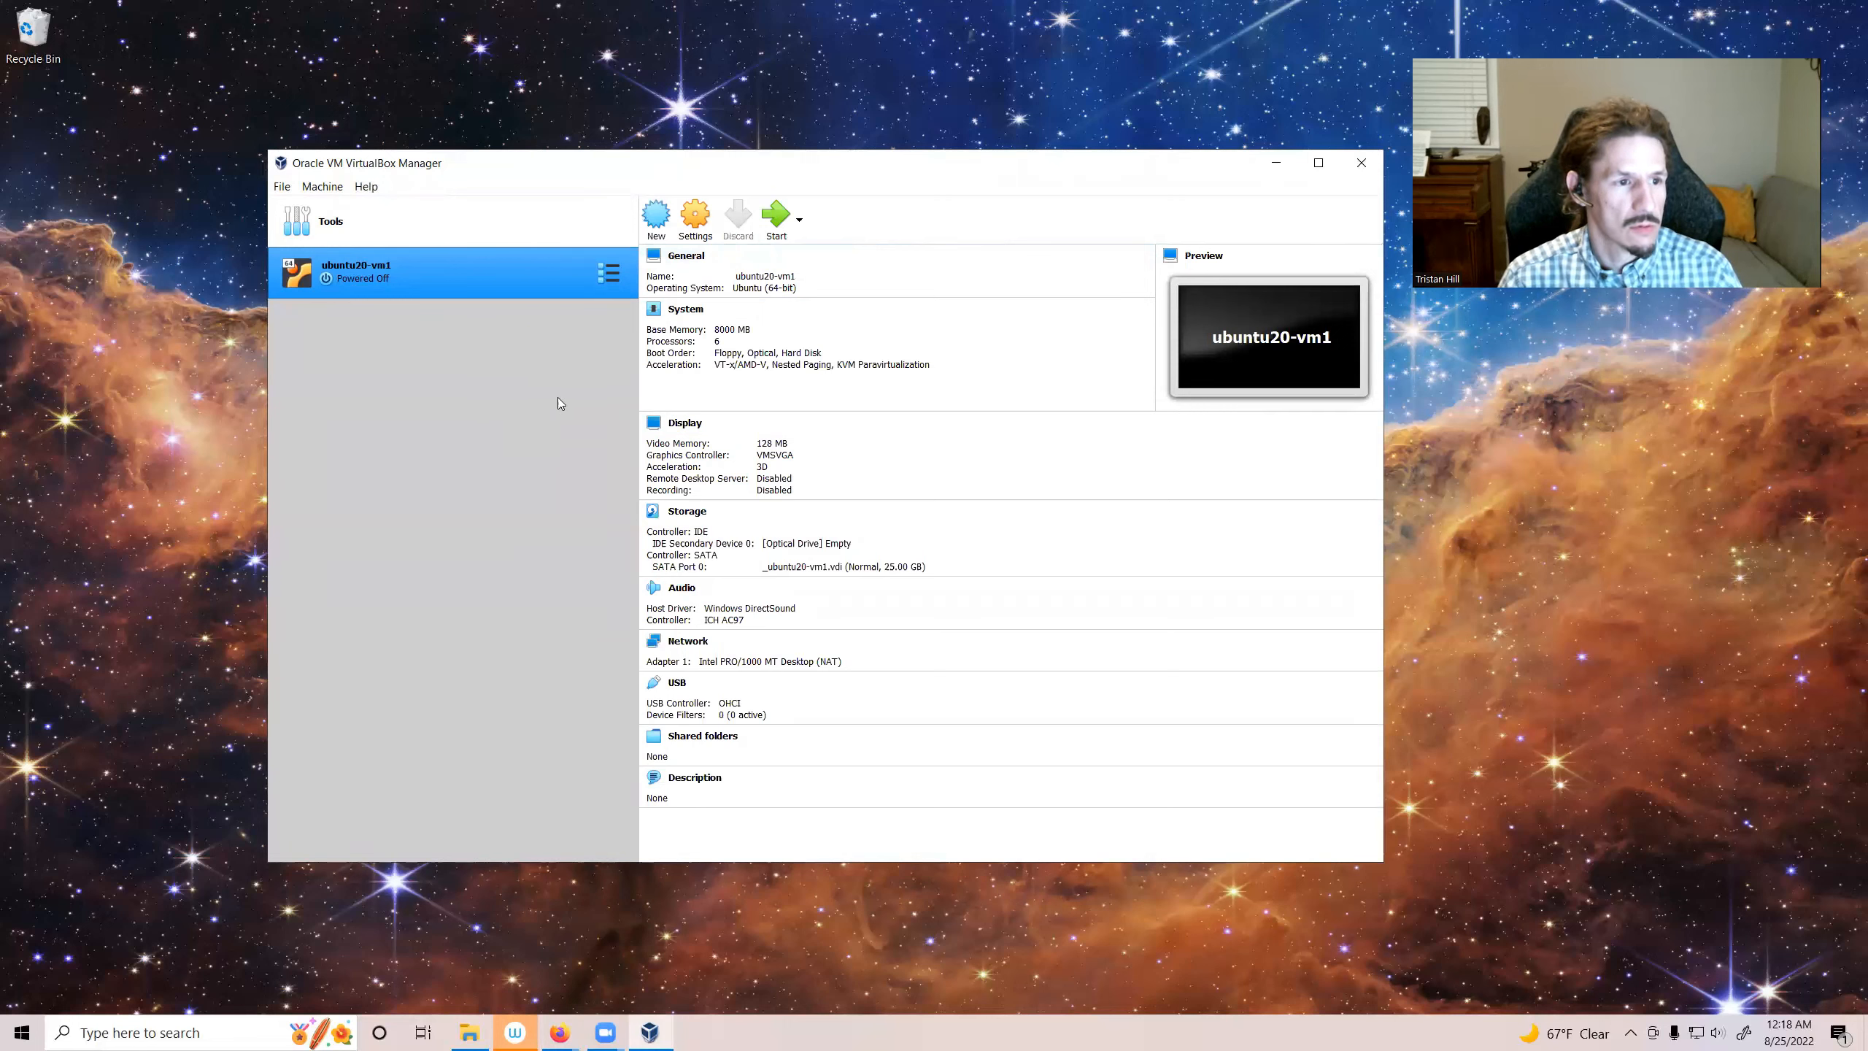
{"action": "left_click", "coordinate": [612, 278]}
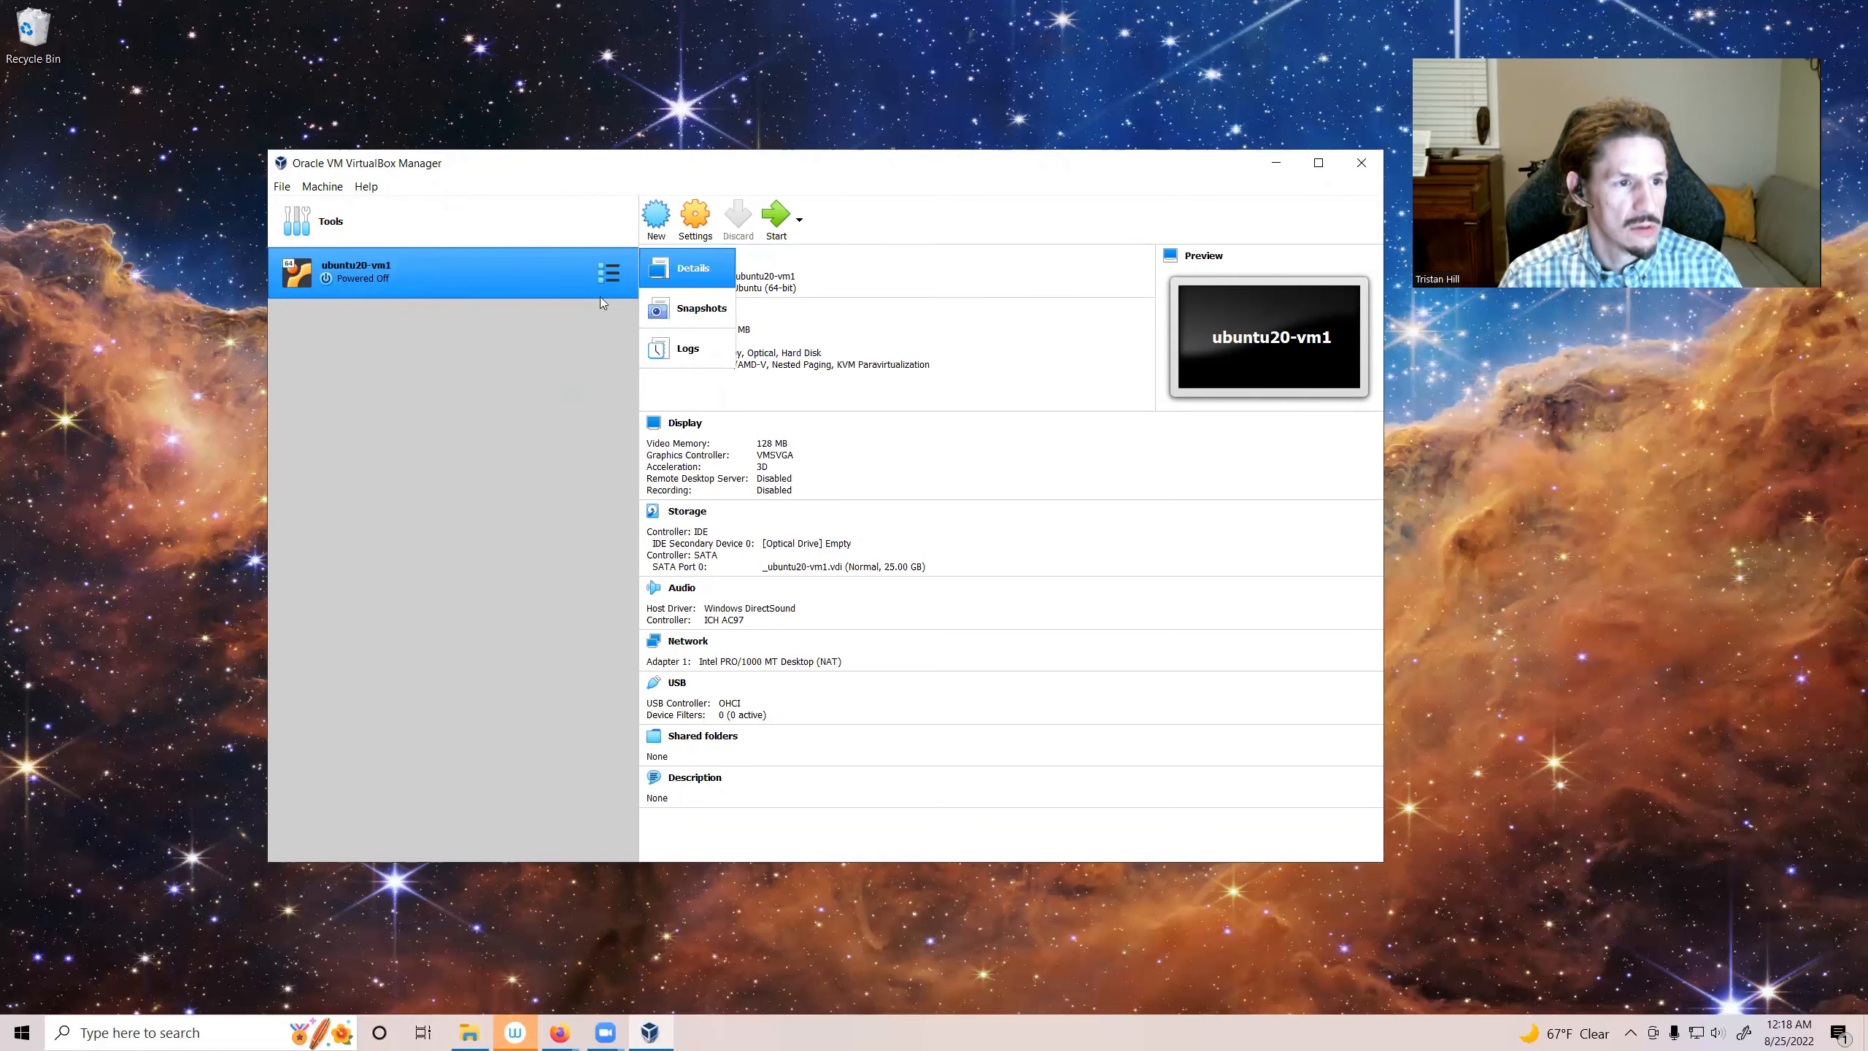
{"action": "left_click", "coordinate": [696, 319]}
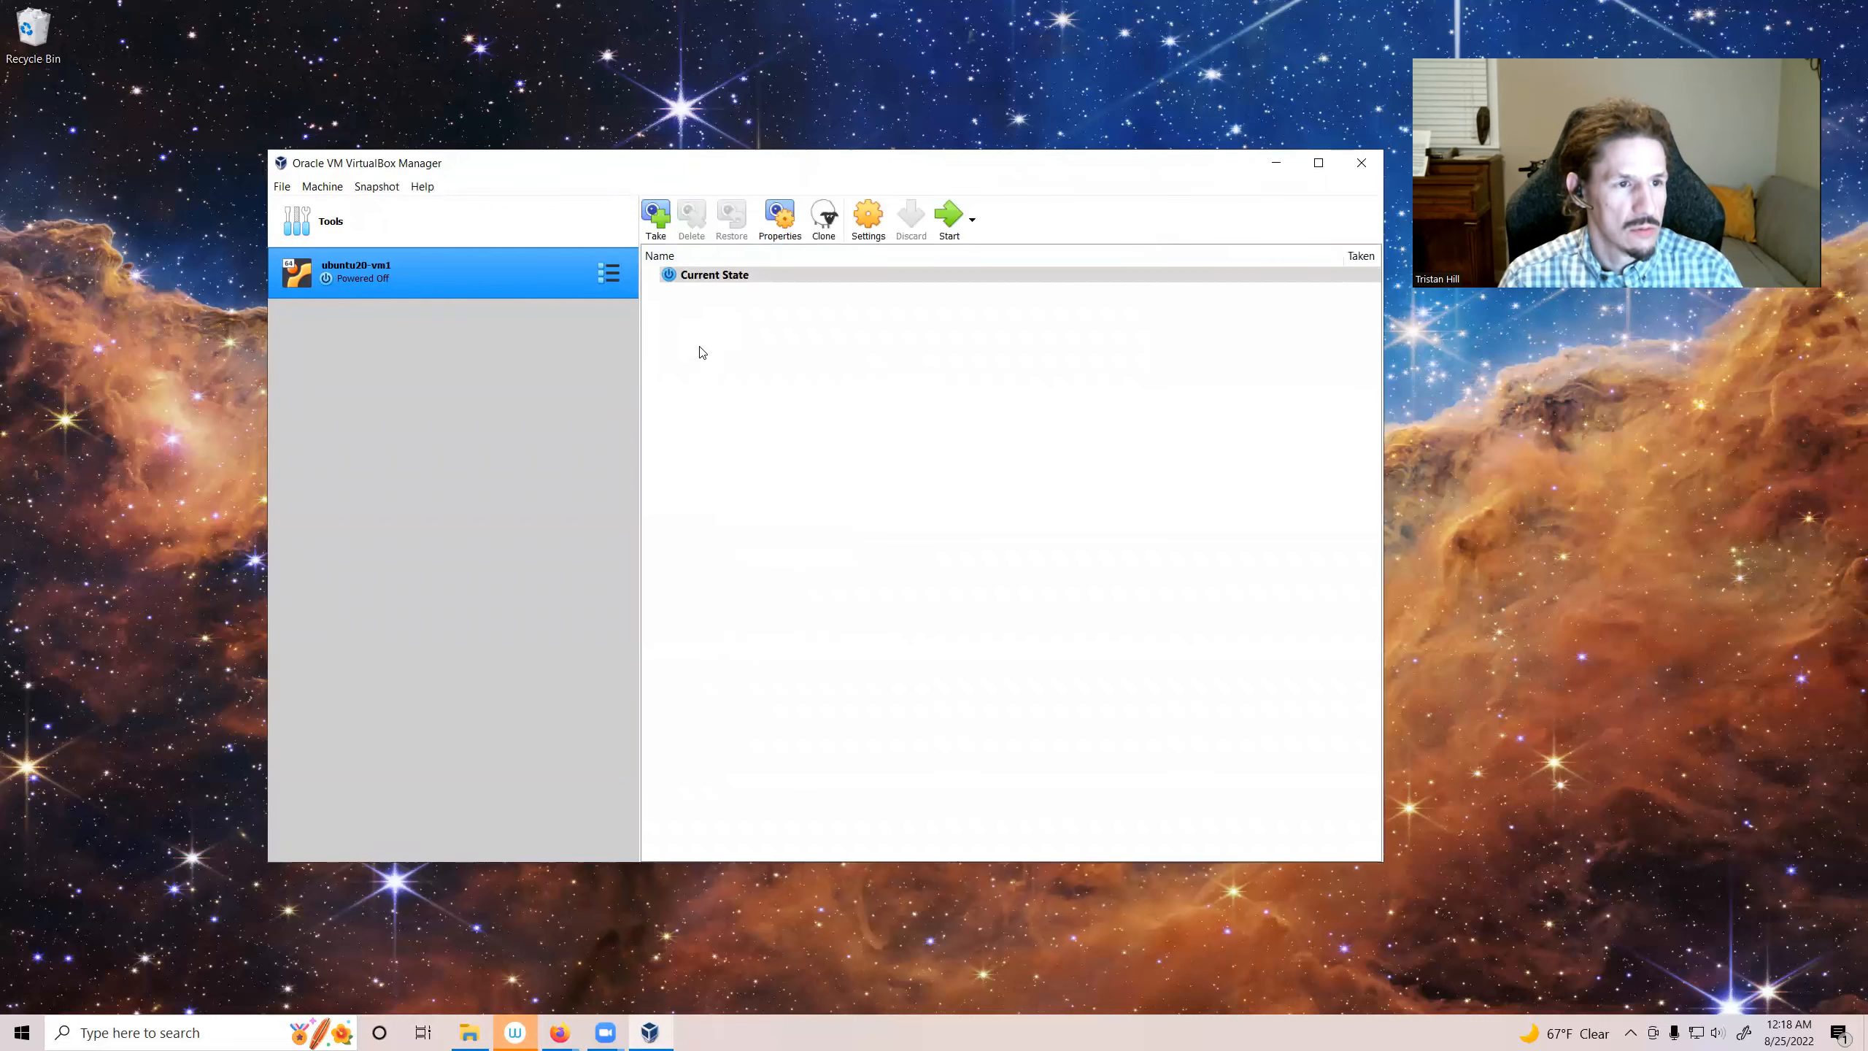
Step: Start taking a new snapshot of the VM and name it ubuntu20-vm1
{"action": "left_click", "coordinate": [656, 221]}
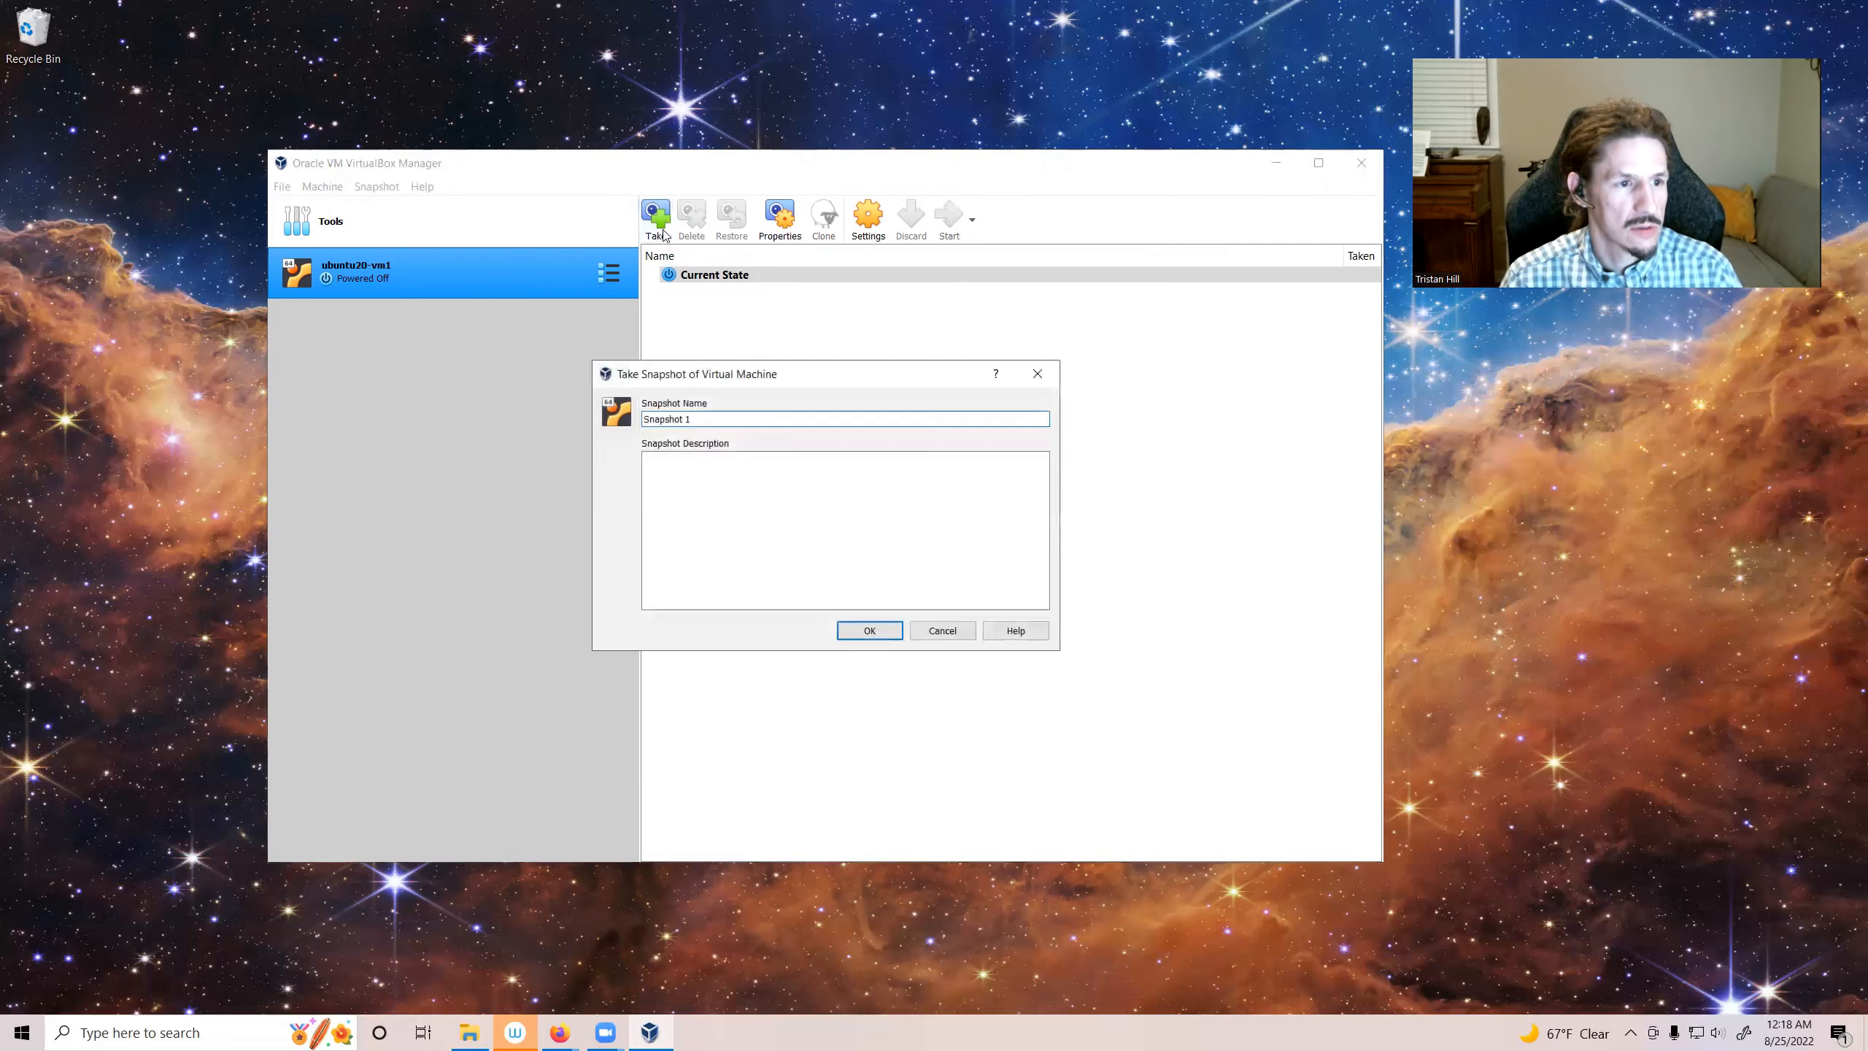
{"action": "left_click_drag", "start_coordinate": [691, 419], "coordinate": [629, 429]}
{"action": "type", "text": "ubnu"}
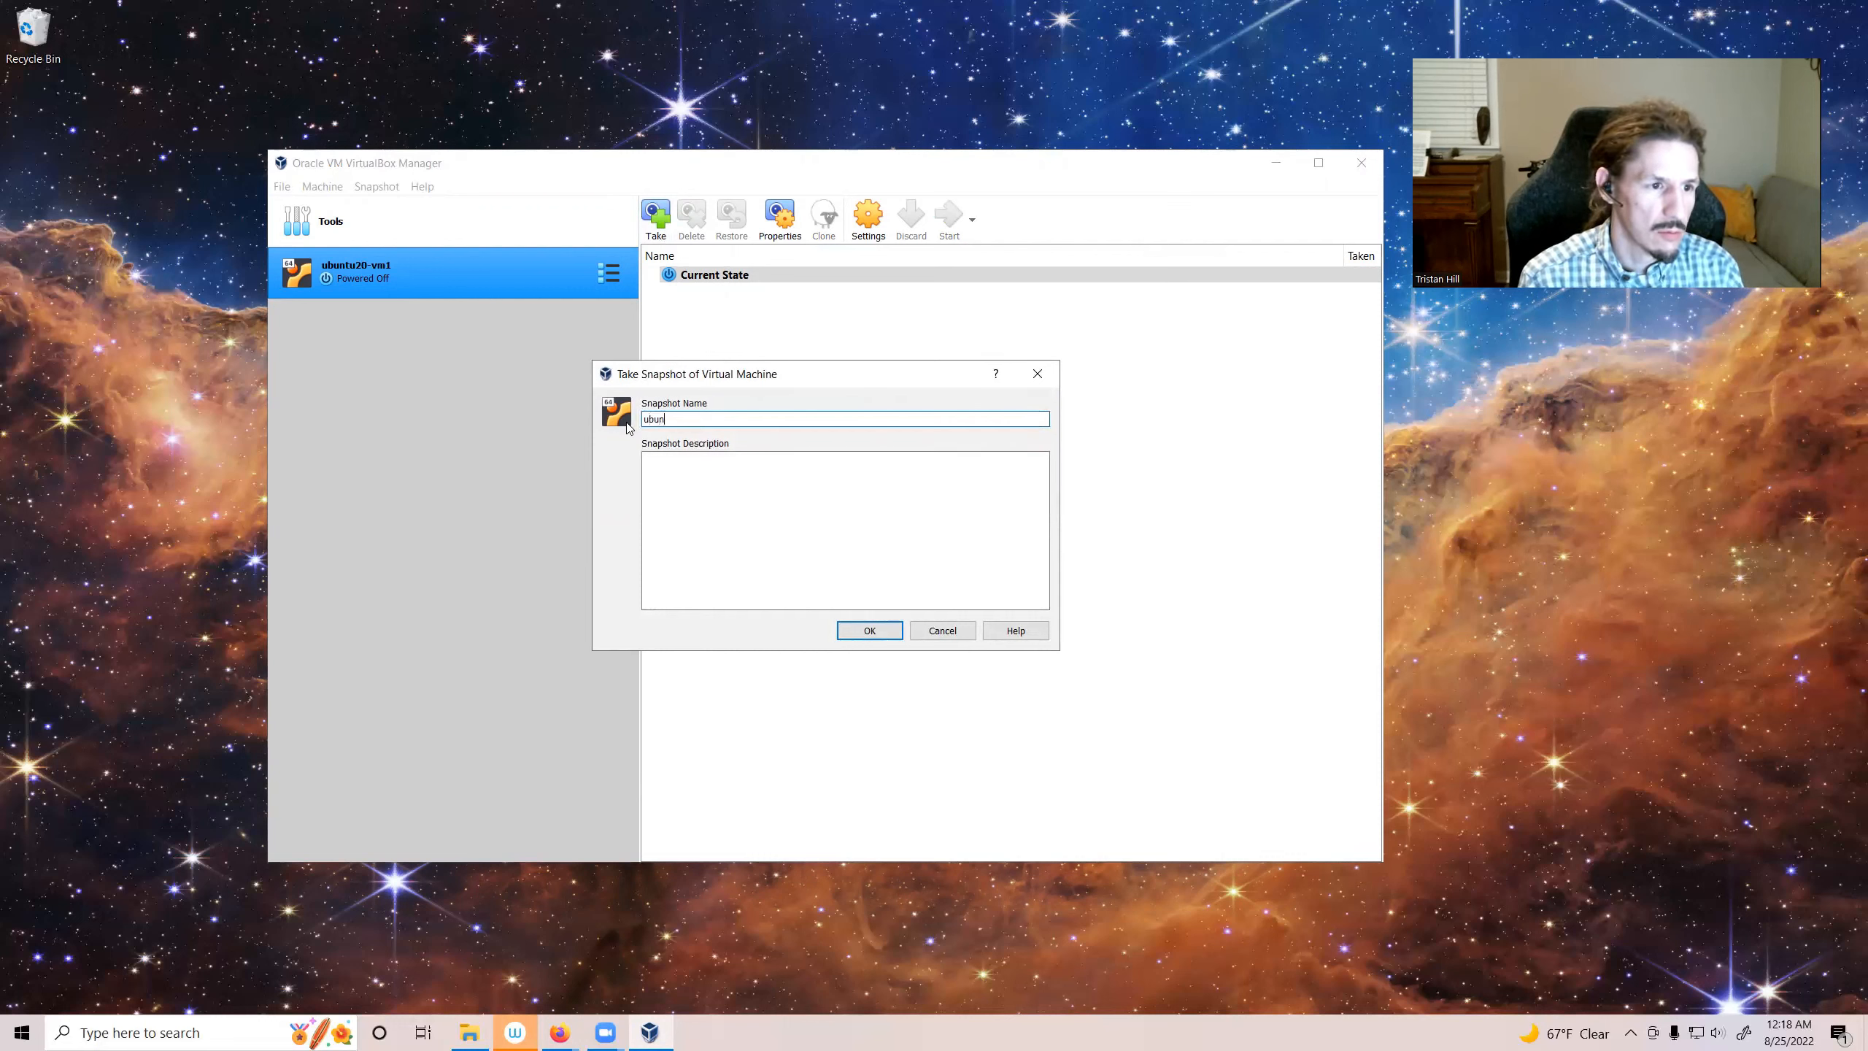
{"action": "type", "text": "tu20-"}
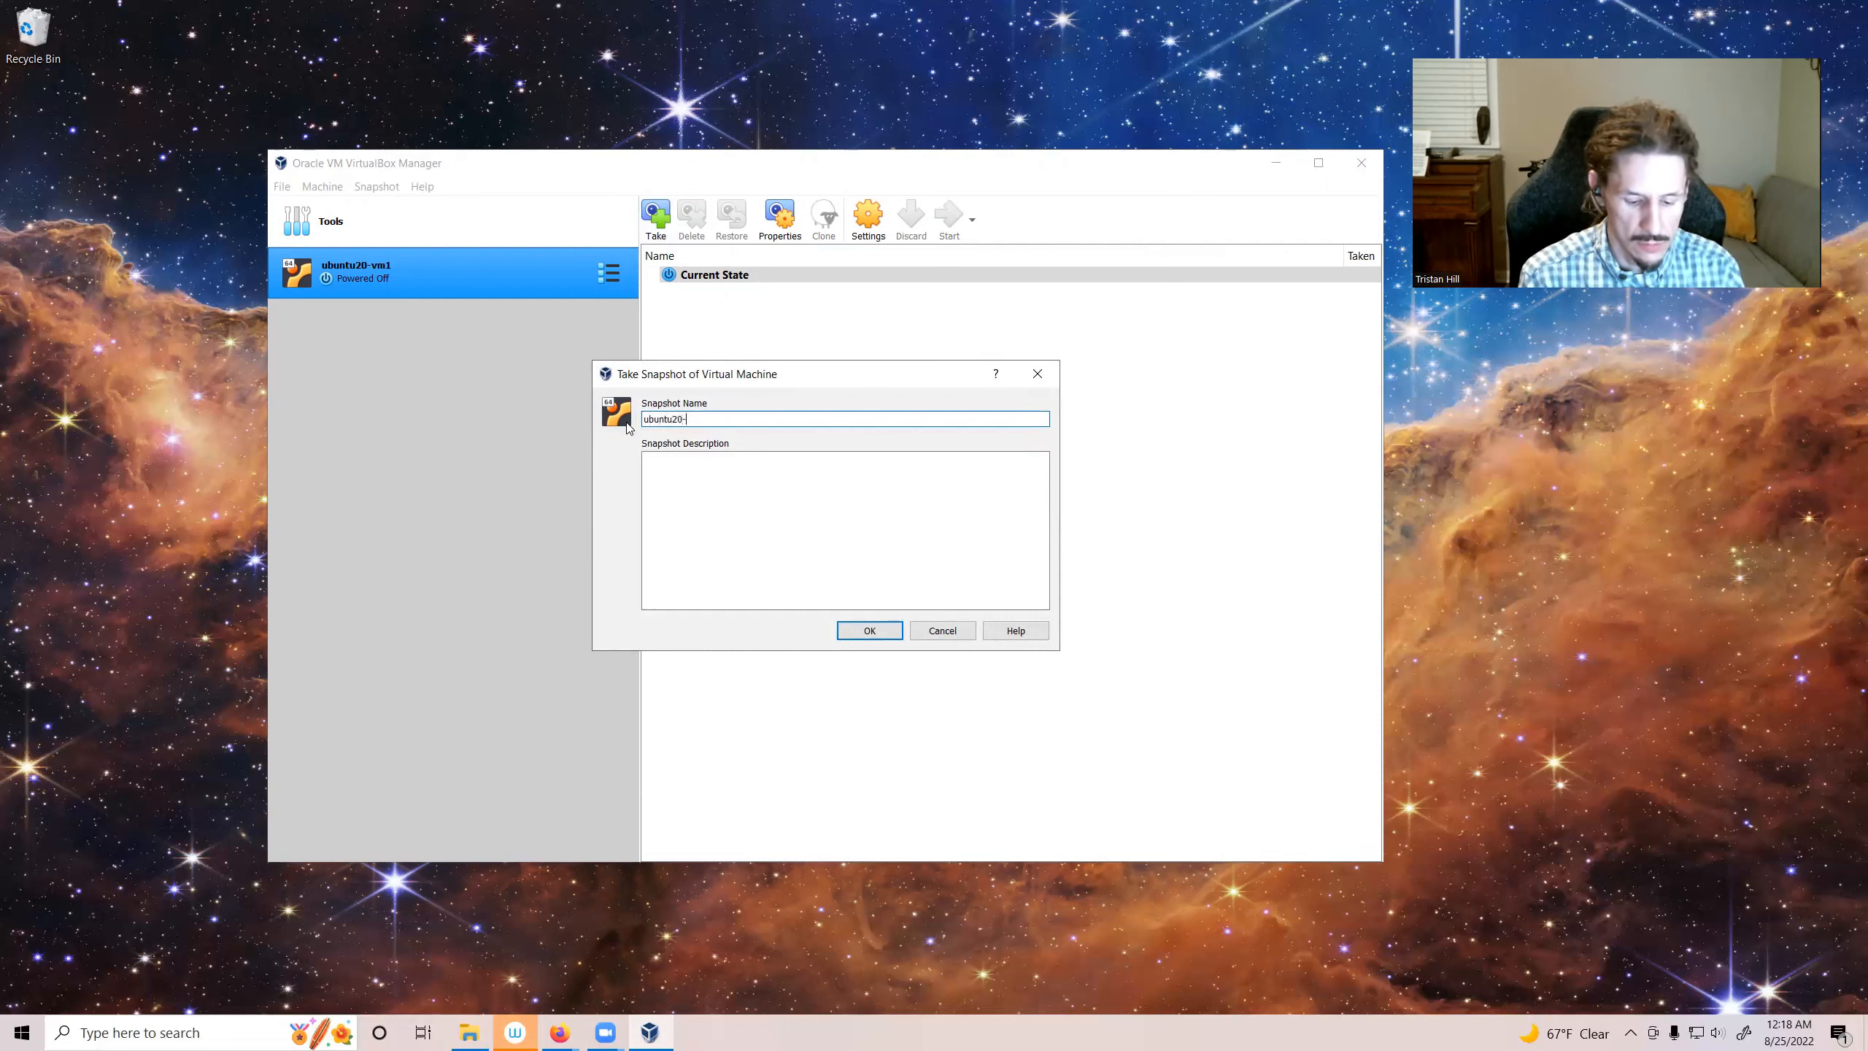
{"action": "type", "text": "vm1"}
Step: Enter the description "initial boot" and "updated with Software Updater GUI" on two lines, then create the snapshot
{"action": "left_click", "coordinate": [780, 481]}
{"action": "type", "text": "intia"}
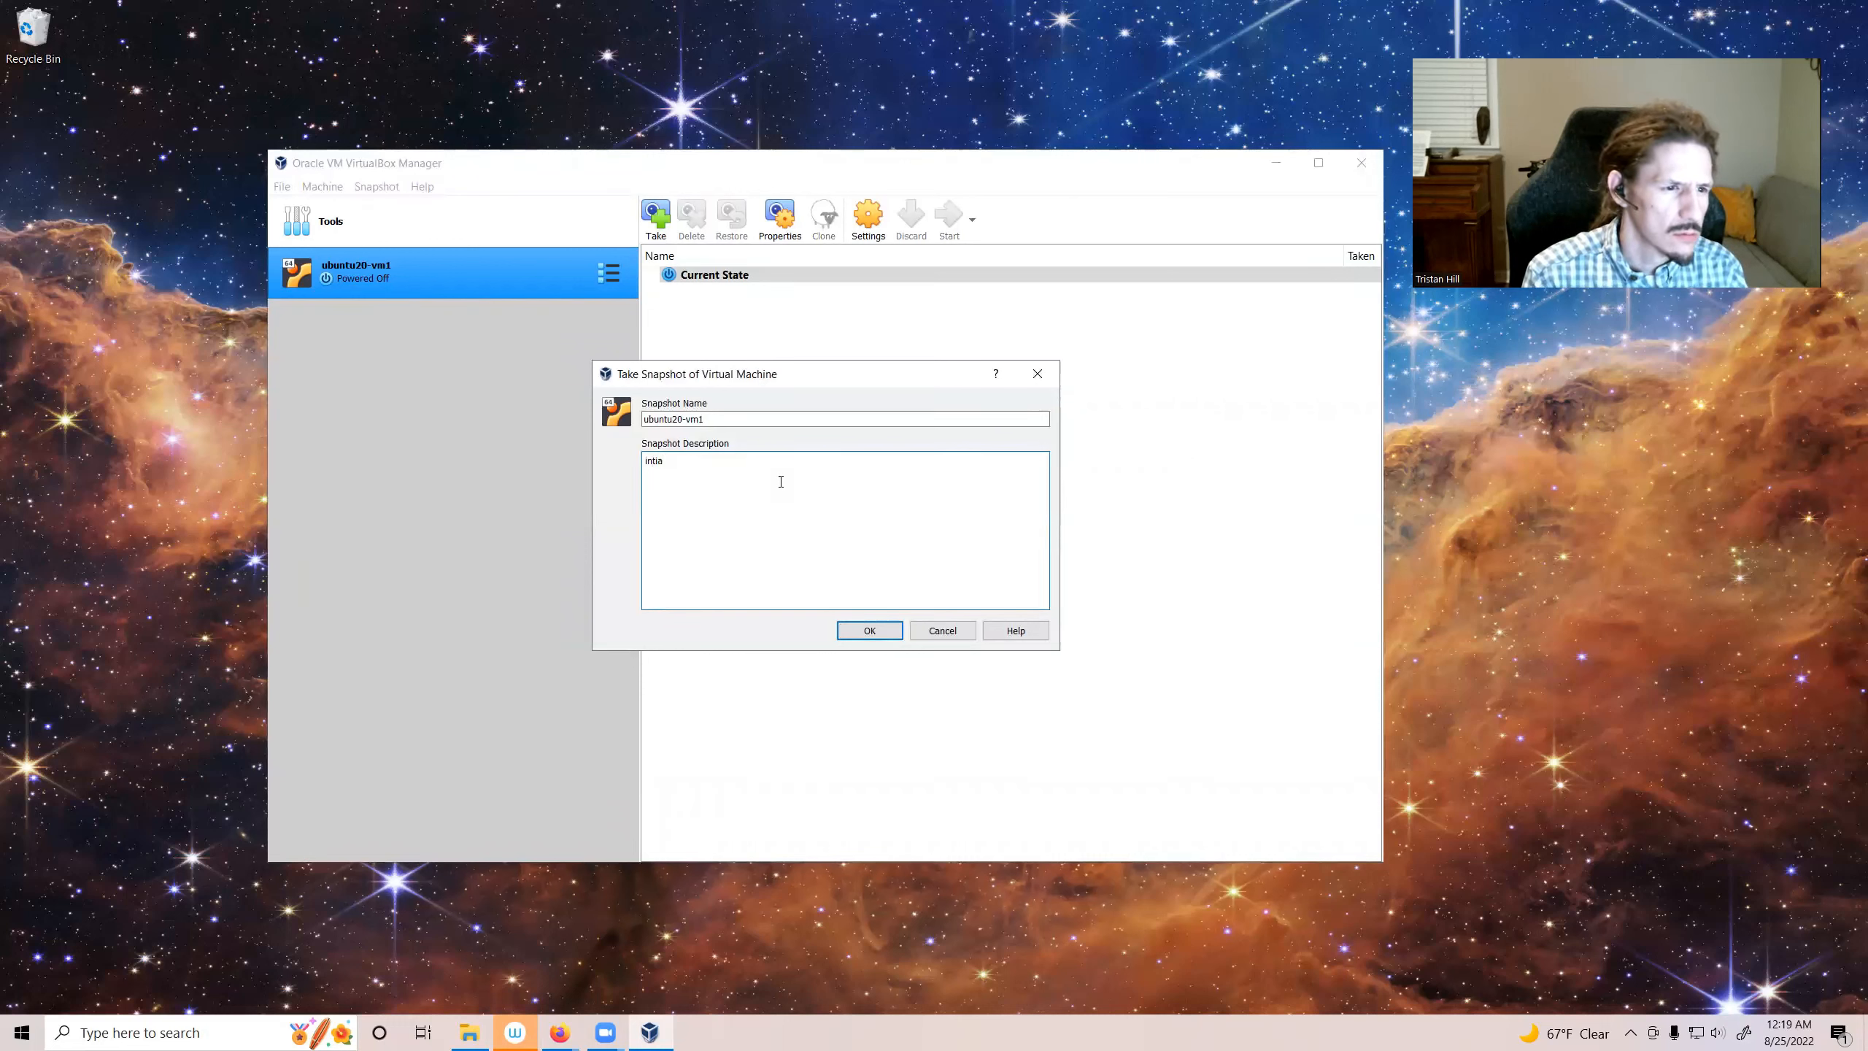
{"action": "type", "text": "l snaph"}
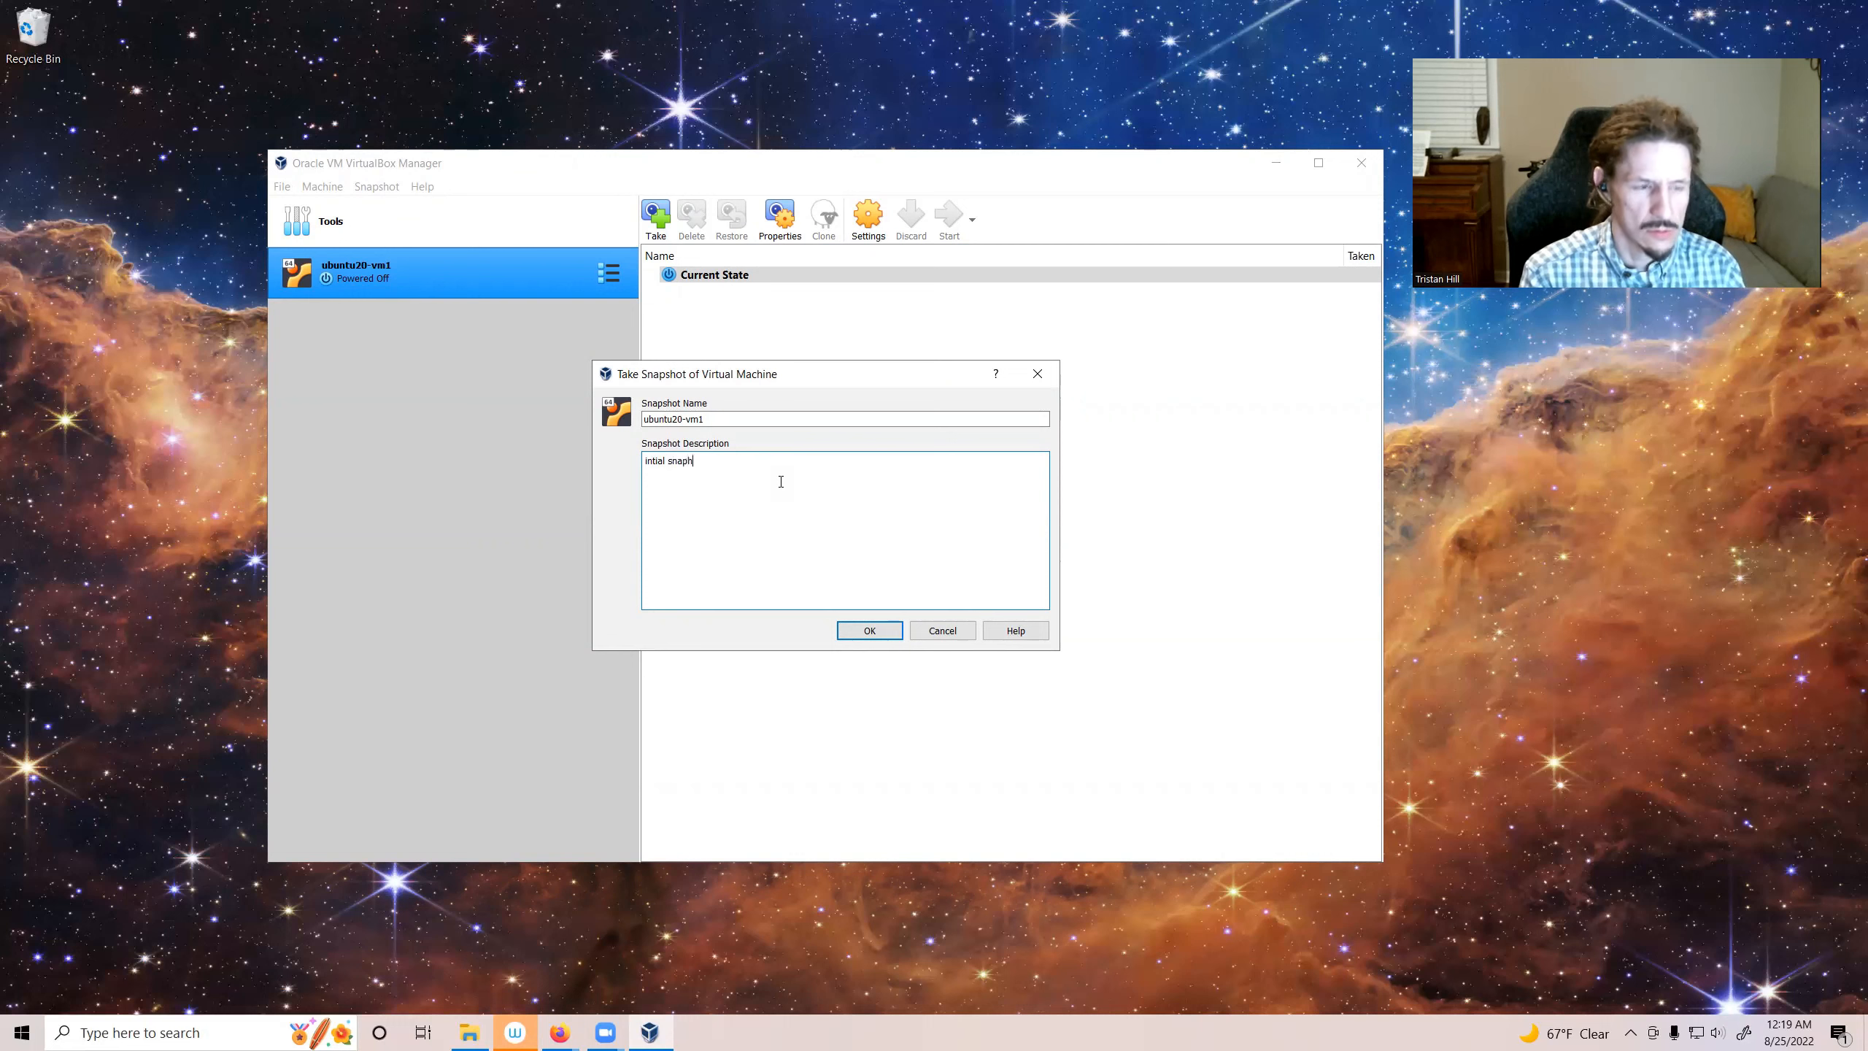
{"action": "key", "text": "BackSpace"}
{"action": "key", "text": "BackSpace"}
{"action": "key", "text": "BackSpace"}
{"action": "key", "text": "BackSpace"}
{"action": "key", "text": "BackSpace"}
{"action": "type", "text": "boot -"}
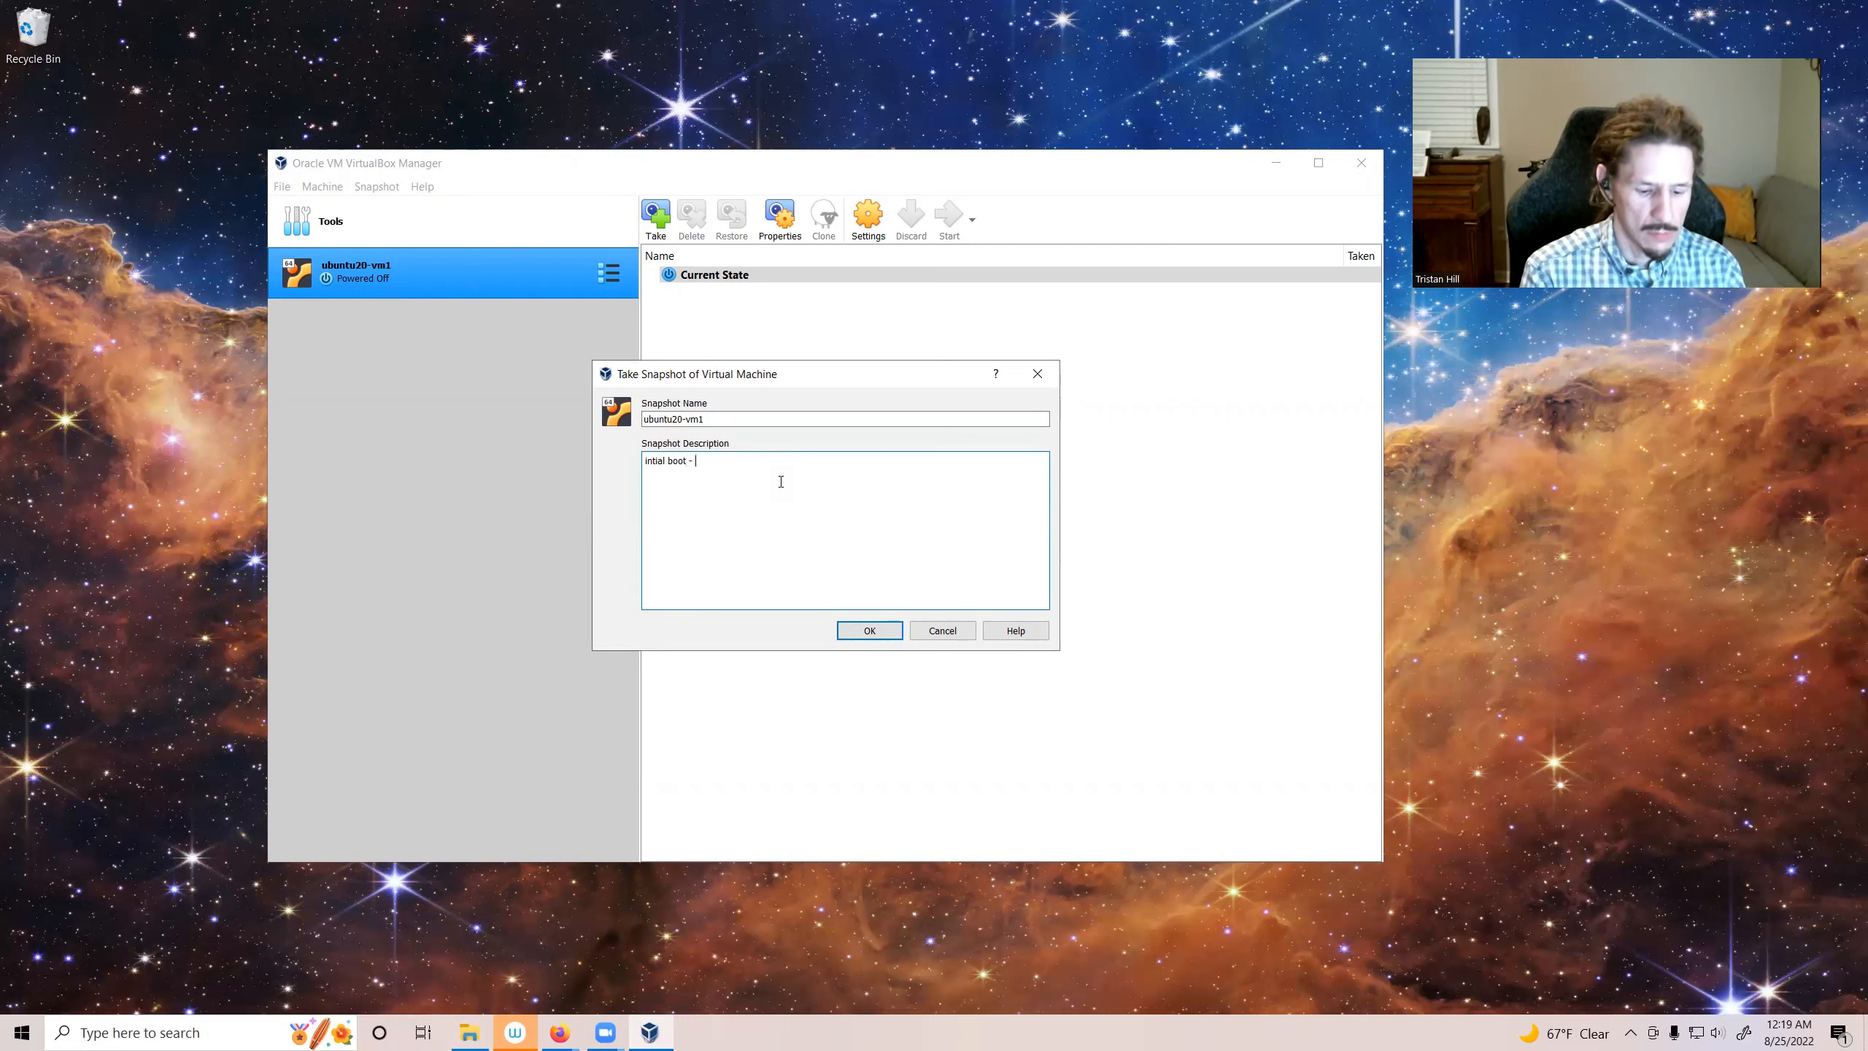
{"action": "key", "text": "Return"}
{"action": "type", "text": "updatre"}
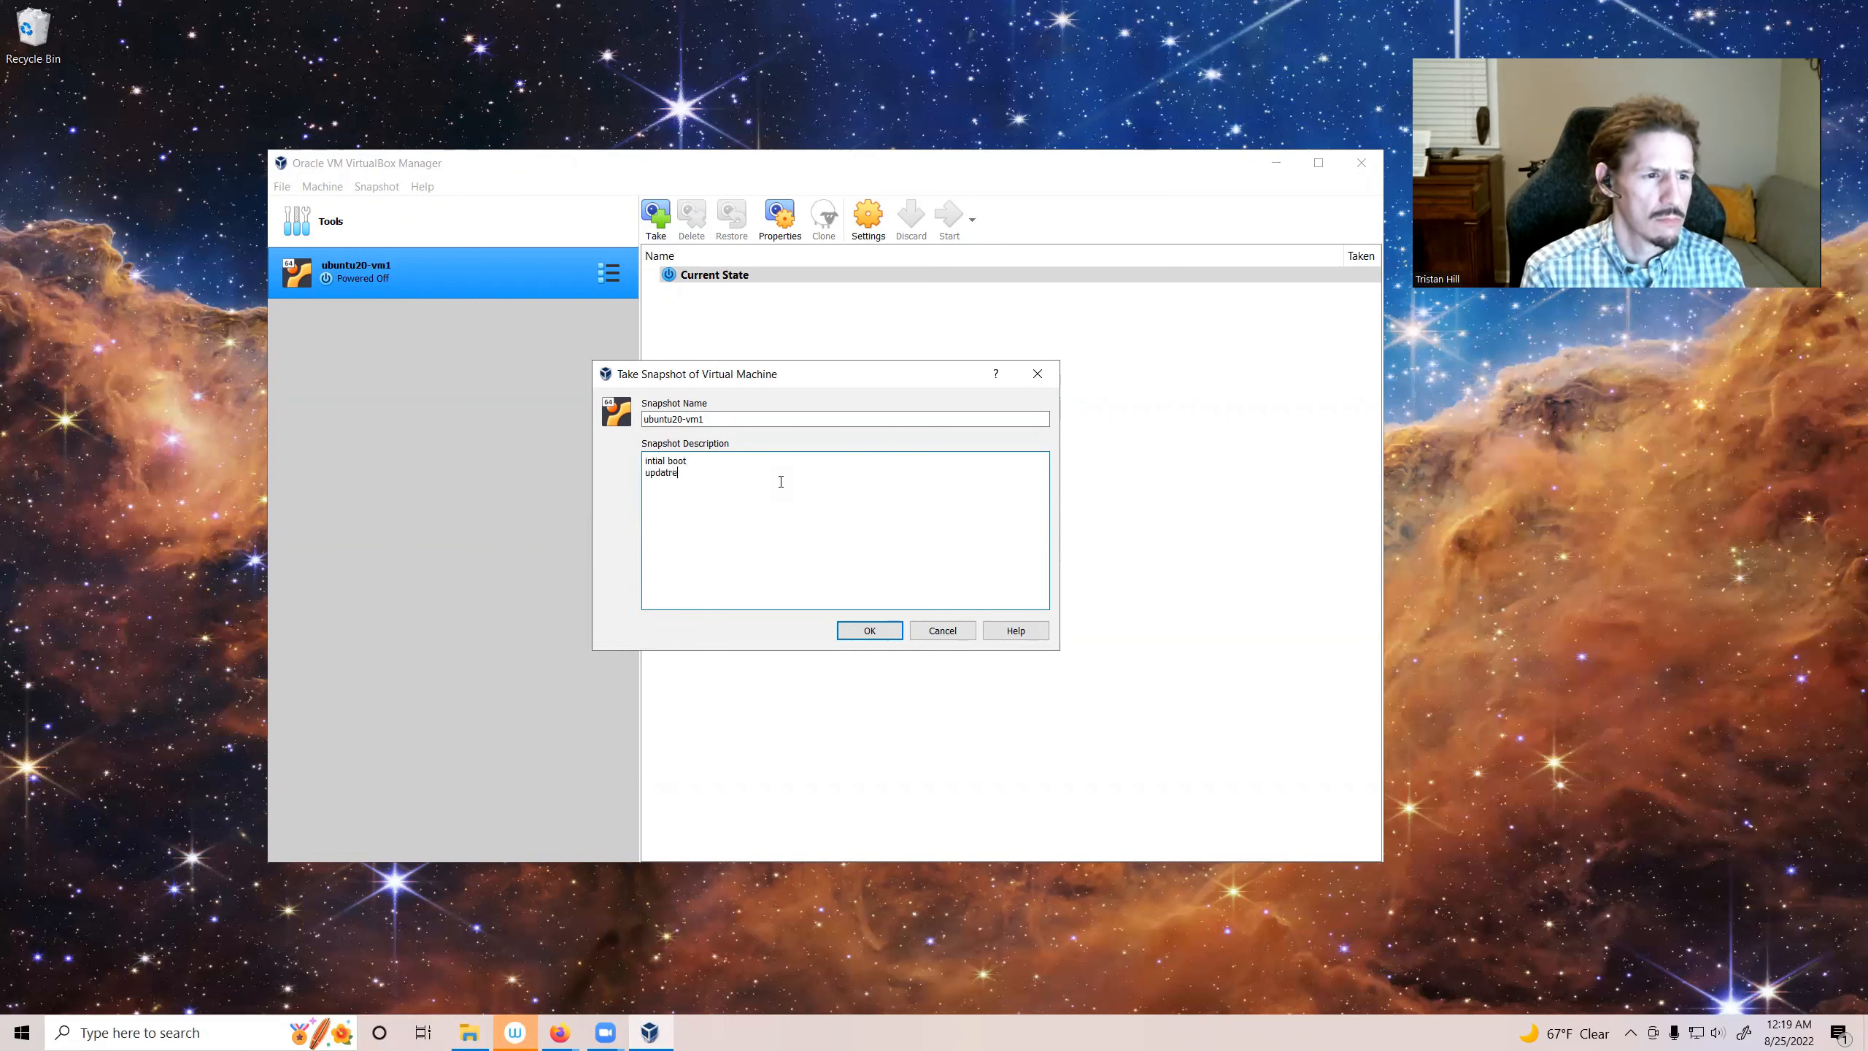
{"action": "key", "text": "BackSpace"}
{"action": "key", "text": "BackSpace"}
{"action": "type", "text": "ed with"}
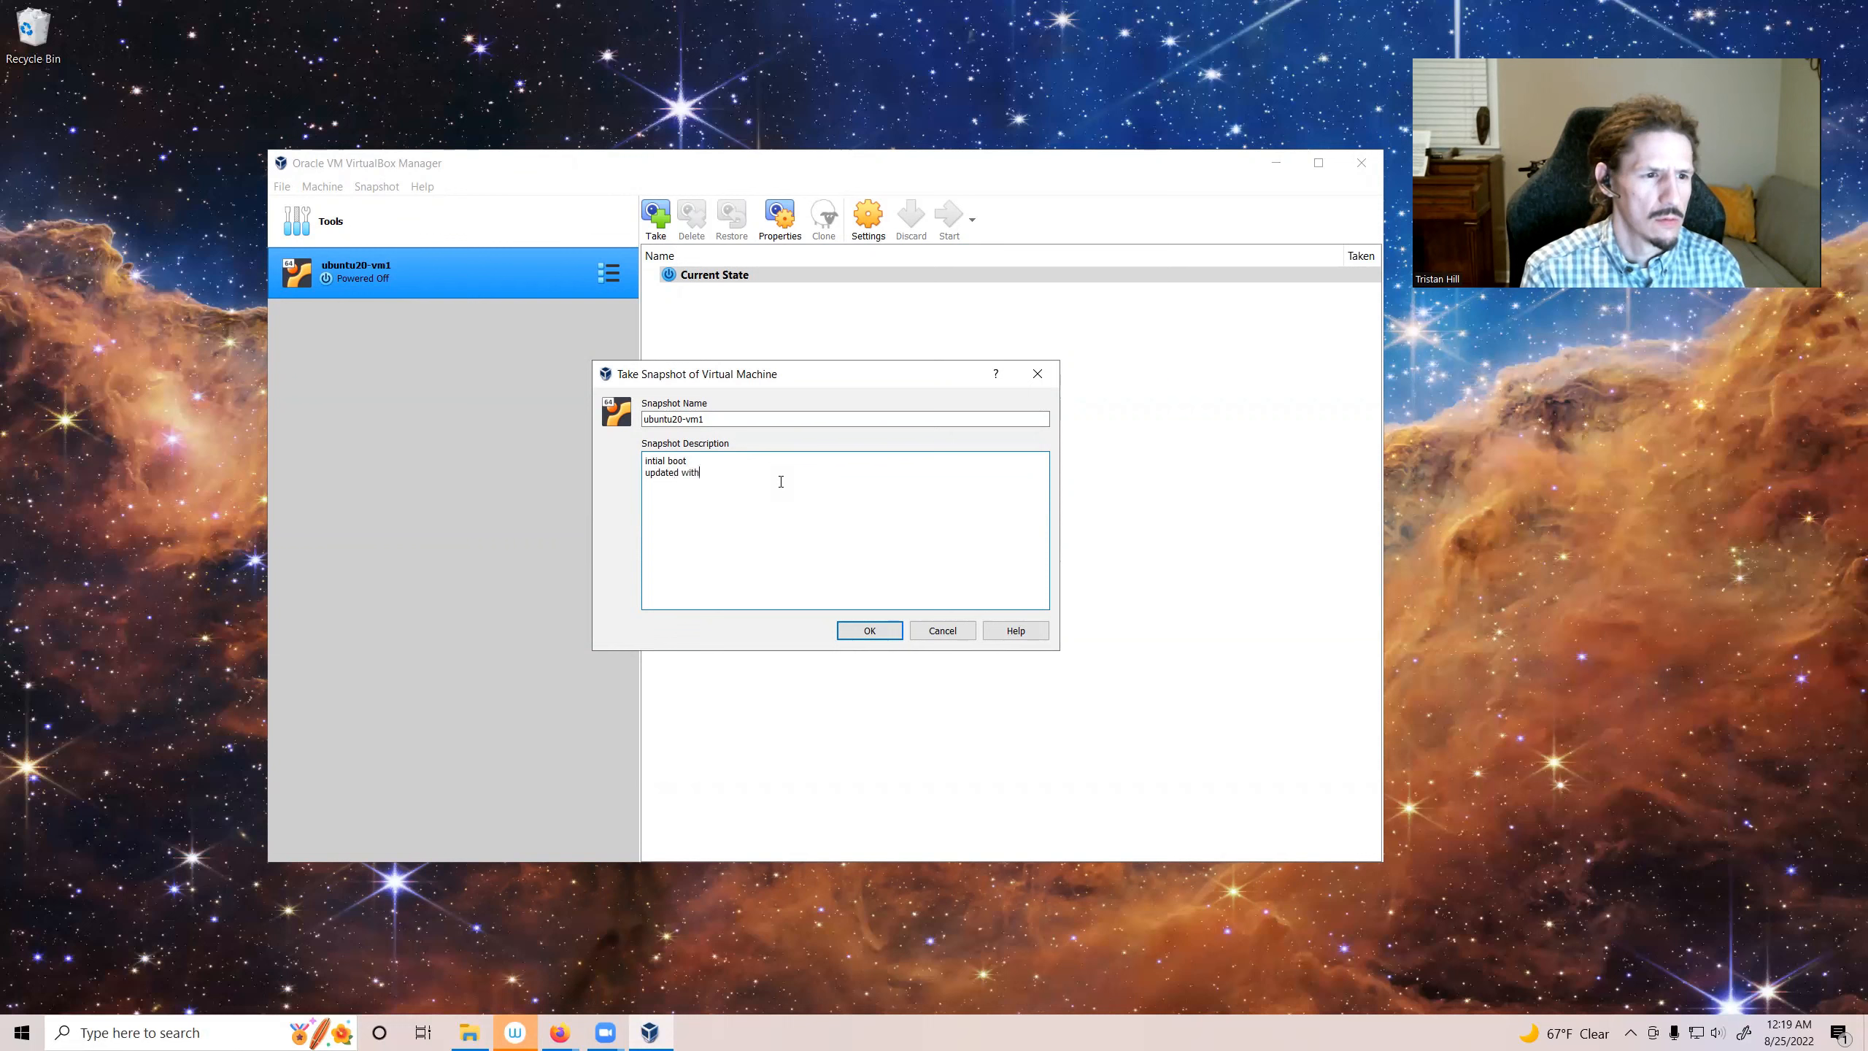
{"action": "type", "text": " Software Updater"}
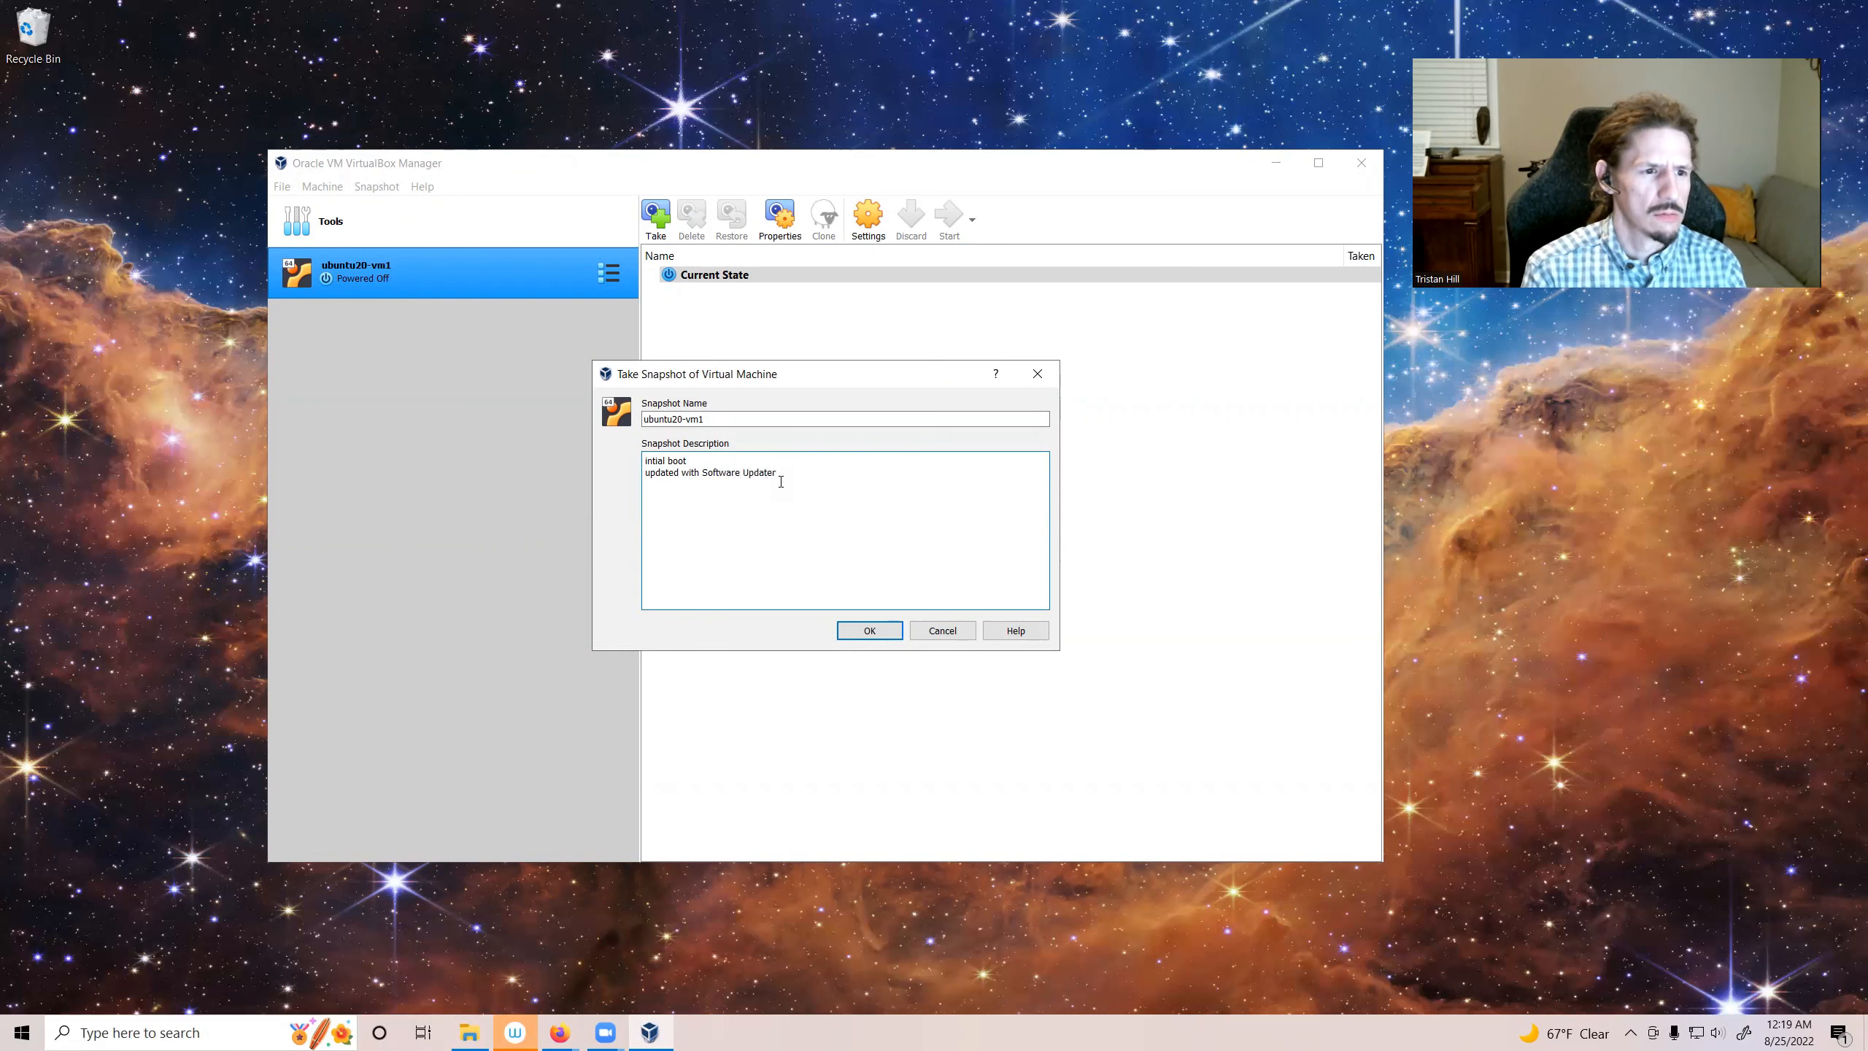
{"action": "type", "text": " GUI"}
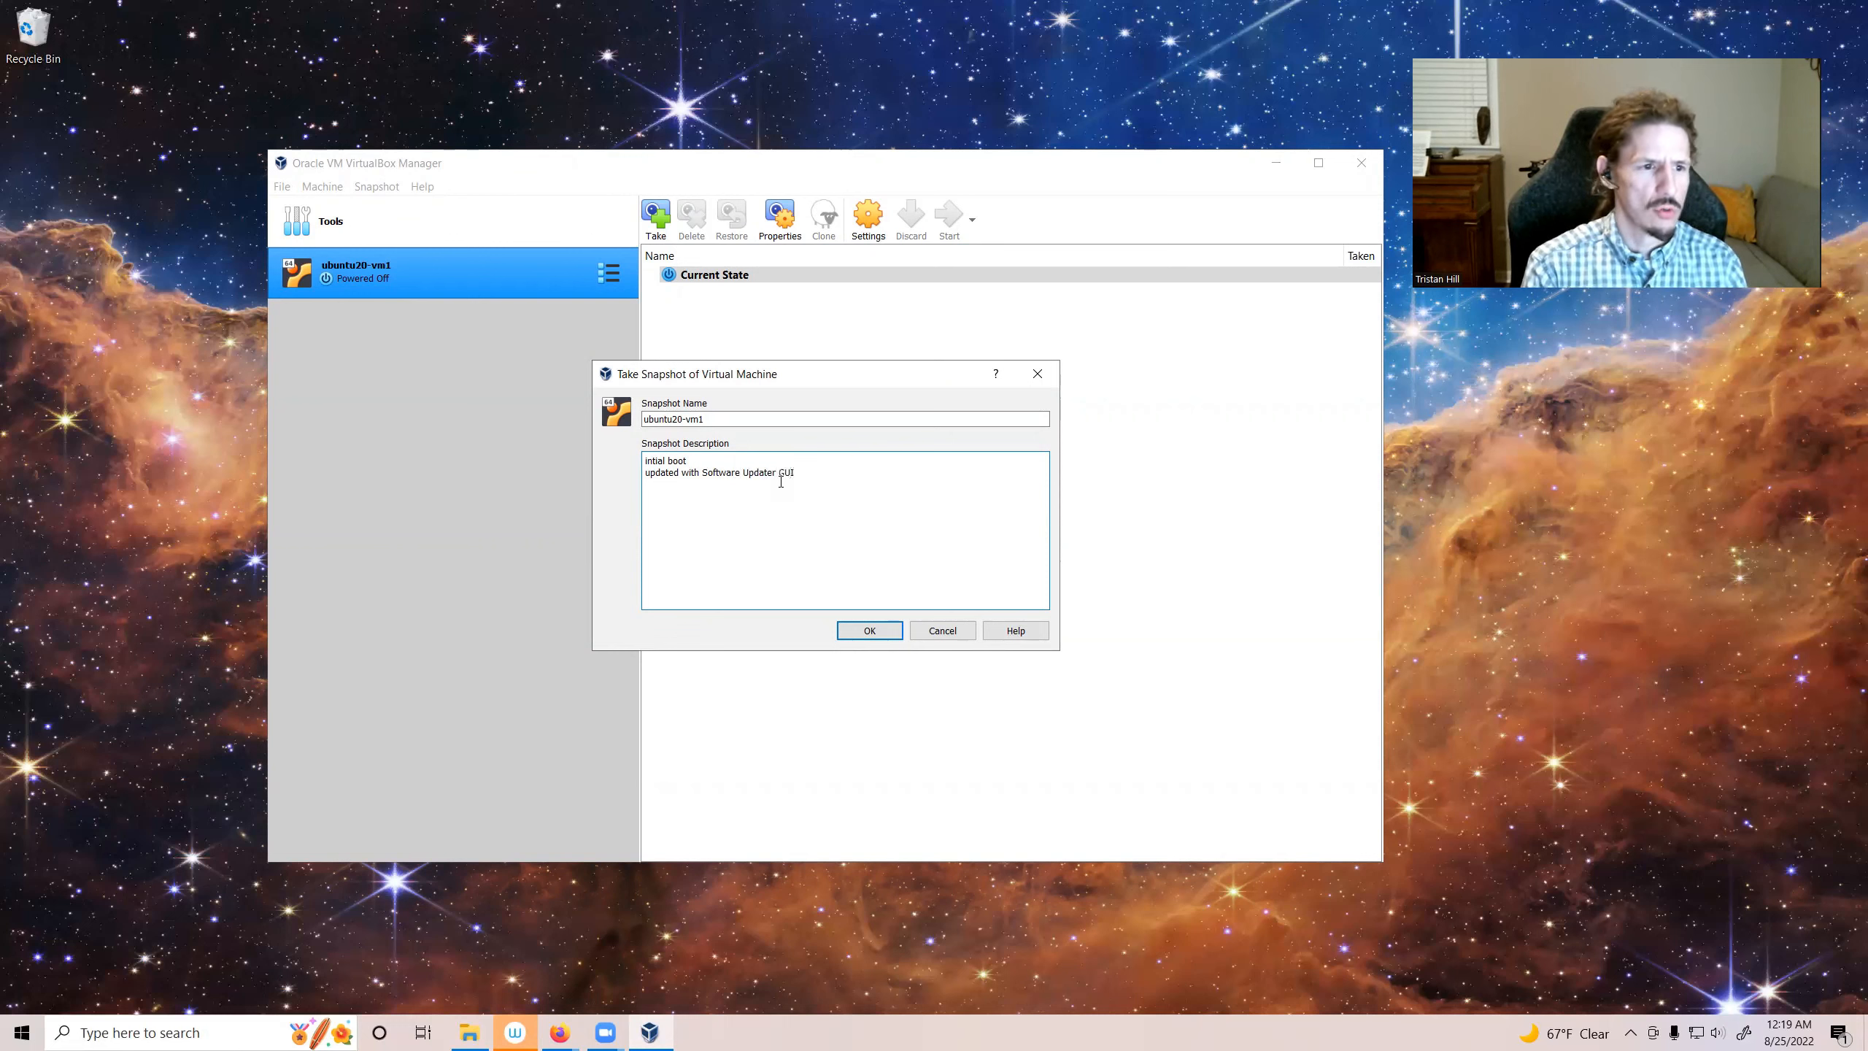
{"action": "left_click", "coordinate": [870, 632]}
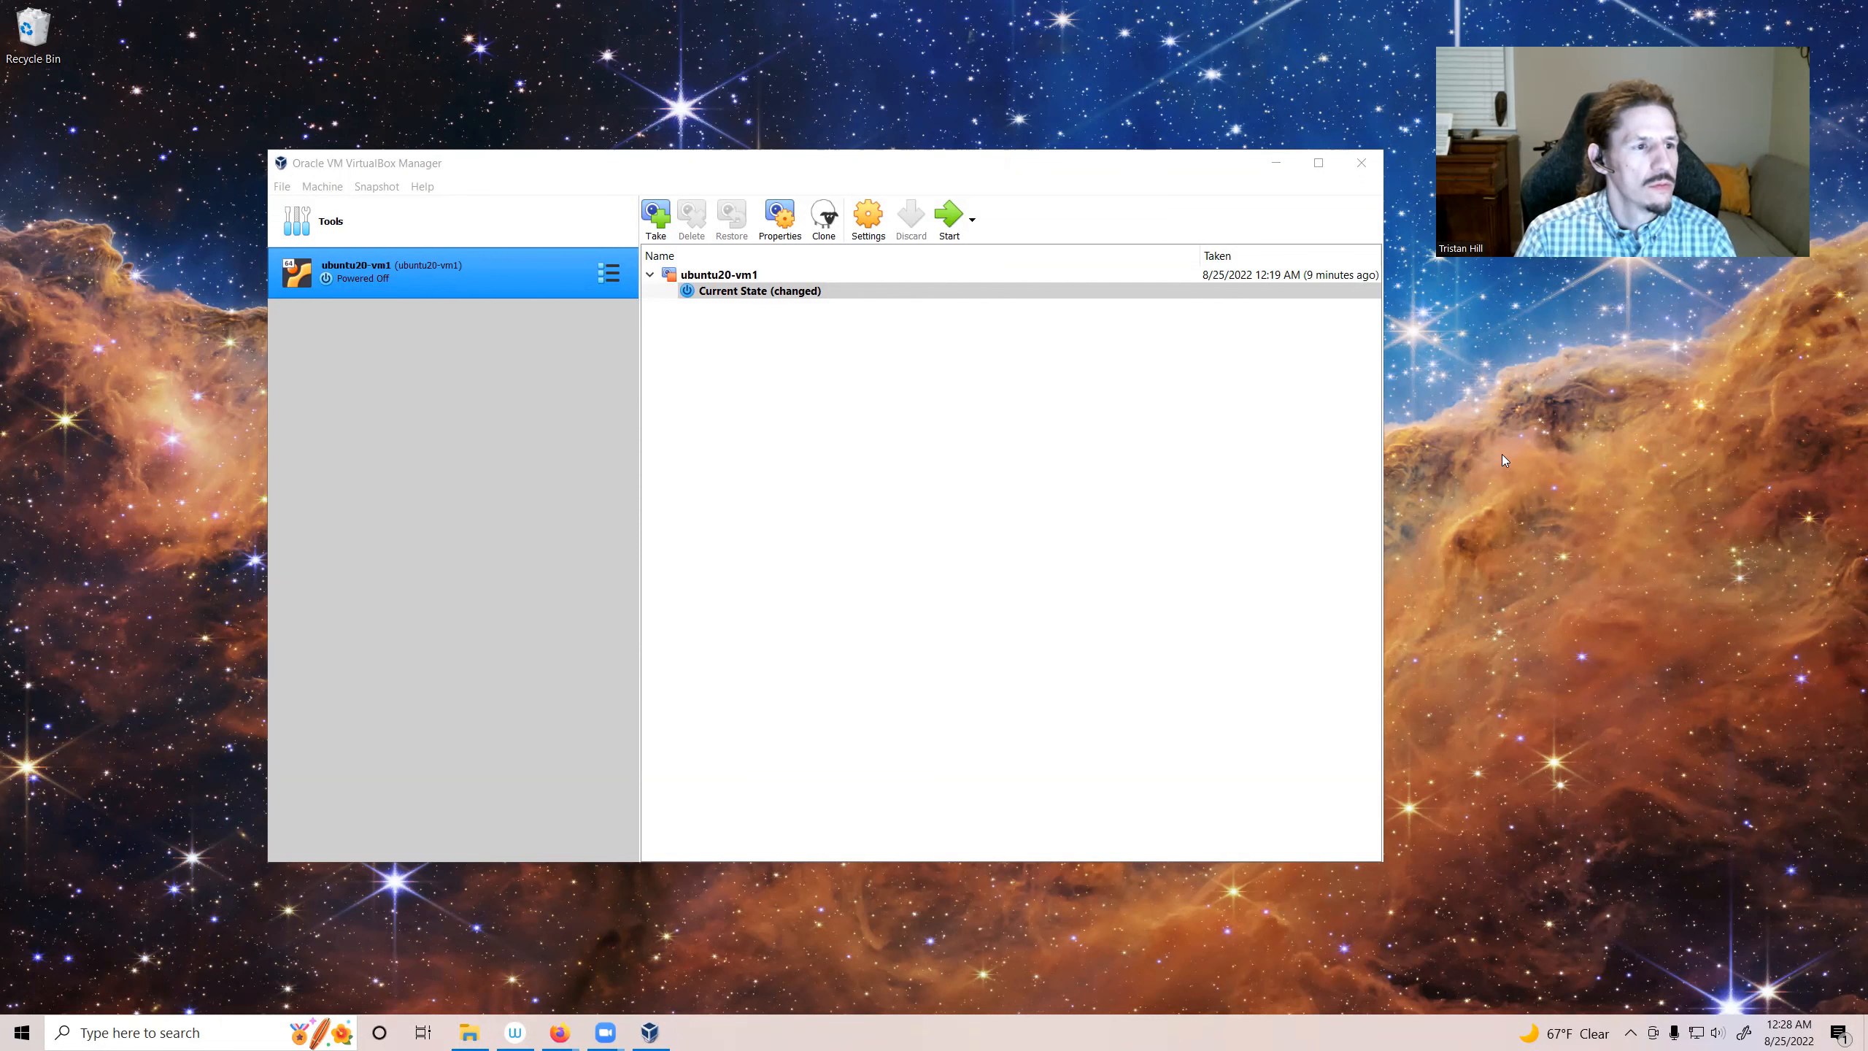
Step: Open the Downloads folder in File Explorer, then return to VirtualBox Manager
{"action": "left_click", "coordinate": [469, 1033]}
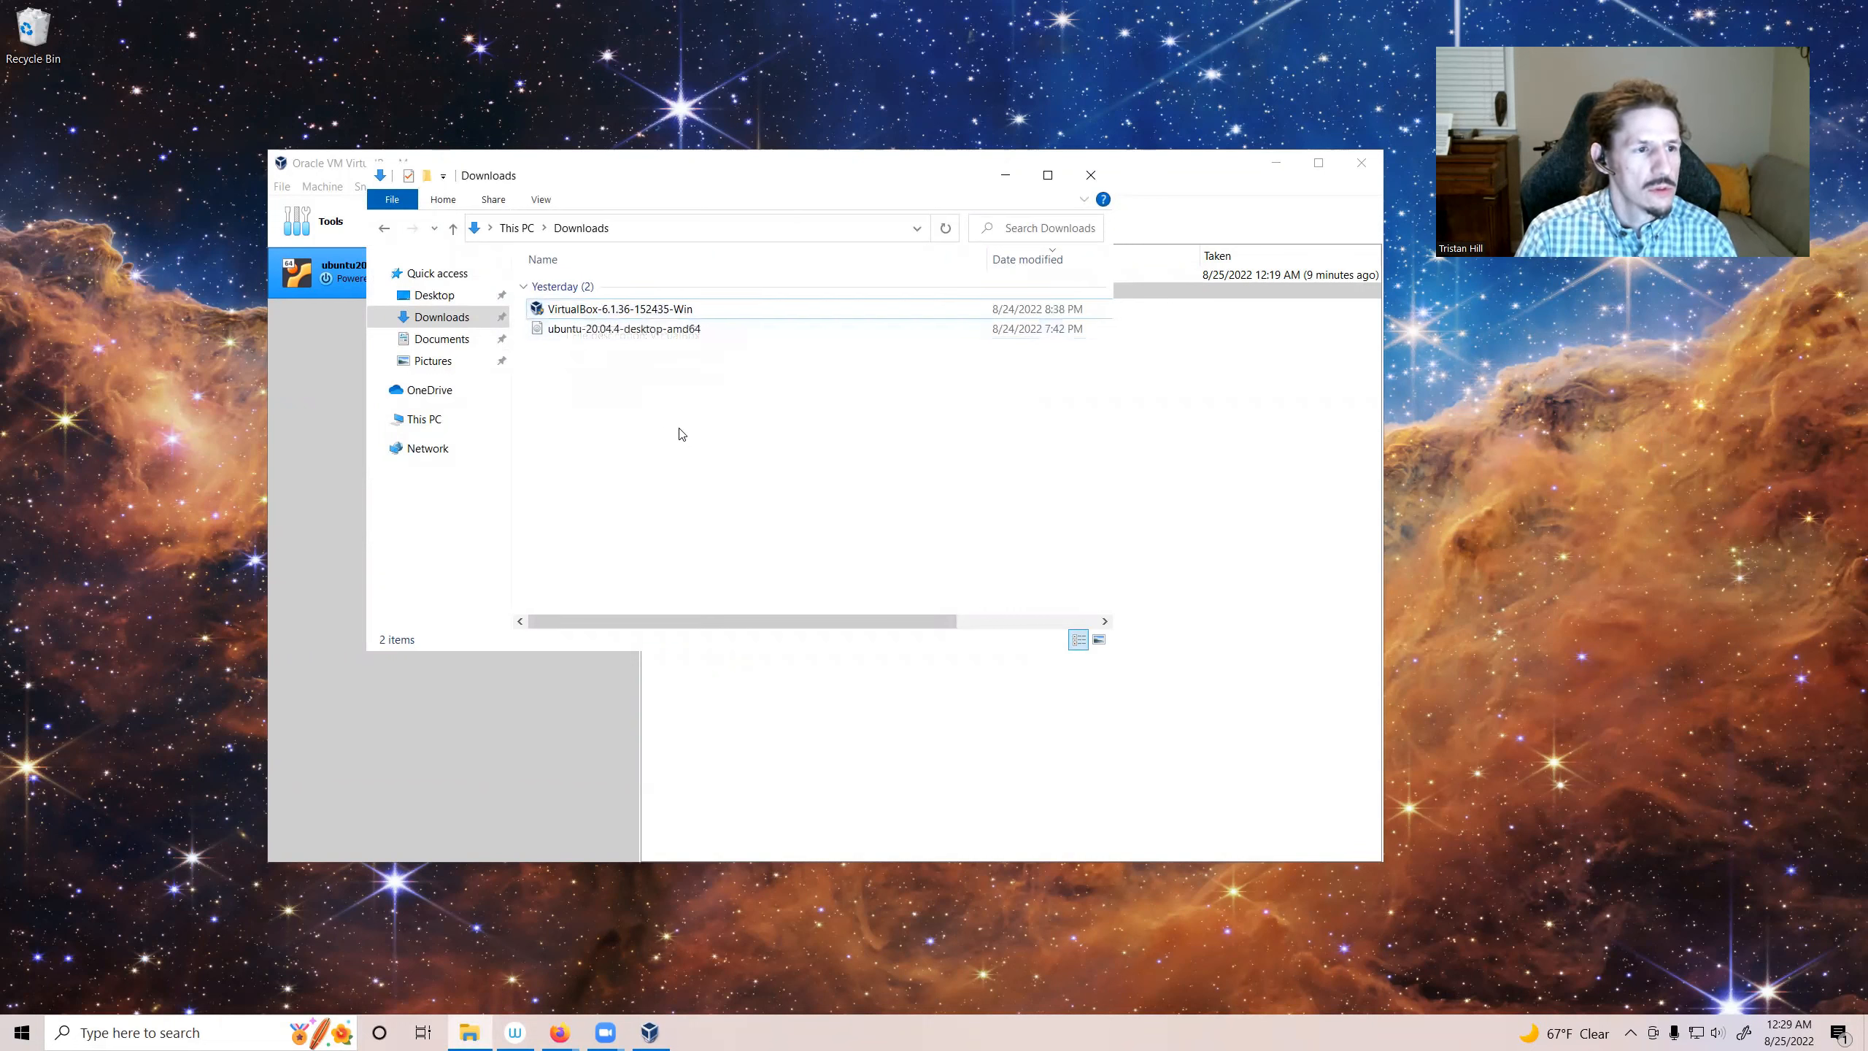
{"action": "left_click", "coordinate": [342, 554]}
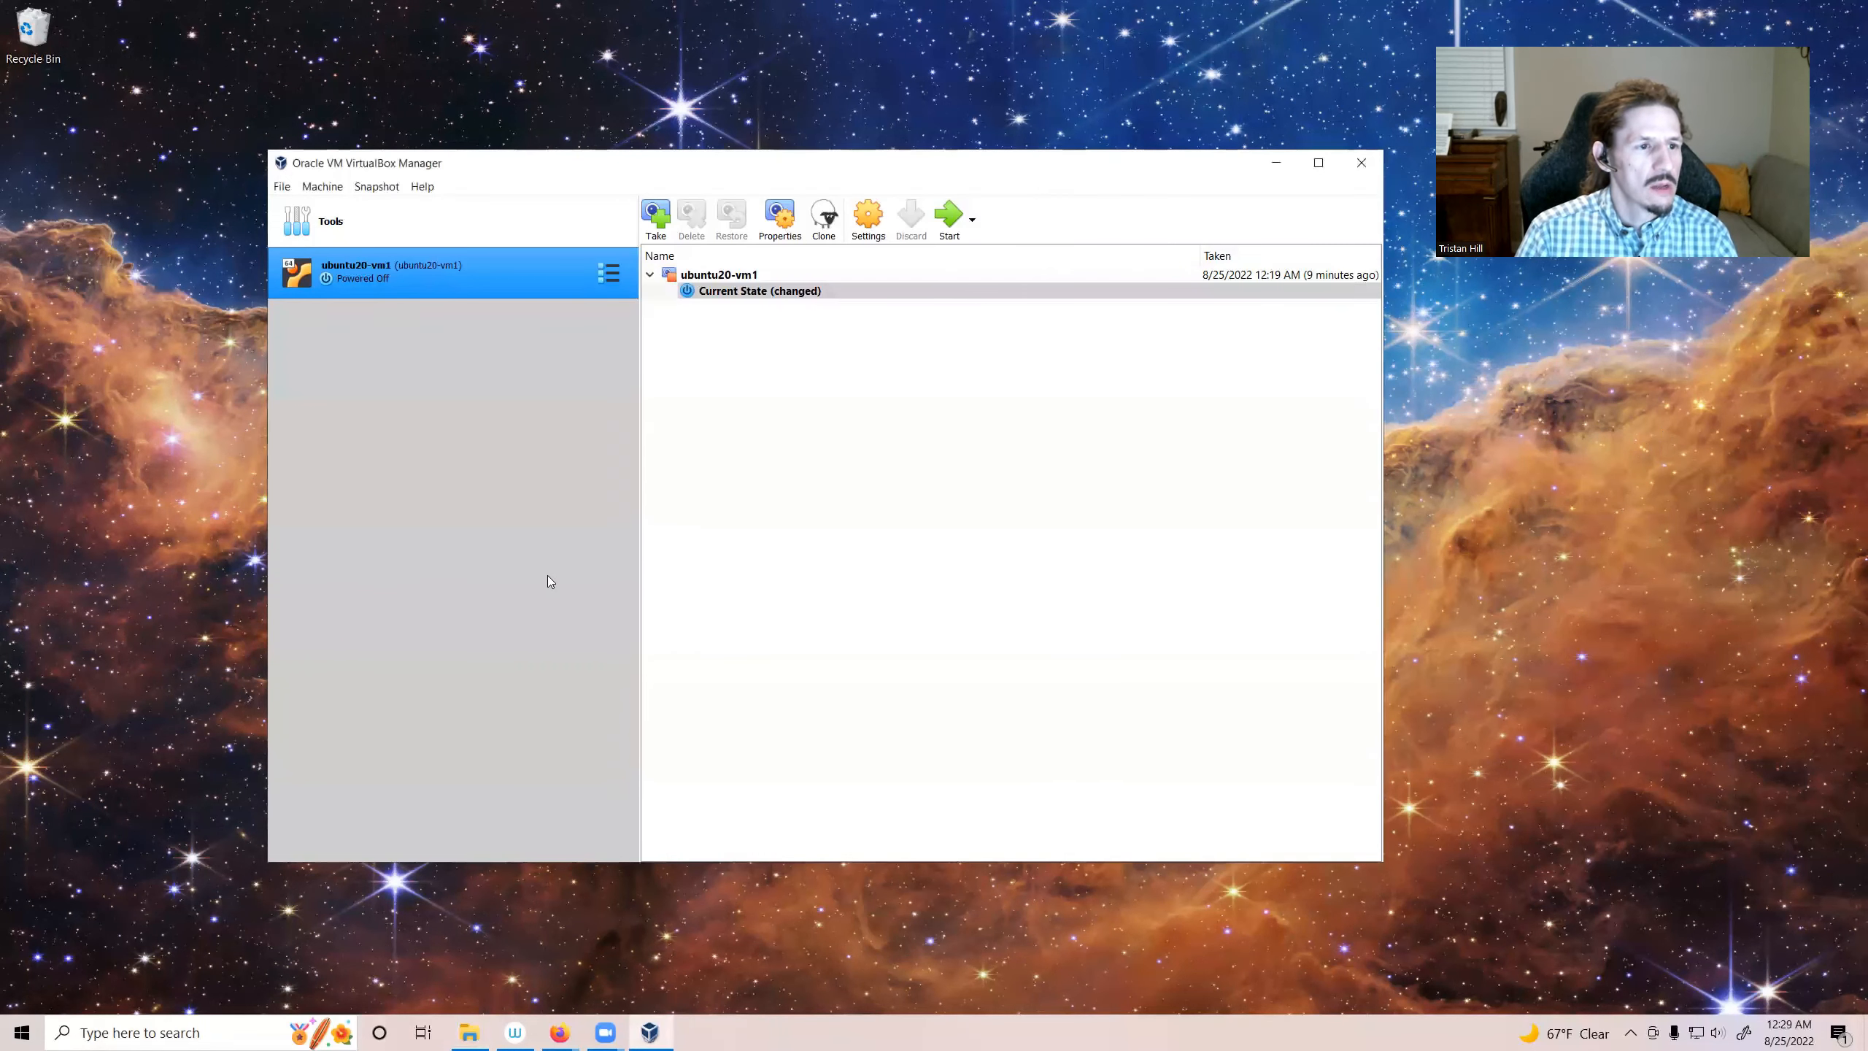